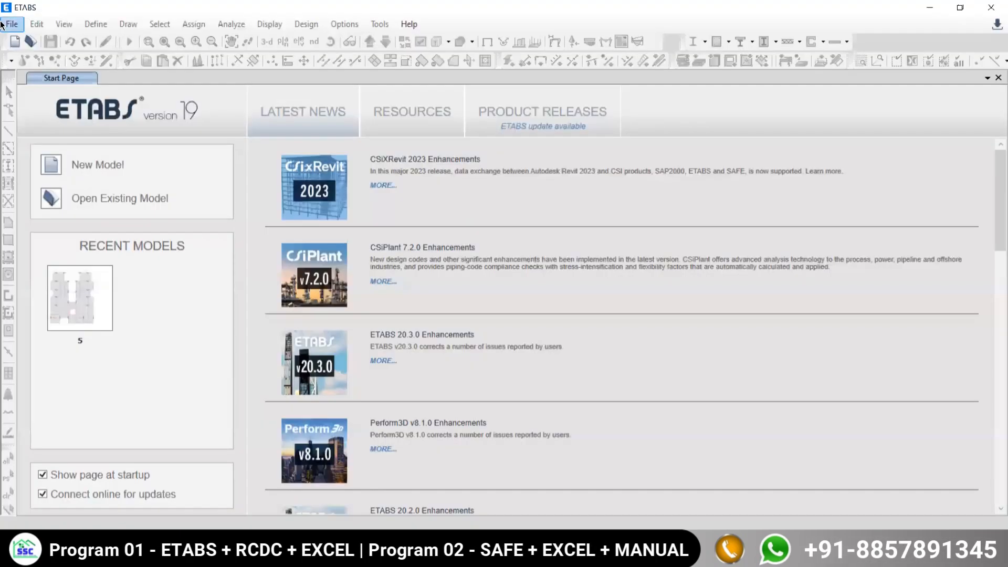
# Initialize a new model with built-in settings: Metric SI units, Indian steel sections, IS 800:2007 steel code and IS 456:2000 concrete code.
pyautogui.click(11, 24)
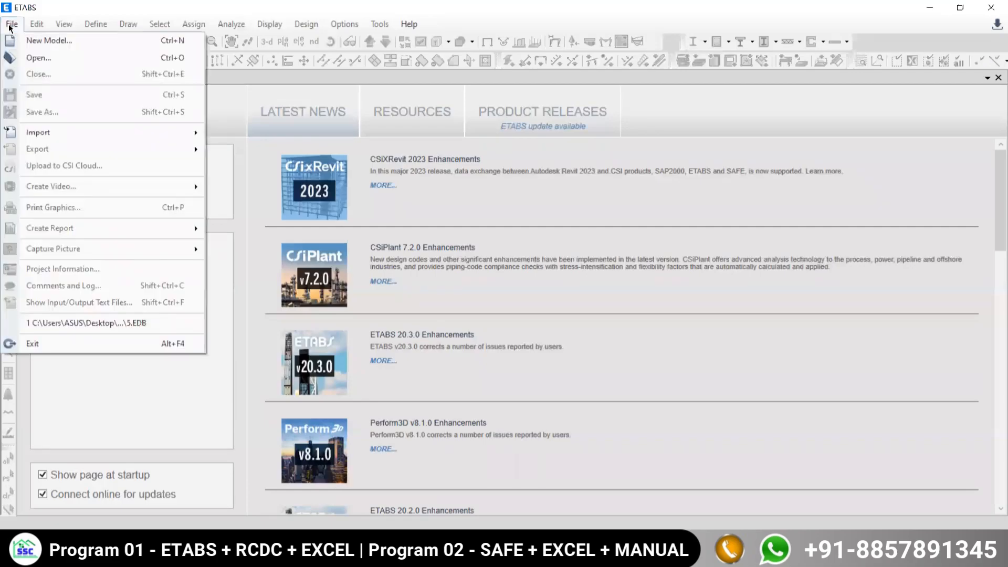
pyautogui.click(50, 41)
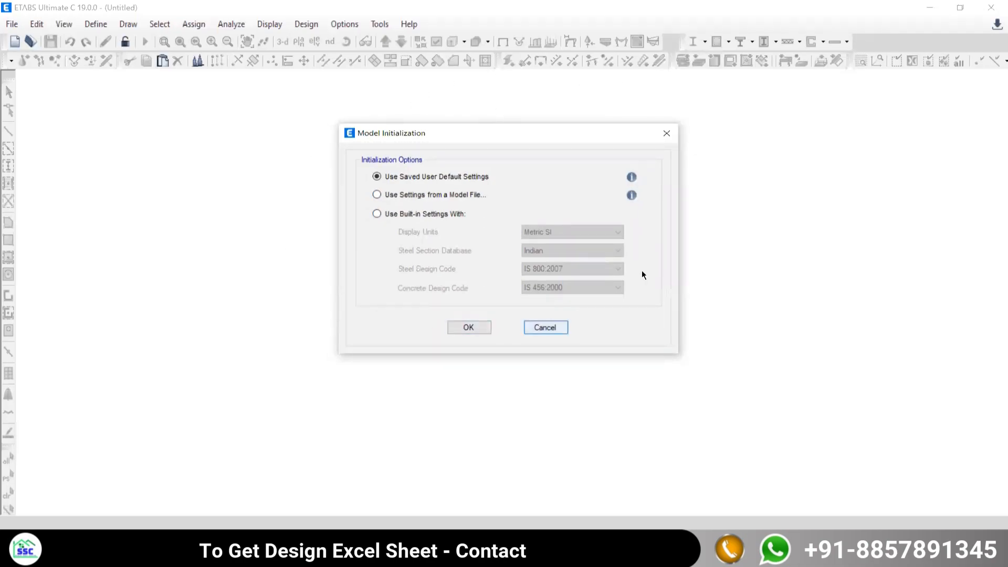
pyautogui.click(377, 213)
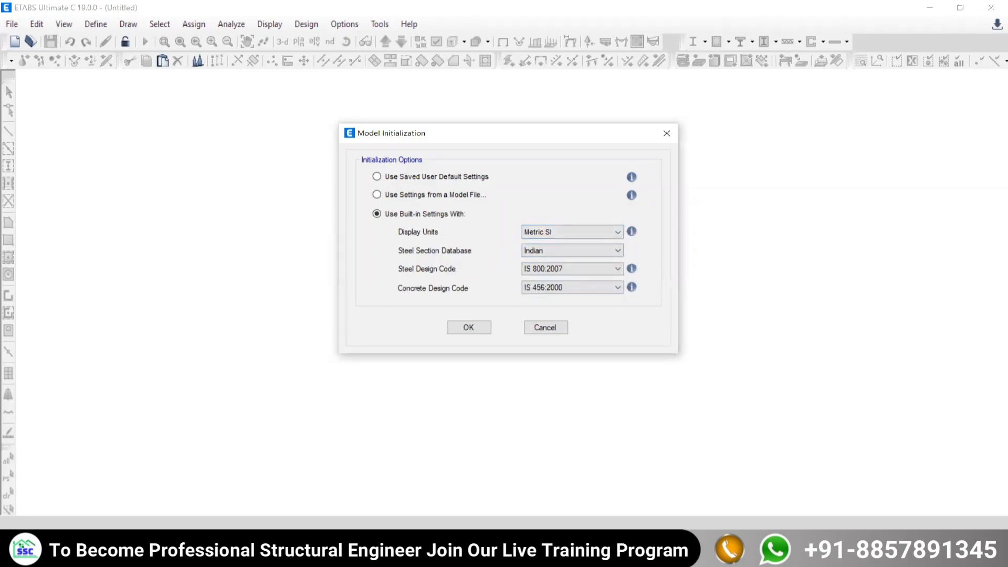
pyautogui.hotkey('alt', 'Tab')
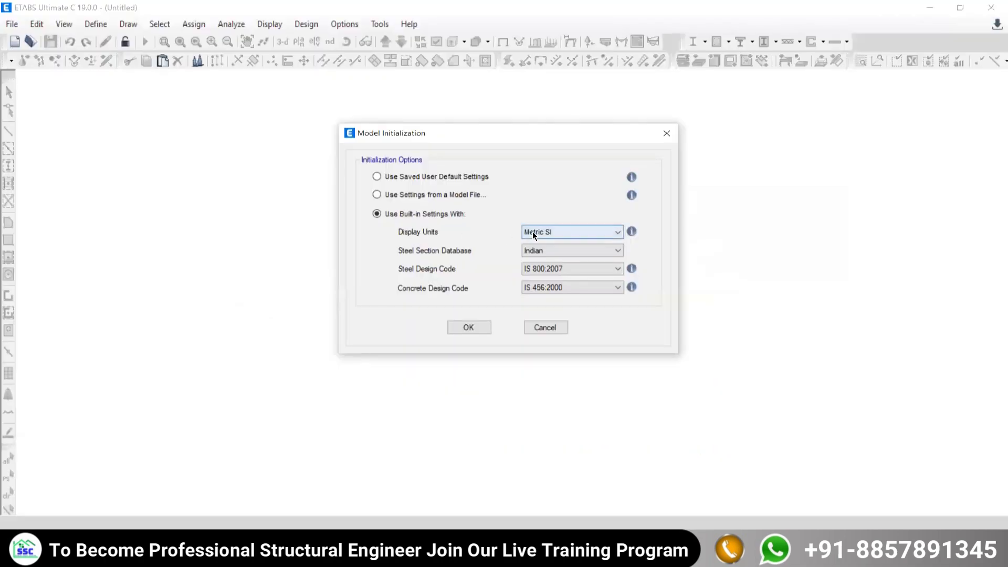
pyautogui.click(532, 231)
pyautogui.click(532, 231)
pyautogui.click(533, 231)
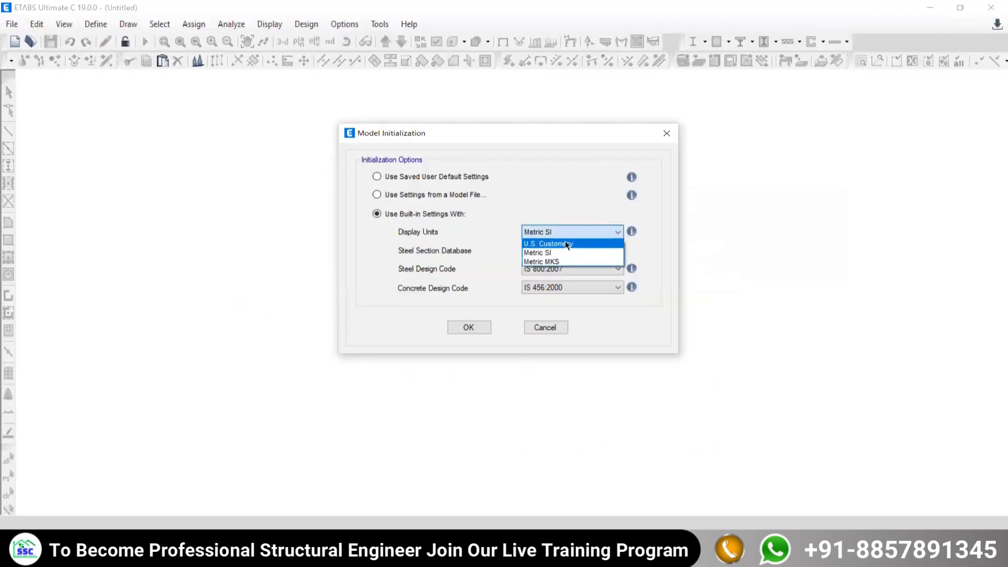
pyautogui.click(560, 228)
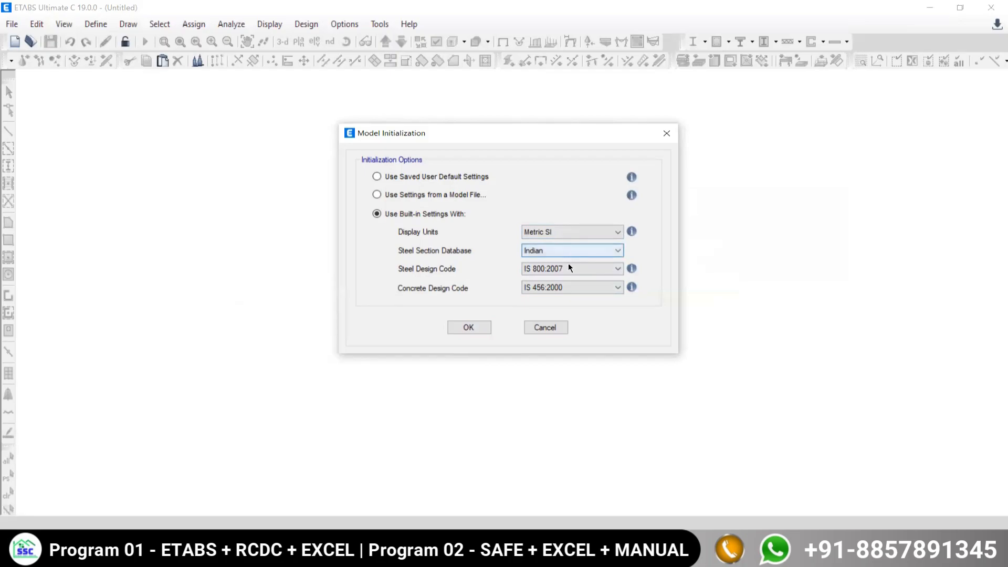
pyautogui.click(479, 329)
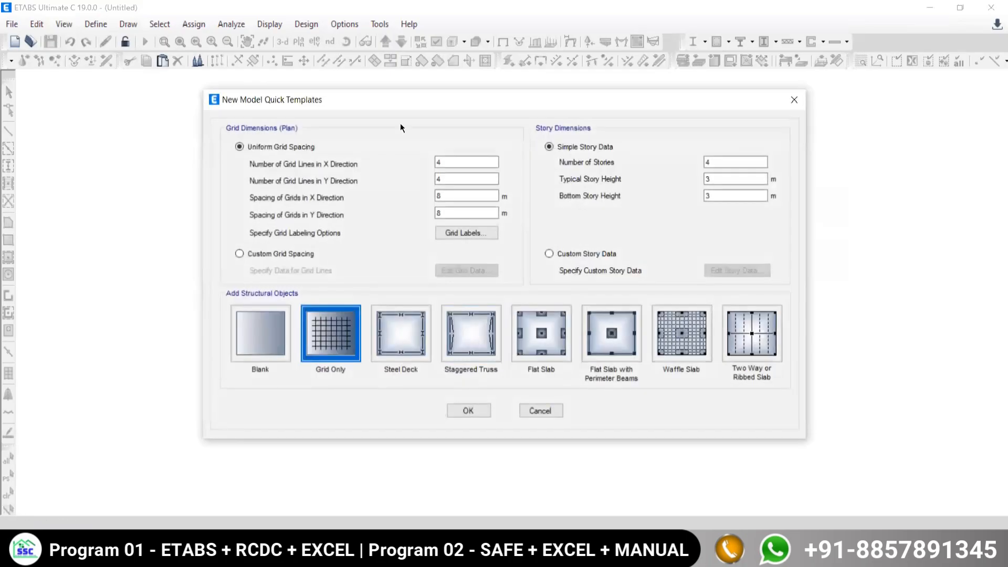
# Check the cylindrical grid drawing in the PDF and create the model from the Blank template.
pyautogui.moveTo(383, 100); pyautogui.dragTo(373, 90)
pyautogui.click(427, 185)
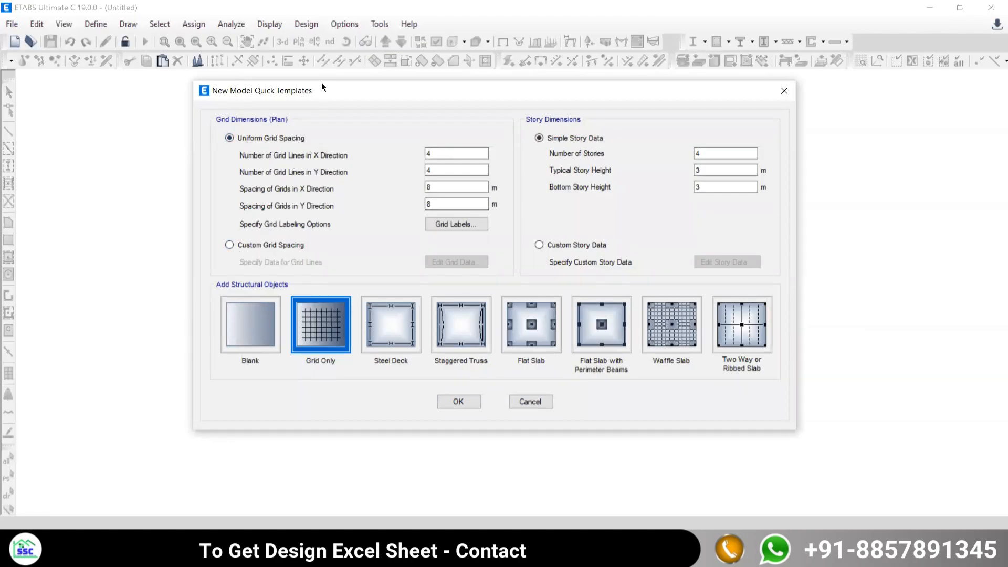
pyautogui.moveTo(300, 95); pyautogui.dragTo(344, 86)
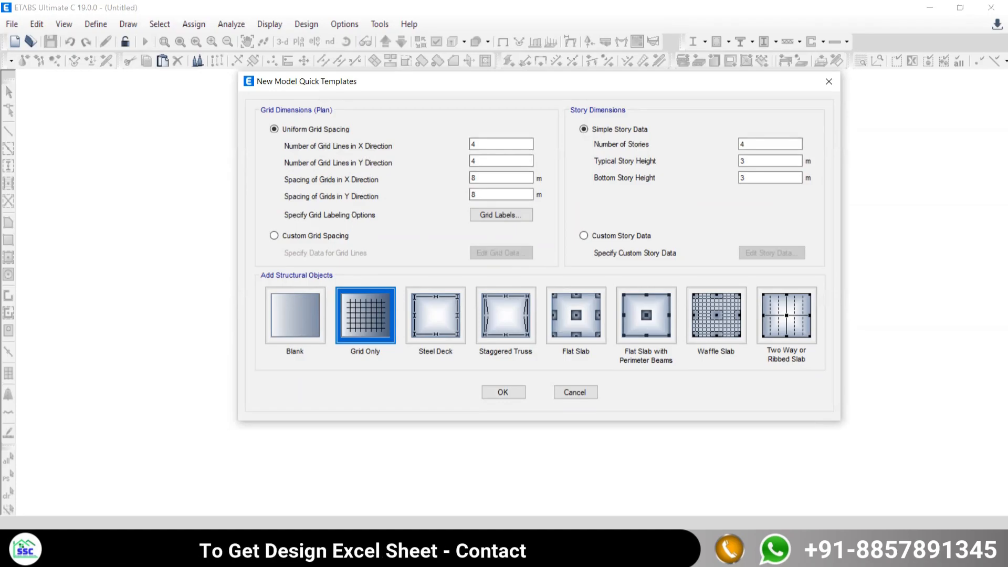
pyautogui.hotkey('alt', 'Tab')
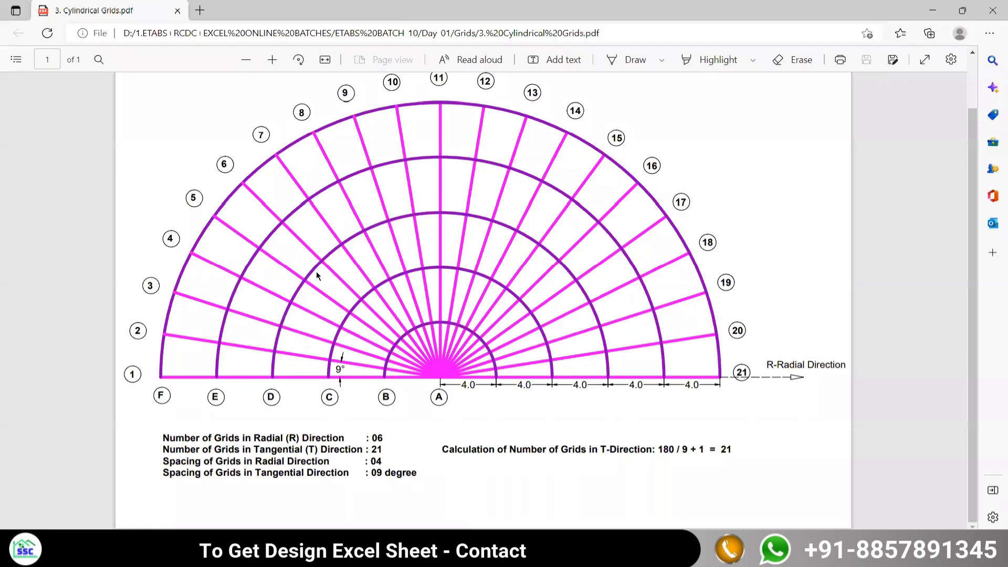
pyautogui.hotkey('alt', 'Tab')
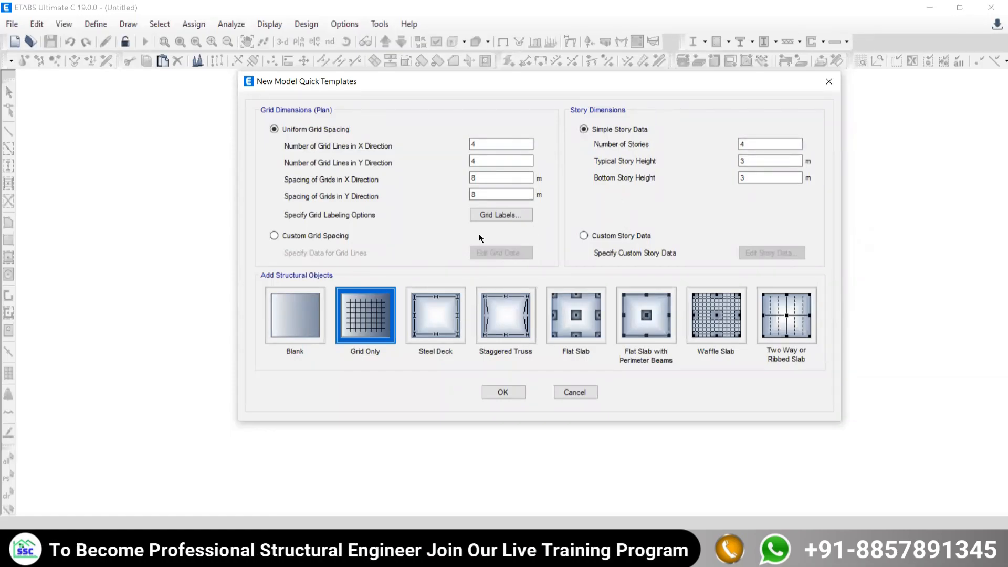
pyautogui.click(294, 328)
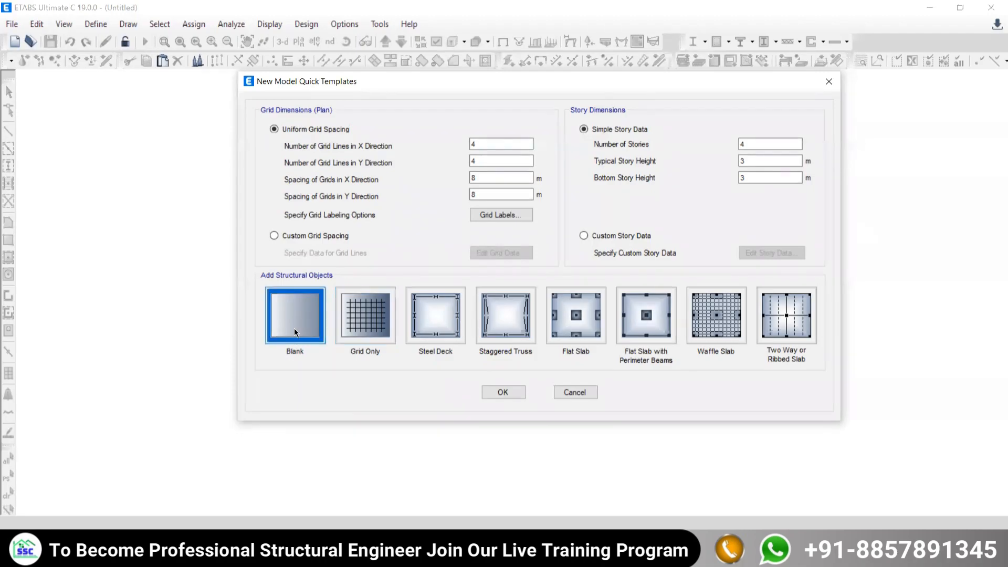
pyautogui.click(500, 393)
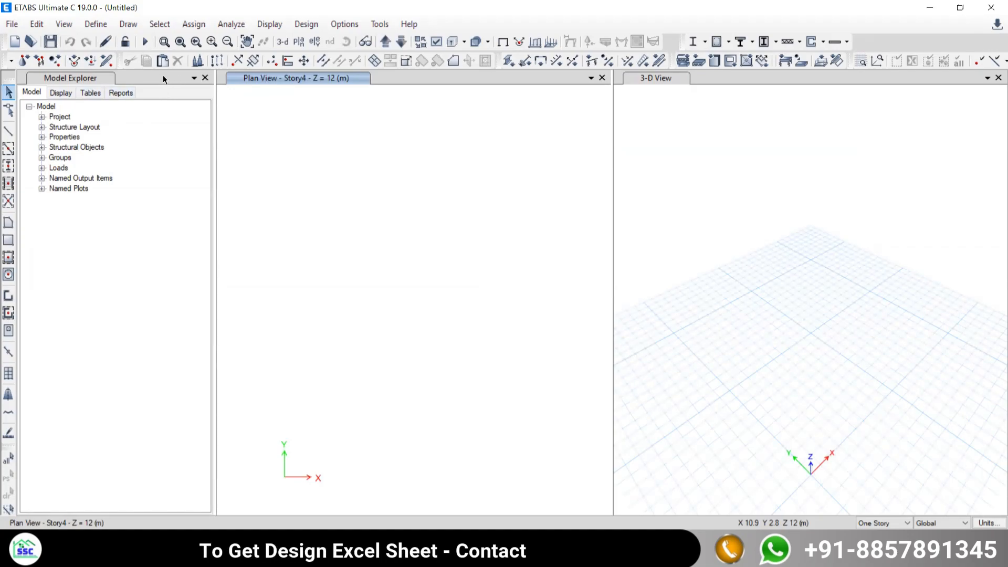
# Close the Model Explorer and widen the plan view relative to the 3-D view.
pyautogui.click(205, 78)
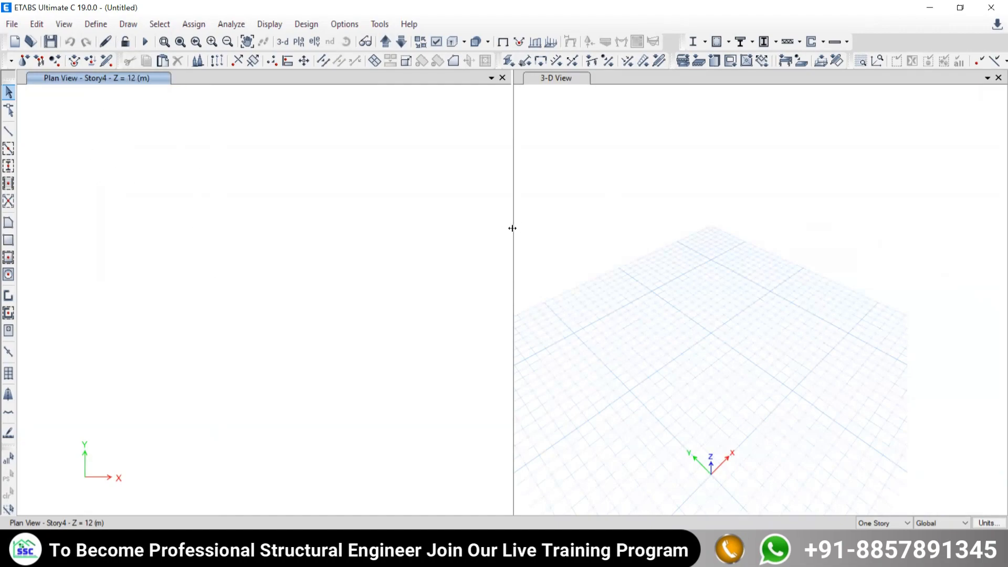
pyautogui.moveTo(679, 205); pyautogui.dragTo(680, 205)
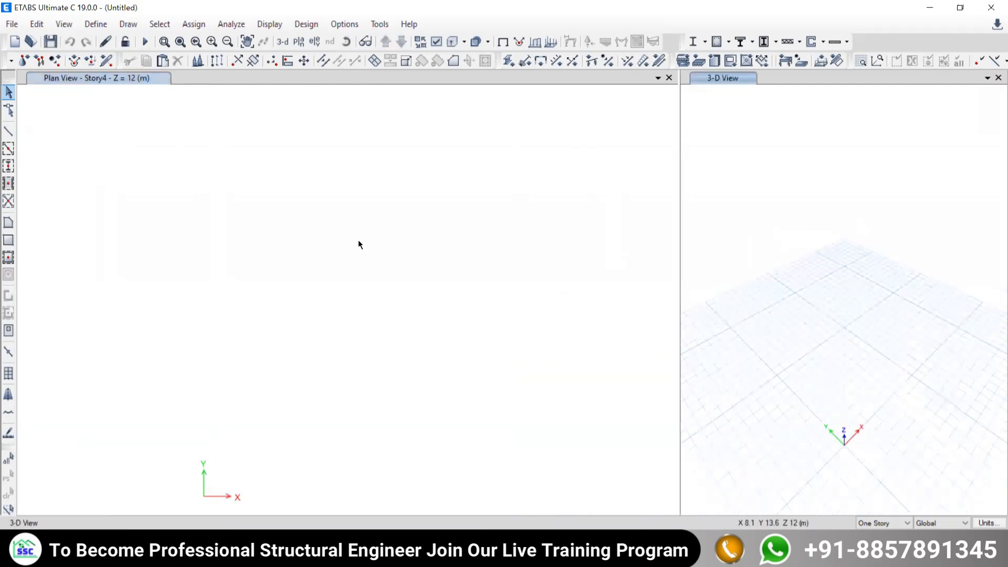
# Open the grid system data of G1 from the story and grid system settings for inspection.
pyautogui.click(37, 24)
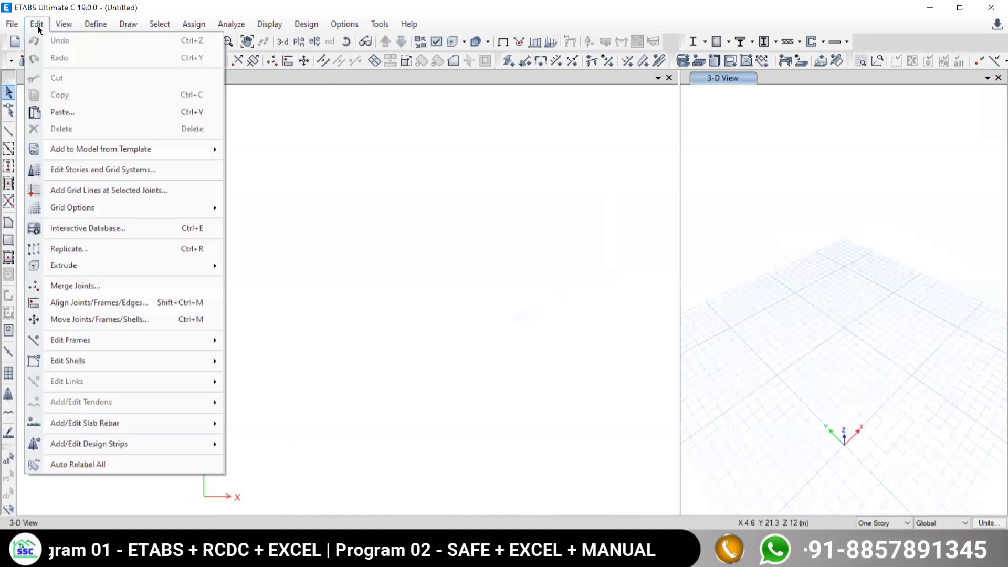
pyautogui.click(64, 173)
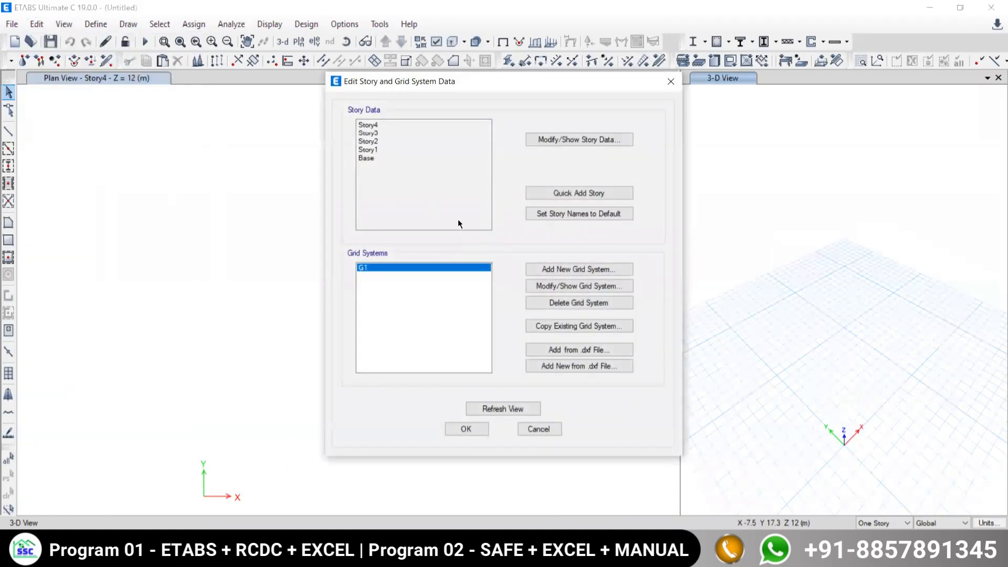
pyautogui.moveTo(482, 83); pyautogui.dragTo(388, 75)
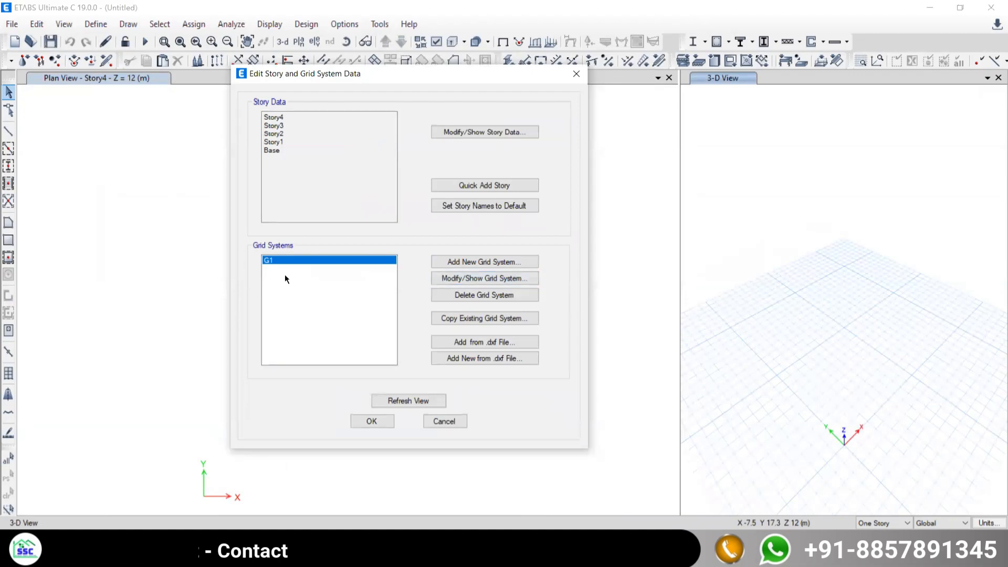
pyautogui.click(467, 278)
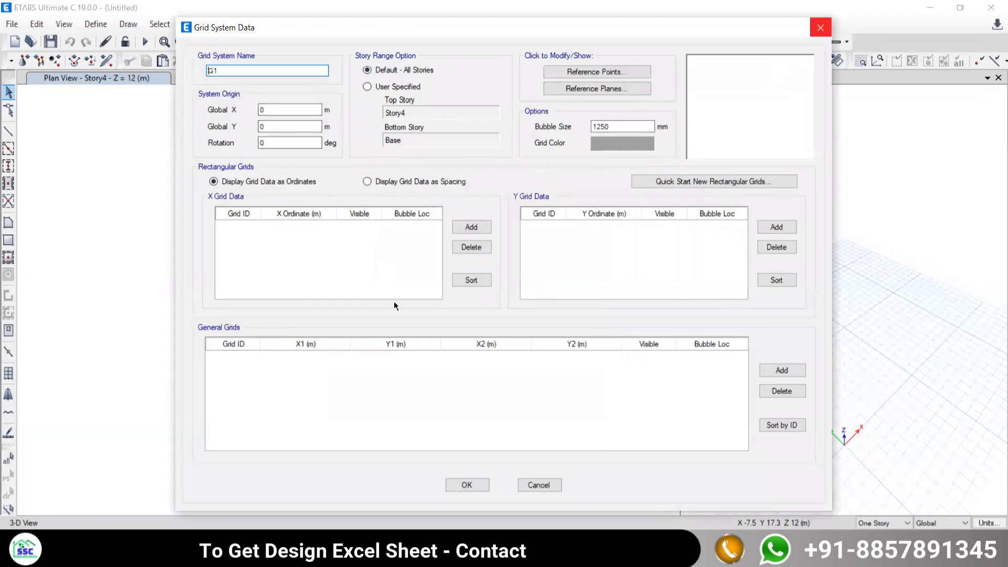
pyautogui.moveTo(723, 23); pyautogui.dragTo(550, 75)
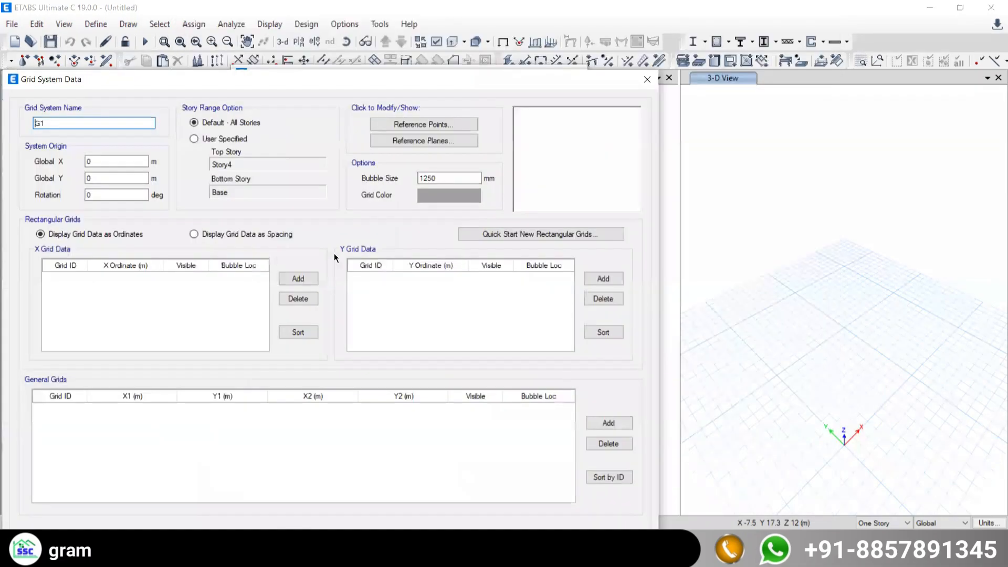
pyautogui.moveTo(235, 77); pyautogui.dragTo(459, 9)
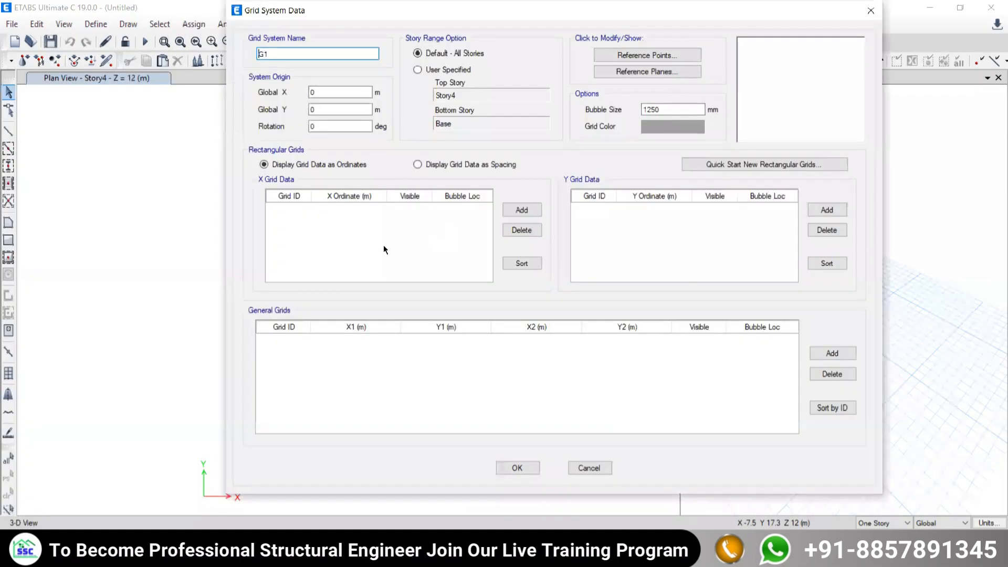
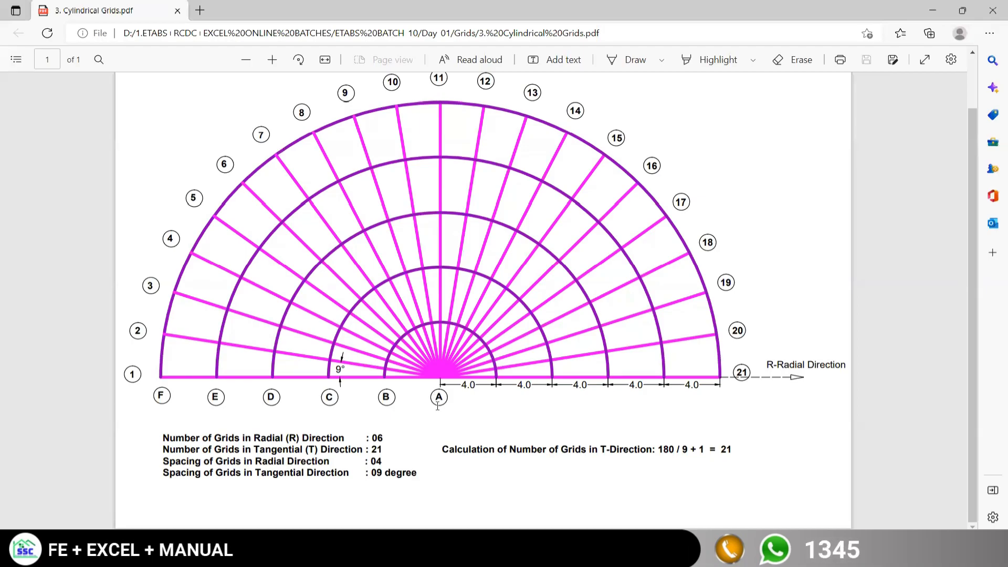
# Examine the radial direction in the PDF drawing and mark the radial grid positions B to F along the baseline.
pyautogui.moveTo(761, 364); pyautogui.dragTo(843, 368)
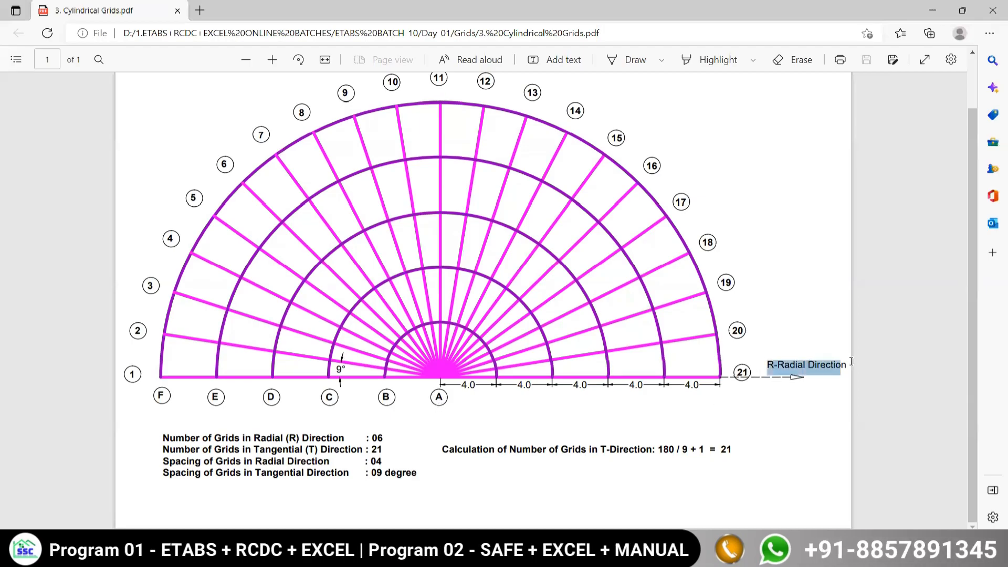
pyautogui.scroll(1, 677, 354)
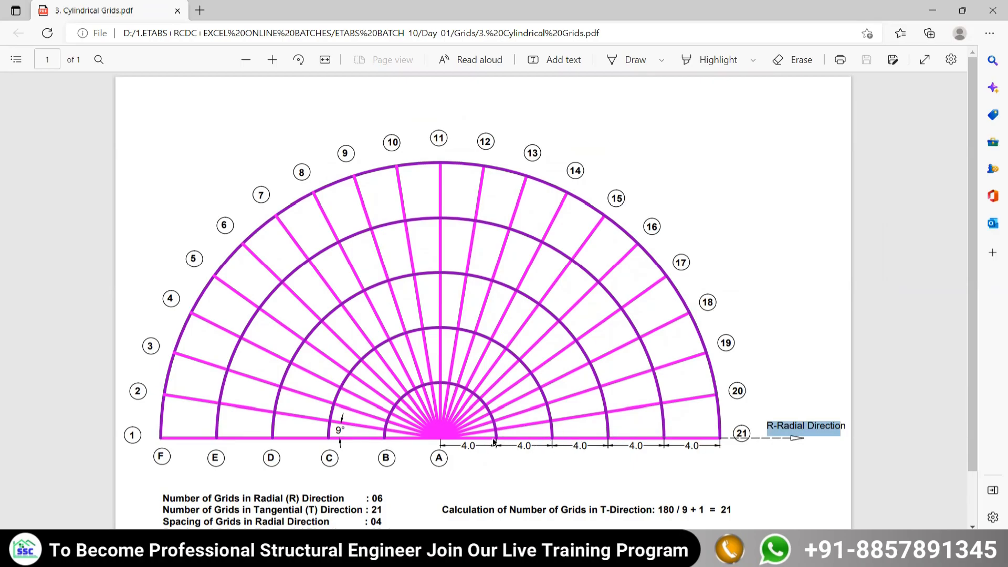
pyautogui.scroll(-1, 490, 443)
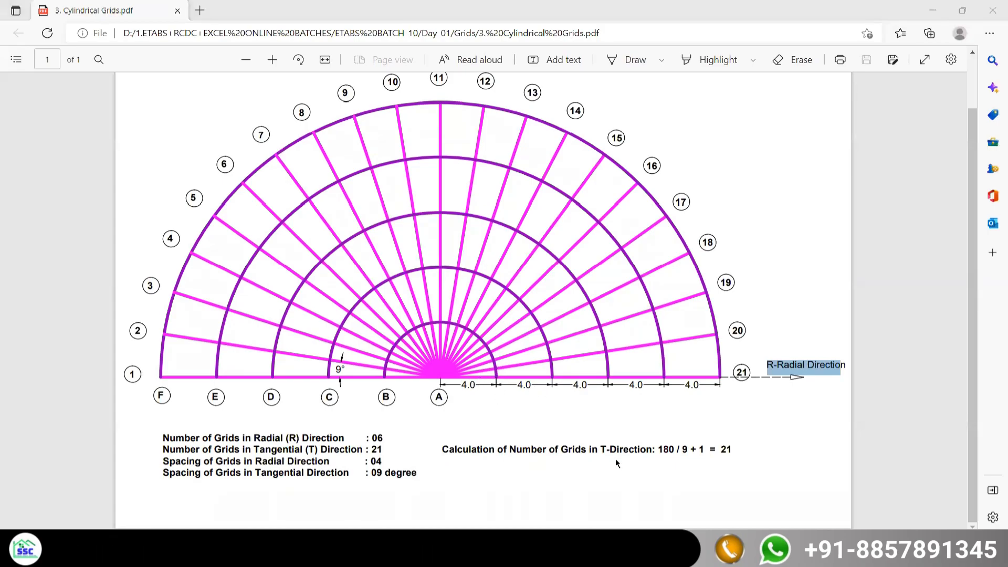
pyautogui.moveTo(495, 360); pyautogui.dragTo(492, 421)
pyautogui.moveTo(546, 346); pyautogui.dragTo(560, 418)
pyautogui.moveTo(611, 349); pyautogui.dragTo(609, 426)
pyautogui.moveTo(669, 342); pyautogui.dragTo(667, 431)
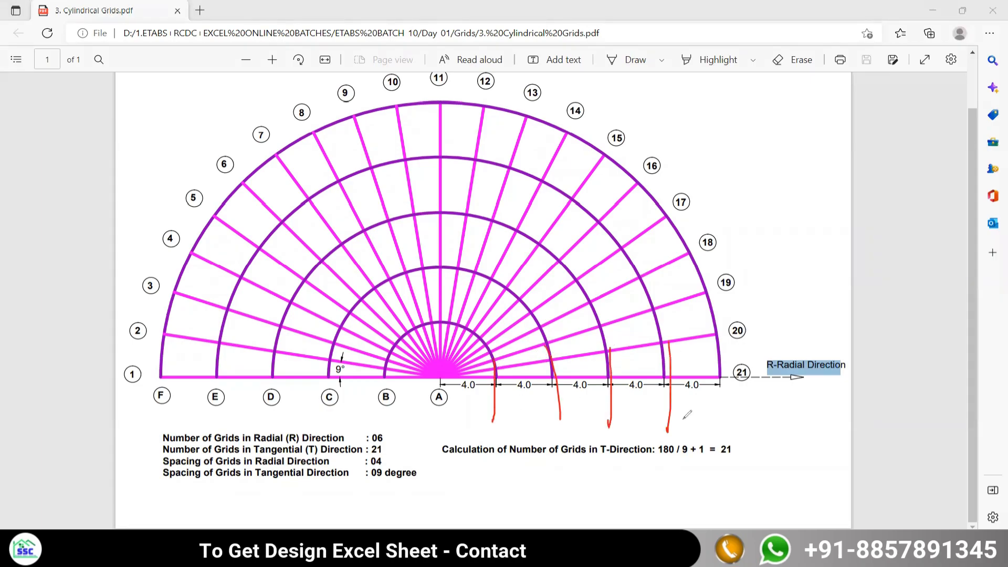
pyautogui.moveTo(720, 340); pyautogui.dragTo(725, 427)
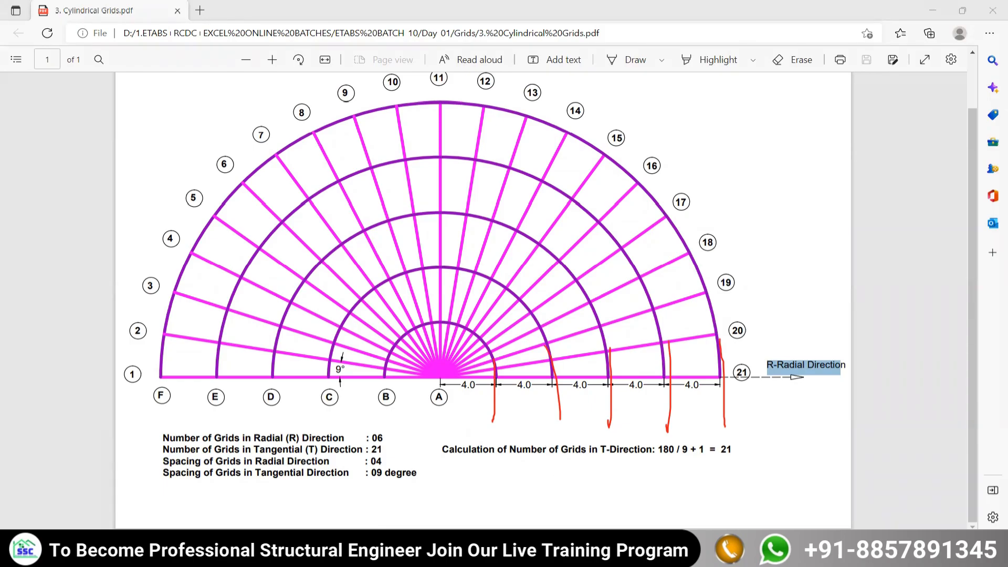
# Switch to ETABS, set the new cylindrical grid system's number of grid lines in R direction to 5, and return to the PDF.
pyautogui.hotkey('alt', 'Tab')
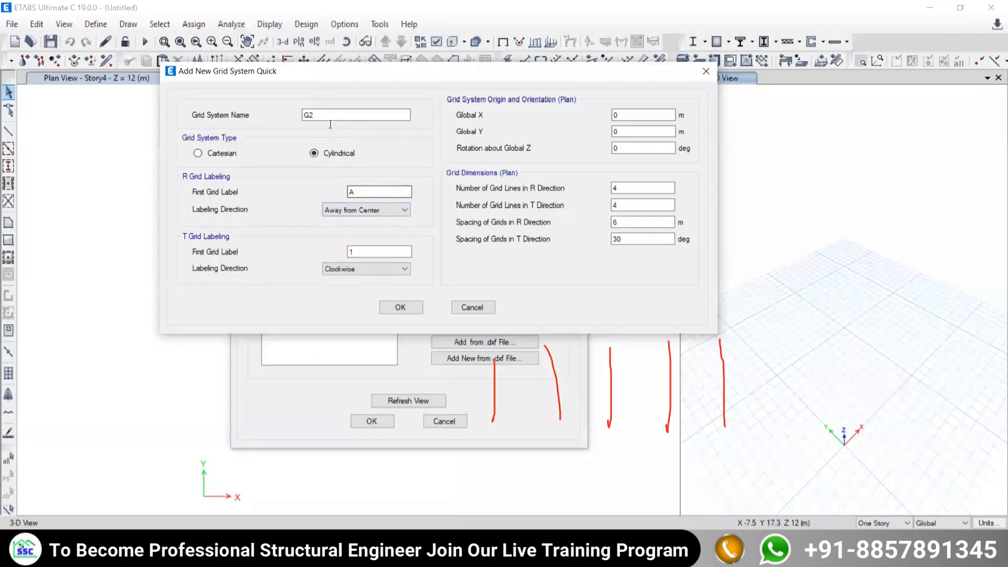
pyautogui.moveTo(623, 188); pyautogui.dragTo(548, 193)
pyautogui.write('5')
pyautogui.hotkey('alt', 'Tab')
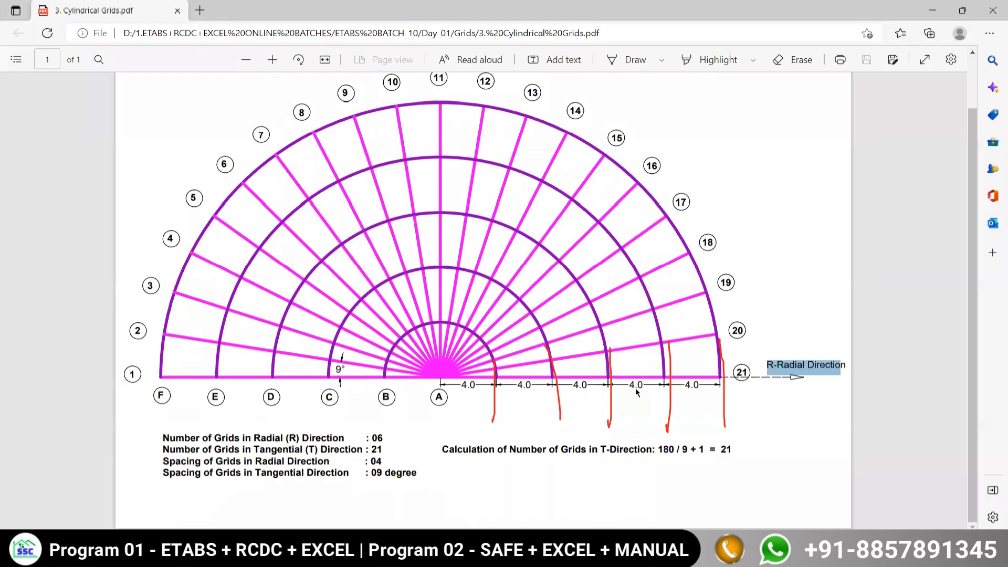
# Count the radial grid positions again on the PDF drawing, marking all of them from centre A to the outermost arc F.
pyautogui.moveTo(442, 367); pyautogui.dragTo(442, 425)
pyautogui.moveTo(440, 368); pyautogui.dragTo(439, 426)
pyautogui.moveTo(496, 369); pyautogui.dragTo(496, 433)
pyautogui.moveTo(556, 349); pyautogui.dragTo(569, 435)
pyautogui.moveTo(615, 347); pyautogui.dragTo(615, 436)
pyautogui.moveTo(672, 350); pyautogui.dragTo(674, 438)
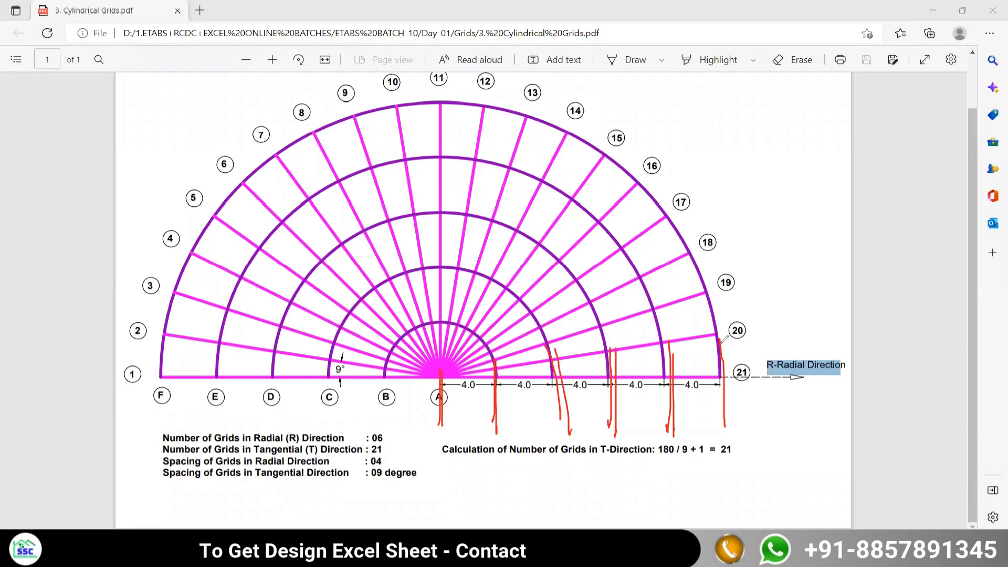
pyautogui.moveTo(722, 341); pyautogui.dragTo(722, 439)
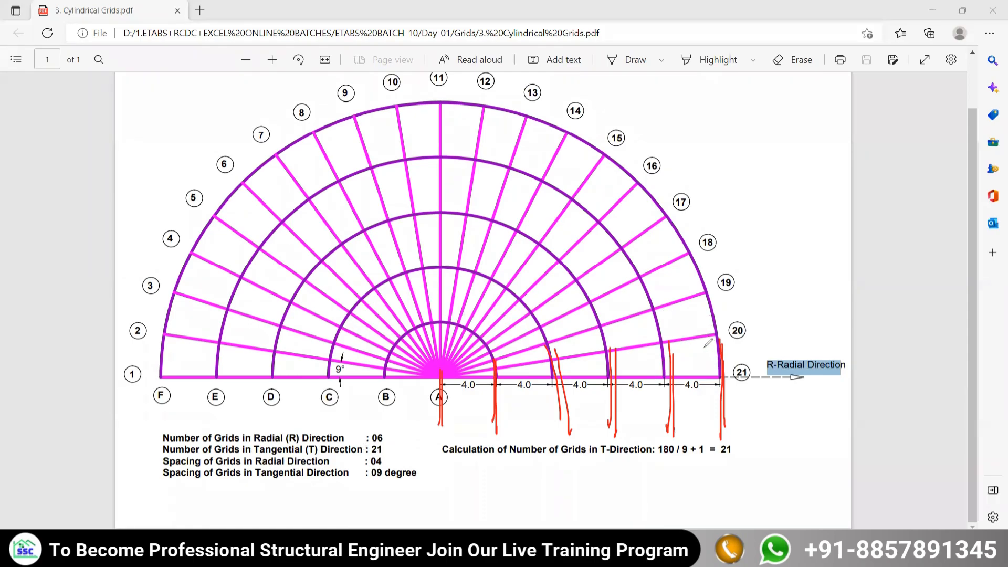
# Mark the first few tangential divisions near the outer arc of the PDF drawing, going up from grid 21.
pyautogui.moveTo(693, 374); pyautogui.dragTo(693, 328)
pyautogui.moveTo(683, 275); pyautogui.dragTo(685, 297)
pyautogui.moveTo(670, 251); pyautogui.dragTo(670, 265)
pyautogui.moveTo(636, 213); pyautogui.dragTo(649, 236)
pyautogui.moveTo(604, 198); pyautogui.dragTo(611, 206)
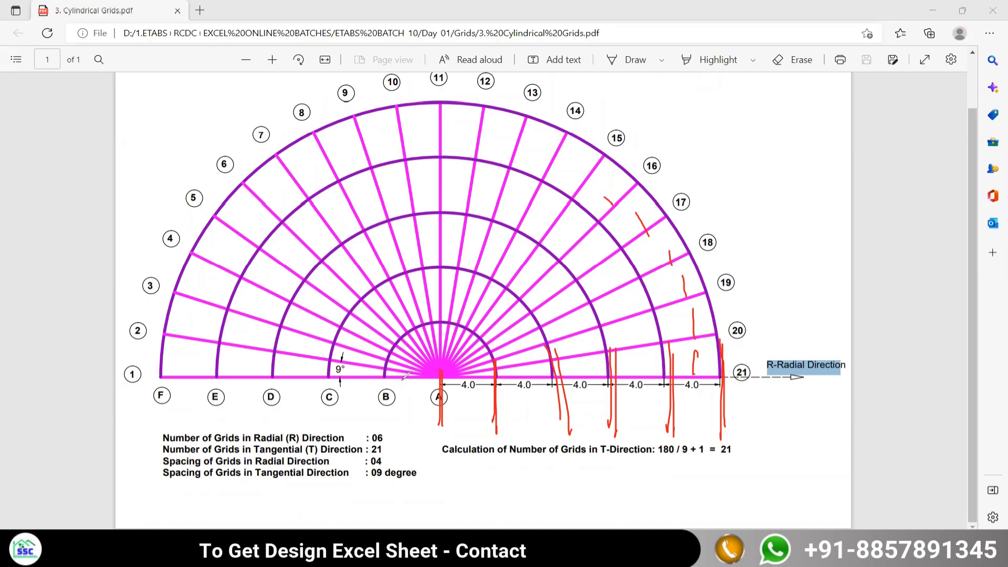
# Work out the number of T-direction grids on the drawing as 180 / 9 + 1 from the semicircle and the angle between grids.
pyautogui.moveTo(409, 376); pyautogui.dragTo(483, 374)
pyautogui.moveTo(796, 124); pyautogui.dragTo(800, 162)
pyautogui.moveTo(827, 127)
pyautogui.mouseDown()
pyautogui.moveTo(824, 148)
pyautogui.moveTo(829, 122)
pyautogui.moveTo(817, 129)
pyautogui.mouseUp()
pyautogui.moveTo(846, 127)
pyautogui.mouseDown()
pyautogui.moveTo(838, 138)
pyautogui.moveTo(846, 128)
pyautogui.mouseUp()
pyautogui.moveTo(780, 188); pyautogui.dragTo(880, 171)
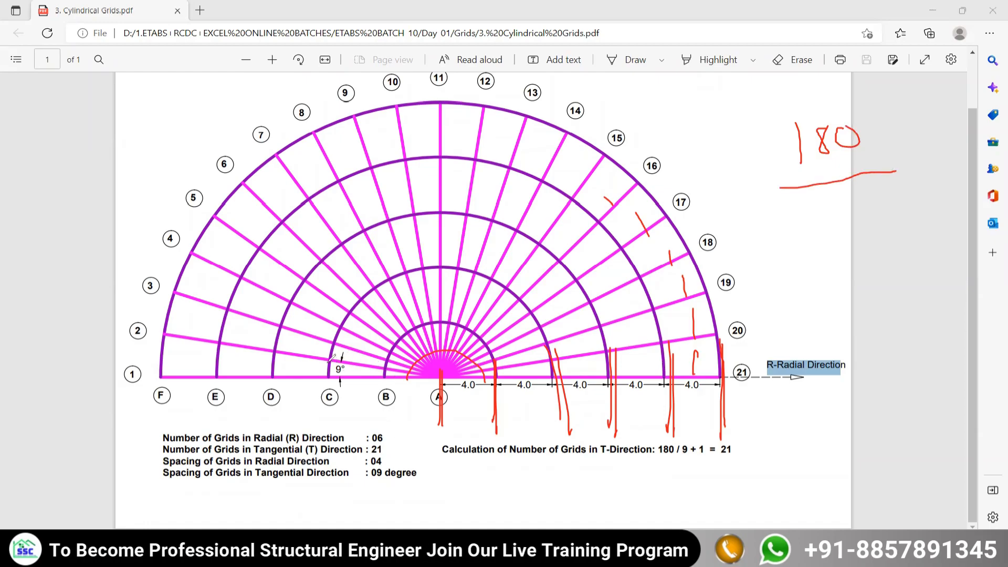
pyautogui.moveTo(327, 362)
pyautogui.mouseDown()
pyautogui.moveTo(356, 362)
pyautogui.moveTo(361, 376)
pyautogui.moveTo(339, 386)
pyautogui.mouseUp()
pyautogui.moveTo(828, 195); pyautogui.dragTo(829, 250)
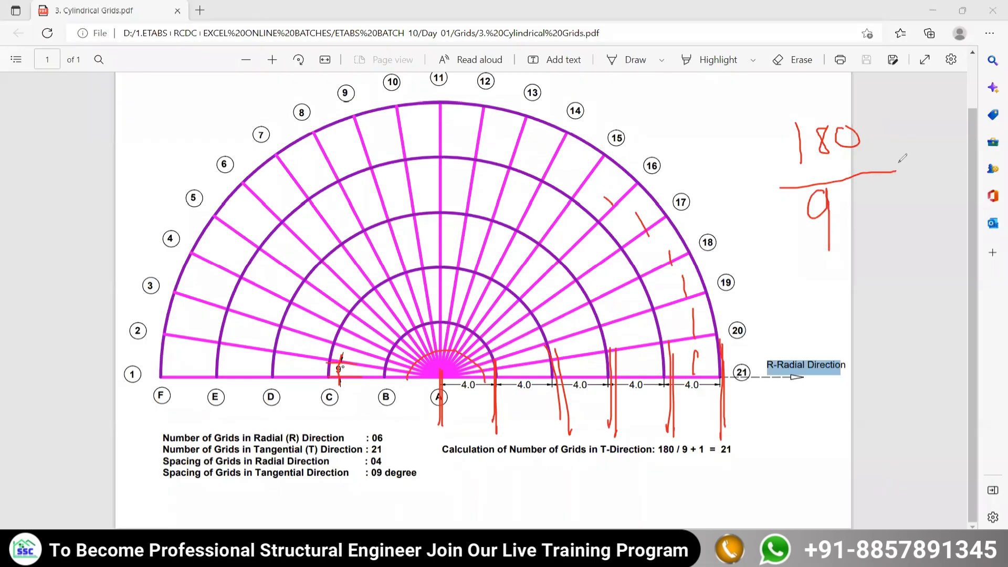
pyautogui.moveTo(913, 152)
pyautogui.mouseDown()
pyautogui.moveTo(915, 181)
pyautogui.moveTo(932, 164)
pyautogui.mouseUp()
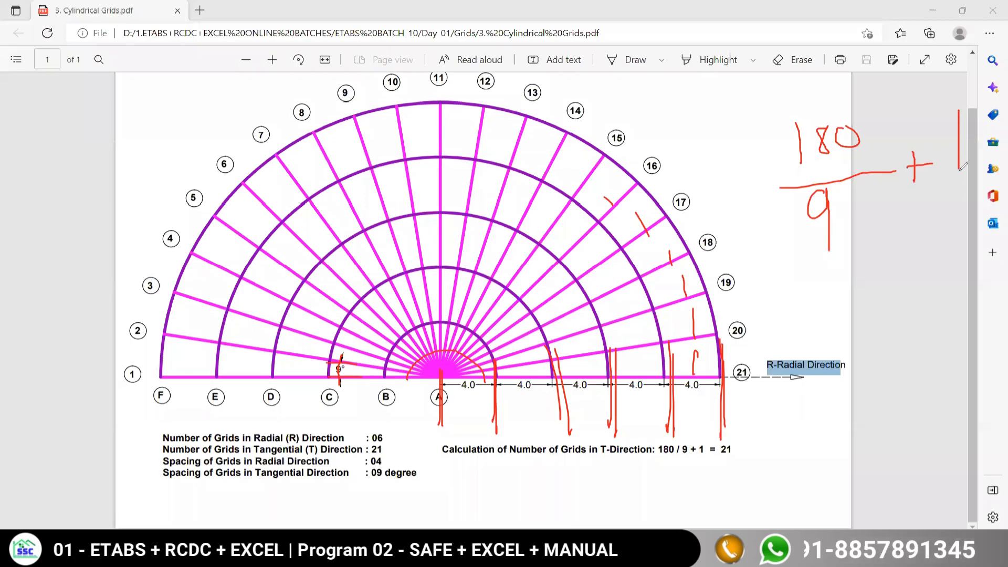
pyautogui.moveTo(959, 110); pyautogui.dragTo(958, 171)
pyautogui.moveTo(751, 296)
pyautogui.mouseDown()
pyautogui.moveTo(790, 286)
pyautogui.moveTo(795, 302)
pyautogui.mouseUp()
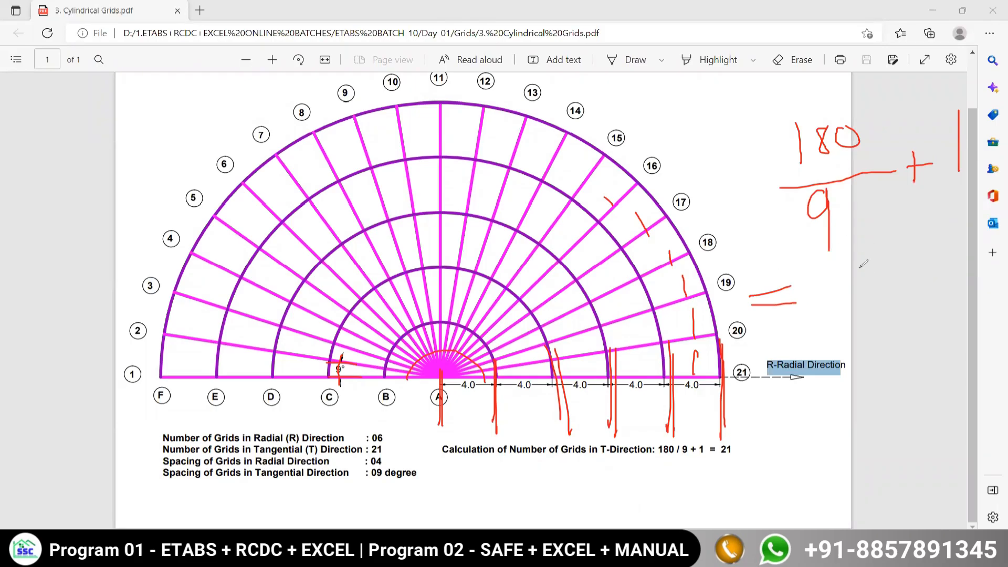
pyautogui.moveTo(653, 461); pyautogui.dragTo(754, 460)
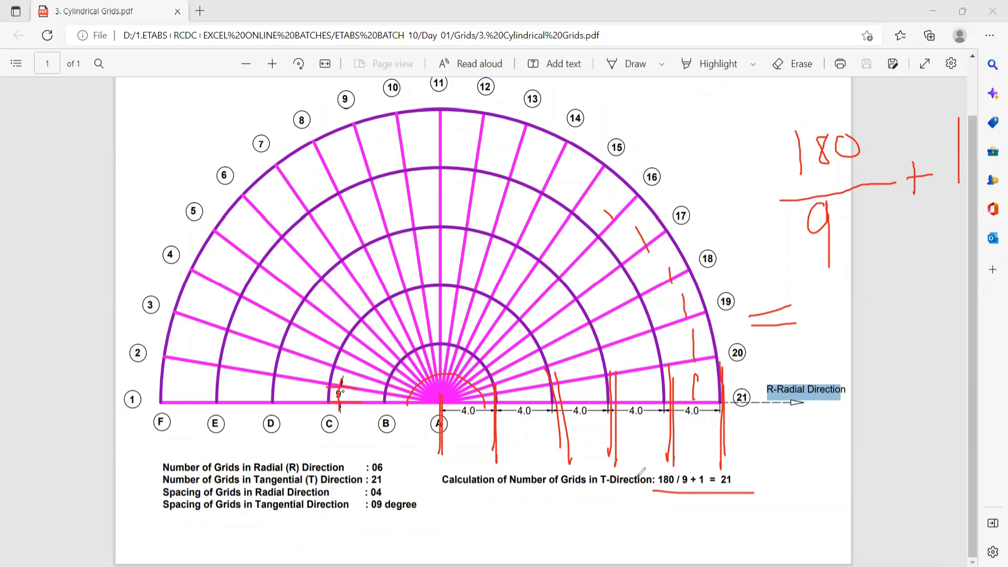
# Mark the listed R and T grid counts and the radial spacing in the PDF, and clear all annotations.
pyautogui.moveTo(368, 455)
pyautogui.mouseDown()
pyautogui.moveTo(369, 467)
pyautogui.moveTo(387, 462)
pyautogui.moveTo(369, 474)
pyautogui.moveTo(374, 487)
pyautogui.moveTo(393, 480)
pyautogui.mouseUp()
pyautogui.moveTo(369, 497); pyautogui.dragTo(390, 495)
pyautogui.moveTo(453, 420)
pyautogui.mouseDown()
pyautogui.moveTo(481, 420)
pyautogui.moveTo(497, 436)
pyautogui.mouseUp()
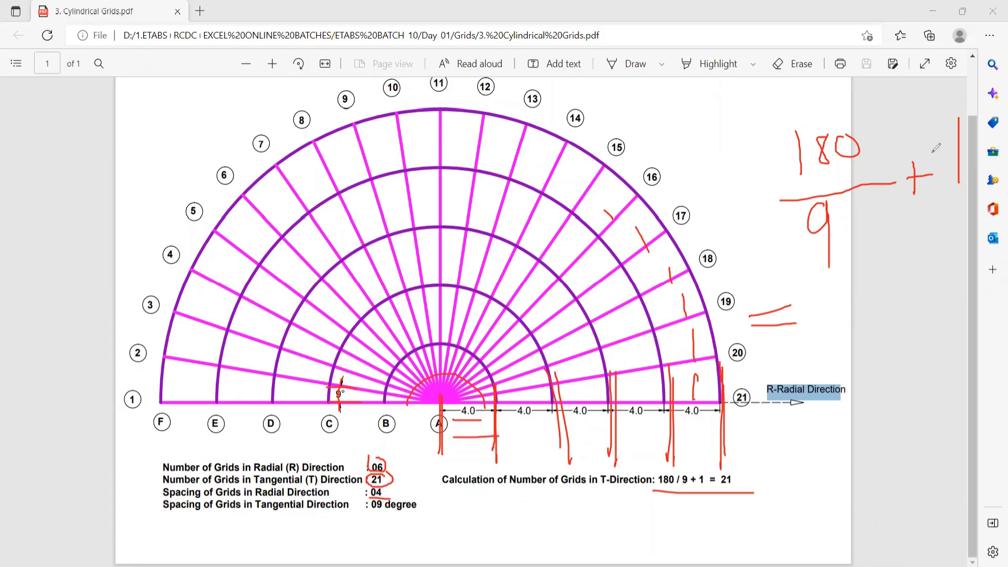
pyautogui.press('e')
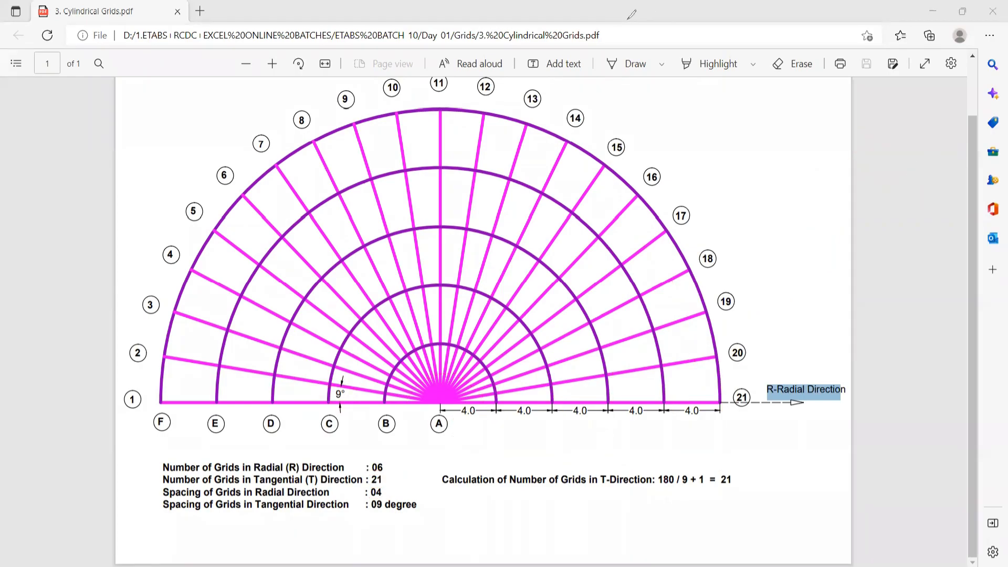
# Compare the R and T first grid labels and labeling directions of the new ETABS grid system with the PDF drawing.
pyautogui.hotkey('alt', 'Tab')
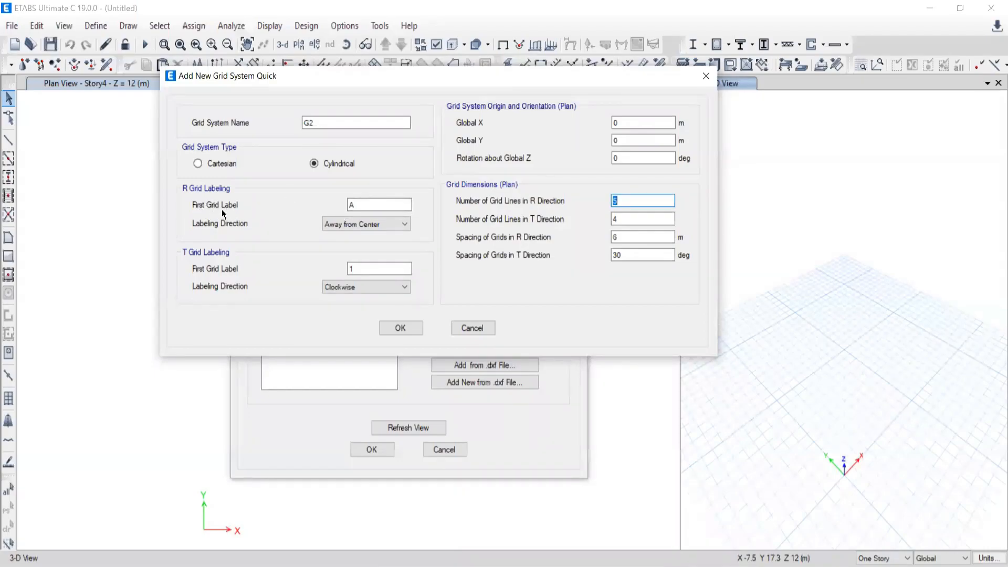
pyautogui.hotkey('alt', 'Tab')
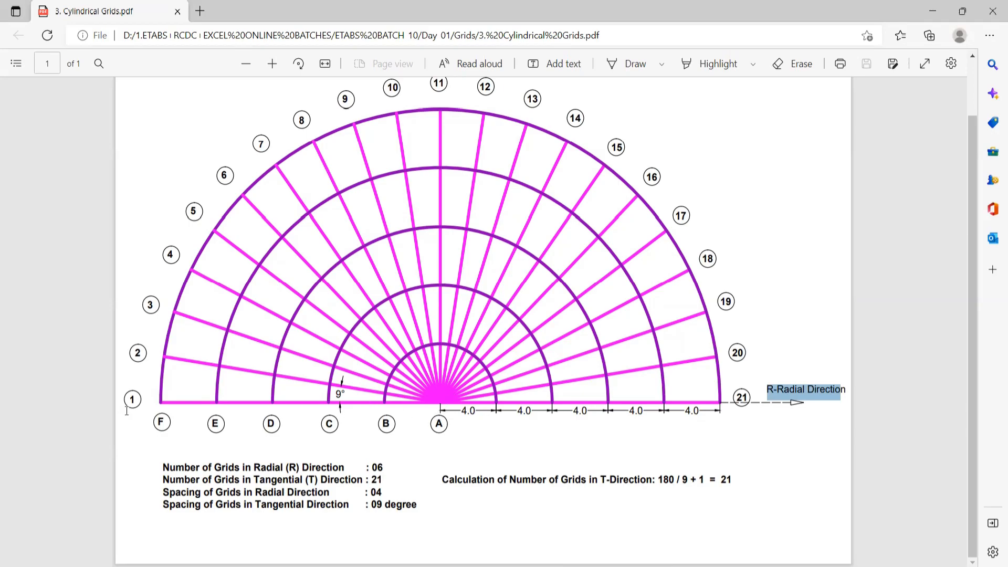
pyautogui.hotkey('alt', 'Tab')
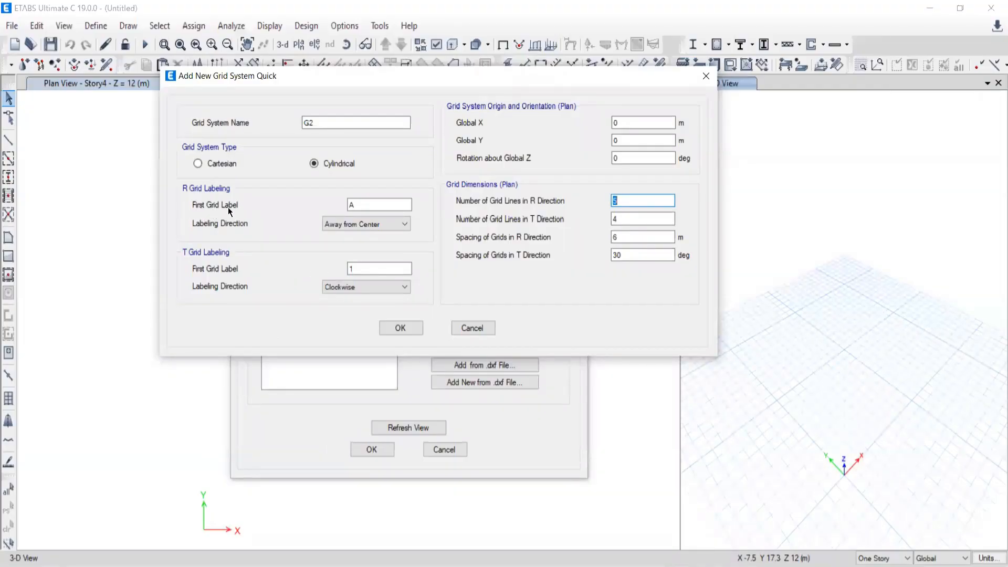
pyautogui.moveTo(360, 205); pyautogui.dragTo(318, 202)
pyautogui.click(368, 224)
pyautogui.click(367, 224)
pyautogui.click(357, 205)
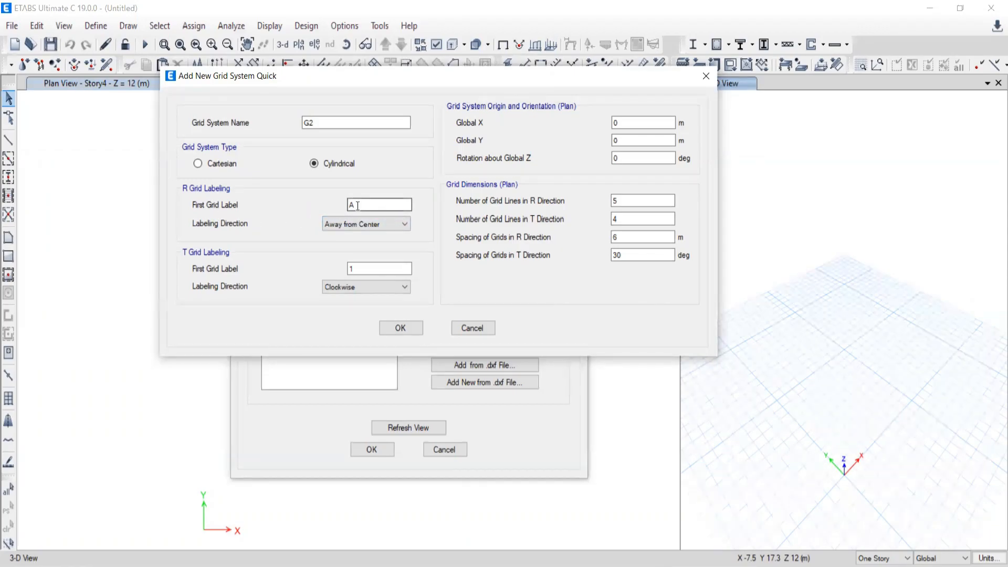
pyautogui.moveTo(354, 205); pyautogui.dragTo(320, 204)
pyautogui.moveTo(370, 269); pyautogui.dragTo(340, 280)
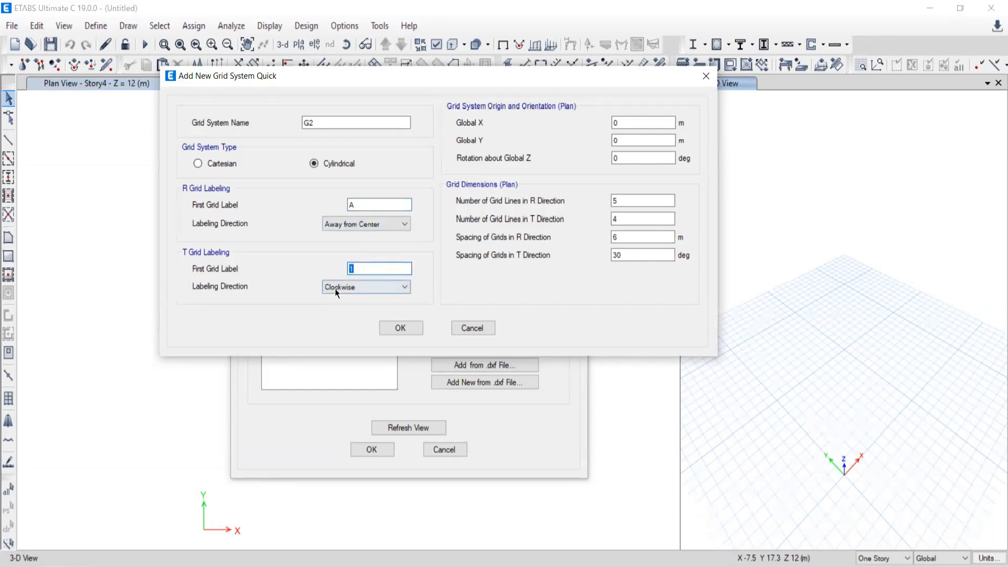
pyautogui.click(336, 288)
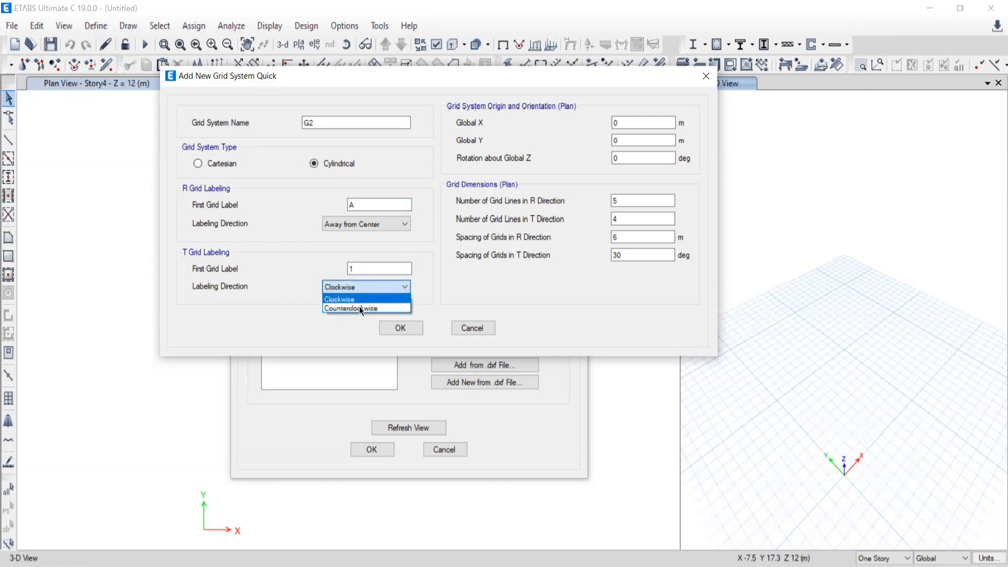
pyautogui.click(249, 318)
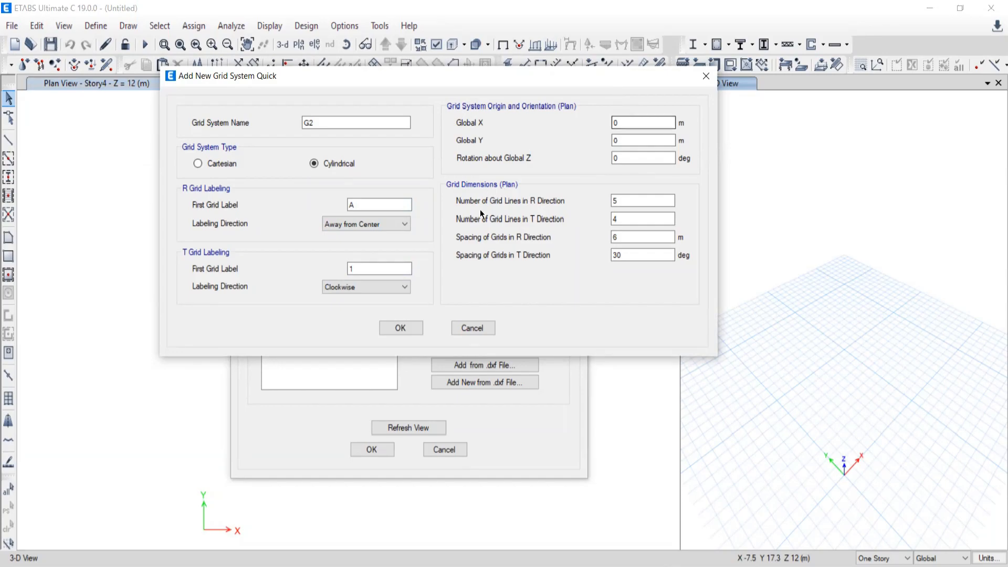
# Create cylindrical grid system G2 with 6 grid lines in R direction, 21 in T direction, 4 m radial spacing and 9 degree tangential spacing.
pyautogui.moveTo(628, 201); pyautogui.dragTo(536, 197)
pyautogui.write('6')
pyautogui.doubleClick(629, 219)
pyautogui.write('21')
pyautogui.doubleClick(615, 237)
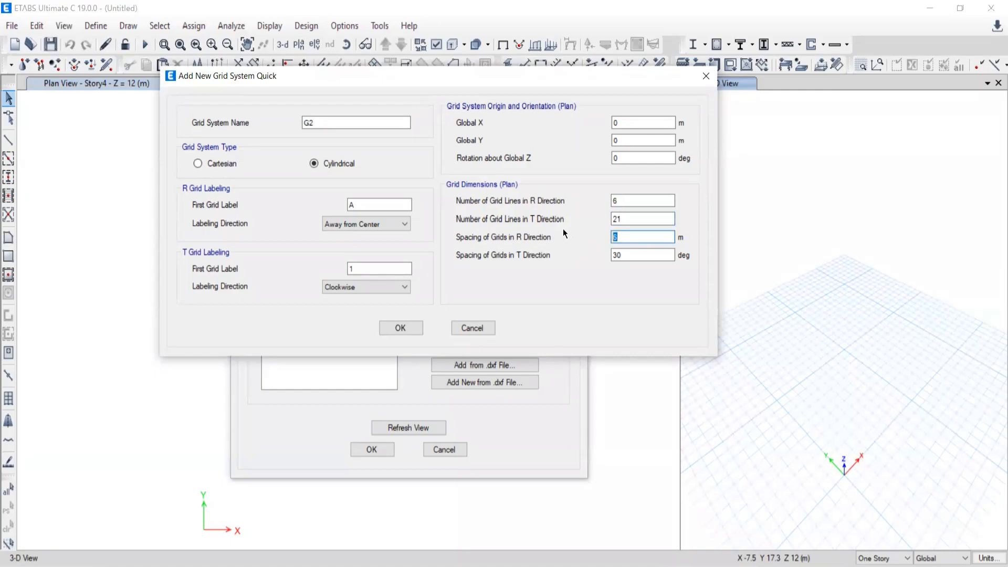
pyautogui.write('4')
pyautogui.doubleClick(618, 255)
pyautogui.write('9')
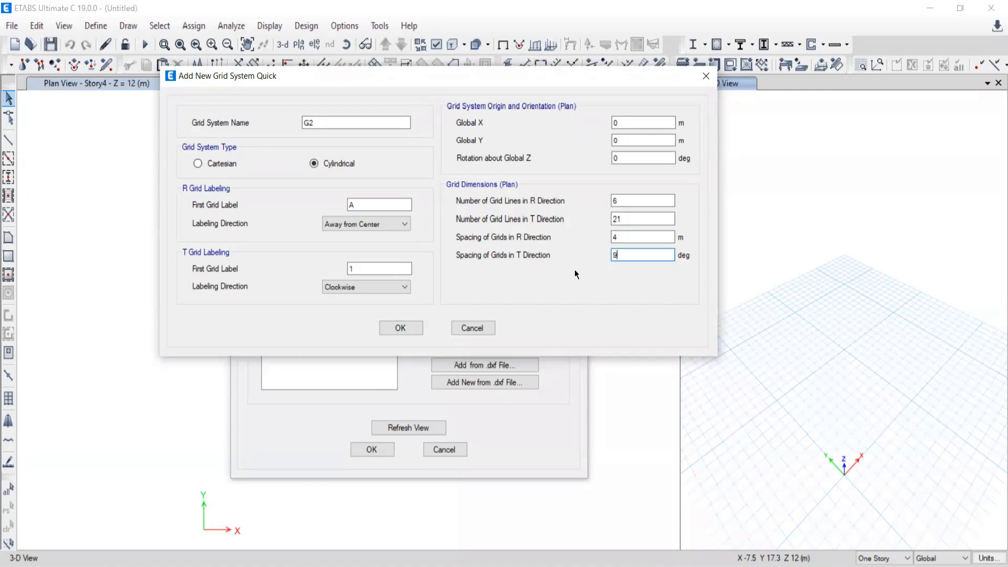
pyautogui.click(399, 329)
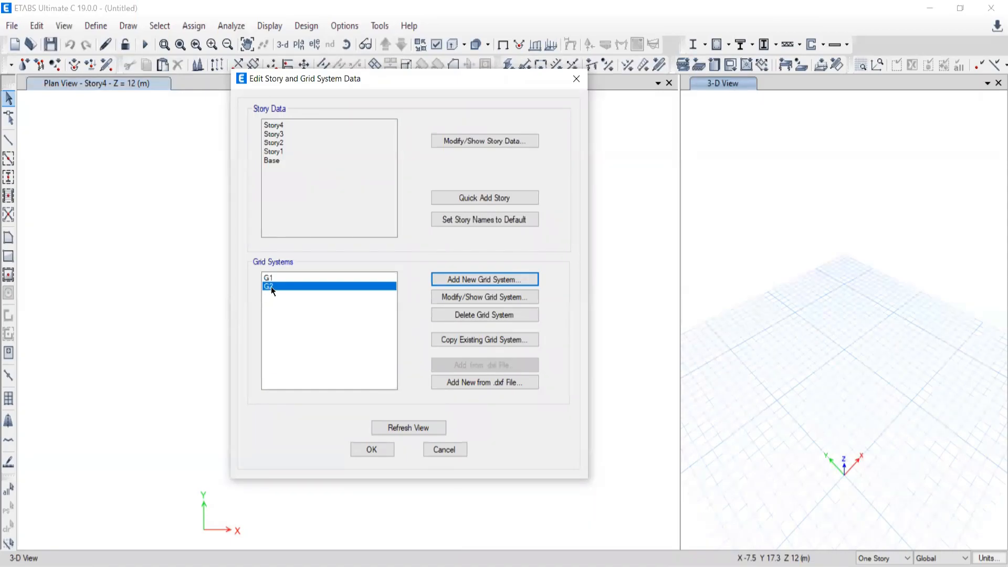
pyautogui.click(370, 450)
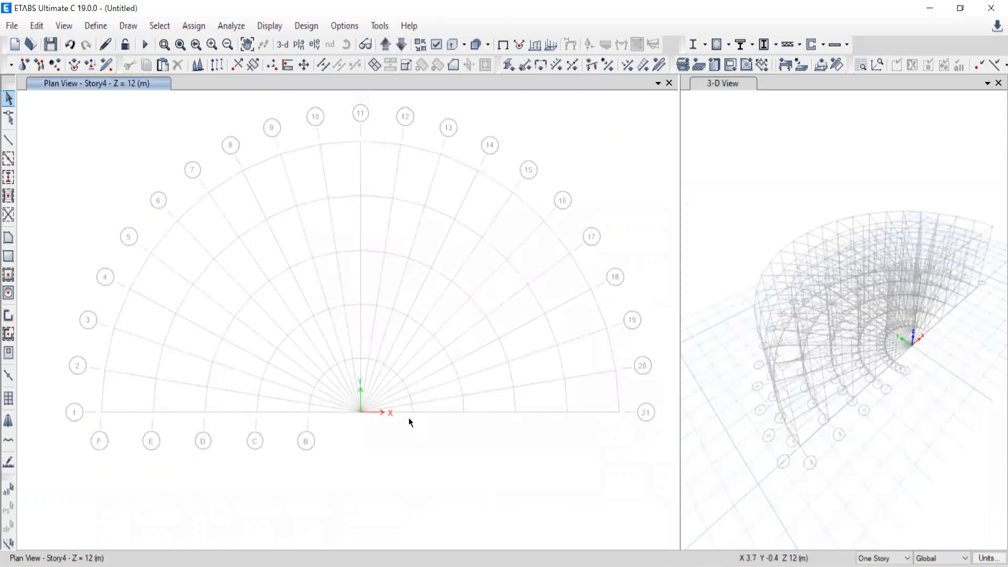
# Darken the grid color of cylindrical grid system G2 to dark grey and apply the change to the model.
pyautogui.moveTo(386, 428); pyautogui.dragTo(365, 408, button='middle')
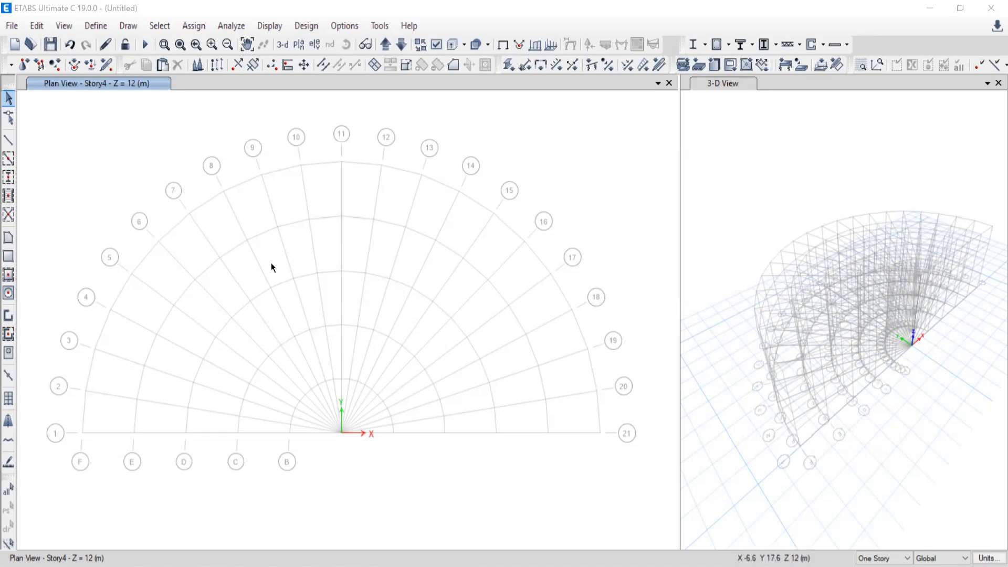
pyautogui.click(32, 27)
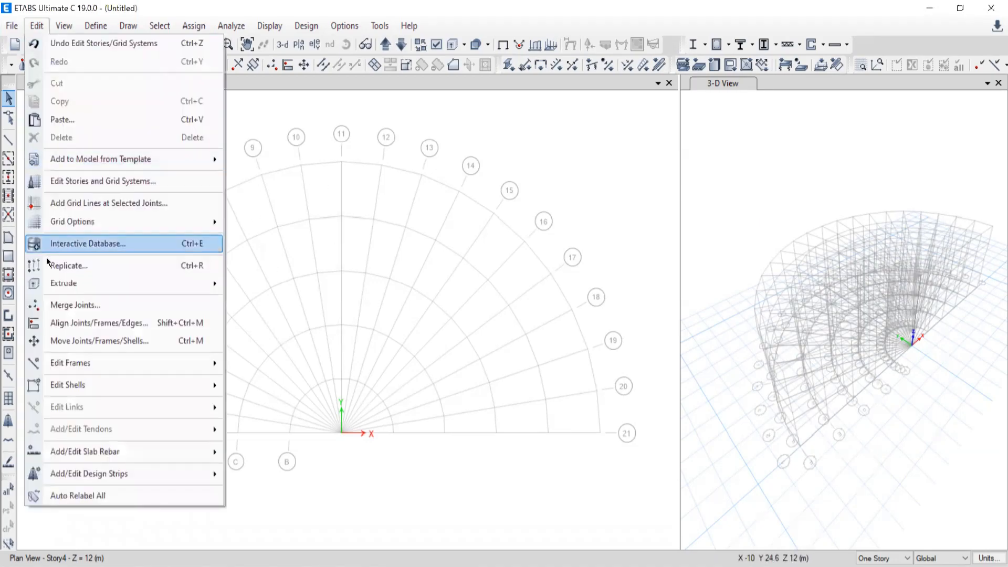
pyautogui.click(113, 181)
pyautogui.click(368, 293)
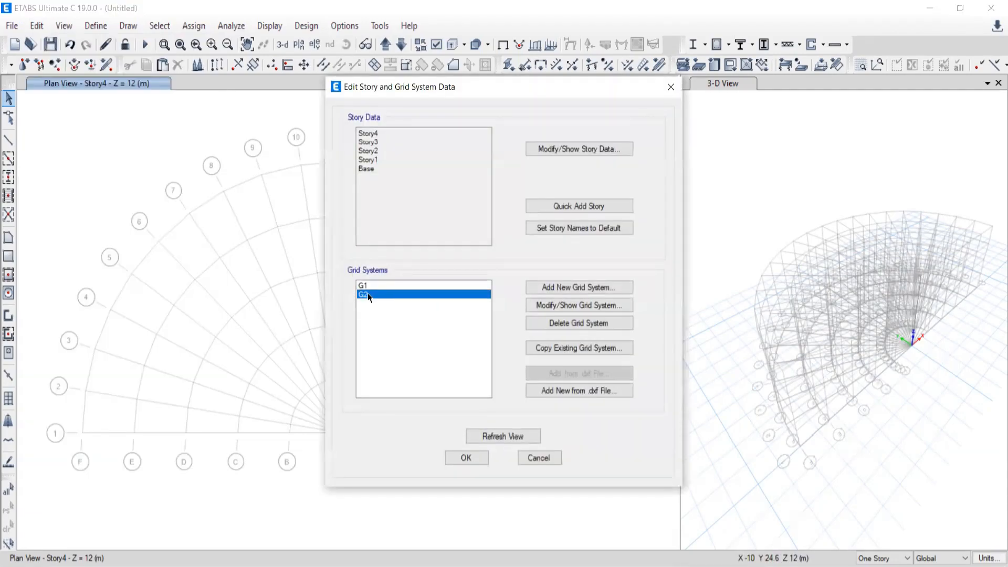
pyautogui.click(570, 304)
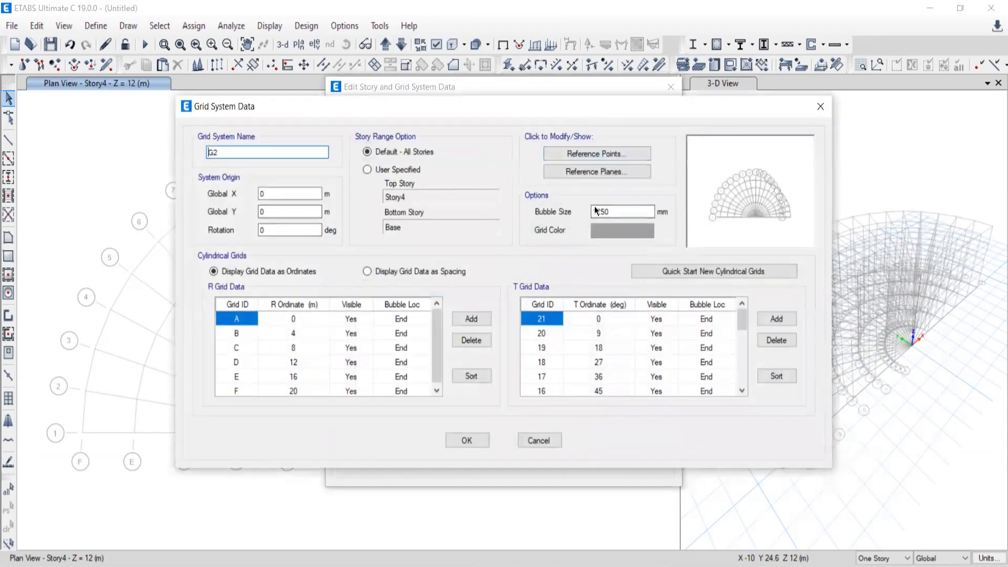
pyautogui.moveTo(490, 105); pyautogui.dragTo(476, 55)
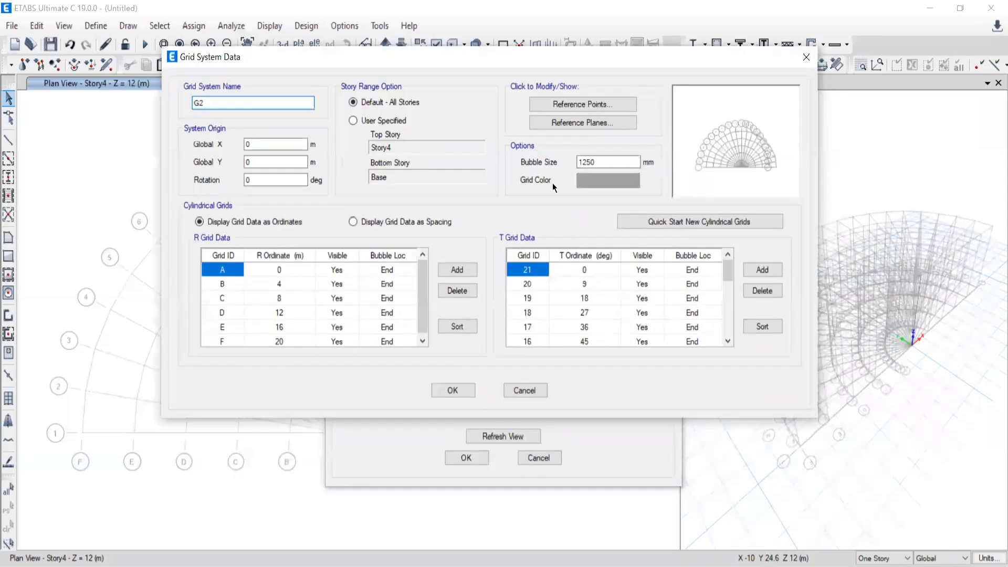
pyautogui.click(607, 181)
pyautogui.moveTo(647, 187); pyautogui.dragTo(648, 237)
pyautogui.click(382, 327)
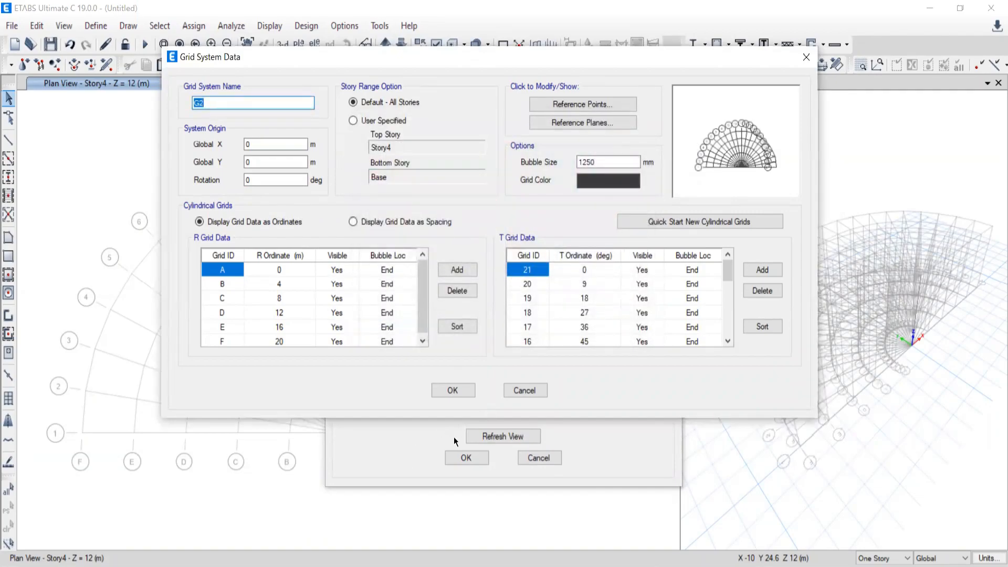
pyautogui.click(453, 390)
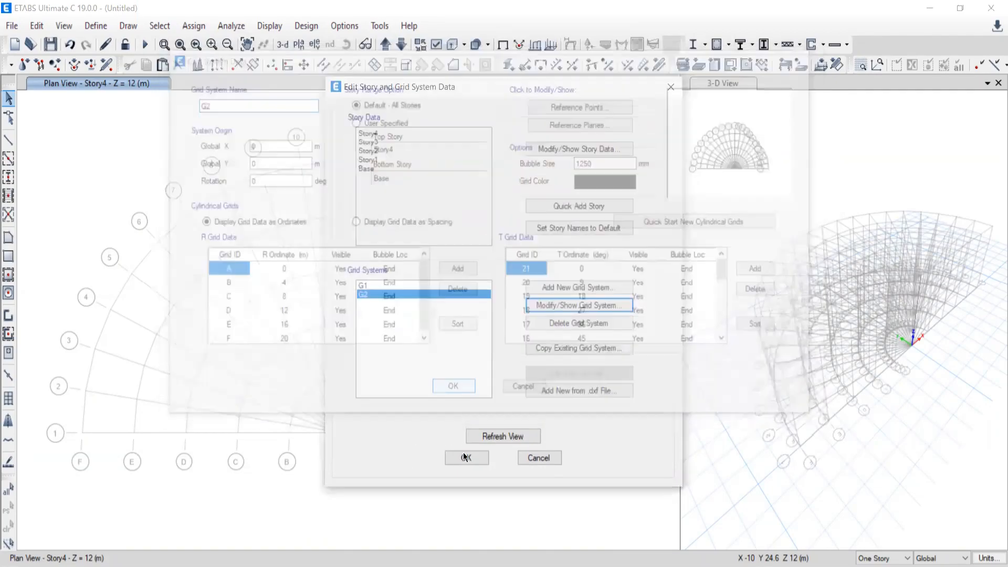
pyautogui.click(464, 457)
# Rotate cylindrical grid system G2 by 45 degrees about its origin and apply the change to the model.
pyautogui.moveTo(445, 283); pyautogui.dragTo(399, 199, button='middle')
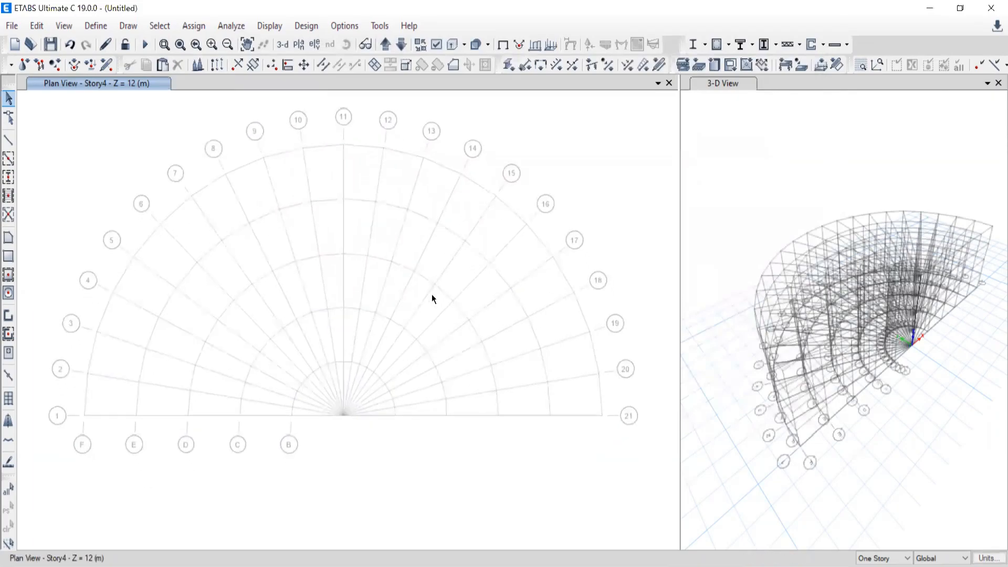
pyautogui.moveTo(396, 303); pyautogui.dragTo(394, 295, button='middle')
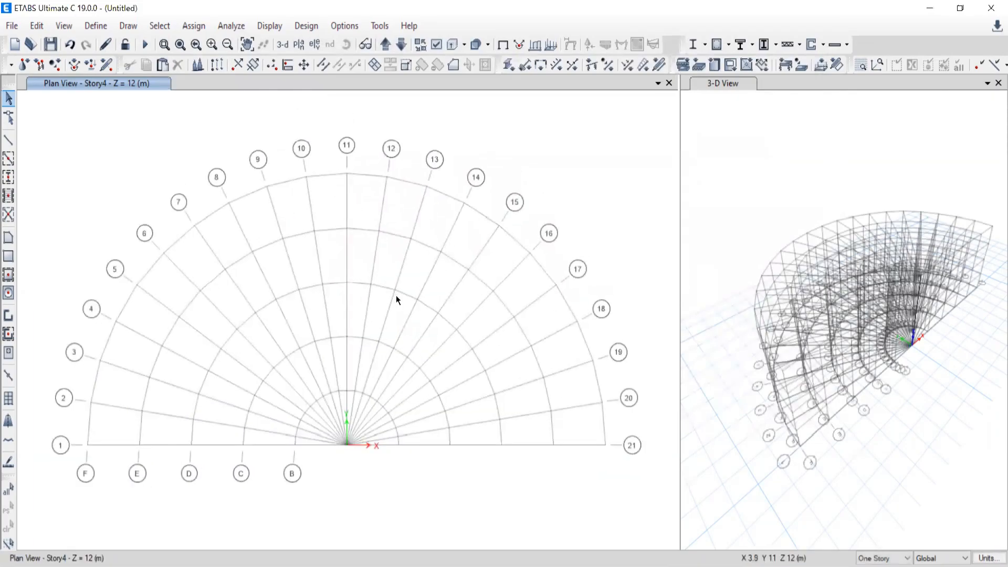
pyautogui.click(38, 28)
pyautogui.click(65, 183)
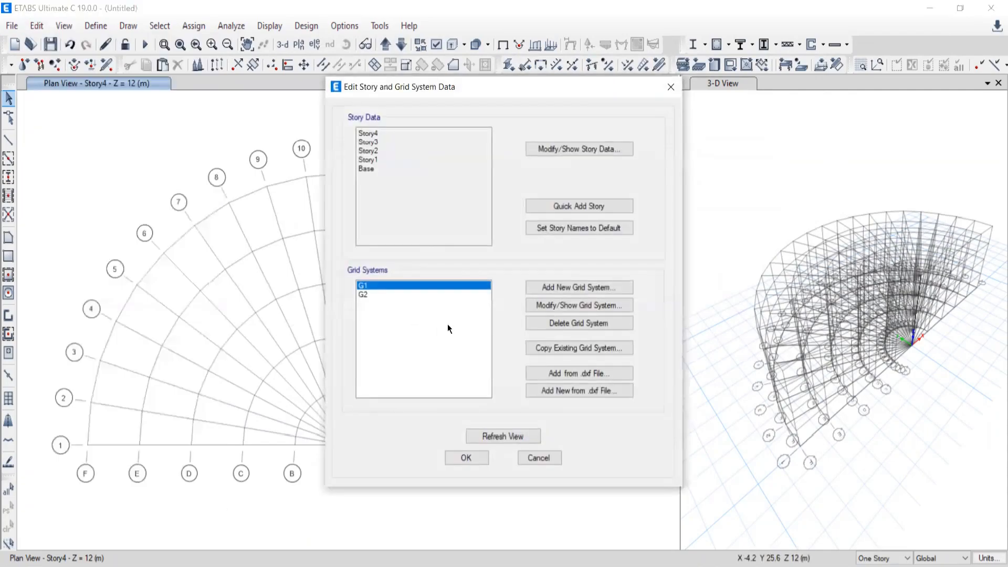
pyautogui.click(365, 295)
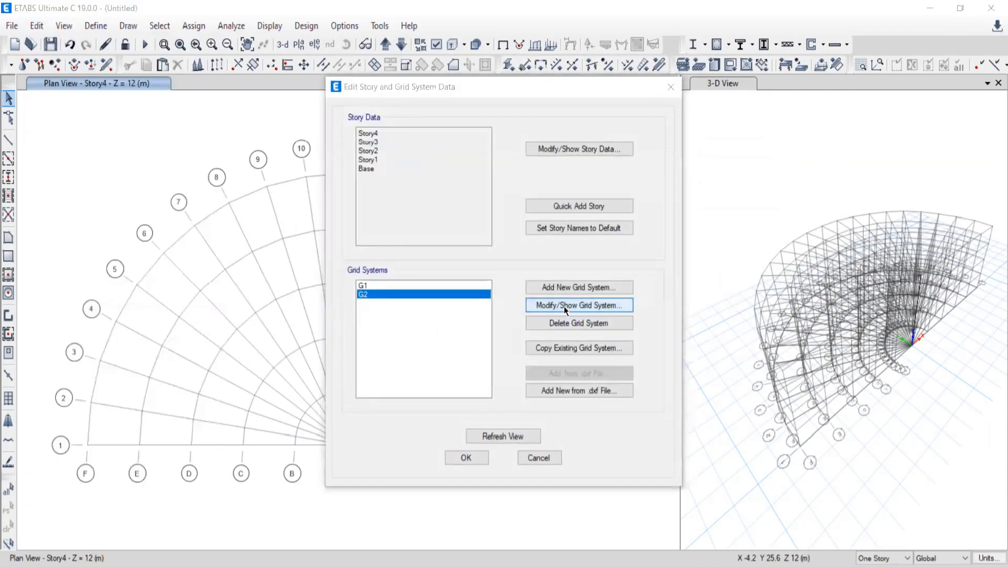
pyautogui.click(564, 307)
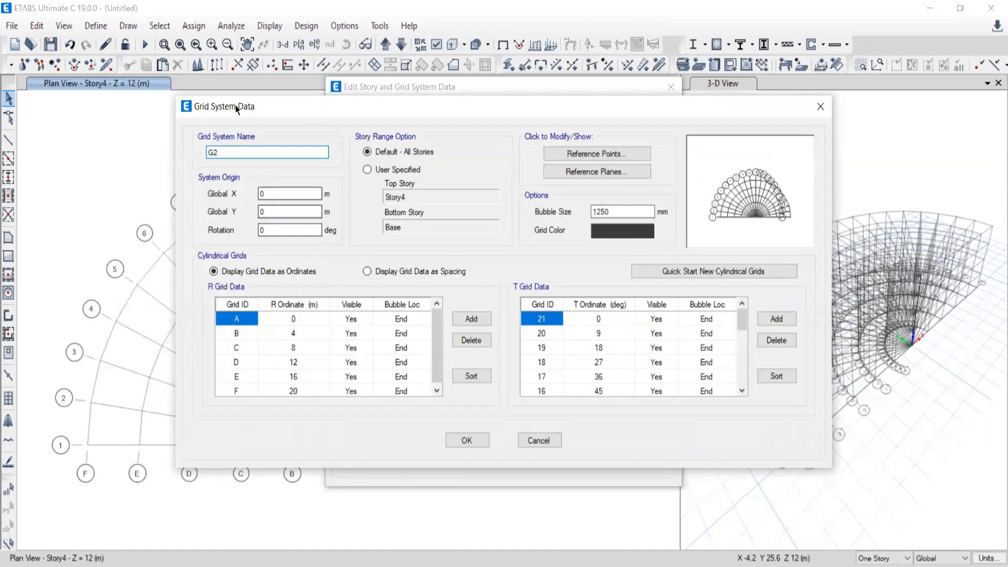
pyautogui.doubleClick(273, 231)
pyautogui.write('45')
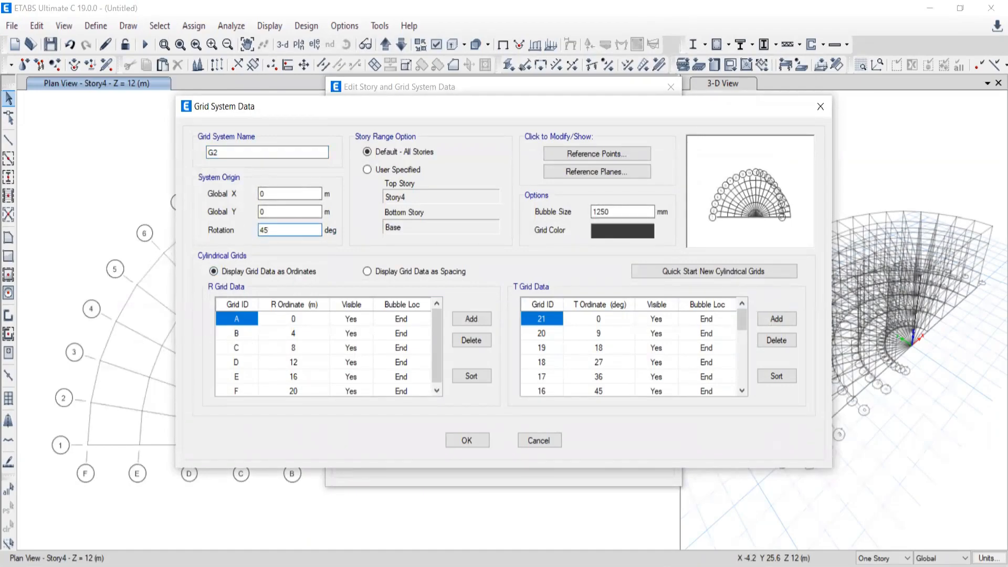
pyautogui.click(462, 440)
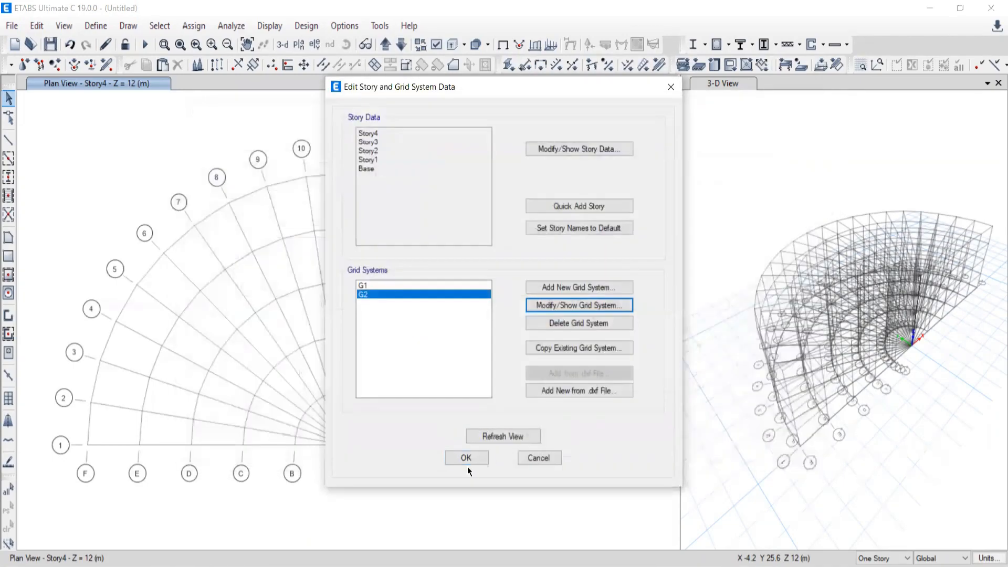
pyautogui.click(467, 462)
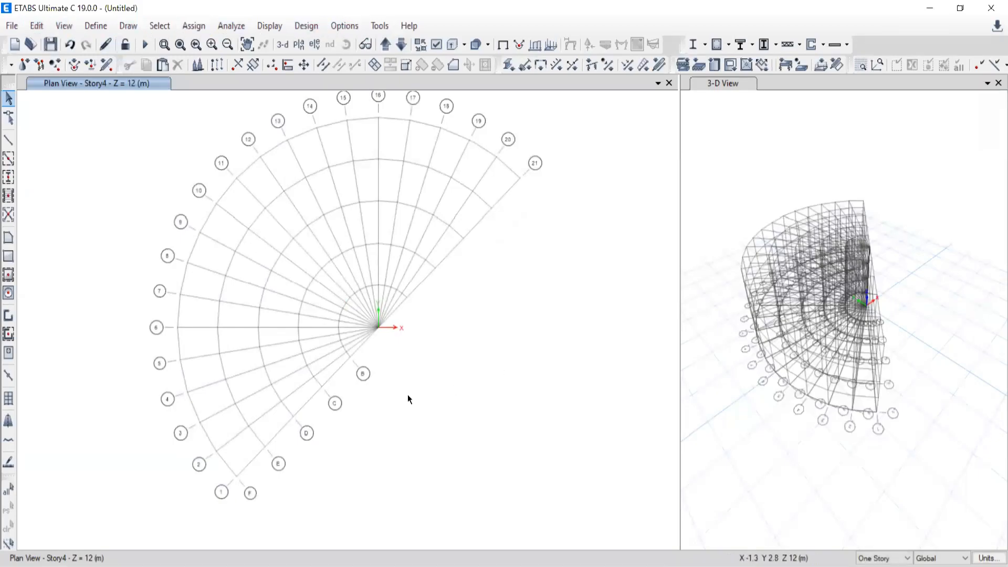
# Set the Global X origin of grid system G2 to 5 m and apply the change to the model.
pyautogui.scroll(3, 392, 340)
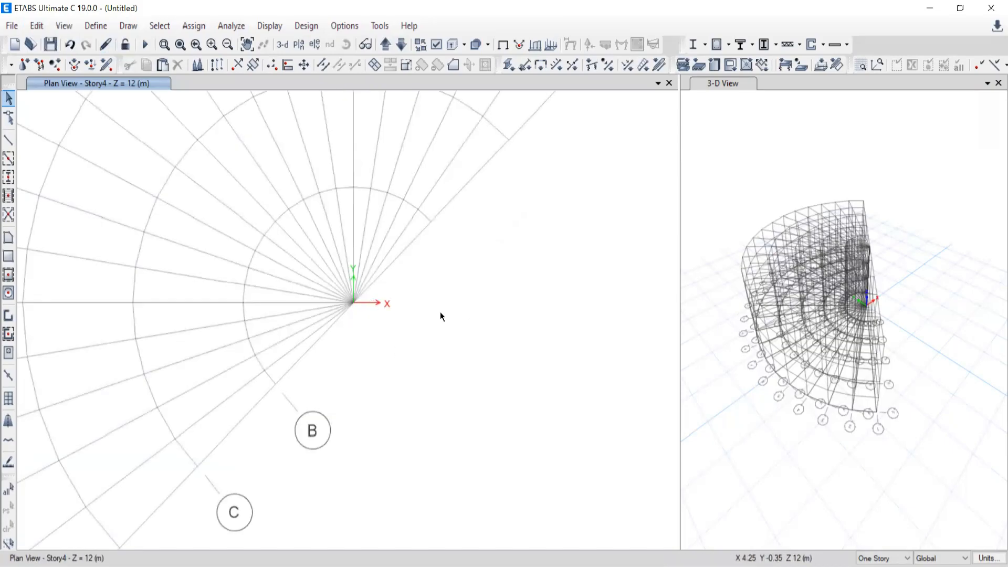
pyautogui.scroll(2, 351, 315)
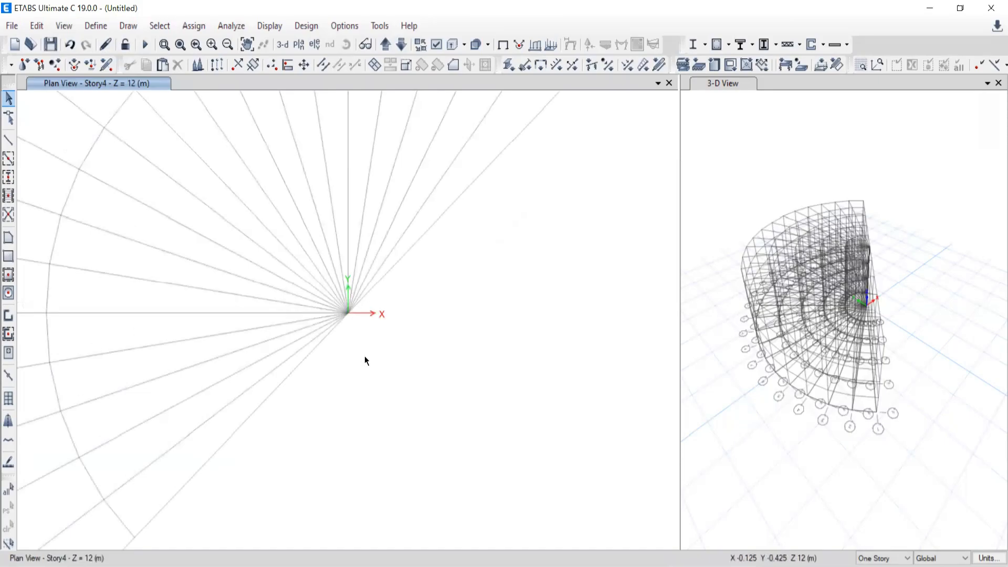
pyautogui.scroll(-2, 385, 329)
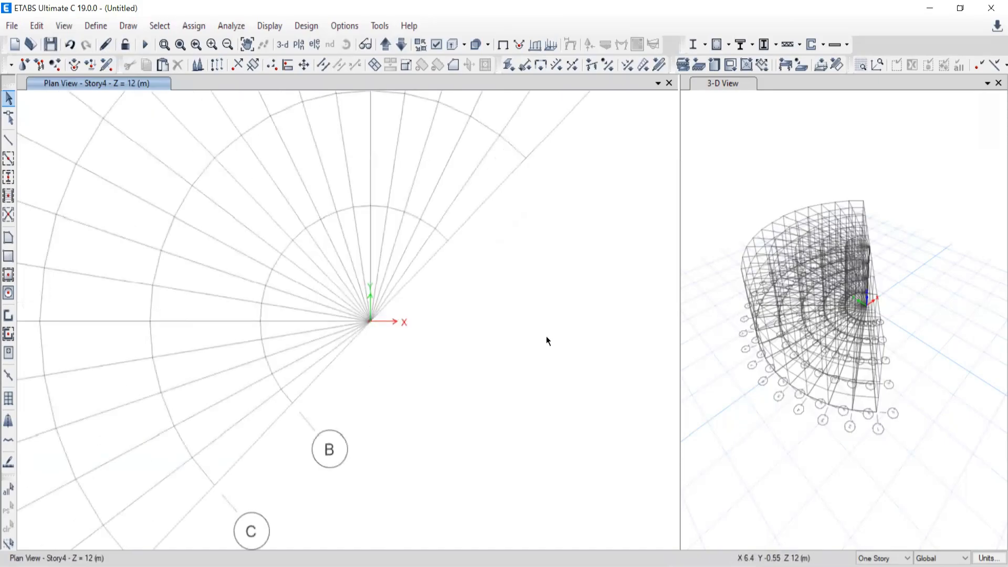
pyautogui.click(36, 26)
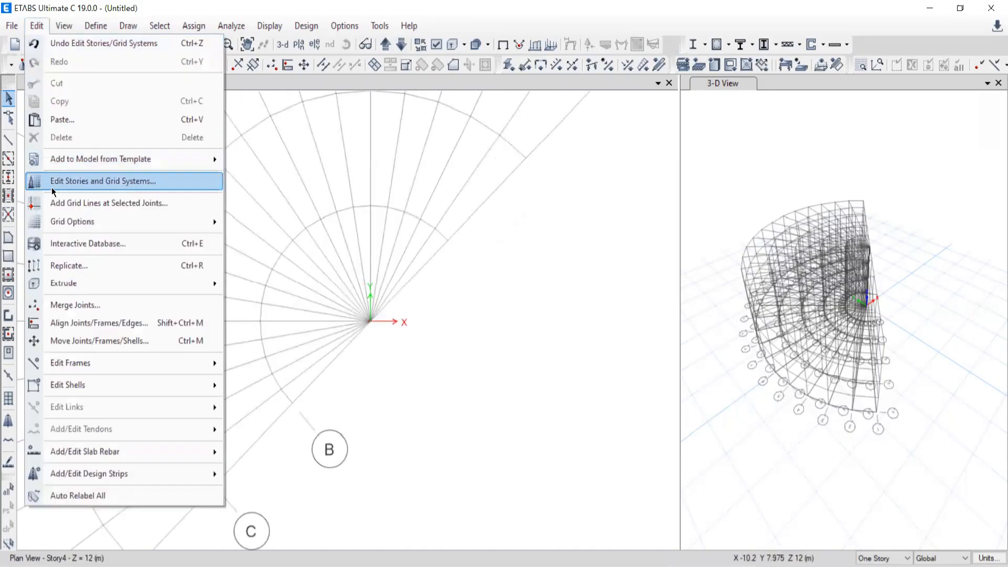
pyautogui.click(51, 184)
pyautogui.click(370, 295)
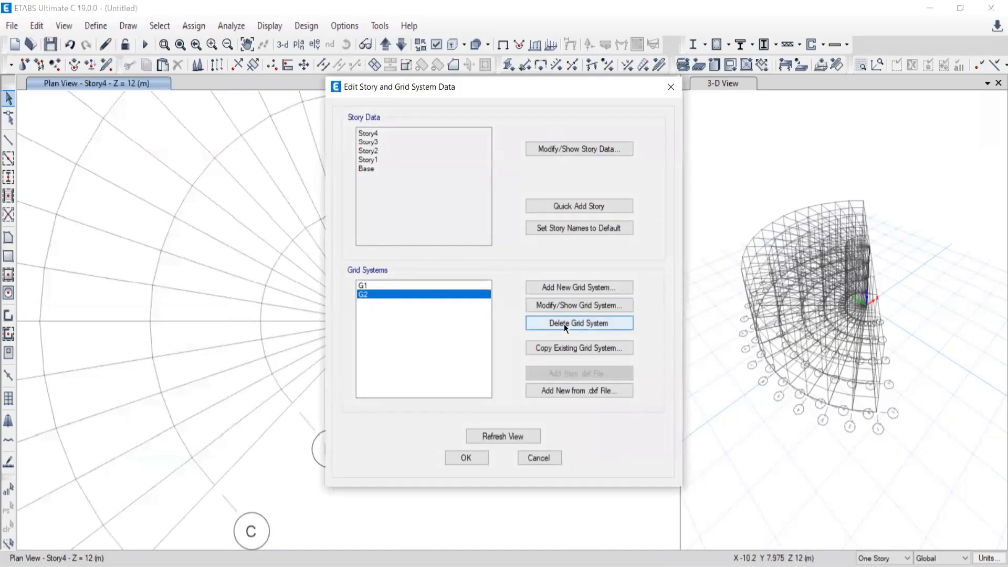
pyautogui.click(559, 307)
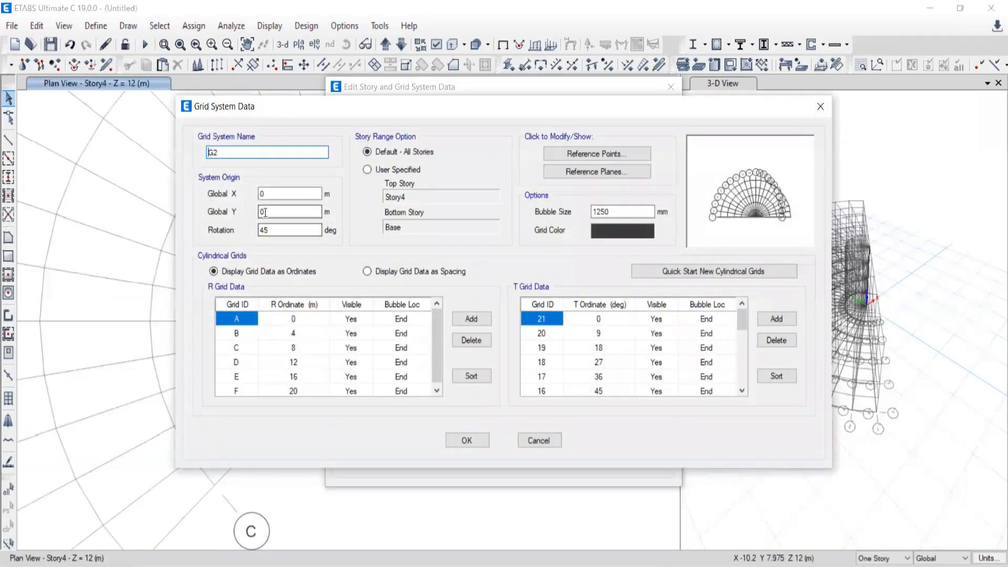
pyautogui.press('Tab')
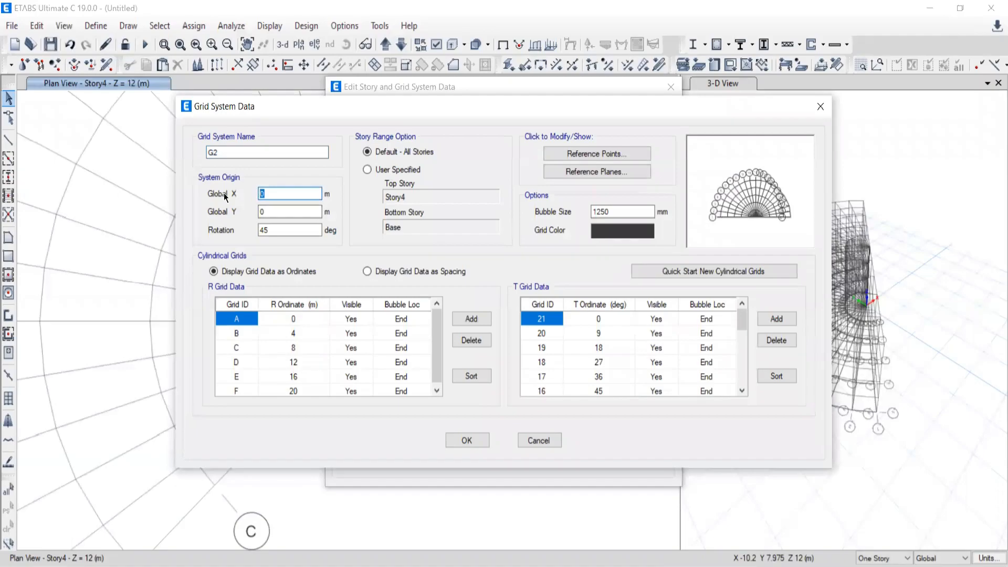
pyautogui.write('5')
pyautogui.click(466, 440)
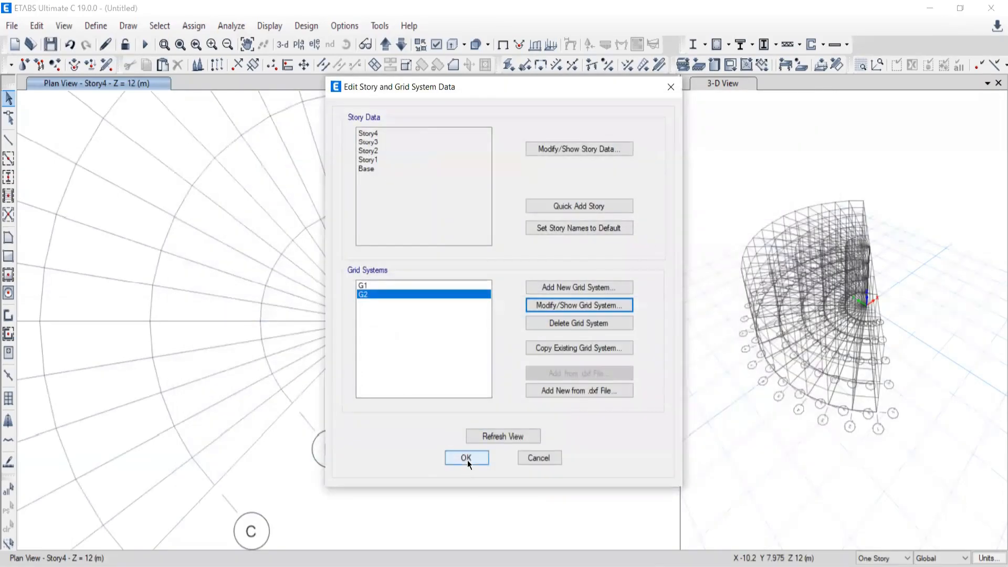
pyautogui.click(466, 457)
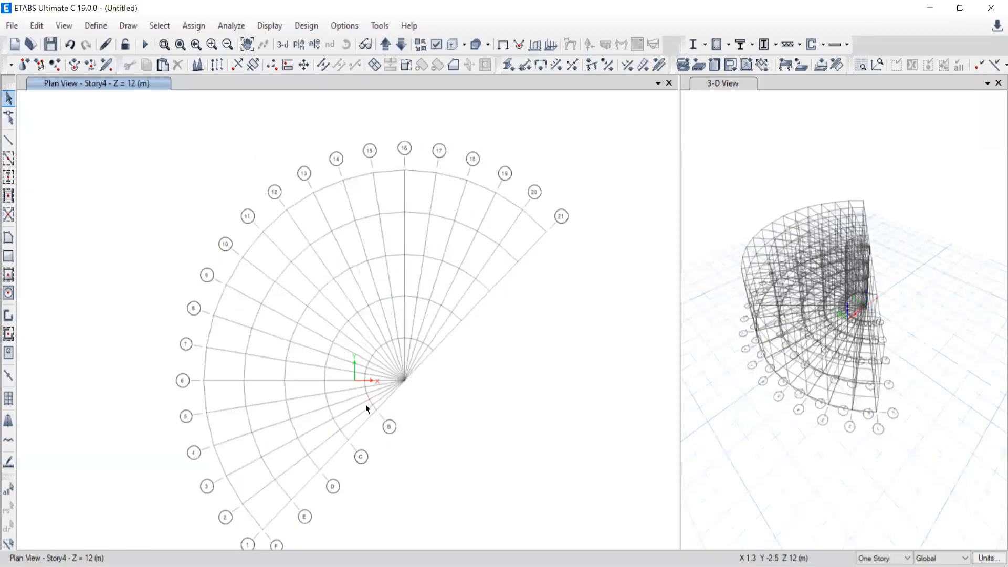
# Change the grid color of cylindrical grid system G2 to red.
pyautogui.scroll(3, 365, 404)
pyautogui.scroll(-3, 361, 395)
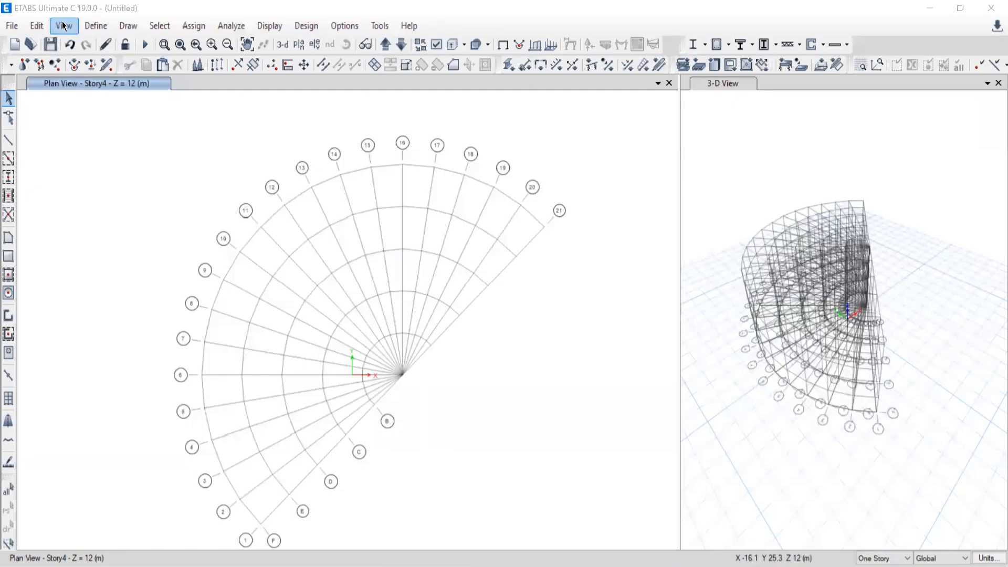
pyautogui.scroll(-3, 336, 310)
pyautogui.scroll(4, 345, 349)
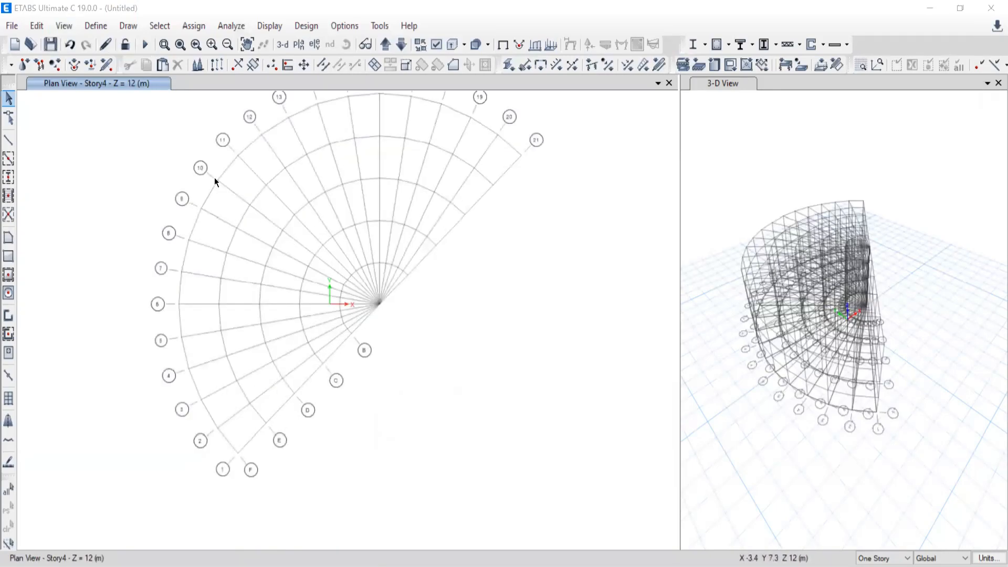
pyautogui.click(36, 26)
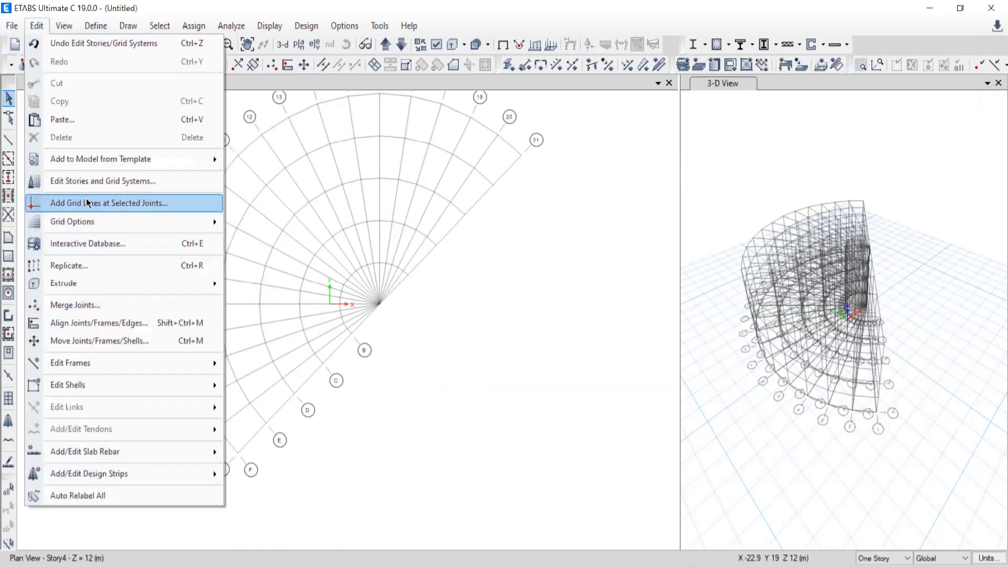
pyautogui.click(81, 189)
pyautogui.click(368, 293)
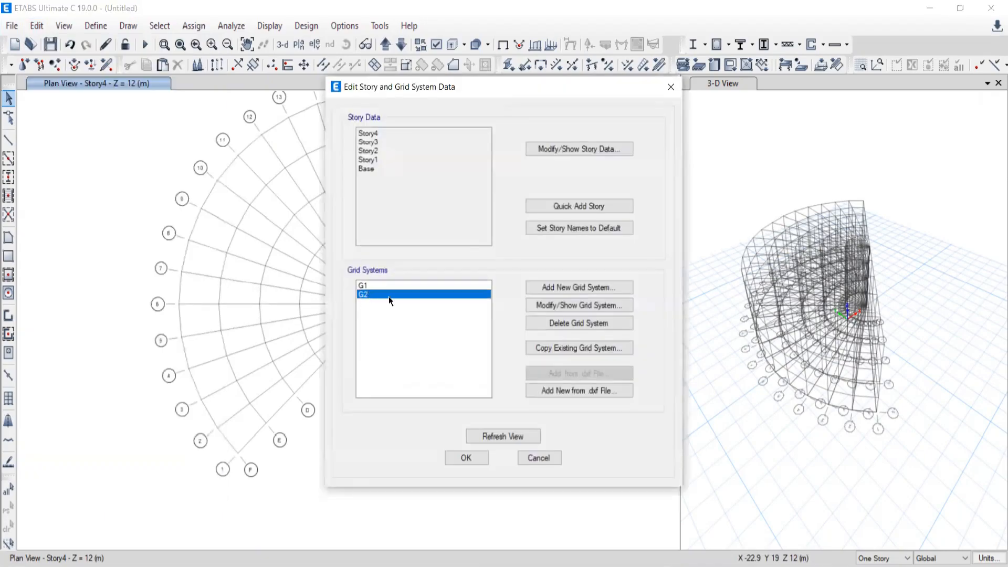
pyautogui.click(589, 306)
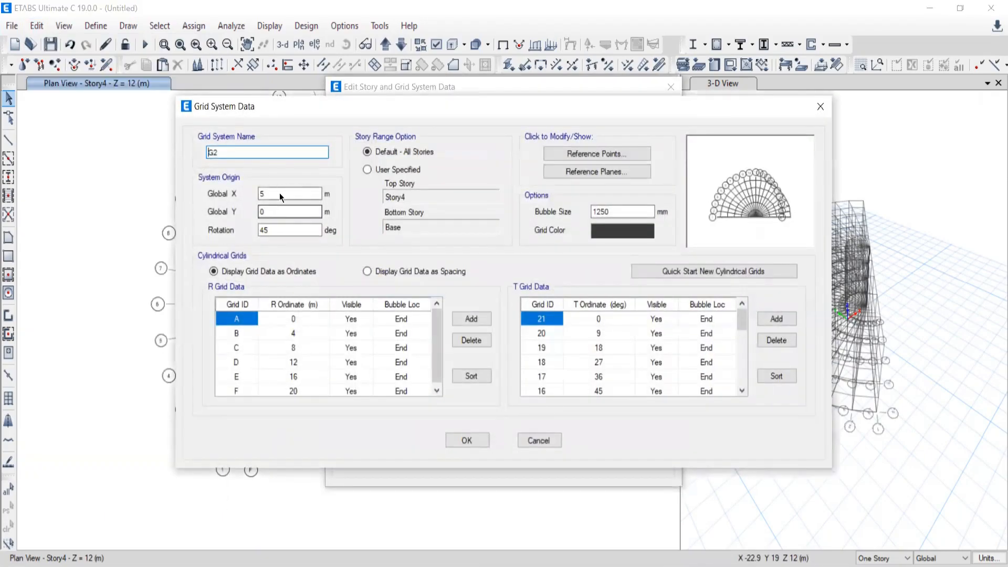
pyautogui.click(605, 234)
pyautogui.click(370, 172)
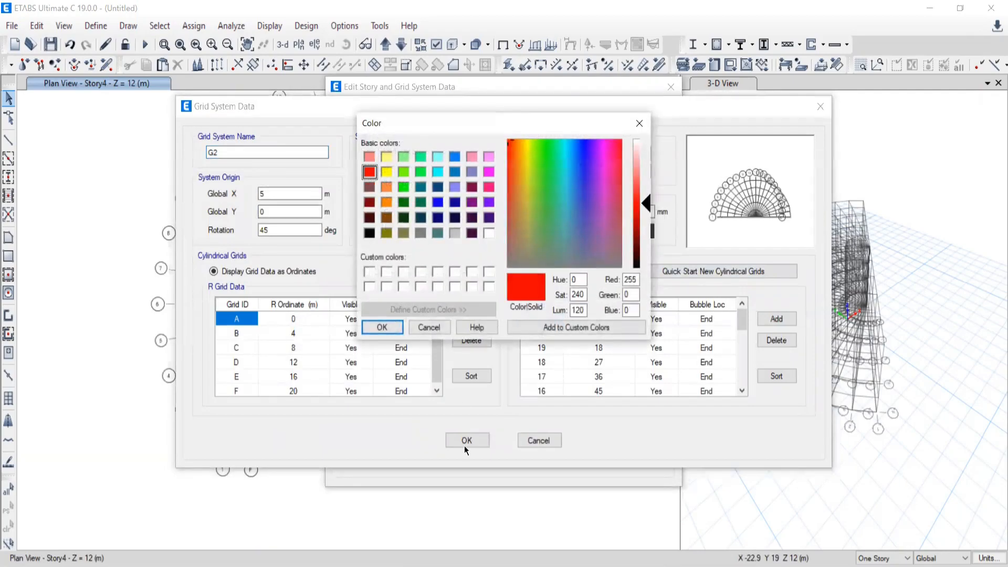
pyautogui.click(382, 327)
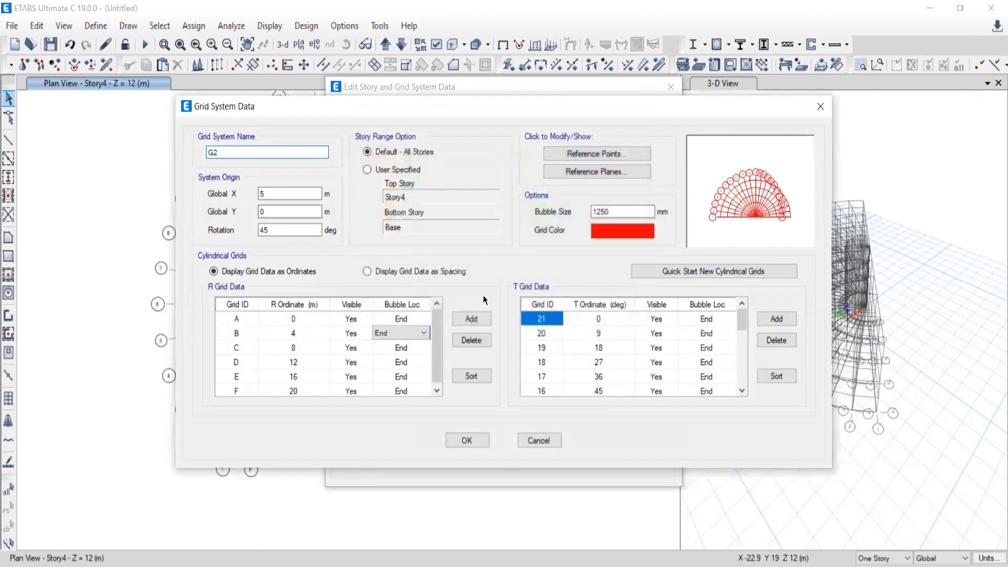
# Set the bubble size of grid system G2 to 2000 mm and apply the grid changes to the model.
pyautogui.doubleClick(604, 211)
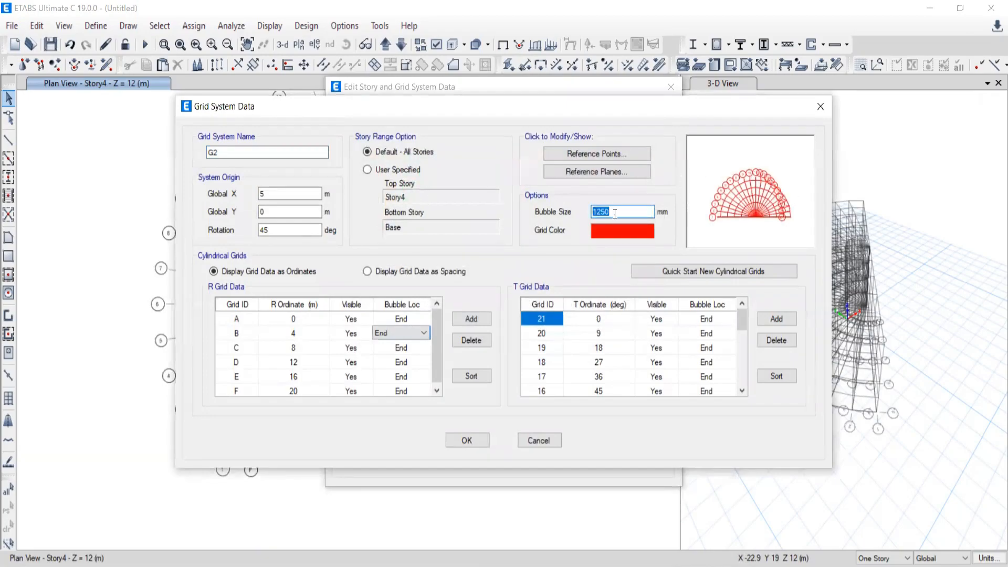
pyautogui.write('2000')
pyautogui.click(462, 442)
pyautogui.click(457, 452)
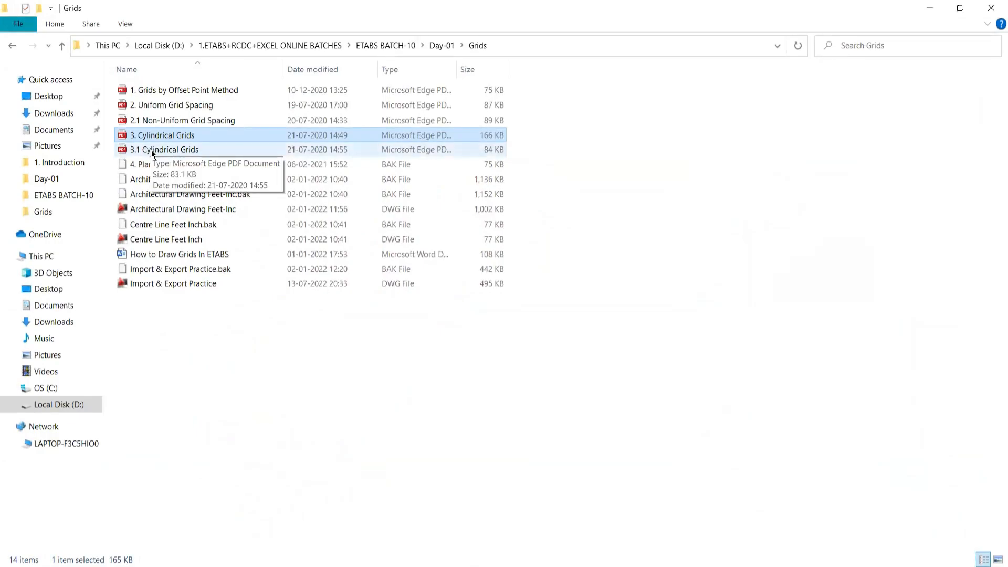
# Open the PDF drawing "3.1 Cylindrical Grids" from the Grids folder and view its combined rectangular and cylindrical grid layout.
pyautogui.doubleClick(153, 151)
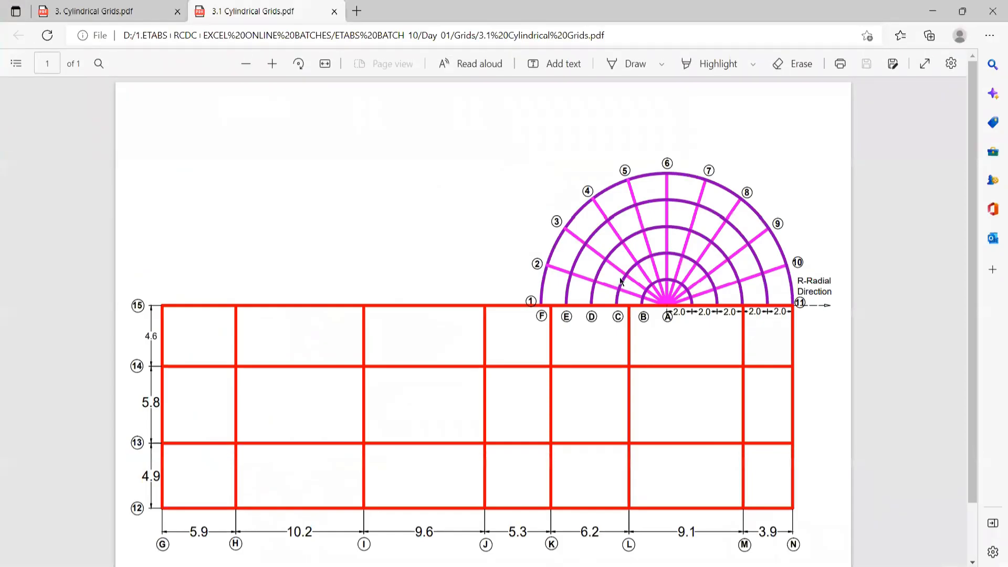
pyautogui.scroll(-1, 622, 284)
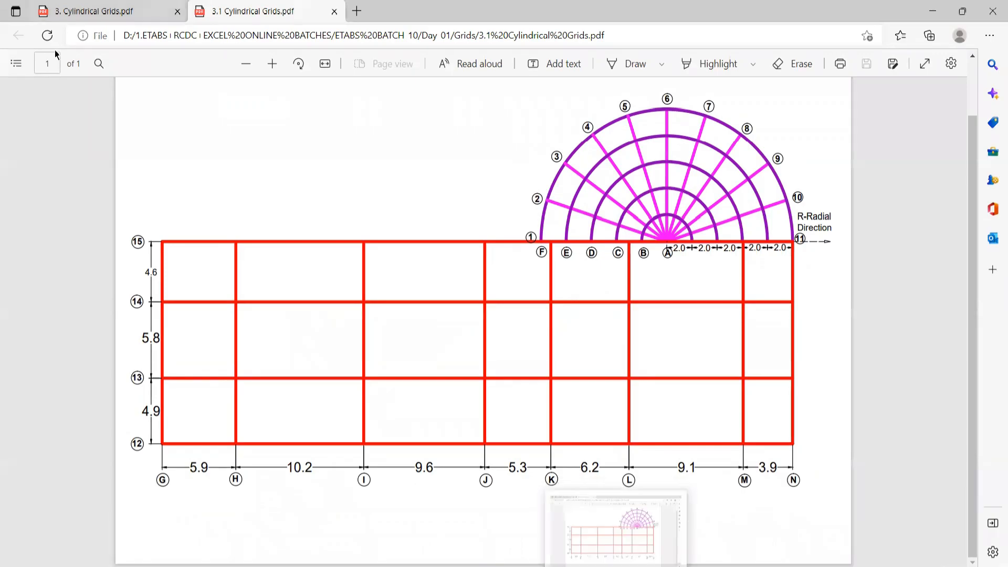
# Close the "3. Cylindrical Grids.pdf" drawing, switch to ETABS and start a new model.
pyautogui.click(177, 11)
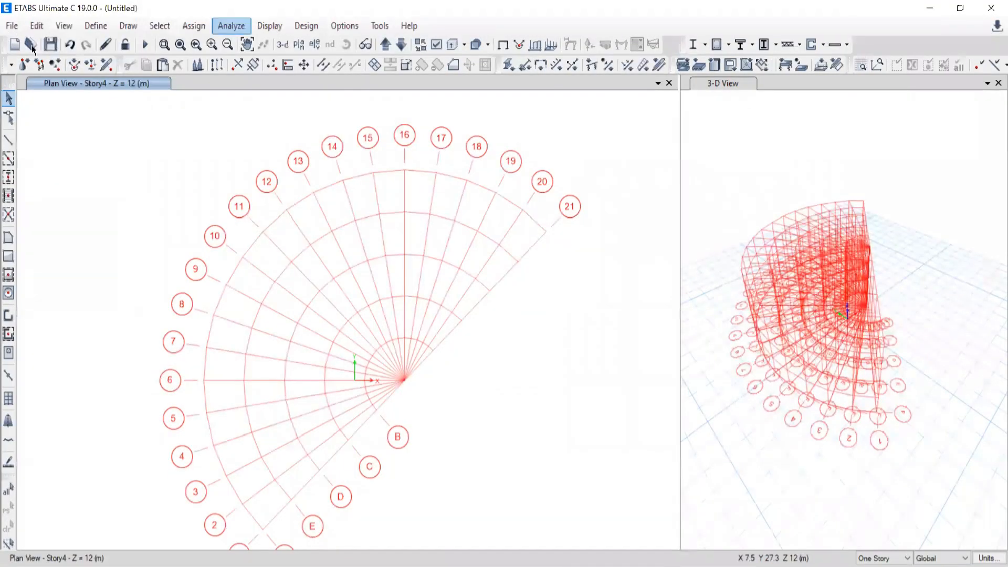
pyautogui.click(12, 27)
pyautogui.click(31, 44)
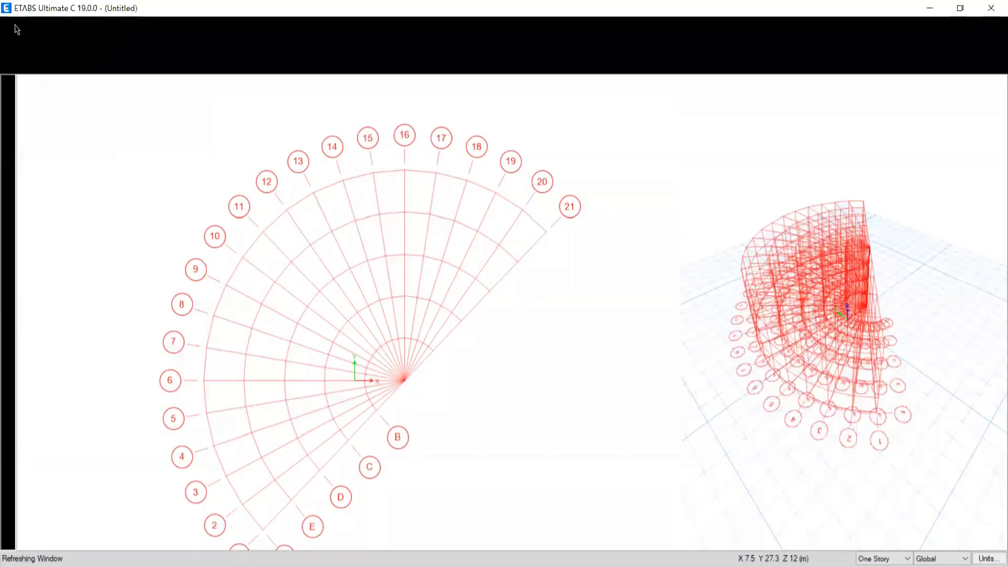
pyautogui.click(11, 25)
pyautogui.click(43, 49)
pyautogui.click(512, 343)
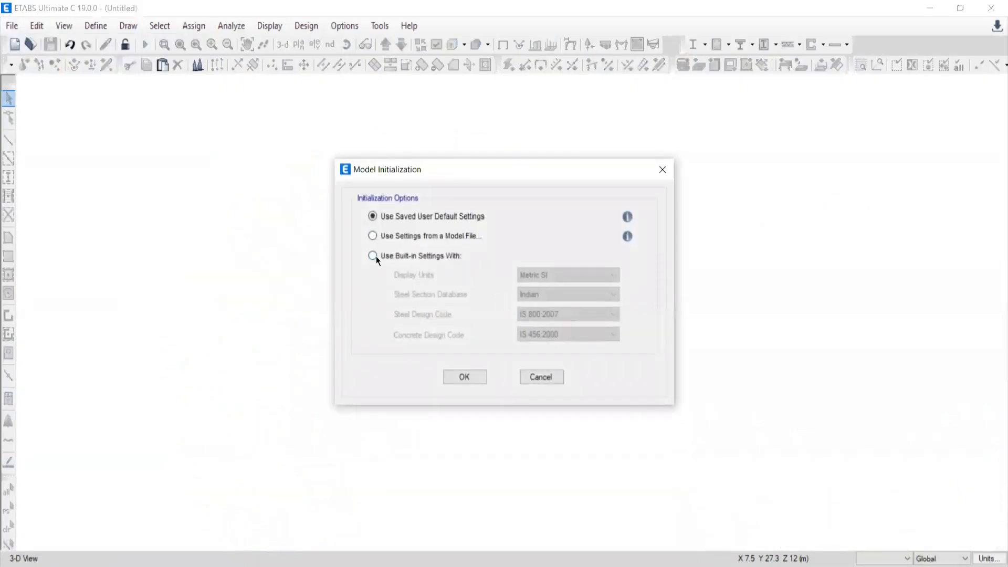
# Initialize the model with built-in settings: Metric SI units, Indian steel sections, IS 800:2007 steel code and IS 456:2000 concrete code.
pyautogui.click(373, 256)
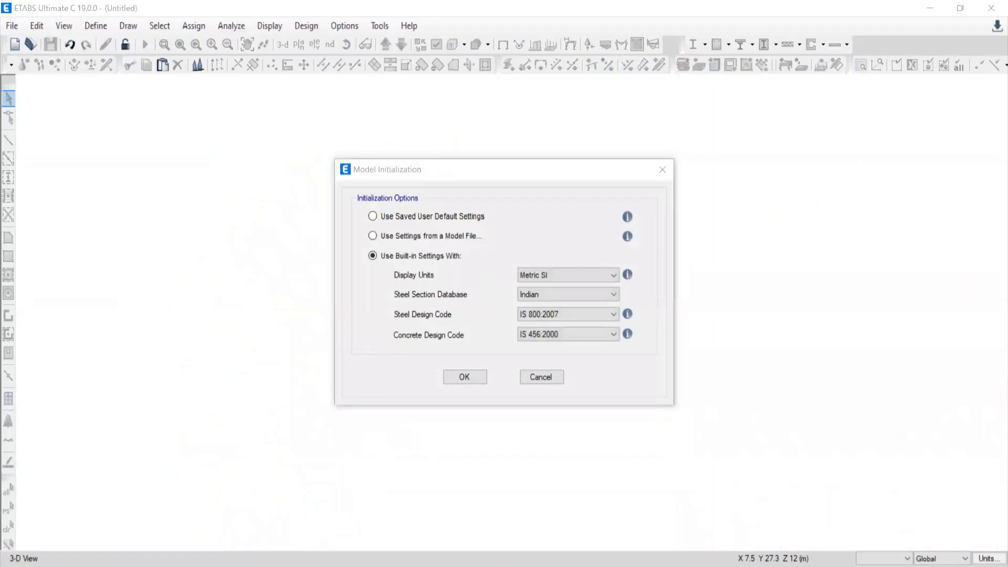
pyautogui.hotkey('alt', 'Tab')
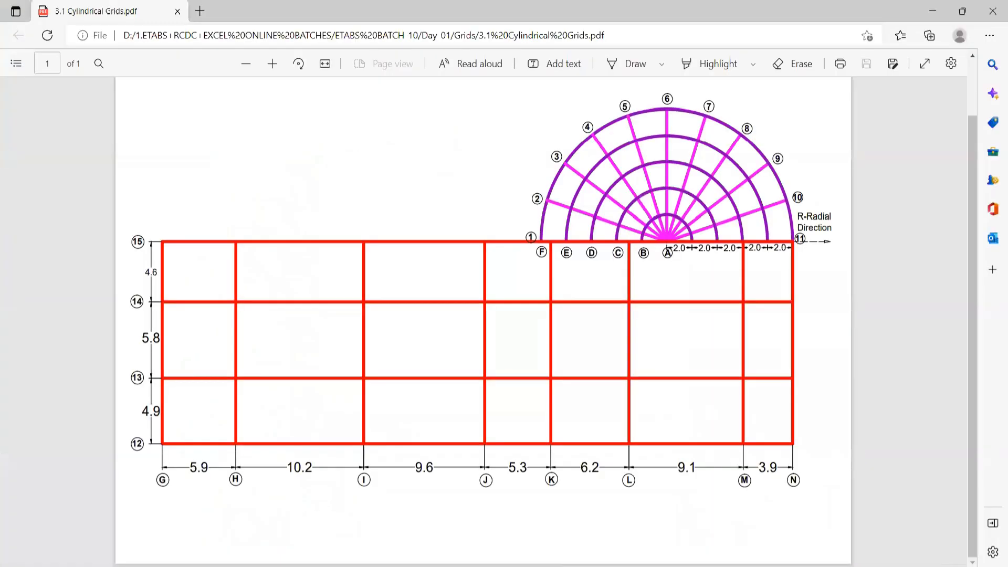
pyautogui.hotkey('alt', 'Tab')
pyautogui.hotkey('alt', 'Tab')
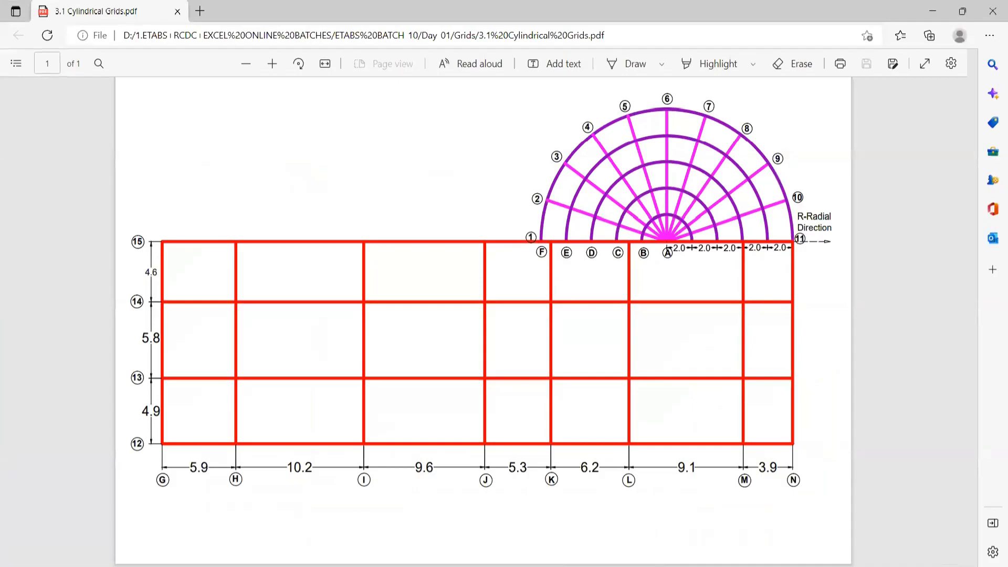
pyautogui.hotkey('alt', 'Tab')
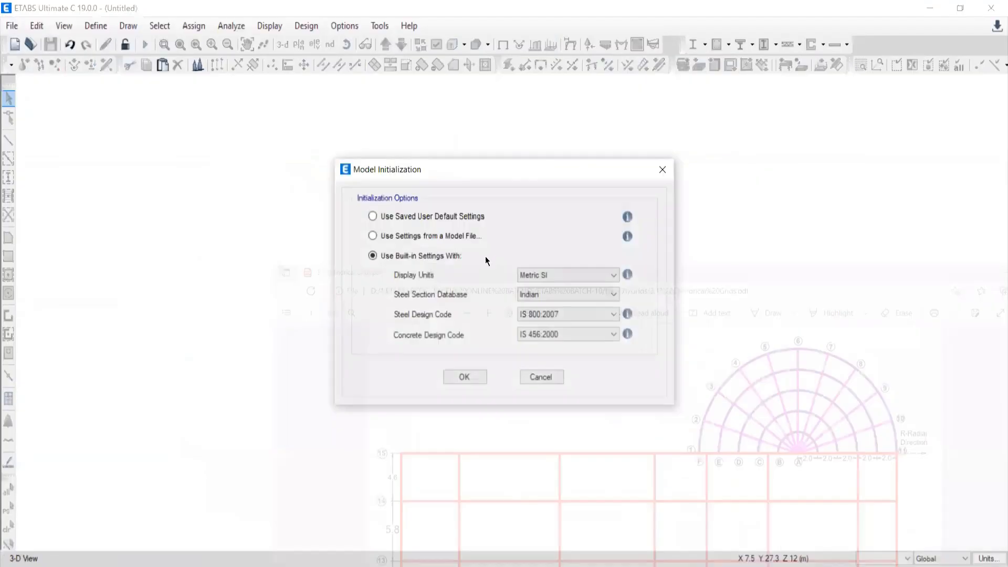
pyautogui.click(454, 377)
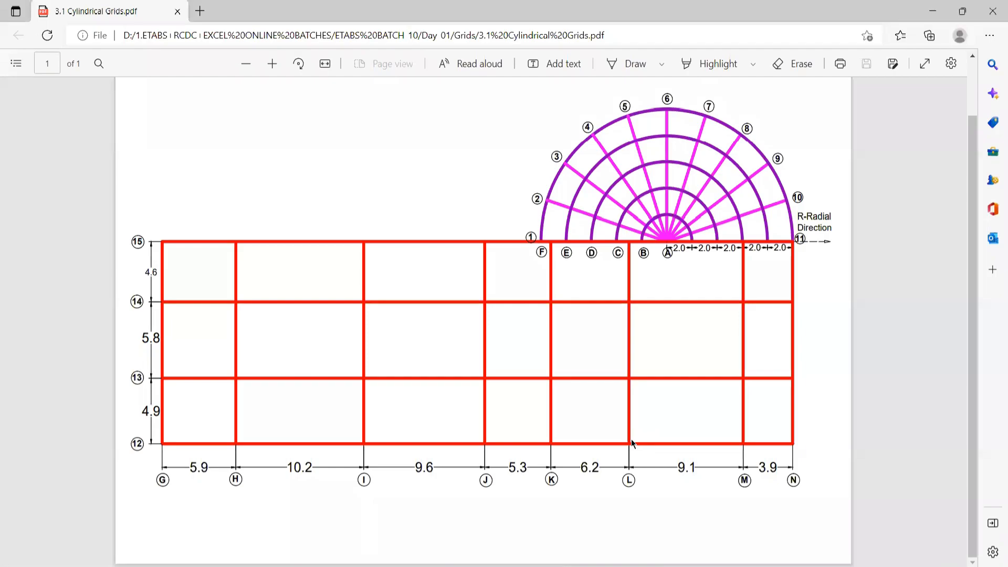
# Examine the rectangular grid in the PDF drawing and mark its vertical grid lines G to N to count them.
pyautogui.hotkey('alt', 'Tab')
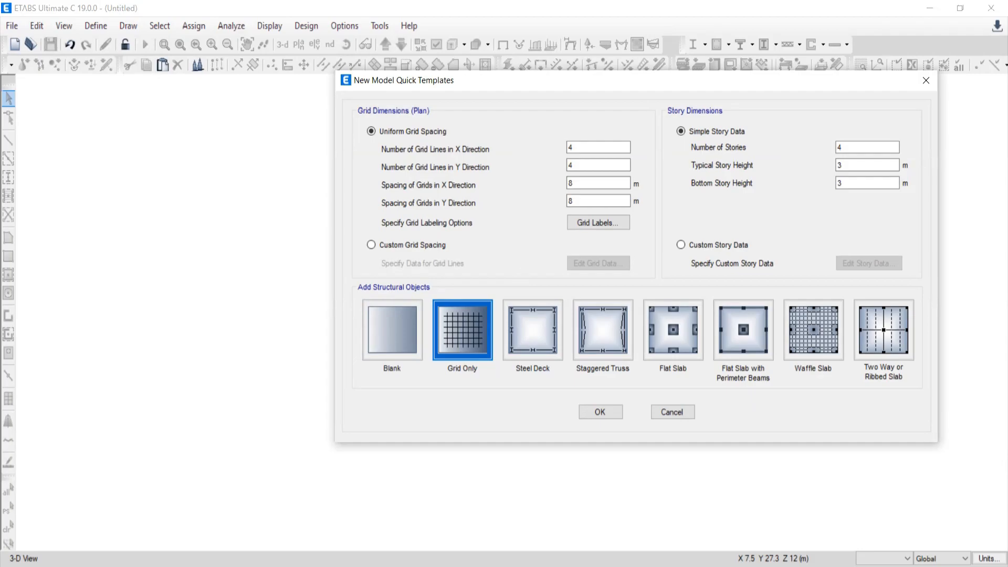
pyautogui.hotkey('alt', 'Tab')
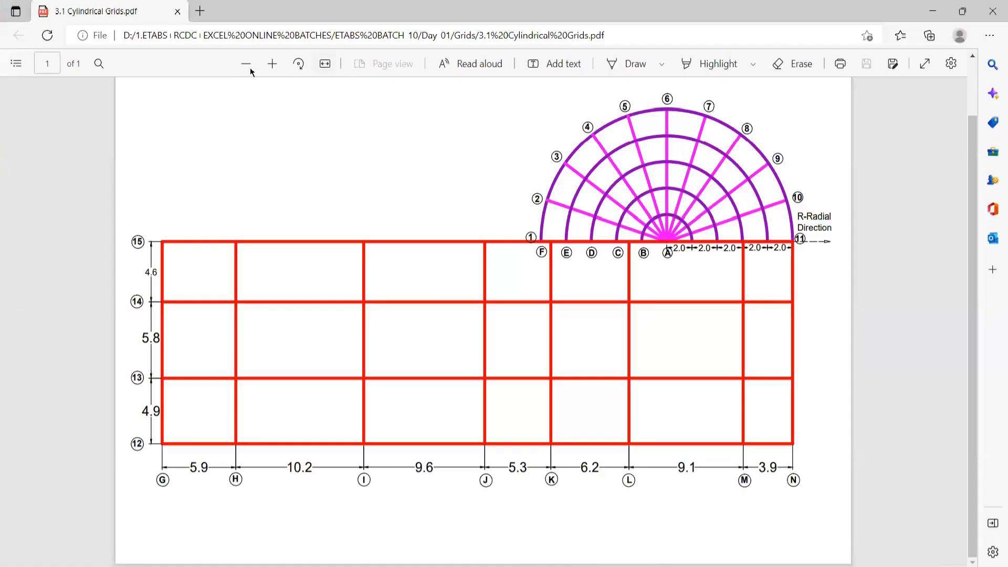
pyautogui.click(273, 63)
pyautogui.scroll(-1, 471, 392)
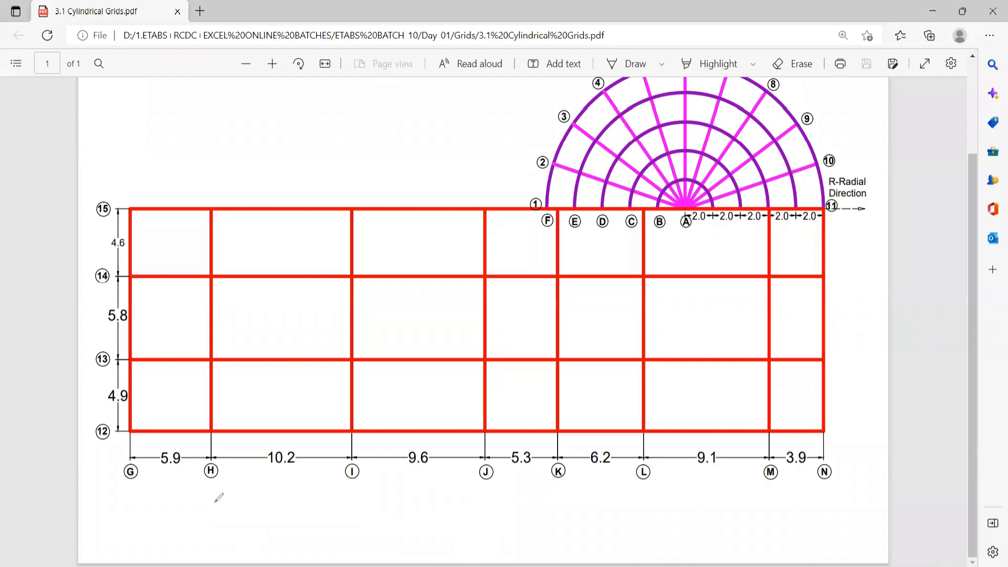
pyautogui.moveTo(494, 334); pyautogui.dragTo(499, 515)
pyautogui.moveTo(541, 367); pyautogui.dragTo(552, 564)
pyautogui.moveTo(657, 376); pyautogui.dragTo(652, 551)
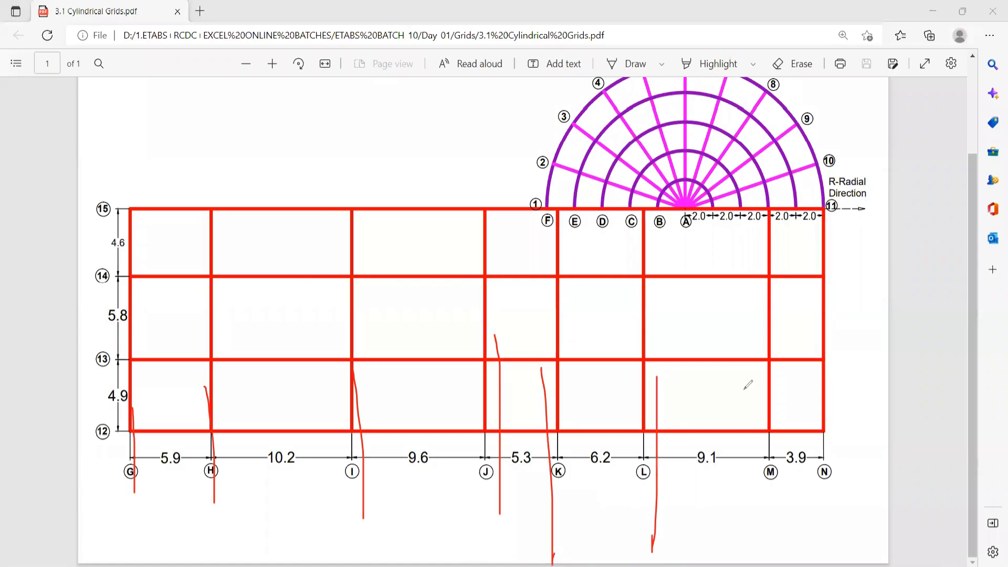
pyautogui.moveTo(753, 386); pyautogui.dragTo(759, 562)
pyautogui.moveTo(824, 393); pyautogui.dragTo(838, 564)
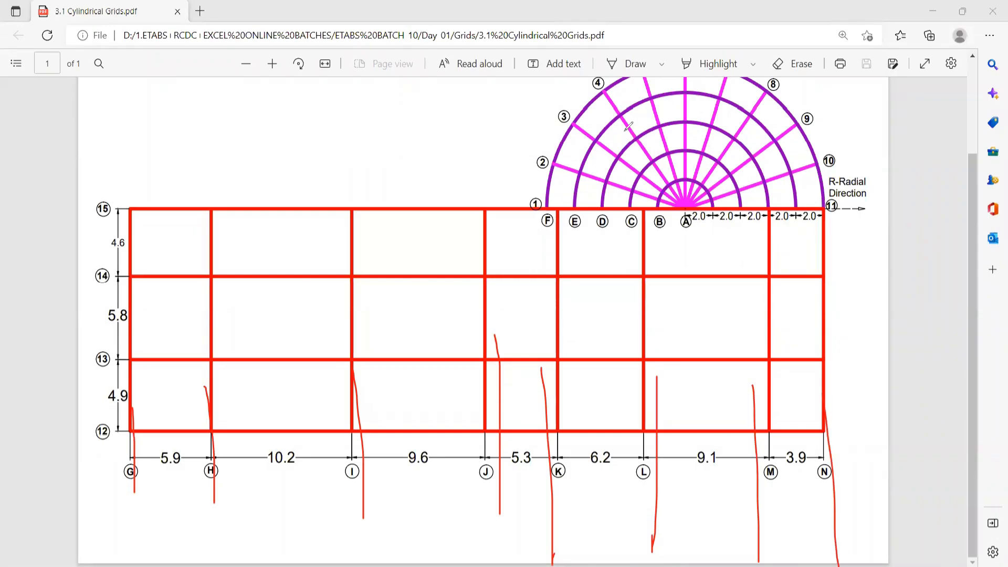
pyautogui.click(624, 130)
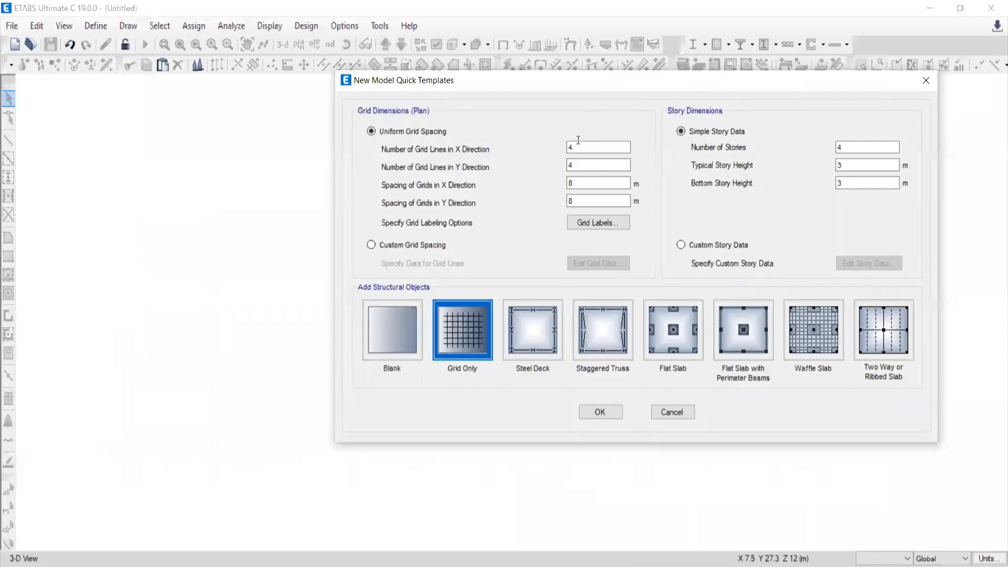
# Set the number of grid lines in the X direction to 8 and check the Y-direction grid lines against the PDF drawing.
pyautogui.doubleClick(577, 147)
pyautogui.write('8')
pyautogui.click(659, 566)
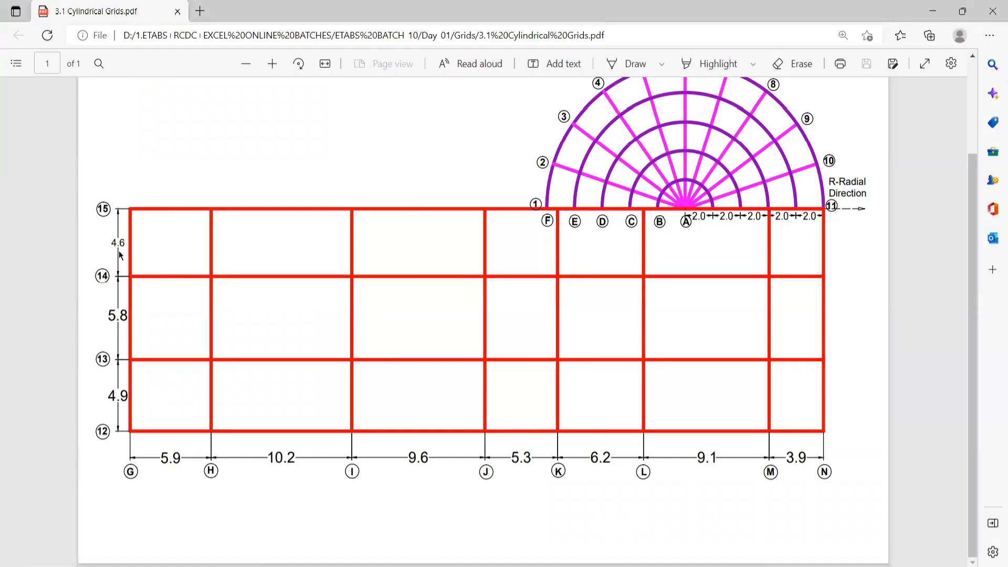
pyautogui.click(630, 566)
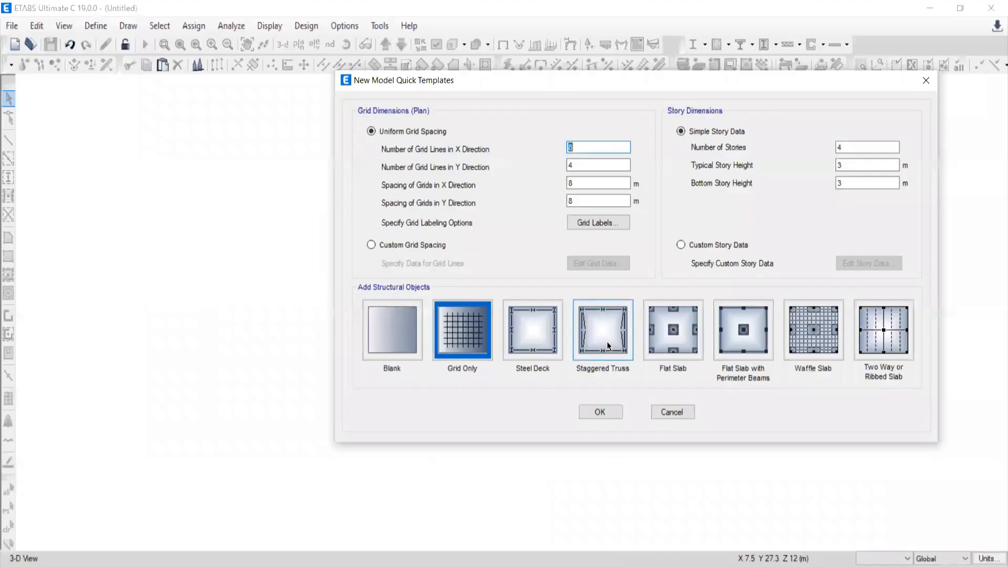
pyautogui.click(557, 566)
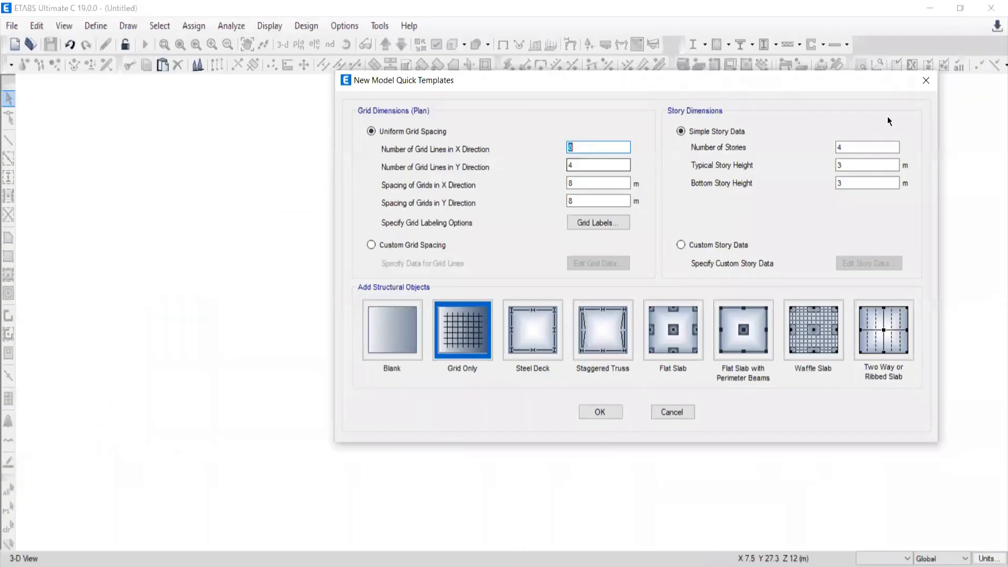
# Choose custom grid spacing for the new model and open its grid data, displayed as spacing.
pyautogui.moveTo(844, 78); pyautogui.dragTo(758, 147)
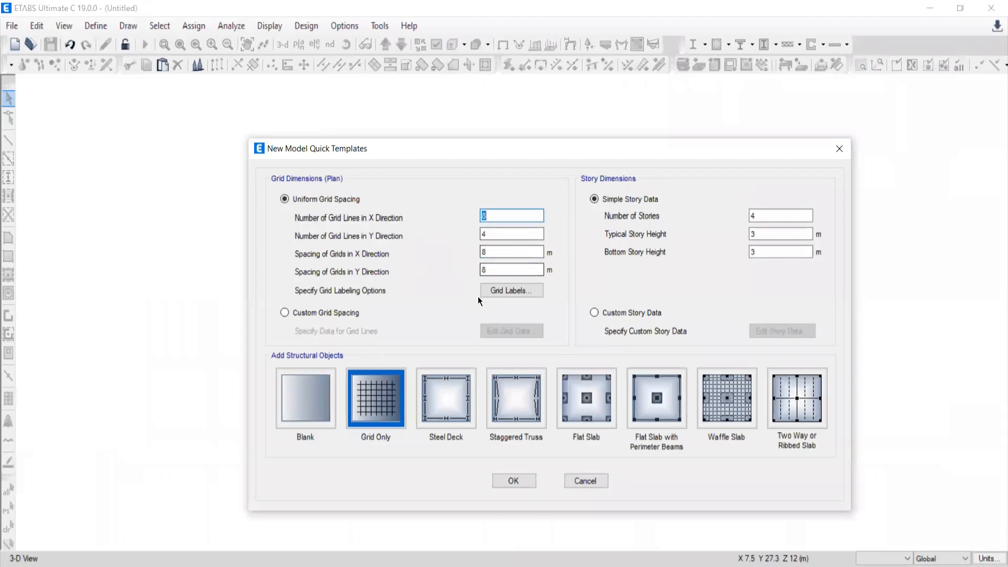
pyautogui.click(288, 316)
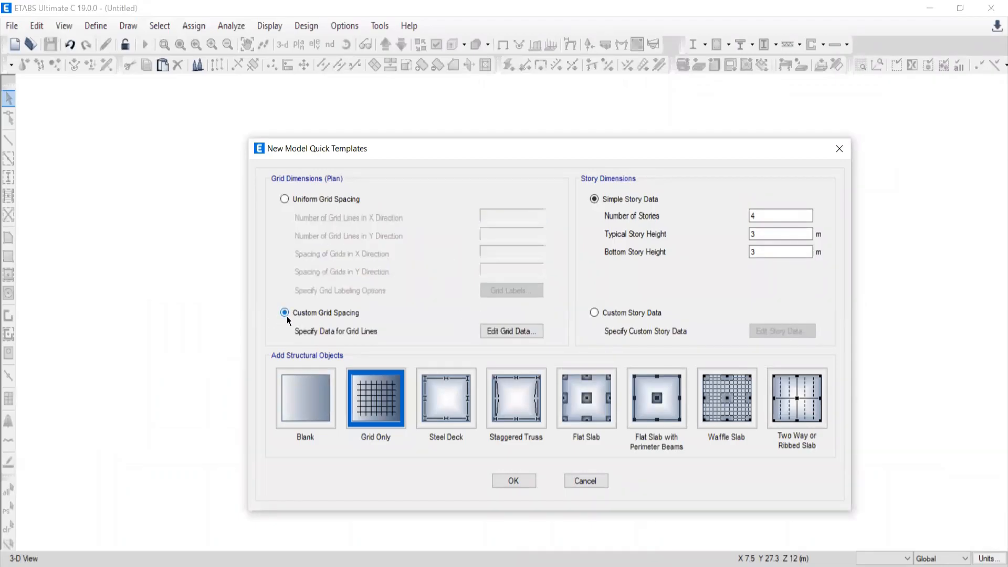
pyautogui.click(510, 333)
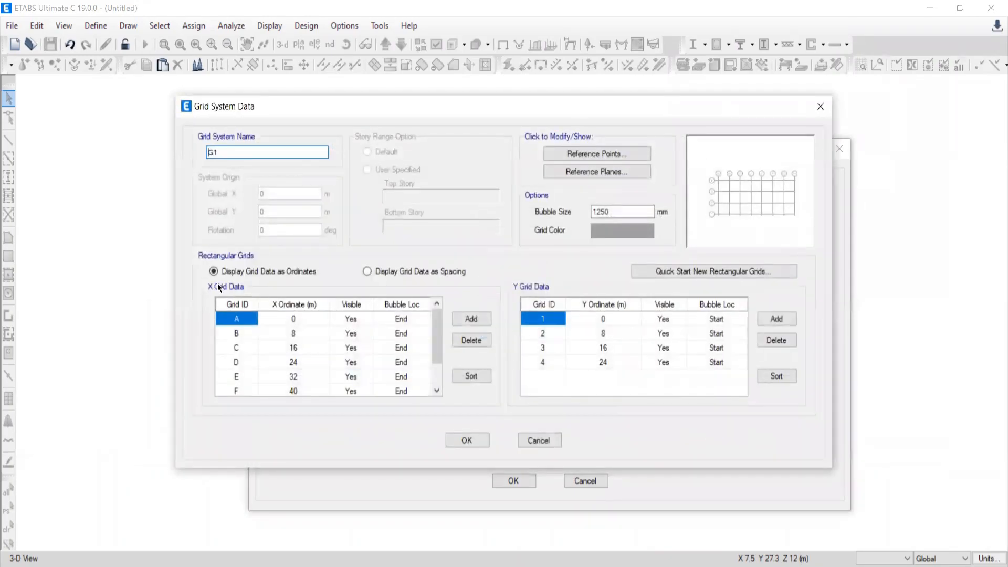
pyautogui.click(366, 272)
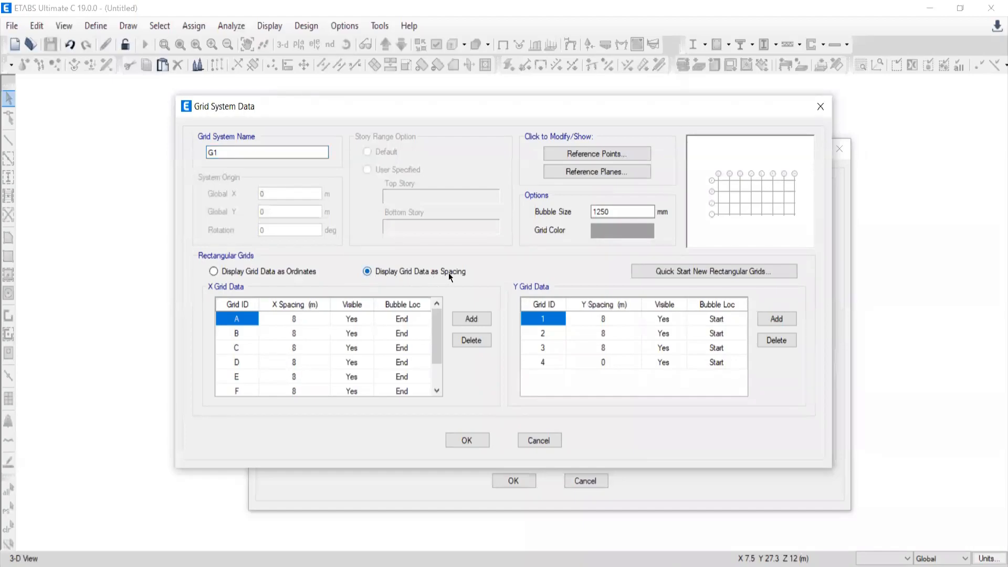
# Set the X spacing of grid A to 5.9 m and grid B to 10.2 m, following the PDF drawing.
pyautogui.click(293, 320)
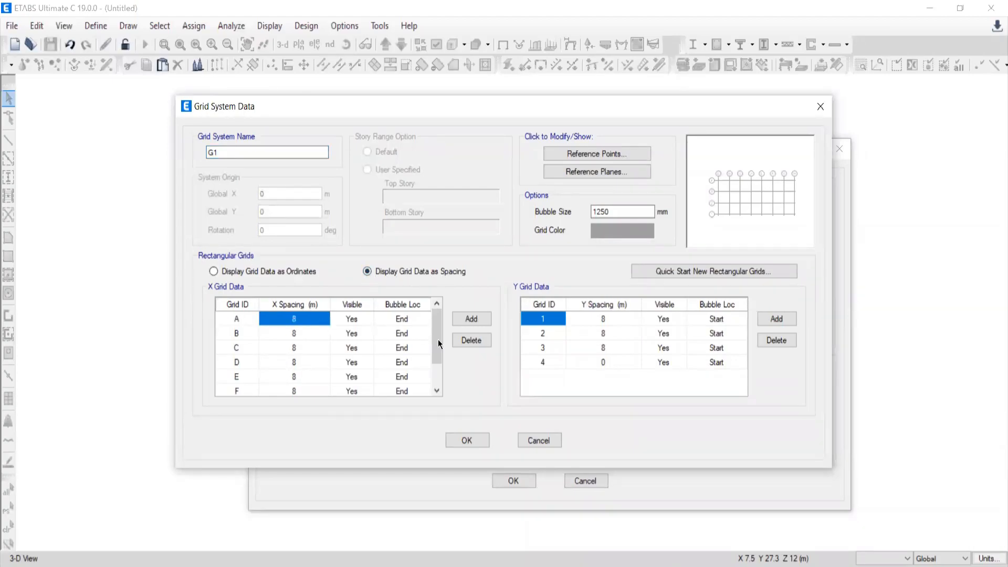
pyautogui.moveTo(440, 325); pyautogui.dragTo(427, 298)
pyautogui.hotkey('alt', 'Tab')
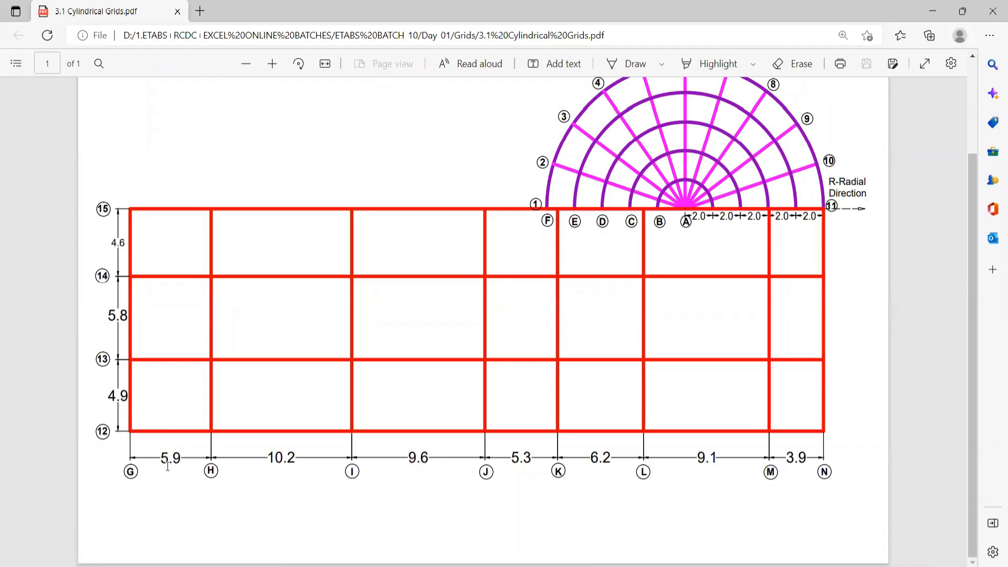
pyautogui.hotkey('alt', 'Tab')
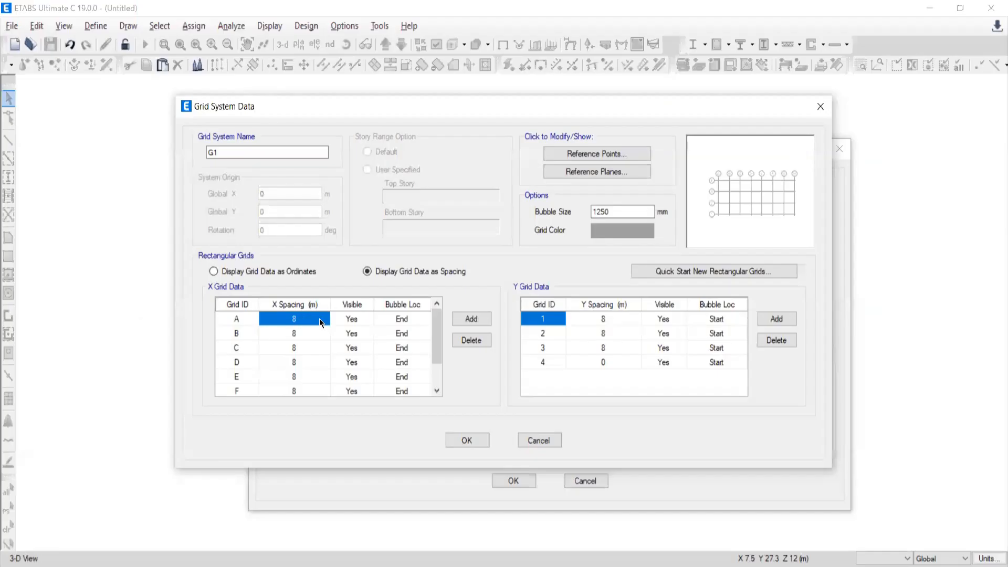
pyautogui.write('5.9')
pyautogui.press('Return')
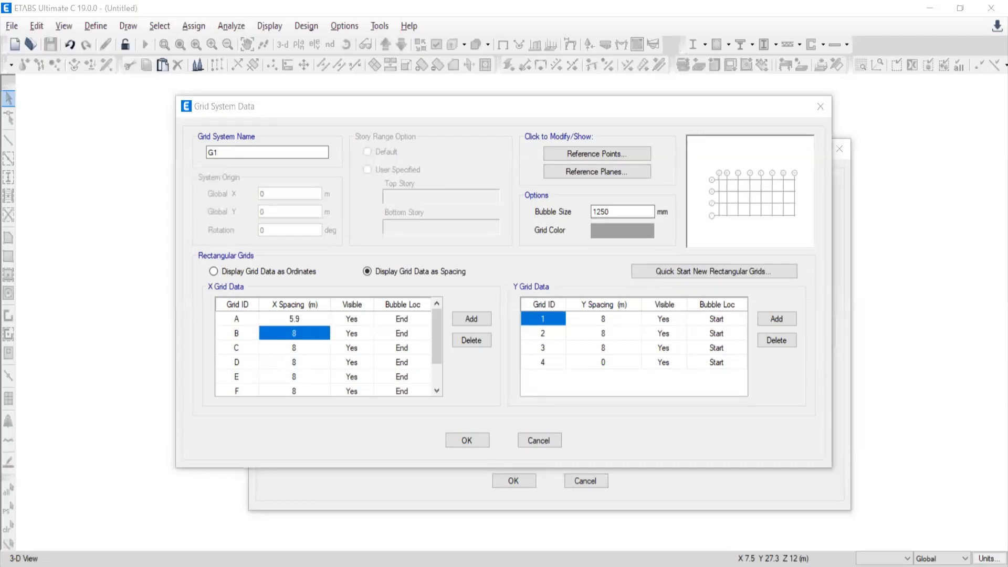
pyautogui.hotkey('alt', 'Tab')
pyautogui.hotkey('alt', 'Tab')
pyautogui.write('10.2')
pyautogui.press('Return')
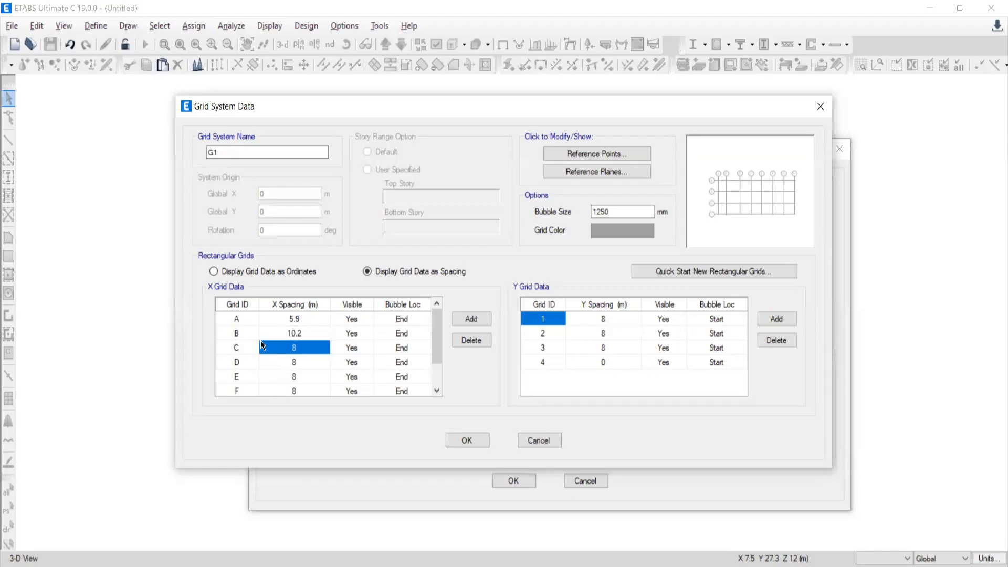
# Set the X spacing of grid C to 9.6 m and grid D to 5.3 m, following the PDF drawing.
pyautogui.hotkey('alt', 'Tab')
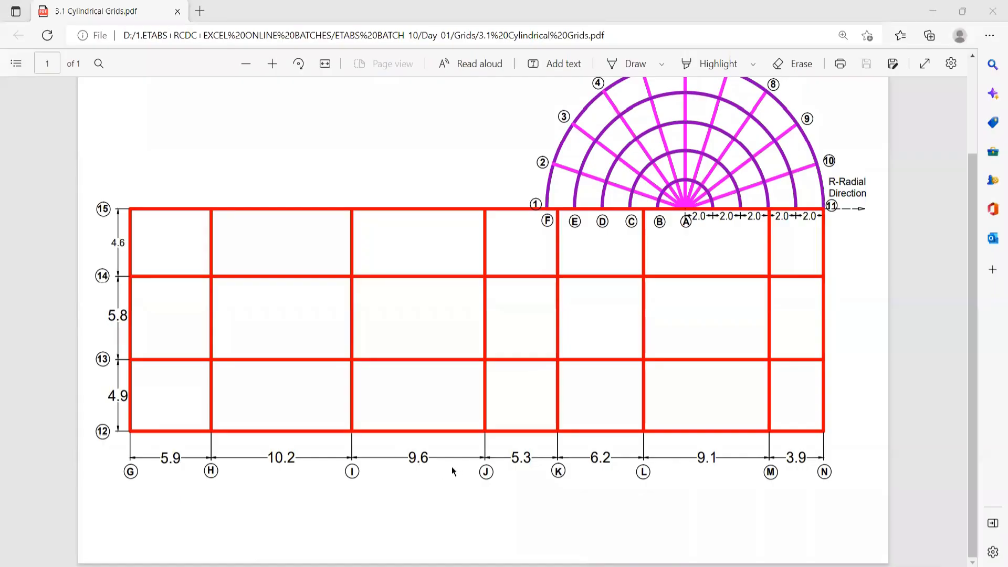
pyautogui.hotkey('alt', 'Tab')
pyautogui.write('9.6')
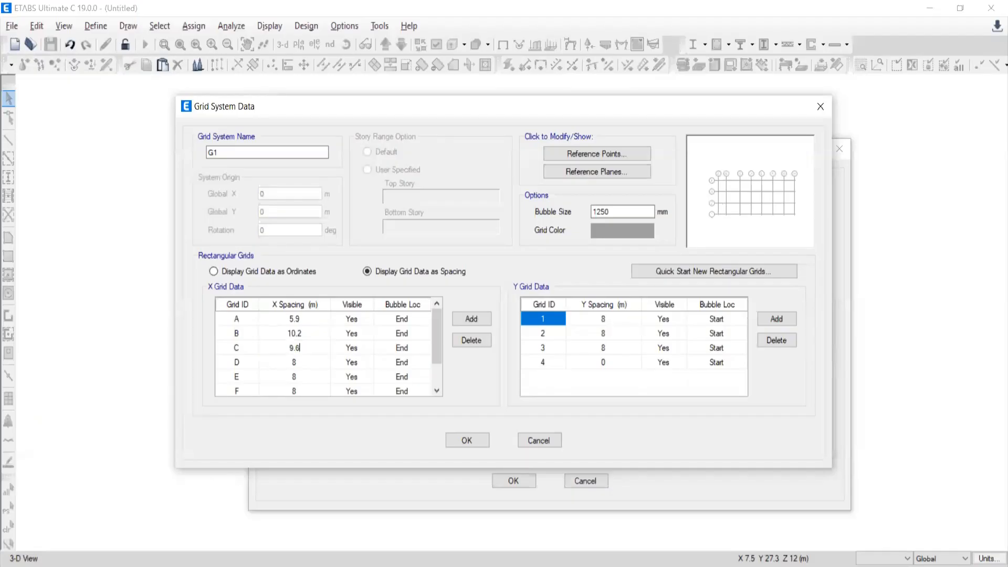
pyautogui.press('Return')
pyautogui.hotkey('alt', 'Tab')
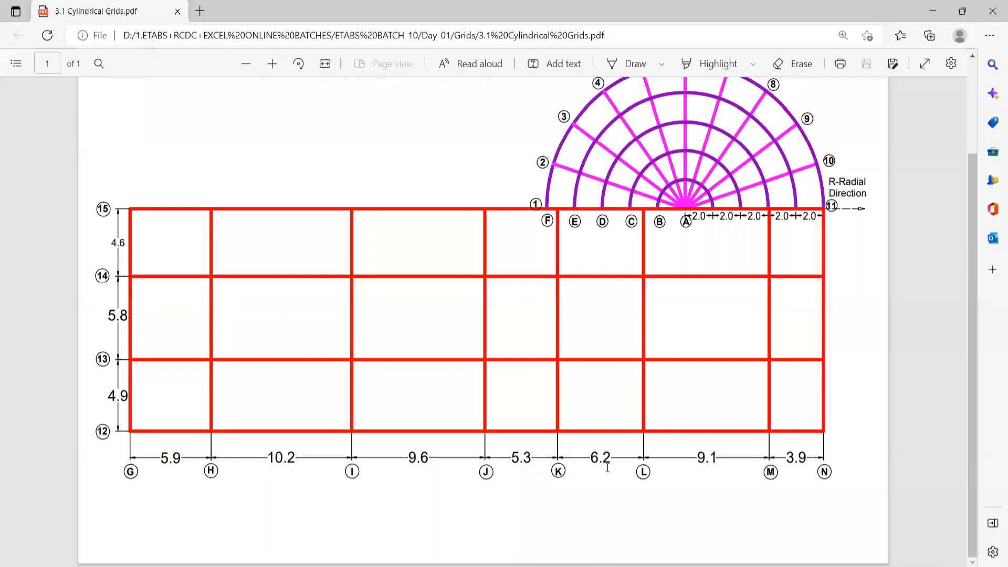
pyautogui.hotkey('alt', 'Tab')
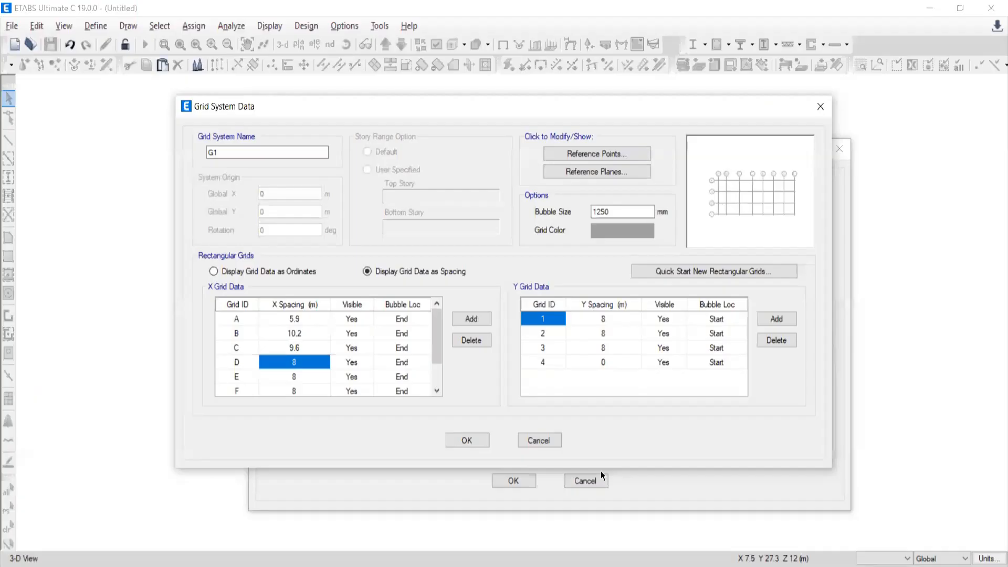
pyautogui.write('5.3')
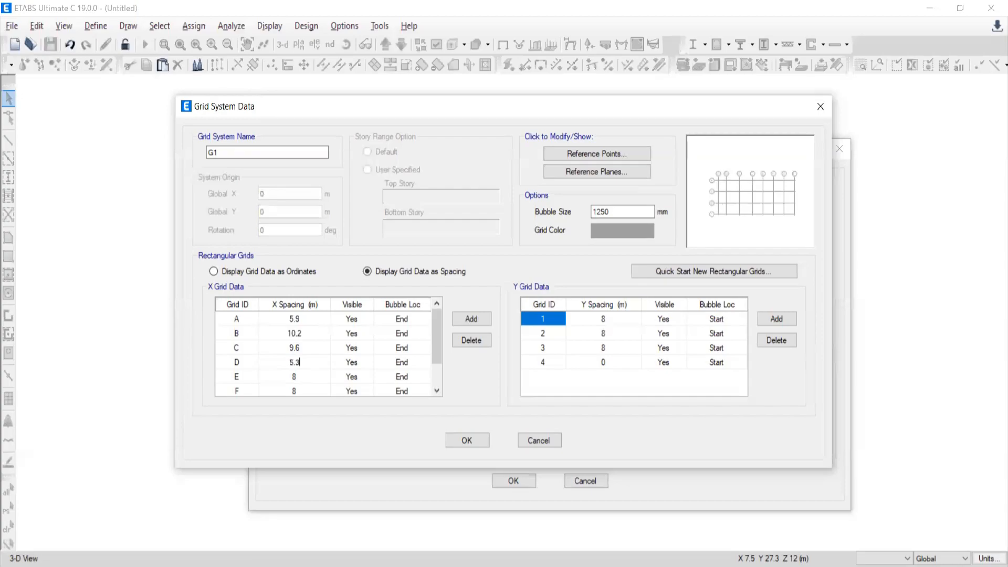
pyautogui.press('Return')
# Set the X spacing of grid E to 6.2 m and grid F to 9.1 m, following the PDF drawing.
pyautogui.write('6.2')
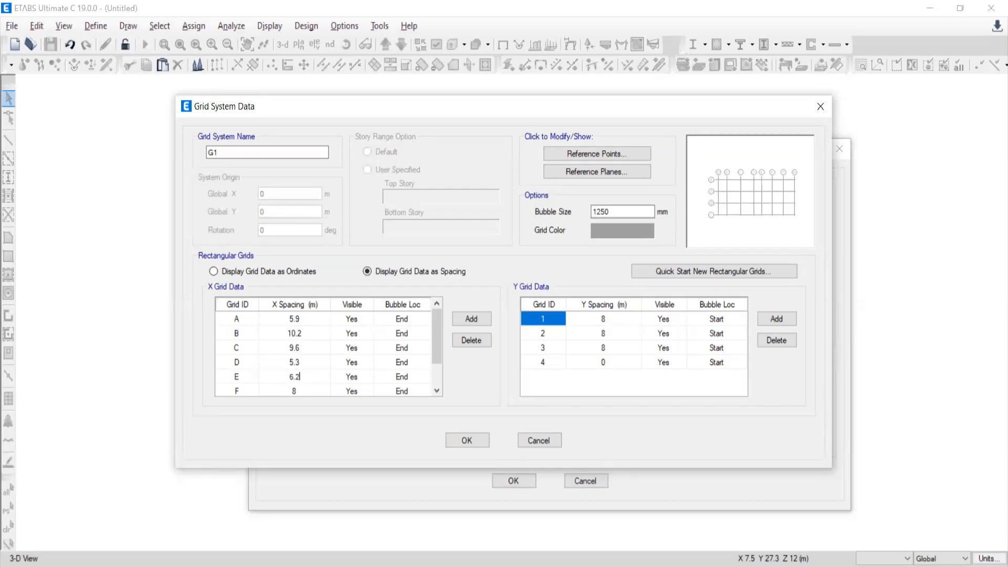
pyautogui.press('Return')
pyautogui.hotkey('alt', 'Tab')
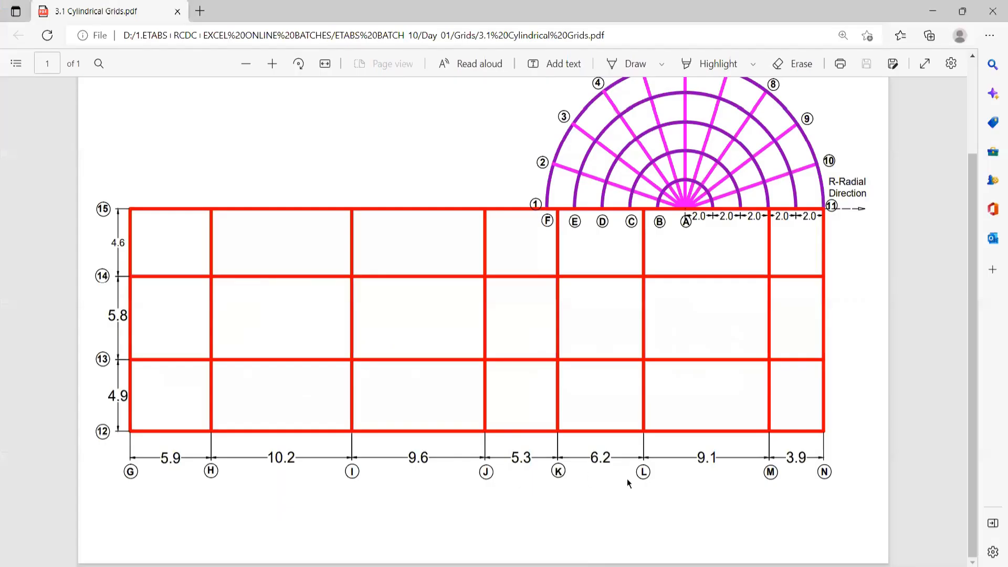
pyautogui.hotkey('alt', 'Tab')
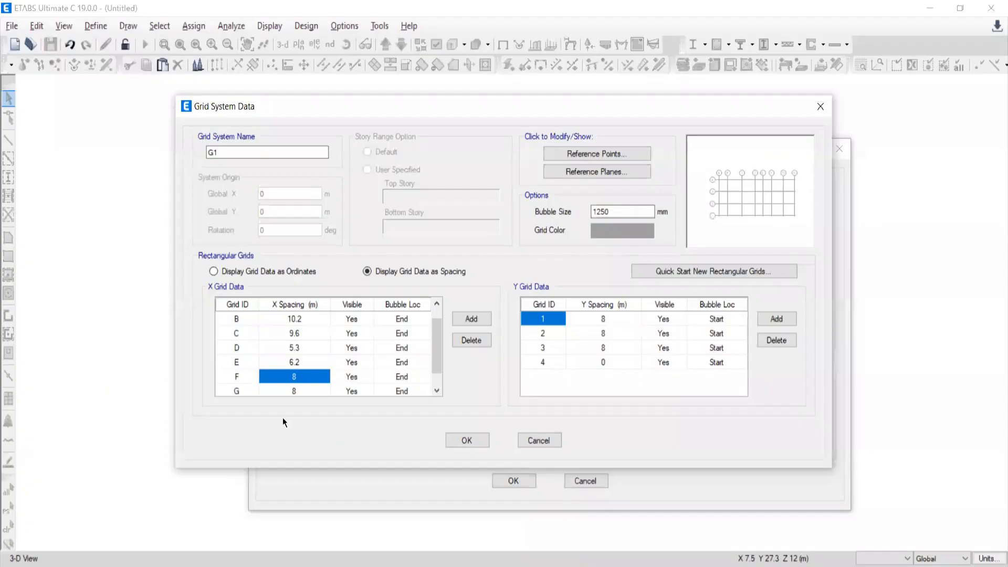
pyautogui.write('9.1')
pyautogui.press('Return')
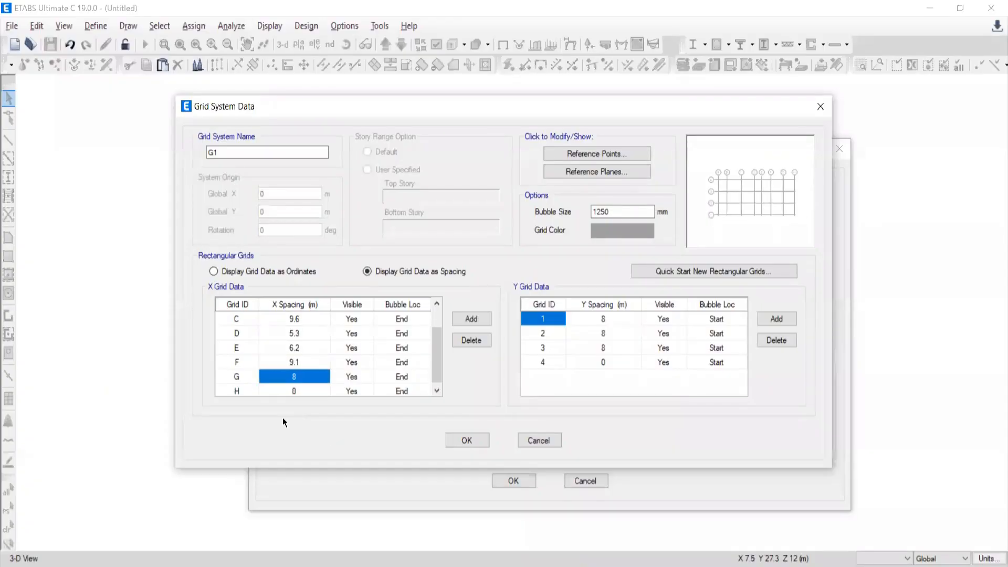
# Set the X spacing of grid G to 3.9 m, following the PDF drawing.
pyautogui.write('3.')
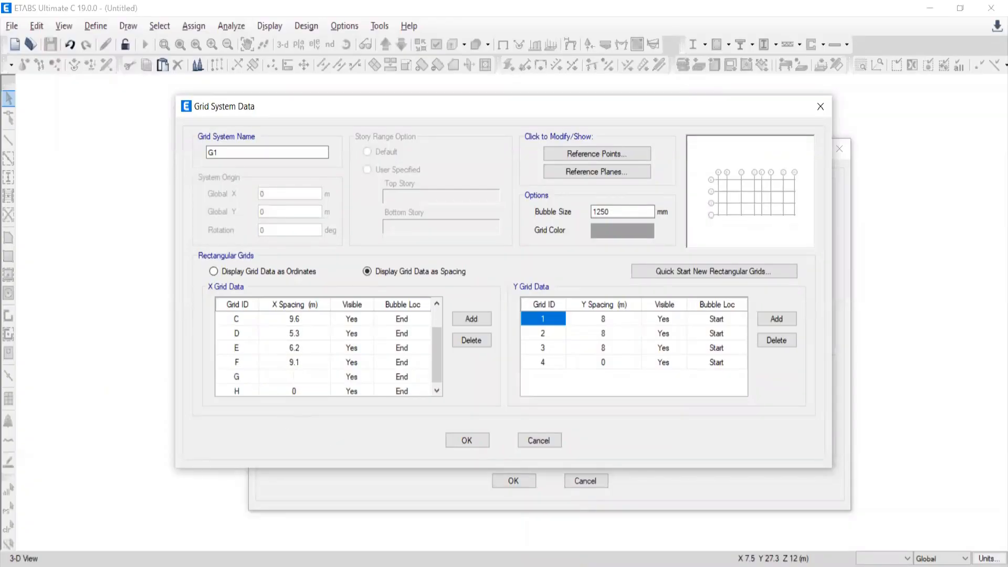
pyautogui.write('9')
pyautogui.press('Return')
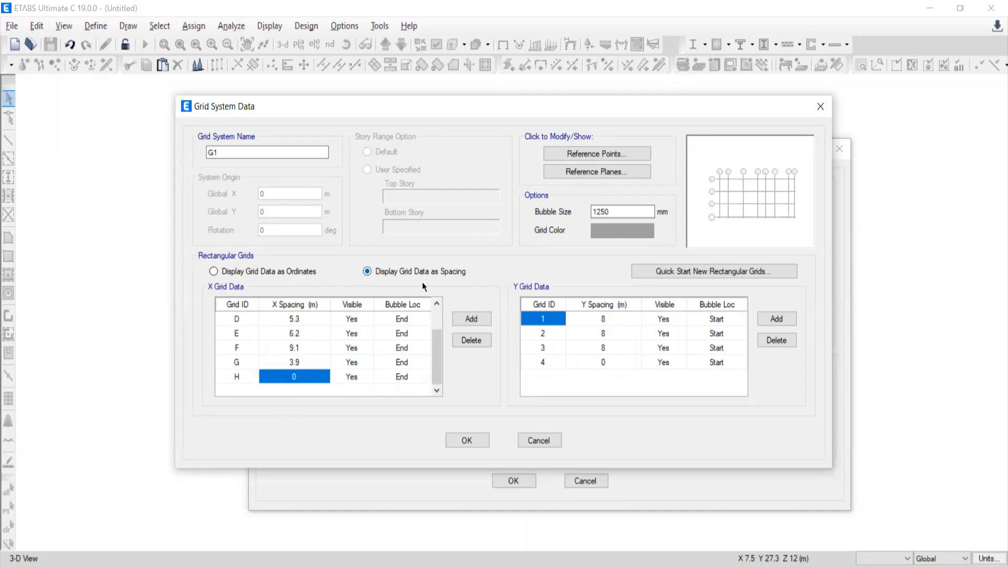
pyautogui.moveTo(440, 367); pyautogui.dragTo(437, 307)
# Set the Y spacings of grids 1, 2 and 3 to 4.9, 5.8 and 4.6 m, following the PDF drawing.
pyautogui.click(603, 321)
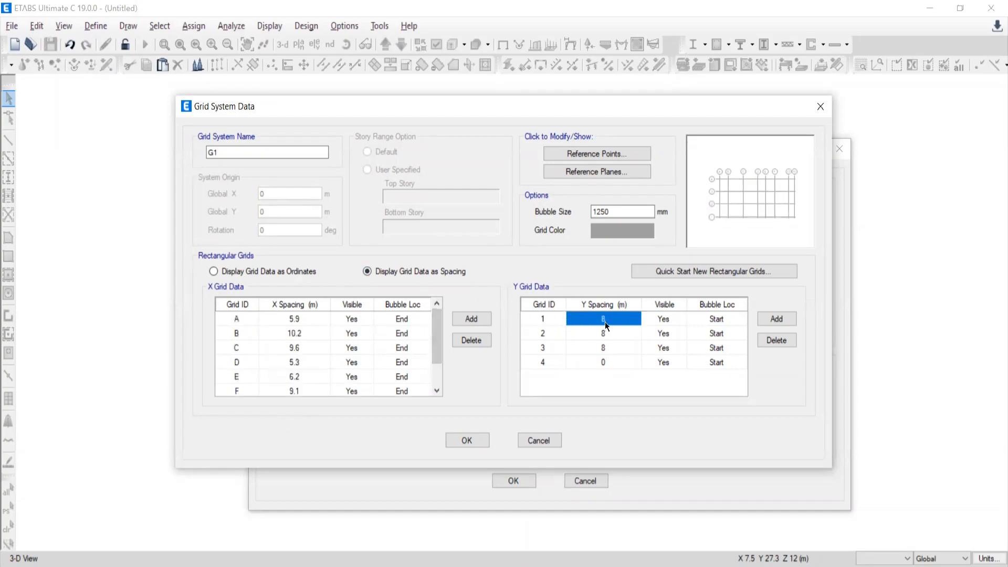
pyautogui.hotkey('alt', 'Tab')
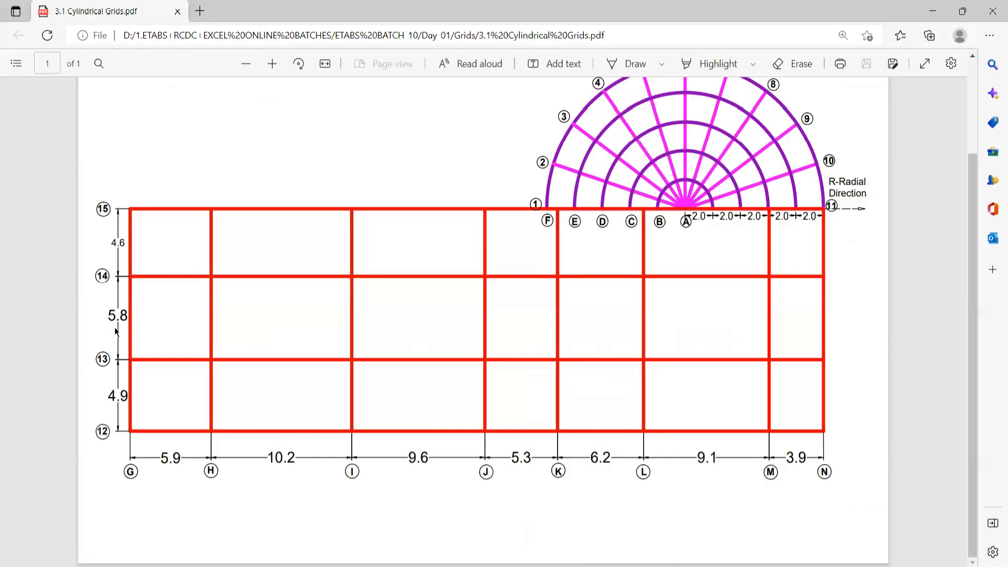
pyautogui.hotkey('alt', 'Tab')
pyautogui.write('4.9')
pyautogui.press('Return')
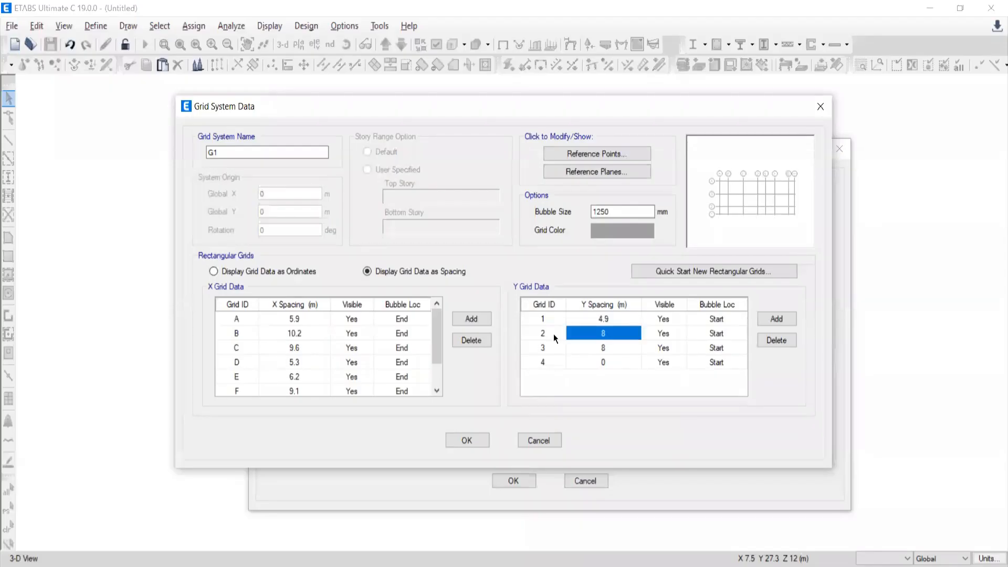
pyautogui.write('5.8')
pyautogui.press('Return')
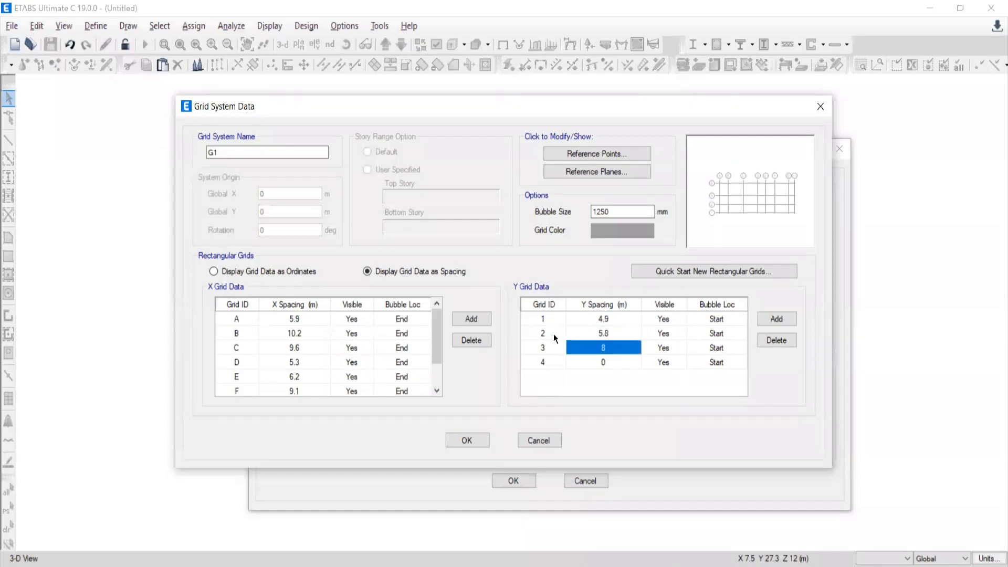
pyautogui.hotkey('alt', 'Tab')
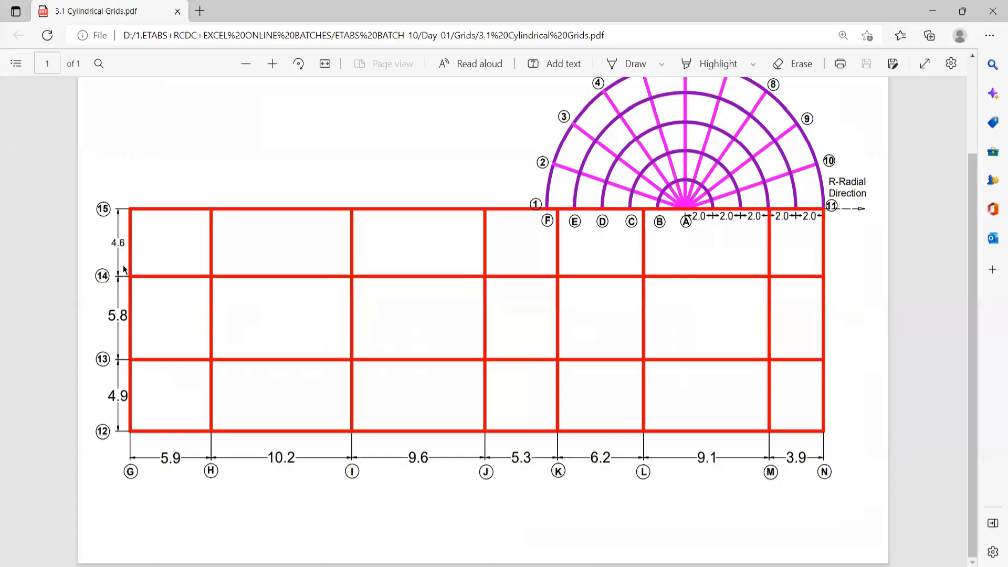
pyautogui.hotkey('alt', 'Tab')
pyautogui.write('4.6')
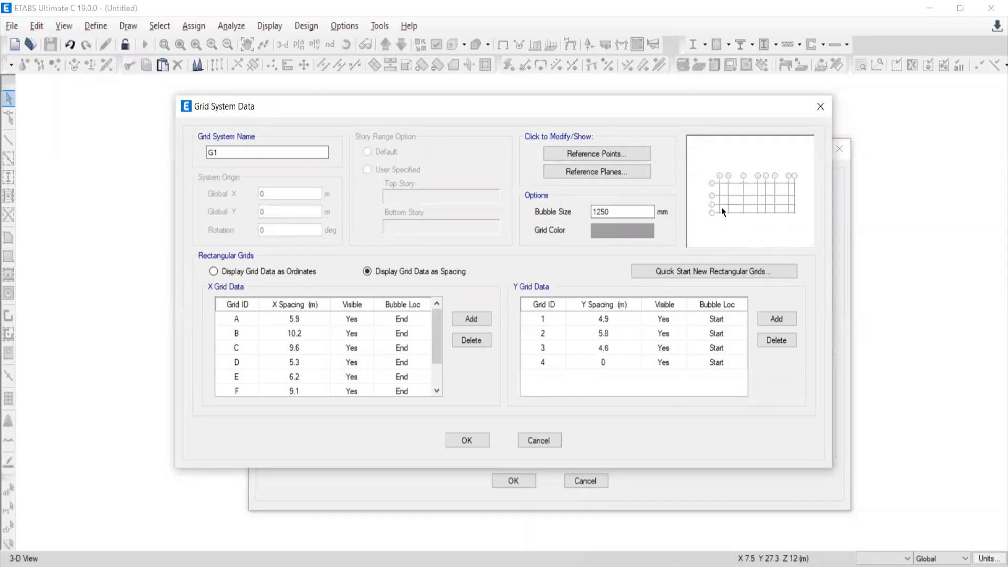
# Set the grid bubble size to 1500 mm and accept the grid system data.
pyautogui.click(622, 213)
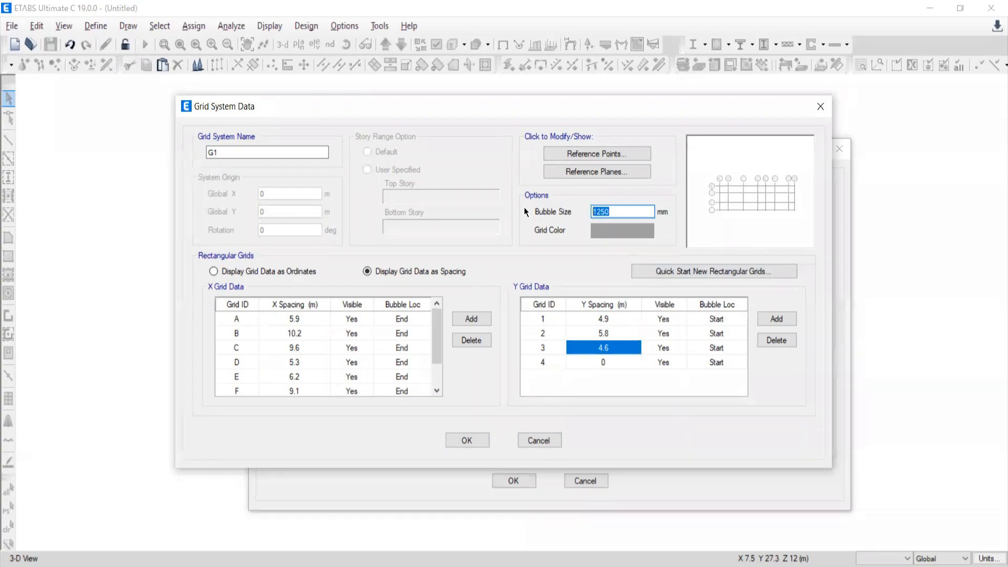
pyautogui.write('1500')
pyautogui.click(461, 441)
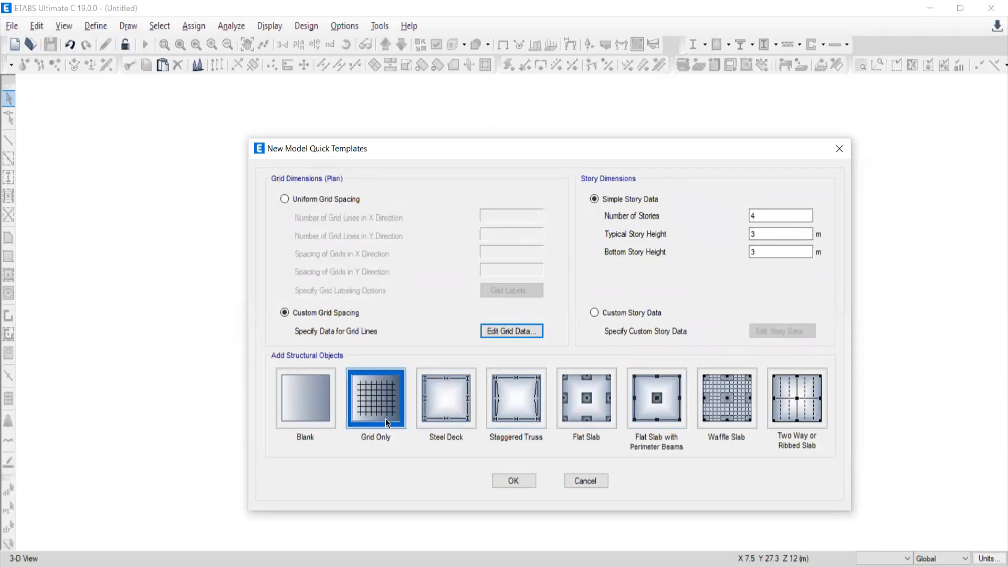
# Create the new model with the Grid Only template and close the 3-D view so only the plan view remains.
pyautogui.click(371, 405)
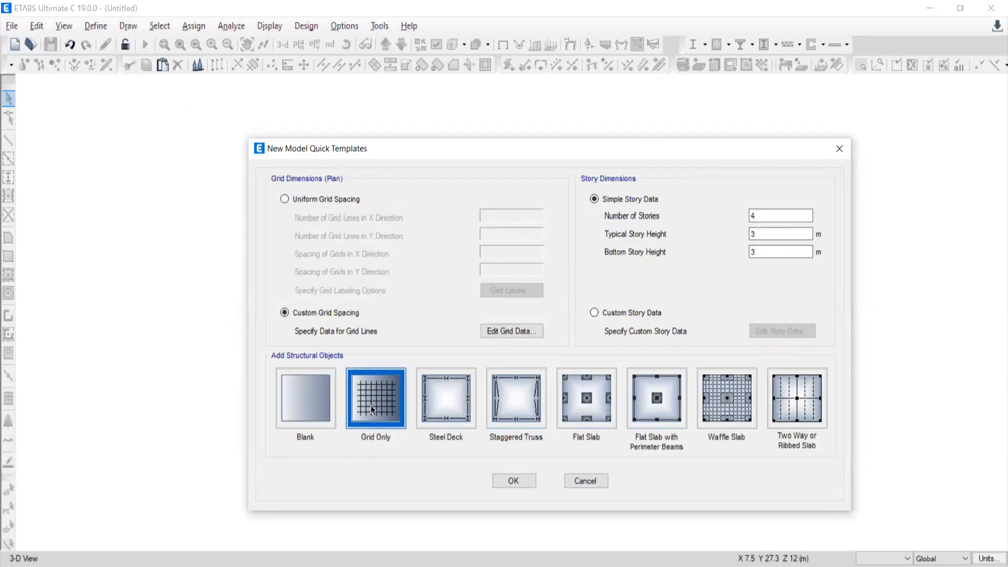
pyautogui.click(504, 480)
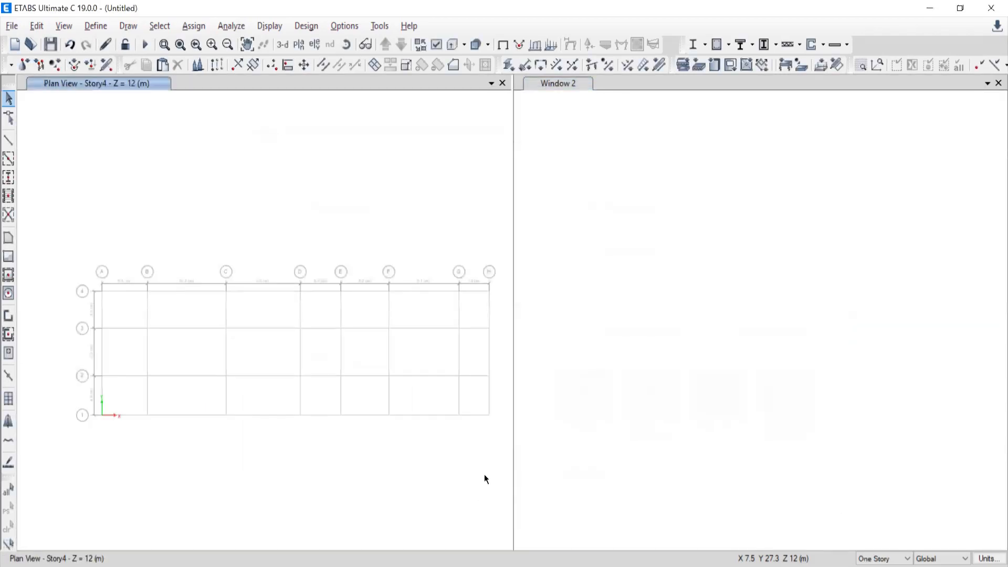
pyautogui.click(997, 83)
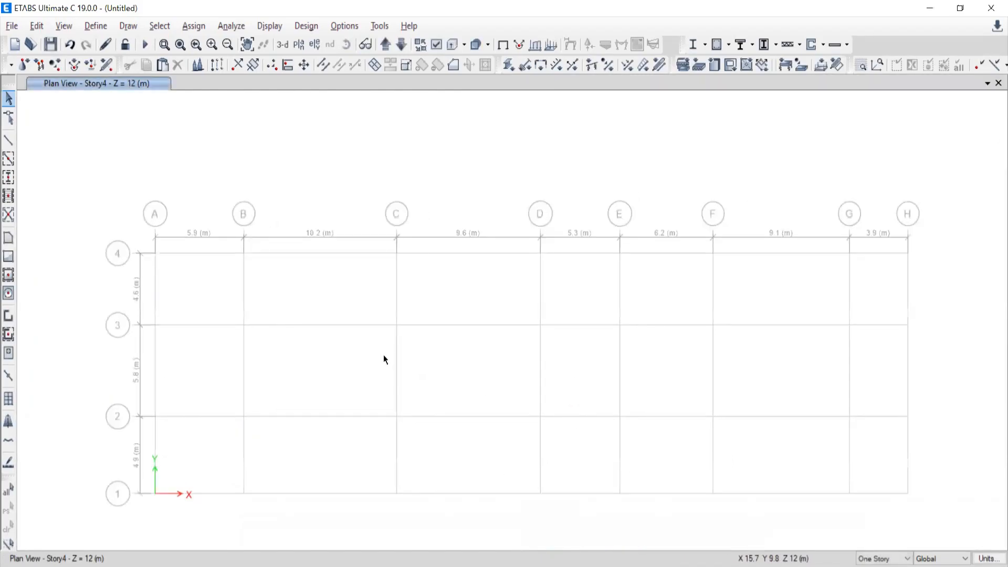
# Modify grid system G1 to use a darker grey grid color, RGB 110, 110, 110.
pyautogui.click(8, 140)
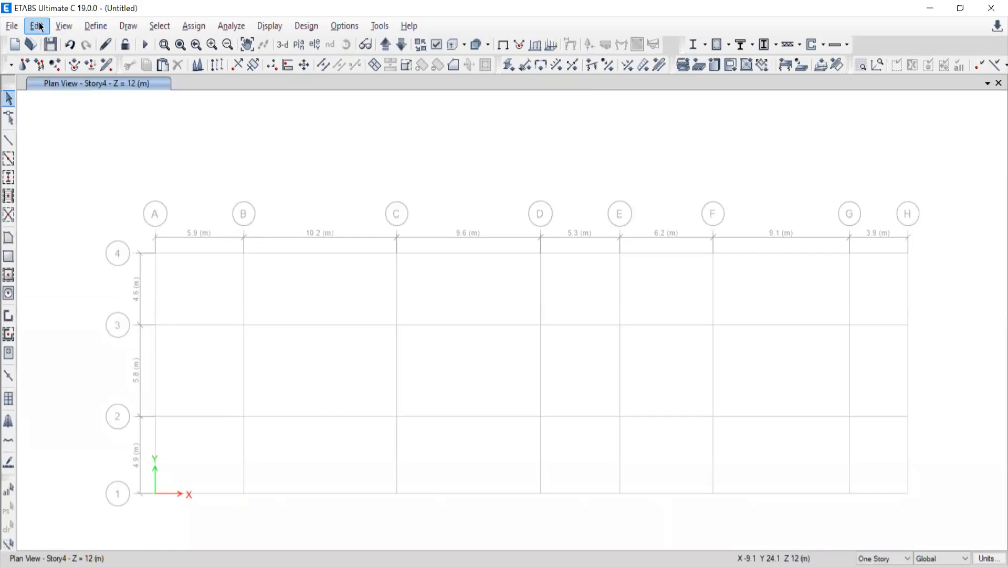
pyautogui.click(37, 26)
pyautogui.click(68, 182)
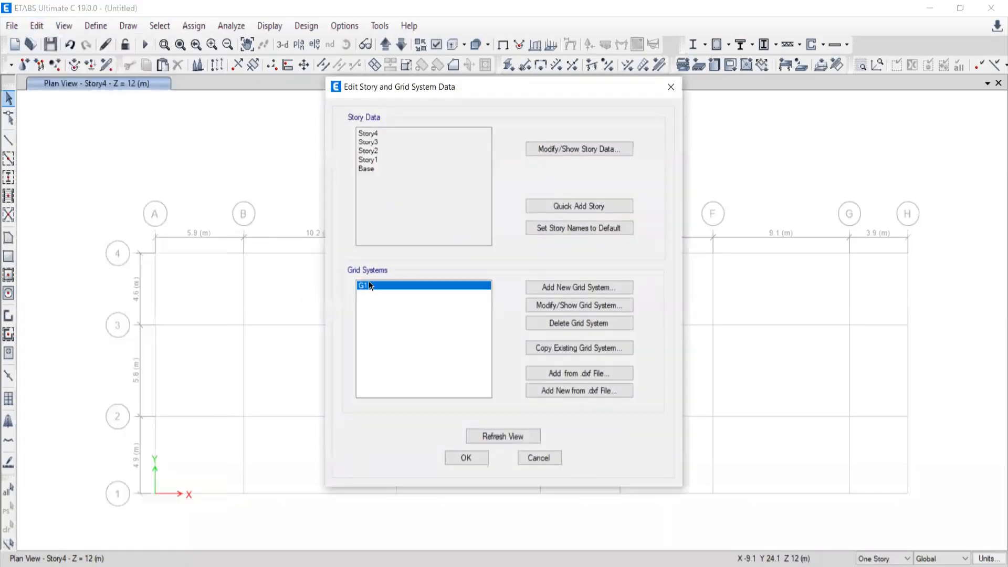
pyautogui.click(575, 305)
pyautogui.click(625, 150)
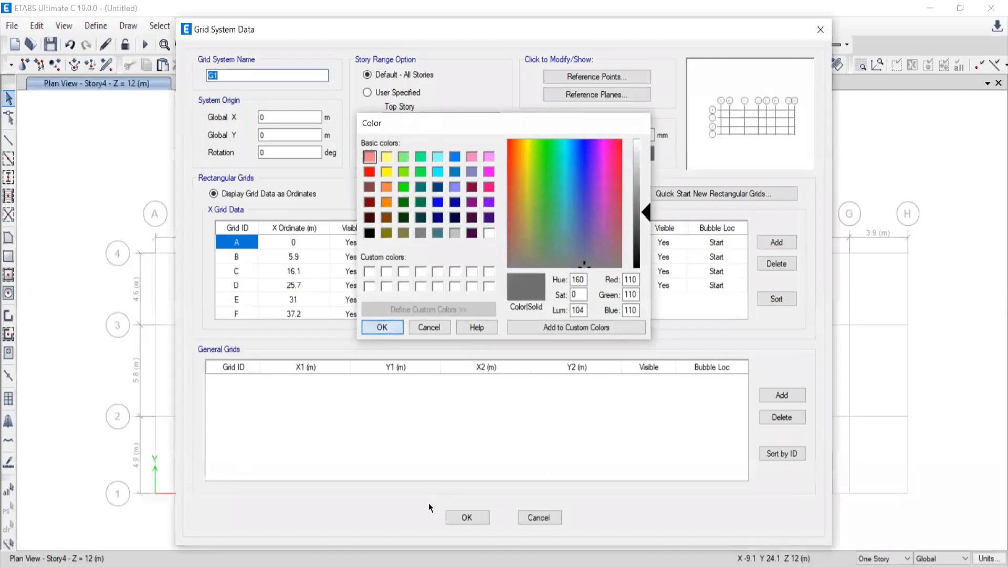
pyautogui.click(381, 327)
pyautogui.click(467, 517)
pyautogui.click(466, 460)
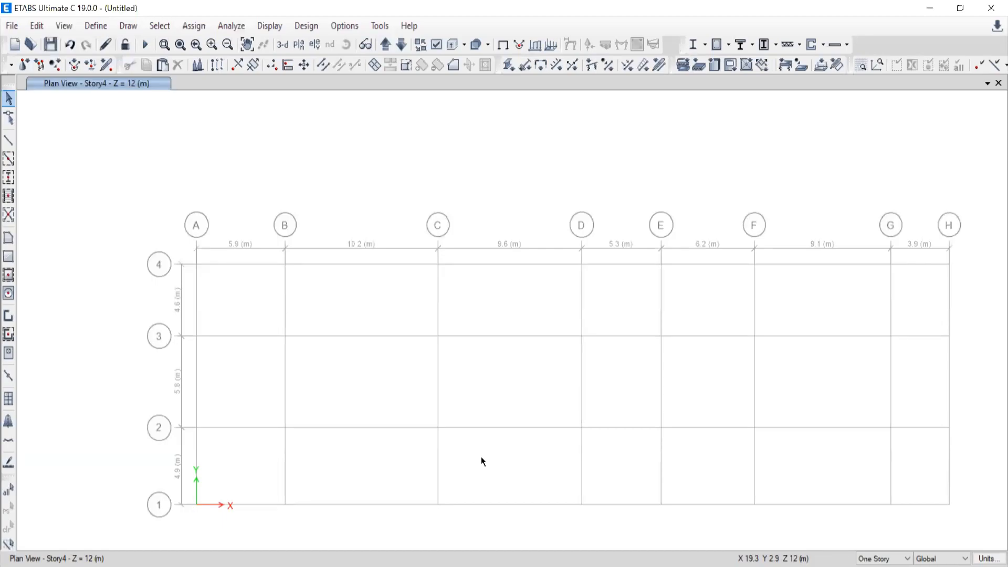
# Check the semicircular grid in the PDF drawing, then start adding a new grid system of type Cylindrical.
pyautogui.hotkey('alt', 'Tab')
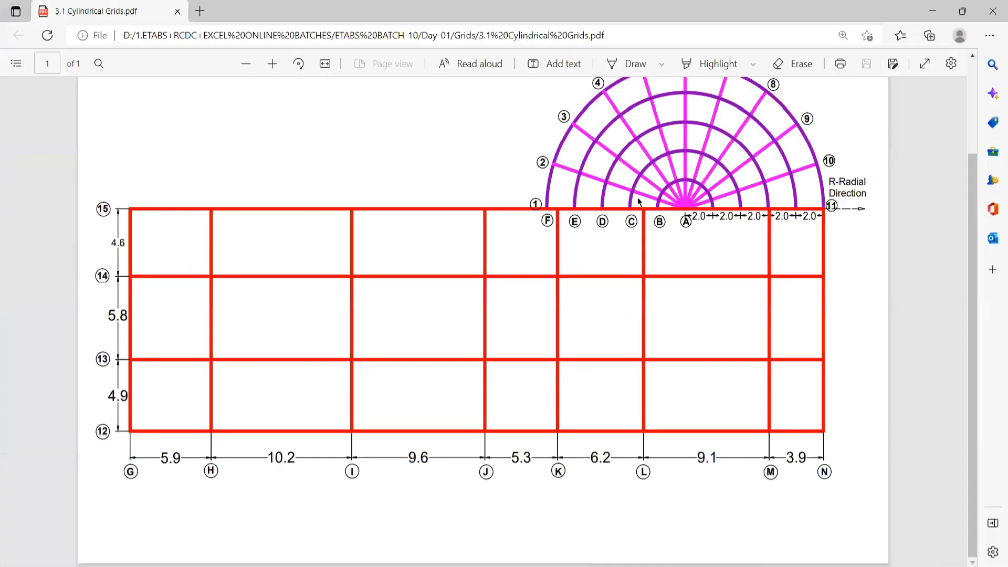
pyautogui.scroll(3, 711, 198)
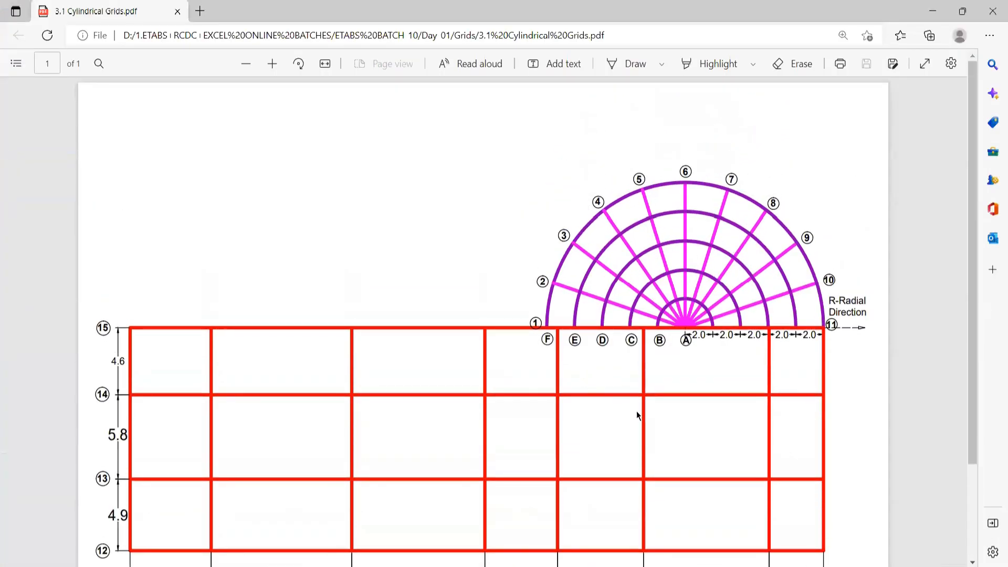
pyautogui.hotkey('alt', 'Tab')
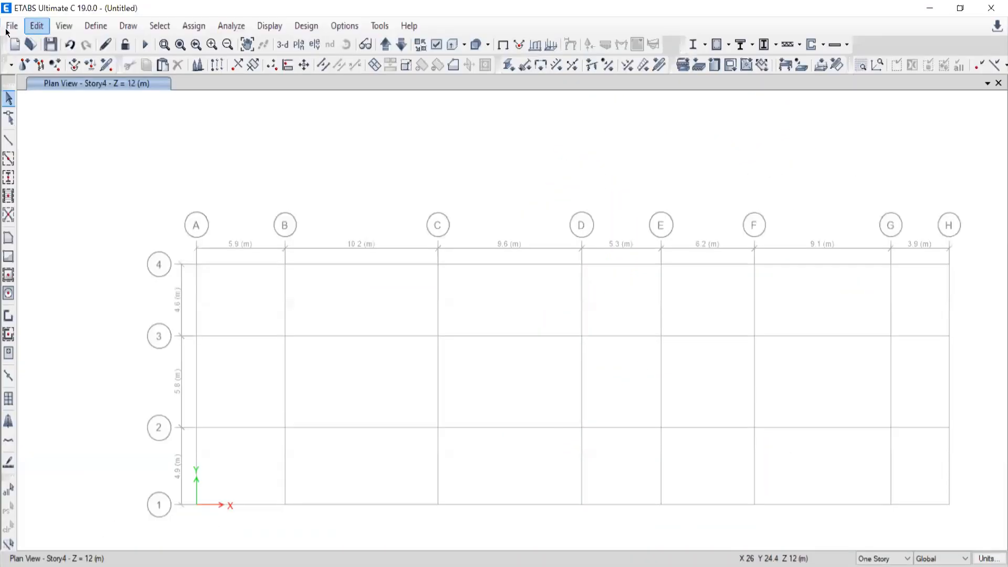
pyautogui.click(36, 26)
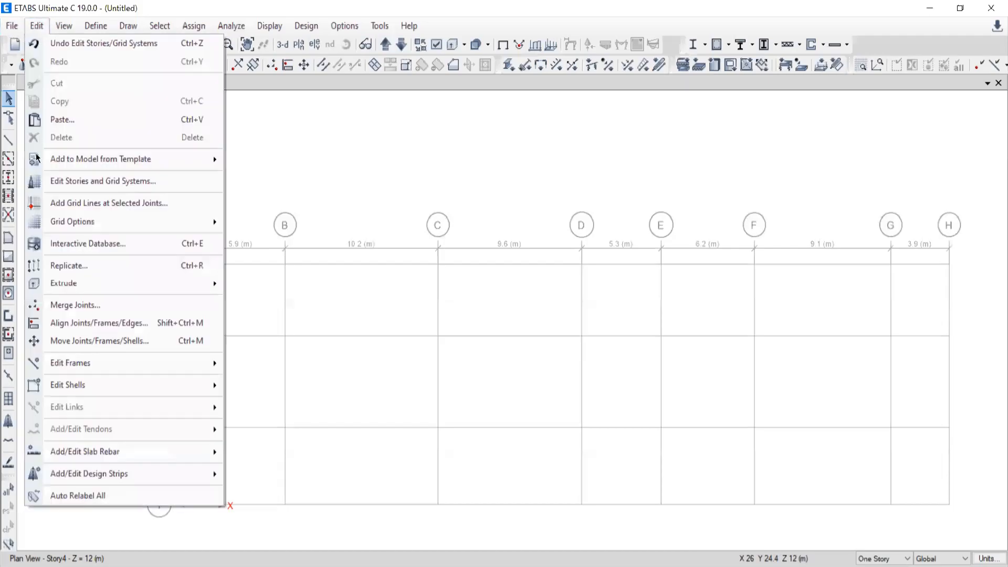
pyautogui.click(63, 181)
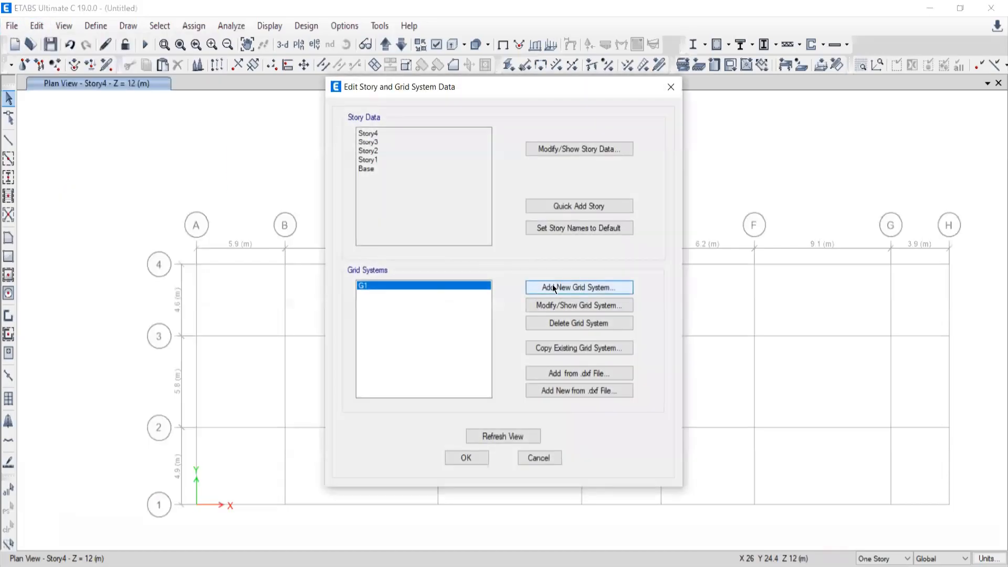
pyautogui.click(566, 287)
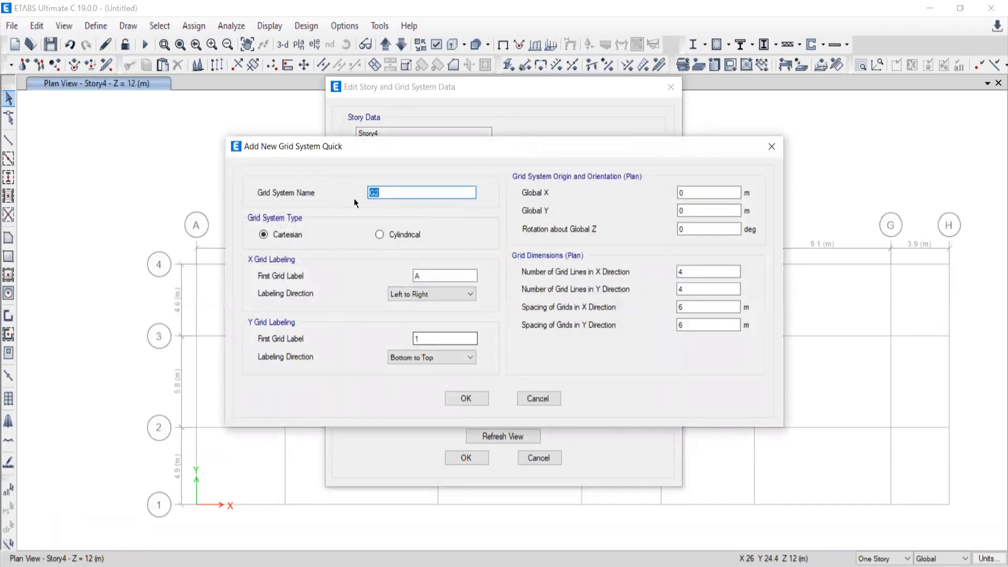
pyautogui.click(380, 235)
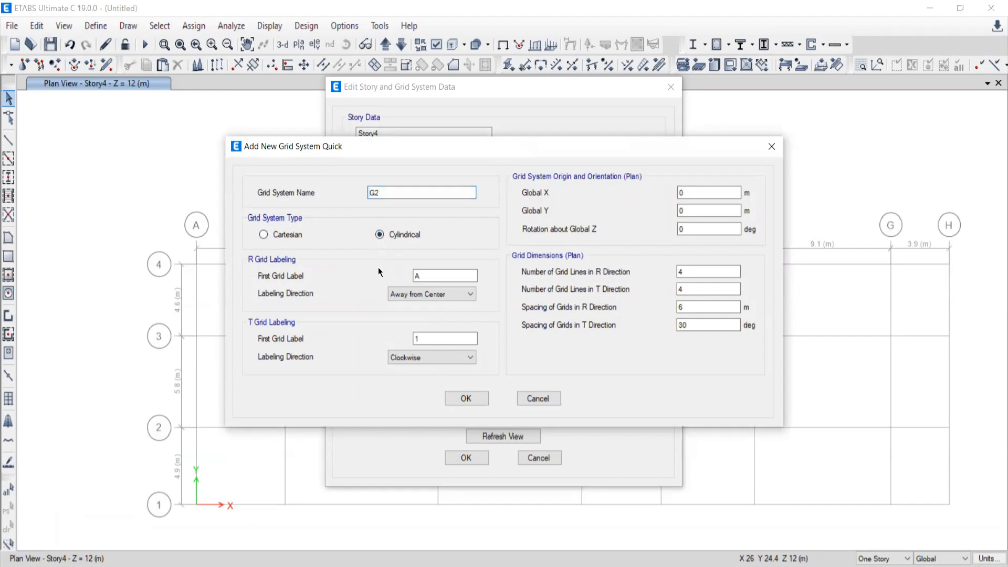
# Switch to the PDF drawing and mark radial grids A to F of the semicircular layout with vertical strokes.
pyautogui.click(679, 272)
pyautogui.moveTo(679, 271); pyautogui.dragTo(674, 272)
pyautogui.hotkey('alt', 'Tab')
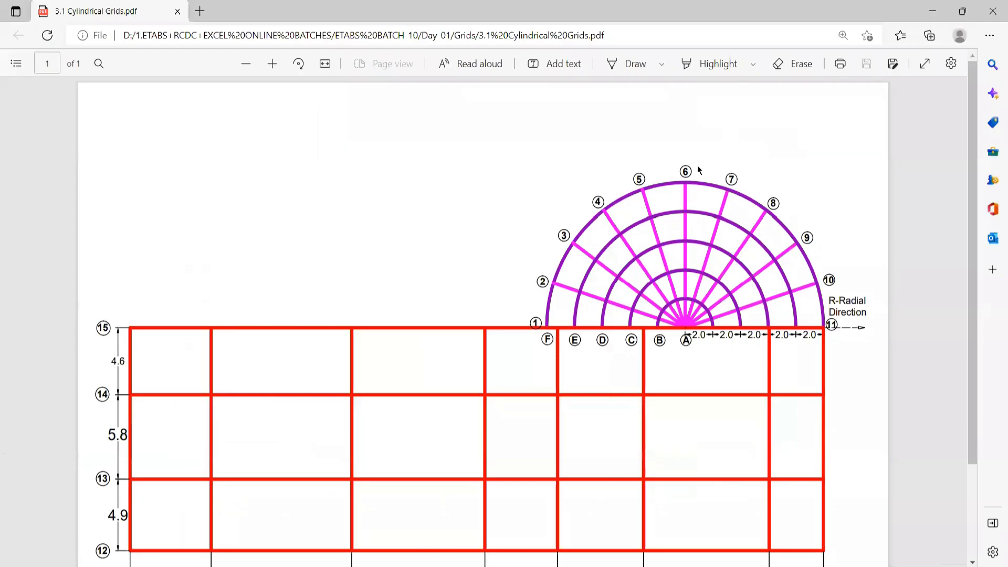
pyautogui.click(270, 63)
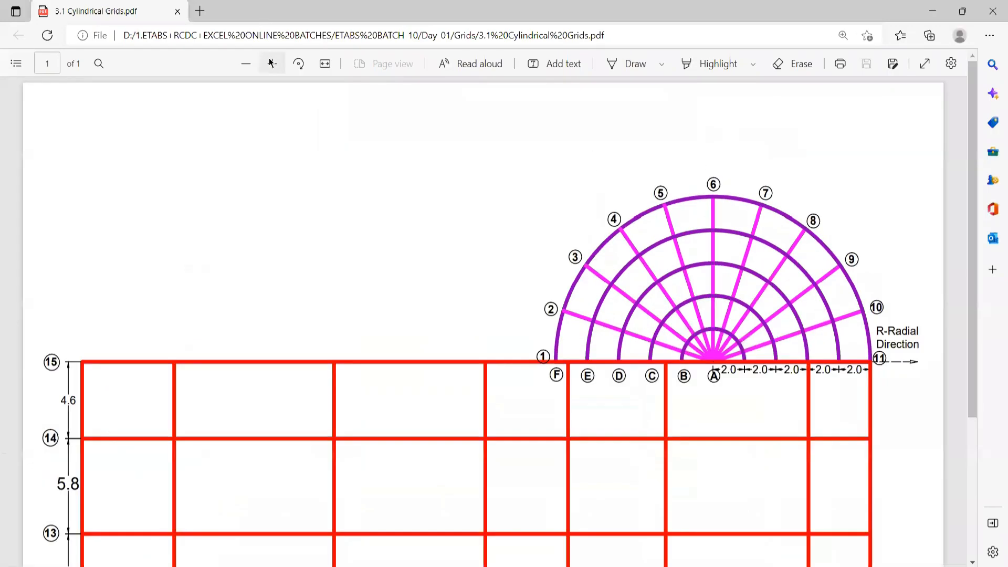
pyautogui.click(271, 63)
pyautogui.click(270, 63)
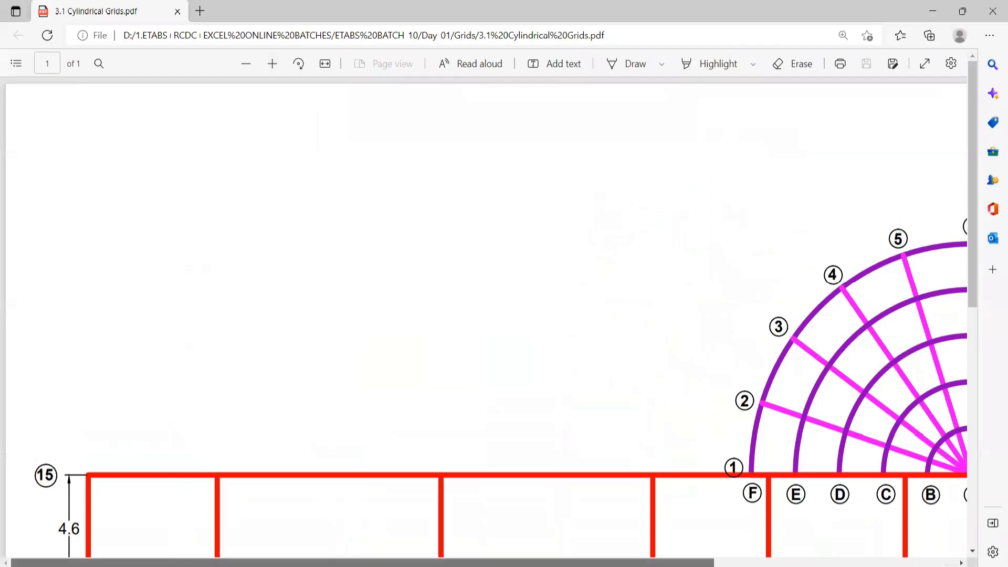
pyautogui.keyDown('shift'); pyautogui.hscroll(6, 781, 395); pyautogui.keyUp('shift')
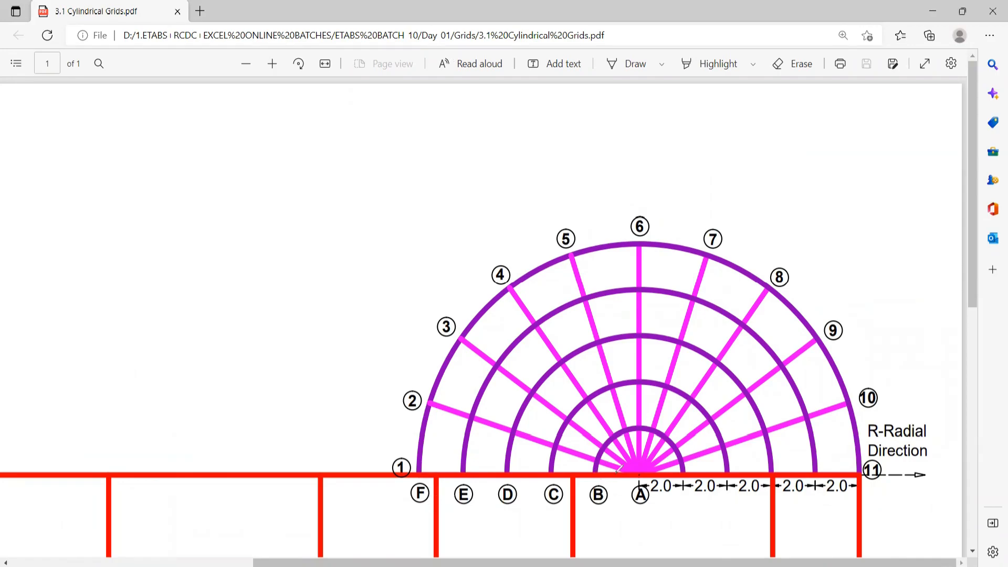
pyautogui.moveTo(640, 456); pyautogui.dragTo(637, 527)
pyautogui.moveTo(593, 465); pyautogui.dragTo(592, 532)
pyautogui.moveTo(548, 451); pyautogui.dragTo(549, 535)
pyautogui.moveTo(510, 446); pyautogui.dragTo(504, 551)
pyautogui.moveTo(456, 449); pyautogui.dragTo(457, 535)
pyautogui.moveTo(407, 451); pyautogui.dragTo(411, 542)
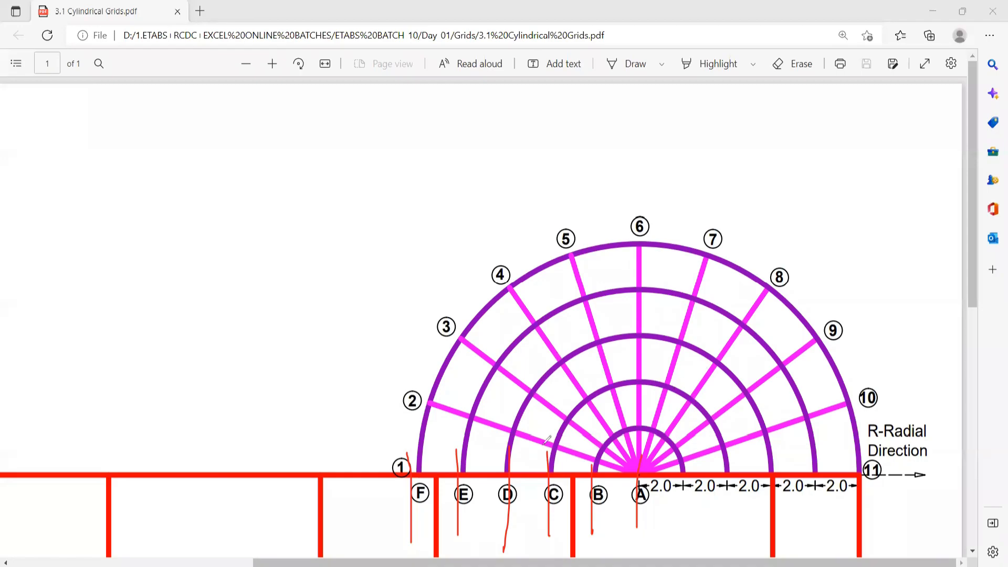
# Annotate the 18° angular spacing and write the angular grid line calculation 180 / 18 = 10 + 1 = 11 on the drawing.
pyautogui.moveTo(535, 444)
pyautogui.mouseDown()
pyautogui.moveTo(526, 471)
pyautogui.moveTo(478, 464)
pyautogui.moveTo(502, 435)
pyautogui.mouseUp()
pyautogui.moveTo(141, 184)
pyautogui.mouseDown()
pyautogui.moveTo(141, 225)
pyautogui.moveTo(170, 181)
pyautogui.moveTo(190, 178)
pyautogui.mouseUp()
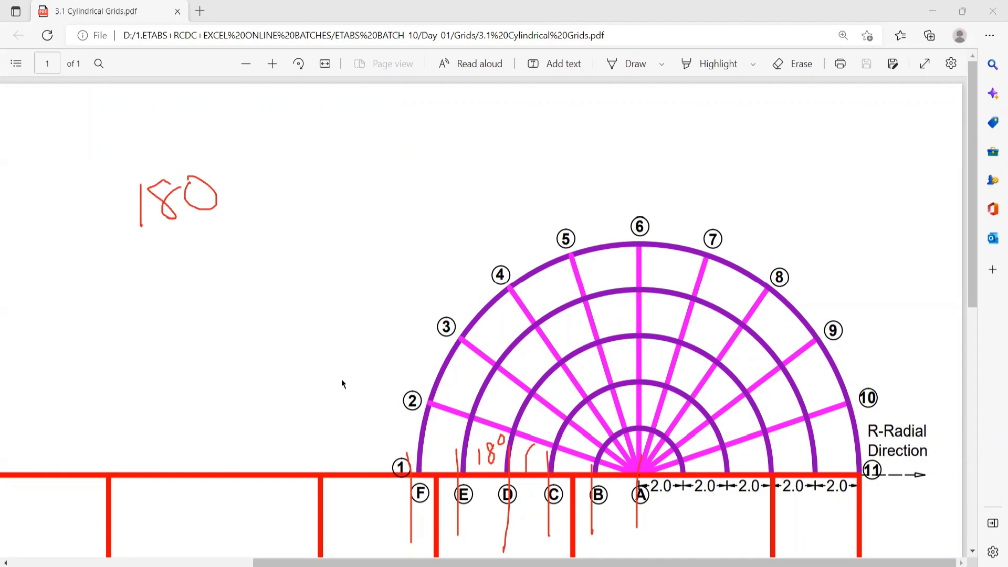
pyautogui.moveTo(110, 243); pyautogui.dragTo(244, 251)
pyautogui.moveTo(185, 272)
pyautogui.mouseDown()
pyautogui.moveTo(149, 330)
pyautogui.moveTo(104, 331)
pyautogui.mouseUp()
pyautogui.moveTo(167, 168); pyautogui.dragTo(115, 254)
pyautogui.moveTo(161, 108); pyautogui.dragTo(166, 140)
pyautogui.moveTo(279, 225)
pyautogui.mouseDown()
pyautogui.moveTo(353, 225)
pyautogui.moveTo(354, 243)
pyautogui.mouseUp()
pyautogui.moveTo(361, 201)
pyautogui.mouseDown()
pyautogui.moveTo(369, 253)
pyautogui.moveTo(410, 203)
pyautogui.moveTo(454, 243)
pyautogui.mouseUp()
pyautogui.moveTo(440, 218); pyautogui.dragTo(482, 214)
pyautogui.moveTo(487, 176); pyautogui.dragTo(496, 251)
pyautogui.moveTo(526, 205); pyautogui.dragTo(608, 206)
pyautogui.moveTo(538, 227); pyautogui.dragTo(615, 227)
pyautogui.moveTo(667, 173)
pyautogui.mouseDown()
pyautogui.moveTo(671, 224)
pyautogui.moveTo(730, 258)
pyautogui.mouseUp()
pyautogui.moveTo(629, 294); pyautogui.dragTo(765, 289)
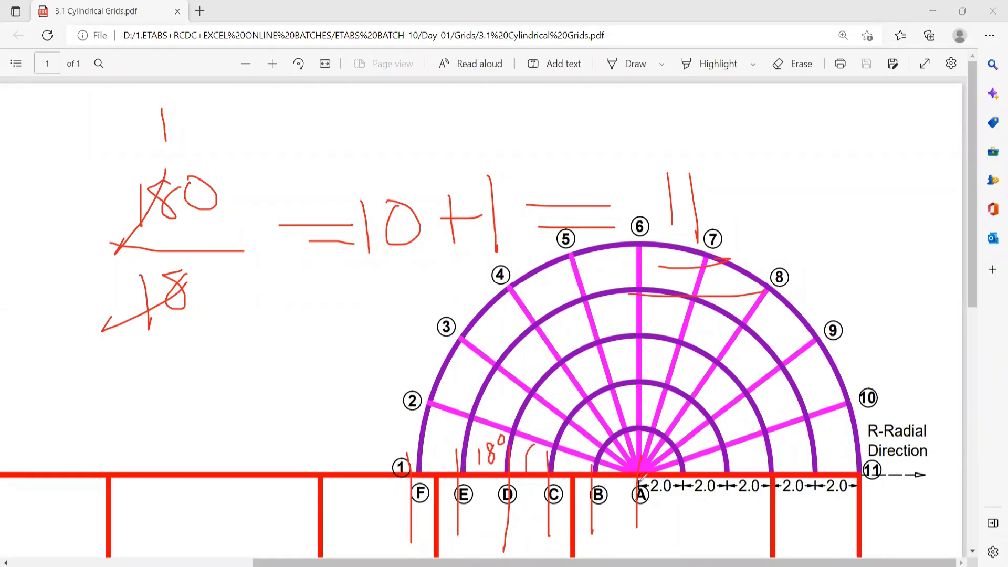
# Mark the radial line between grids A and F and the 2.0 spacings, and examine the rectangular grid dimensions locating the semicircle's center.
pyautogui.moveTo(634, 469)
pyautogui.mouseDown()
pyautogui.moveTo(478, 464)
pyautogui.moveTo(472, 486)
pyautogui.mouseUp()
pyautogui.moveTo(542, 483)
pyautogui.mouseDown()
pyautogui.moveTo(626, 435)
pyautogui.moveTo(592, 431)
pyautogui.mouseUp()
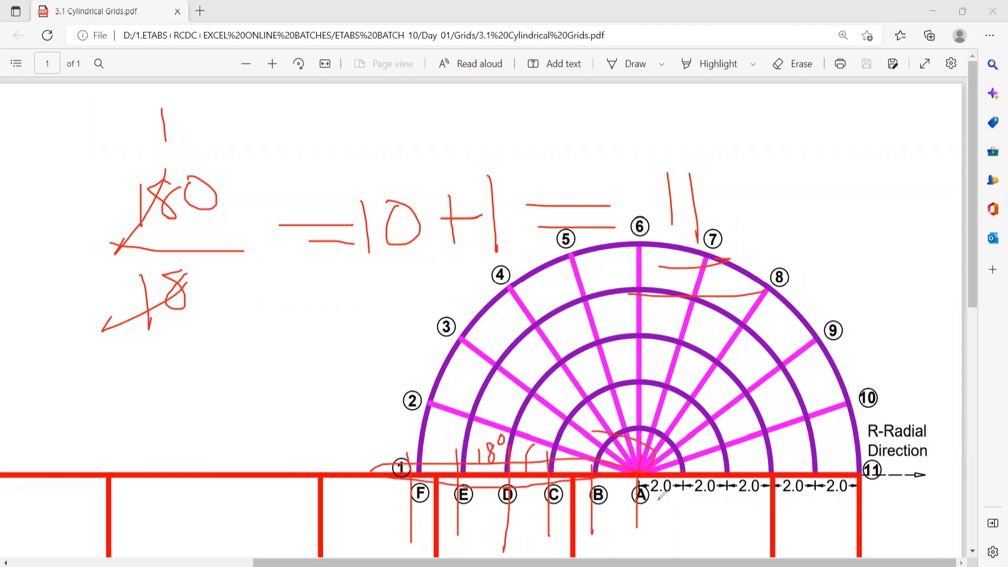
pyautogui.moveTo(657, 501); pyautogui.dragTo(746, 500)
pyautogui.scroll(-2, 481, 376)
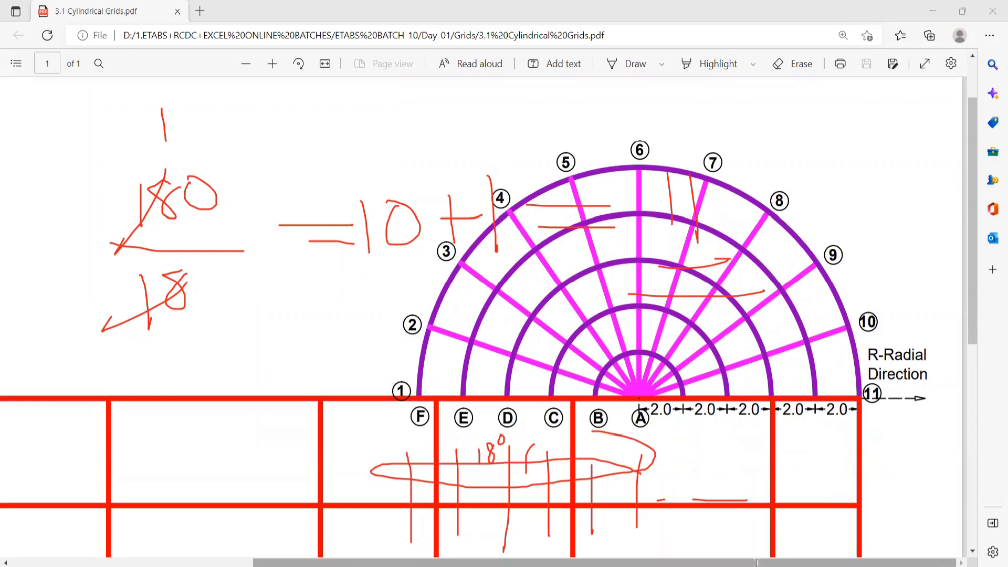
pyautogui.click(245, 63)
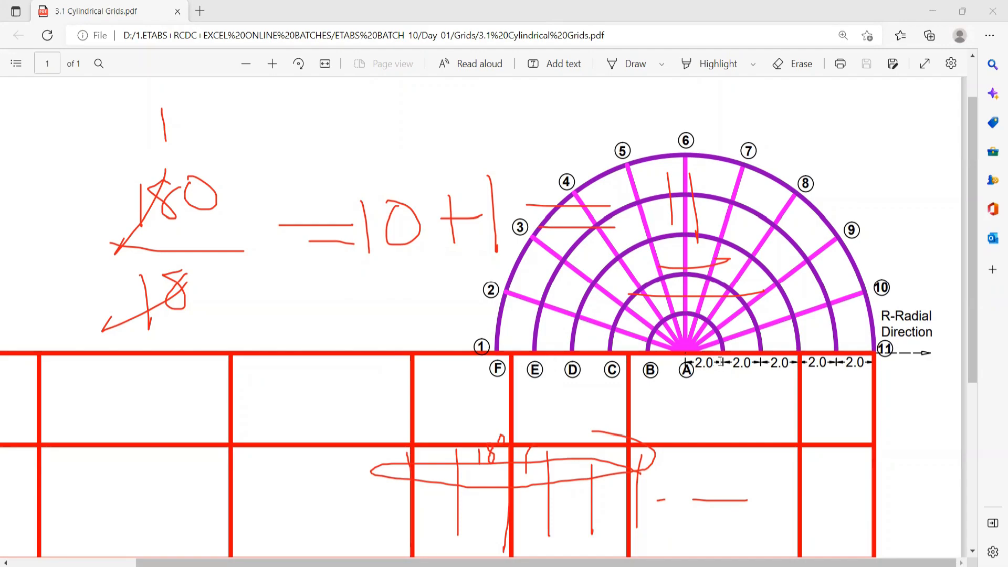
pyautogui.click(694, 363)
pyautogui.scroll(-3, 397, 409)
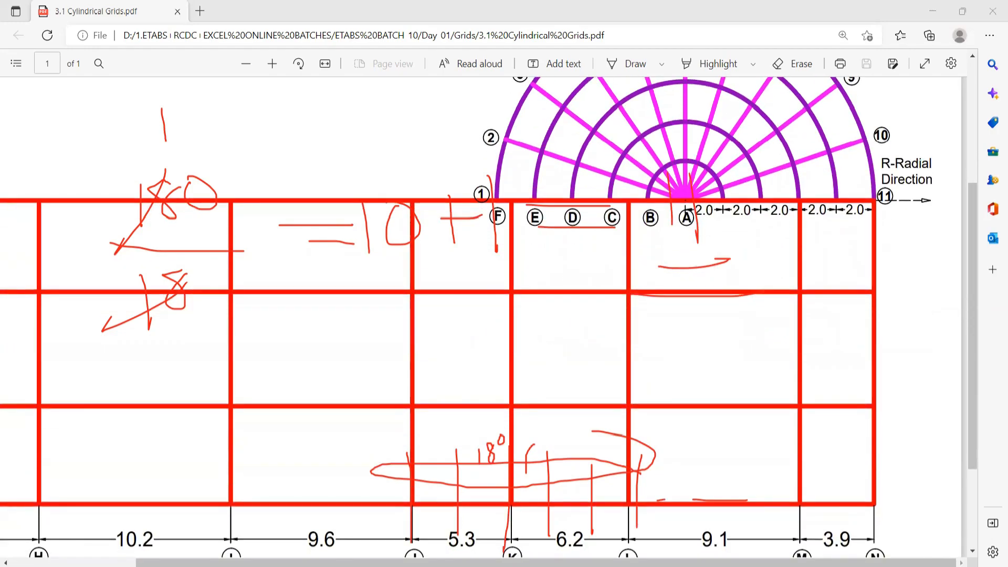
# Return to ETABS and set the cylindrical grid system to 6 grid lines in the R direction and 11 in the T direction.
pyautogui.hotkey('alt', 'Tab')
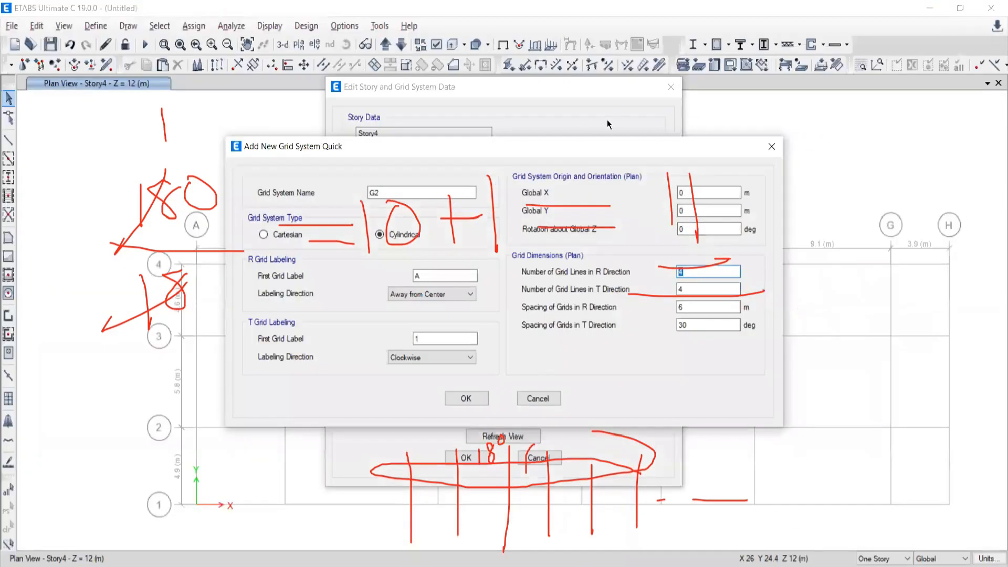
pyautogui.press('Escape')
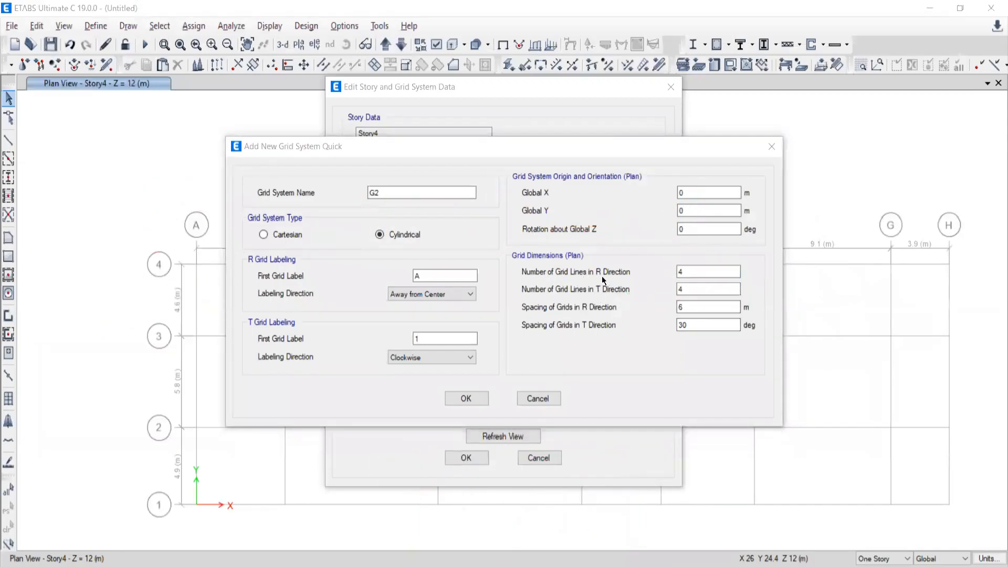
pyautogui.moveTo(695, 271); pyautogui.dragTo(639, 269)
pyautogui.write('6')
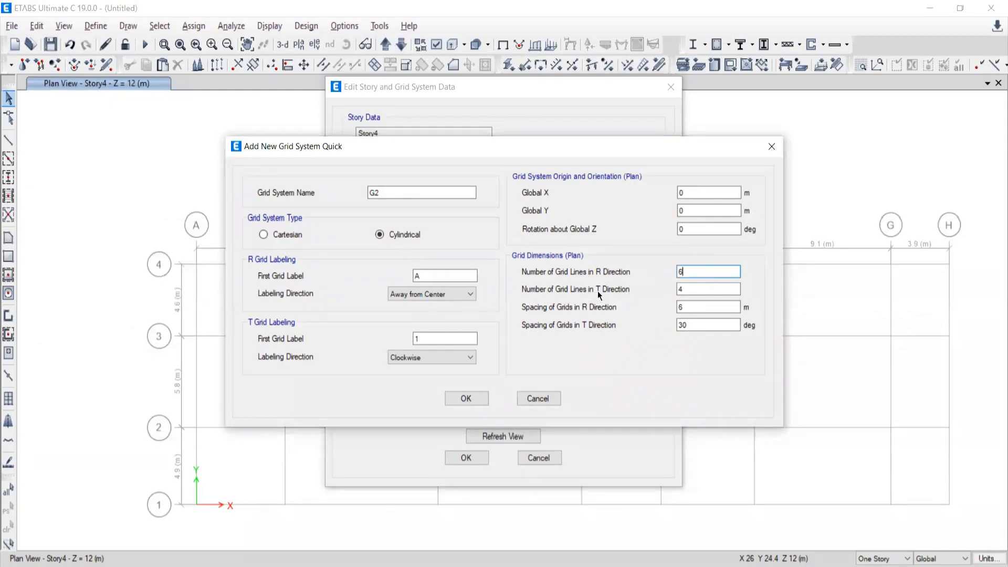
pyautogui.click(701, 289)
pyautogui.press('BackSpace')
pyautogui.write('11')
# Set the cylindrical grid spacing to 2 m in R and 18° in T, and accept the new grid system and the story and grid data.
pyautogui.doubleClick(683, 304)
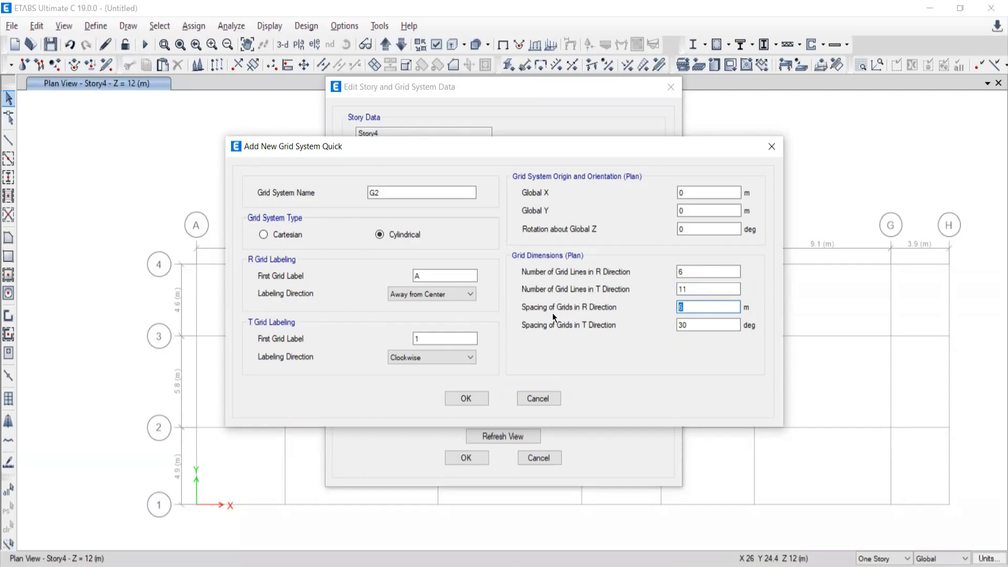
pyautogui.write('2')
pyautogui.press('Tab')
pyautogui.write('18')
pyautogui.click(465, 400)
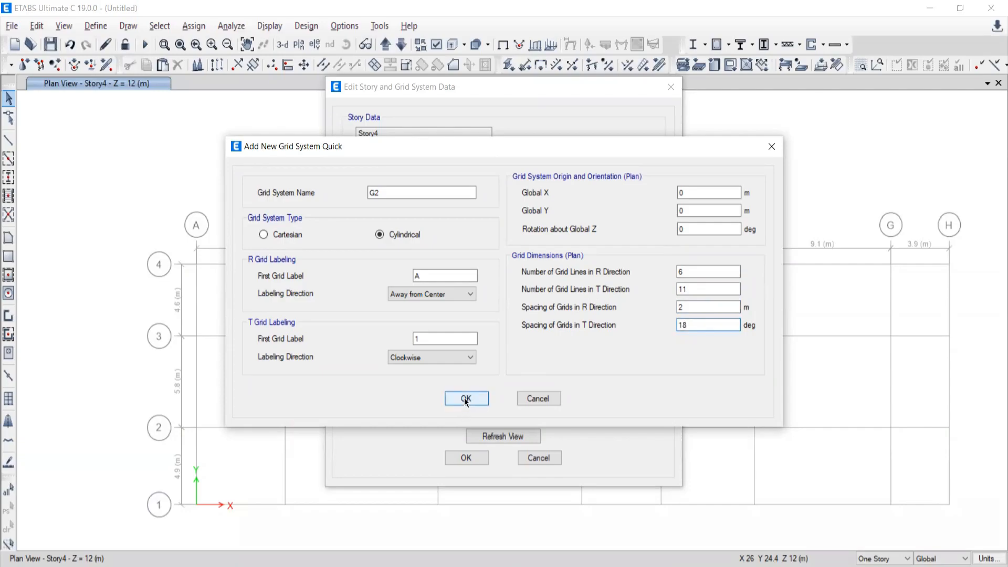
pyautogui.click(466, 457)
# Compare the cylindrical grid's position in the plan view with the semicircle's location in the PDF drawing.
pyautogui.moveTo(463, 356); pyautogui.dragTo(456, 232, button='middle')
pyautogui.moveTo(337, 278); pyautogui.dragTo(345, 353, button='middle')
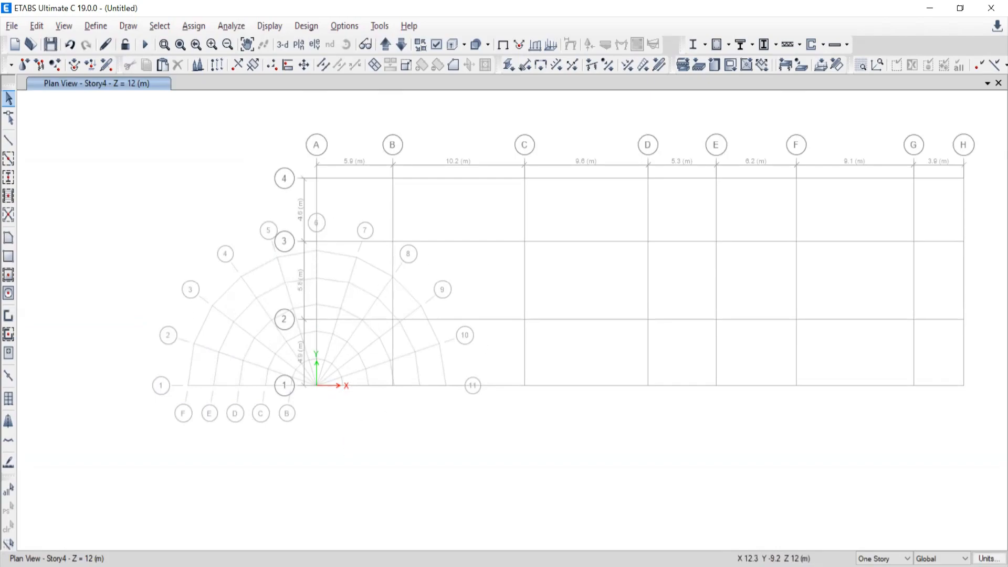
pyautogui.click(986, 130)
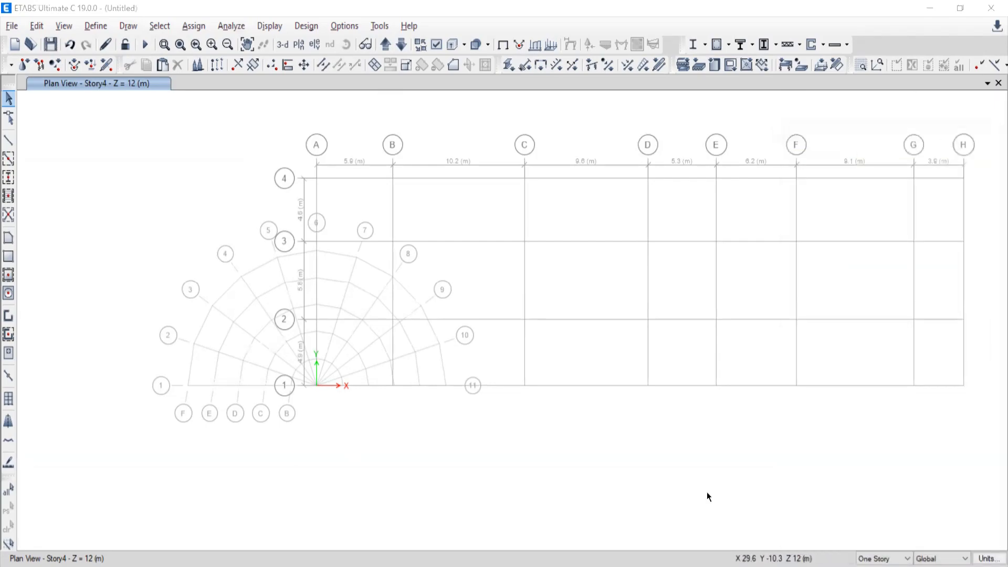
pyautogui.hotkey('alt', 'Tab')
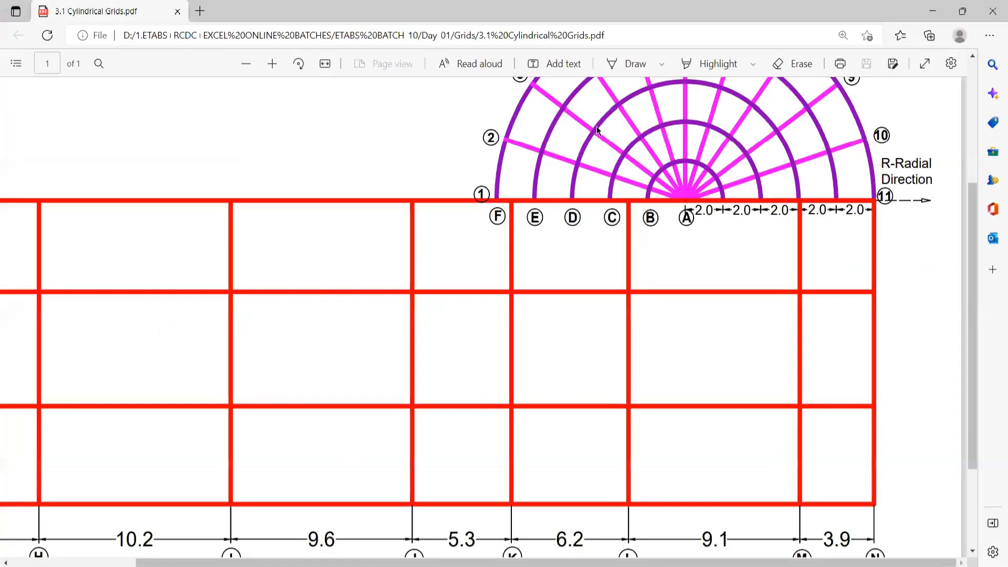
pyautogui.click(246, 63)
pyautogui.scroll(2, 513, 327)
pyautogui.scroll(-1, 517, 325)
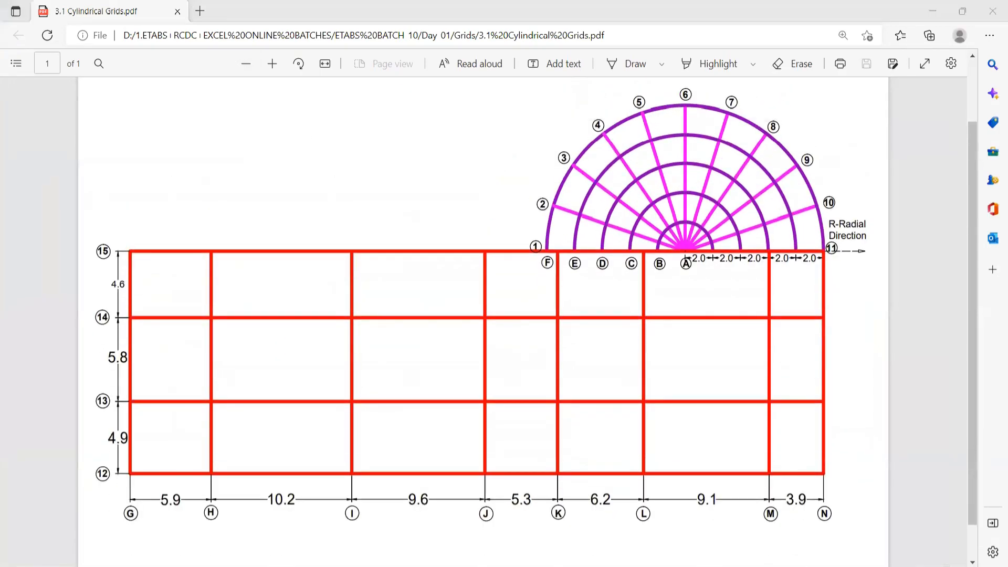
pyautogui.hotkey('alt', 'Tab')
# Circle the cylindrical grid's center at the origin and sketch an arrow toward its target position near grid line 4, then clear the marks.
pyautogui.moveTo(292, 446); pyautogui.dragTo(291, 454)
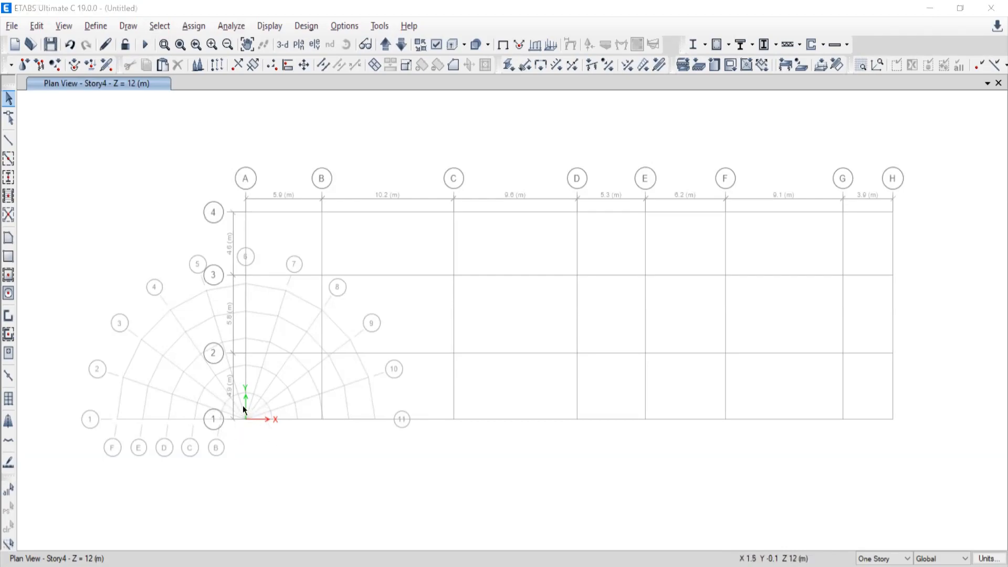
pyautogui.moveTo(270, 435)
pyautogui.mouseDown()
pyautogui.moveTo(231, 427)
pyautogui.moveTo(383, 473)
pyautogui.moveTo(578, 385)
pyautogui.mouseUp()
pyautogui.moveTo(698, 226); pyautogui.dragTo(709, 222)
pyautogui.moveTo(769, 217); pyautogui.dragTo(614, 338)
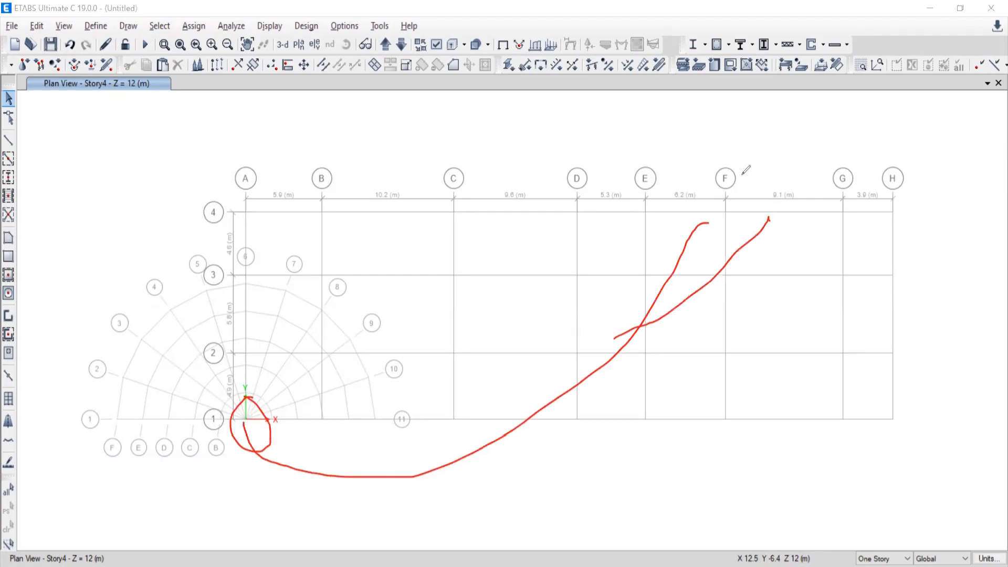
pyautogui.click(647, 116)
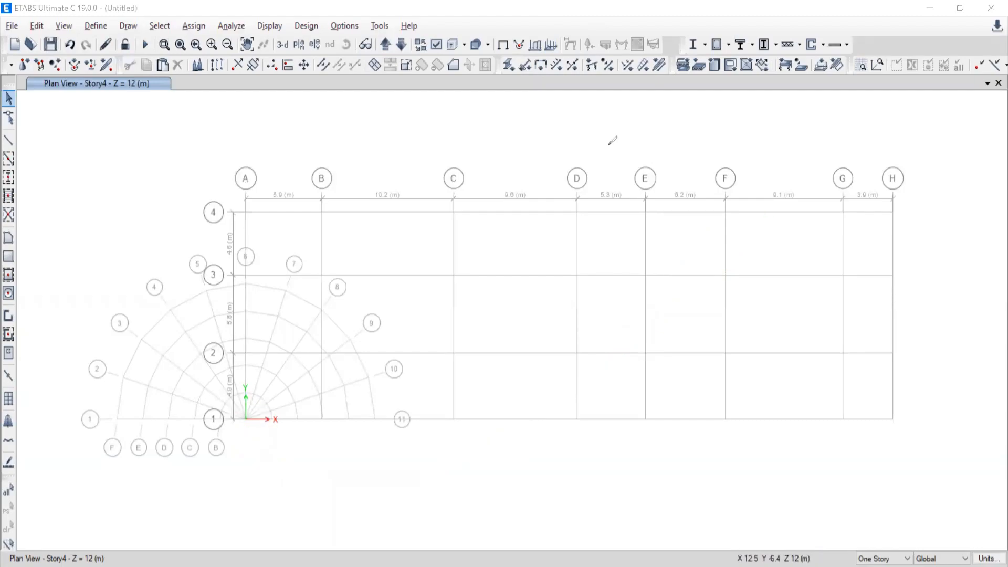
# Switch to the PDF drawing, mark grid intersection G-12 as origin 0,0 and trace grid line G up to line 15.
pyautogui.hotkey('alt', 'Tab')
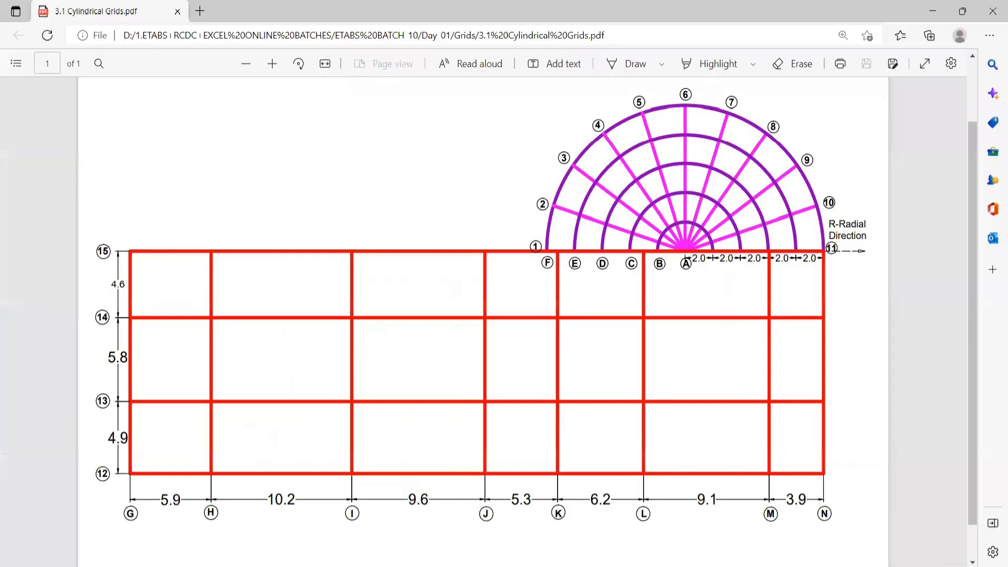
pyautogui.scroll(2, 715, 319)
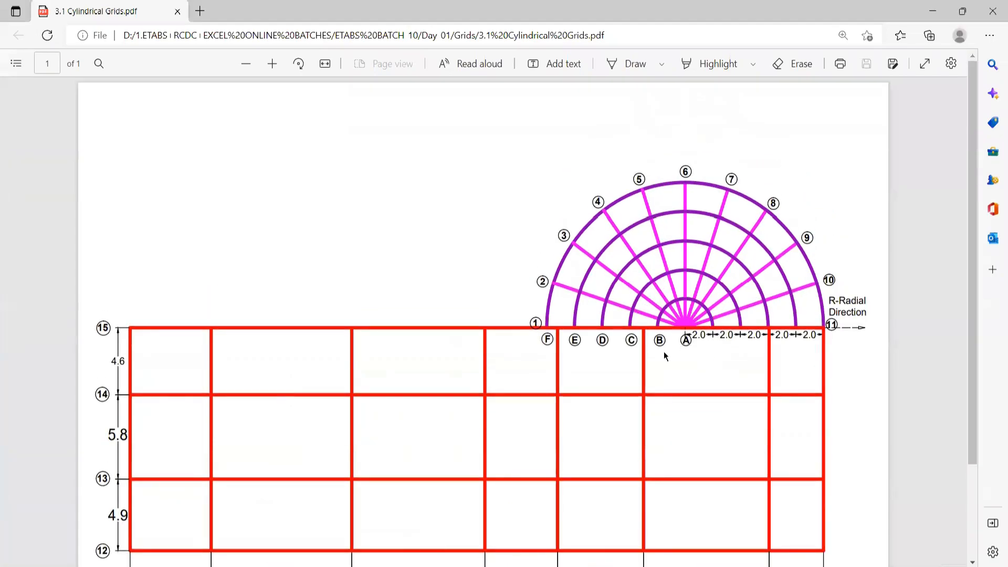
pyautogui.scroll(-3, 665, 356)
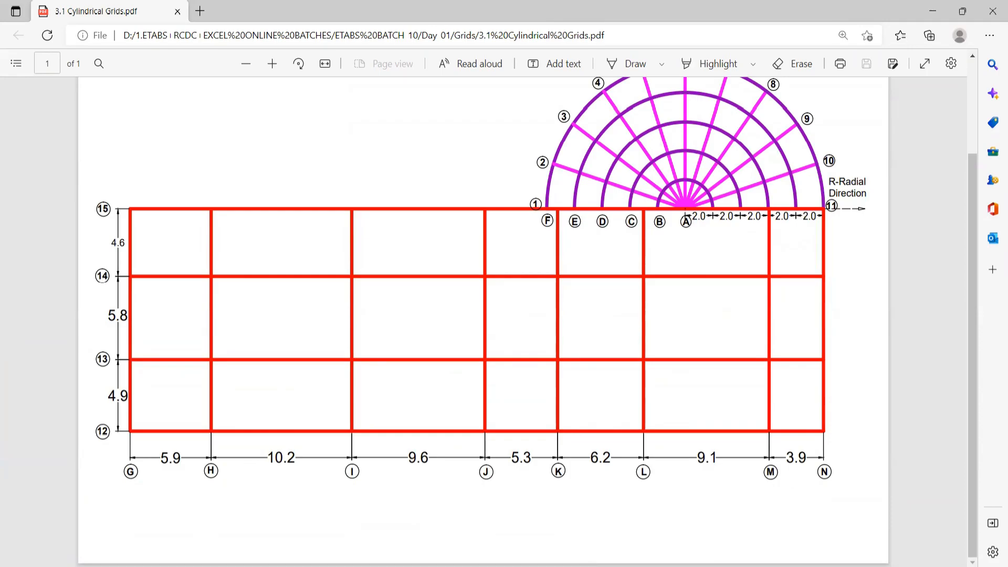
pyautogui.hotkey('alt', 'Tab')
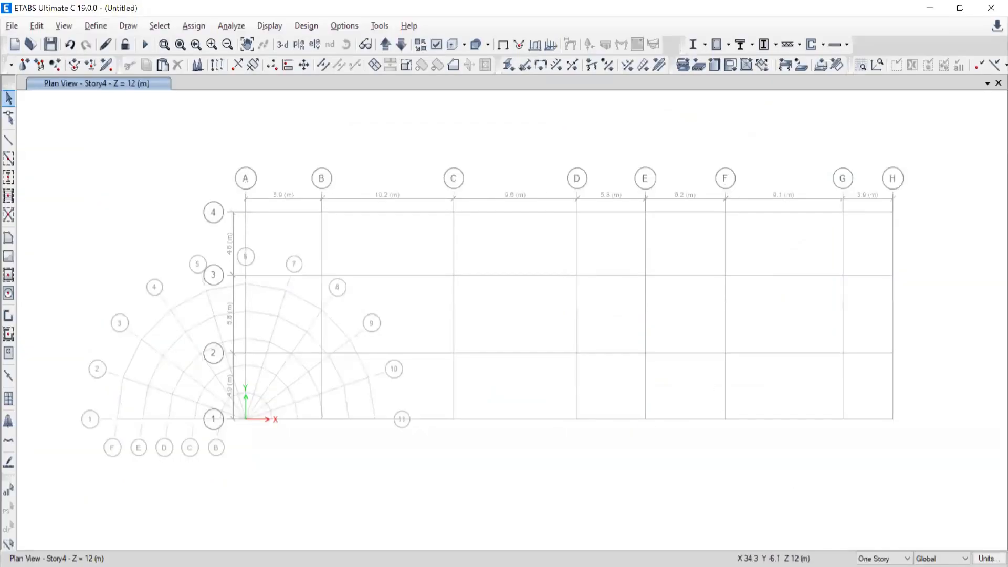
pyautogui.hotkey('alt', 'Tab')
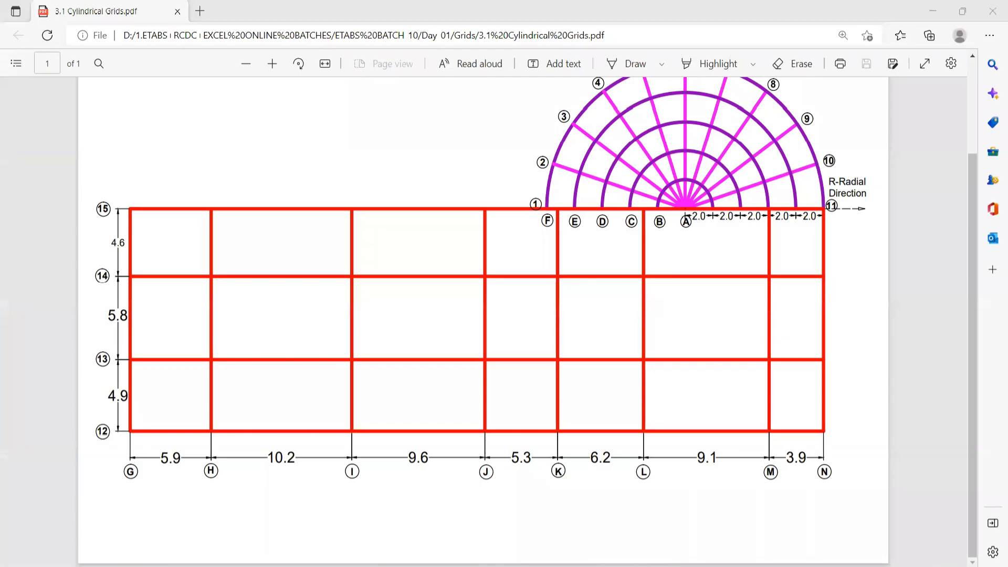
pyautogui.moveTo(131, 414)
pyautogui.mouseDown()
pyautogui.moveTo(134, 402)
pyautogui.moveTo(163, 394)
pyautogui.moveTo(174, 412)
pyautogui.moveTo(175, 389)
pyautogui.mouseUp()
pyautogui.moveTo(131, 426)
pyautogui.mouseDown()
pyautogui.moveTo(134, 203)
pyautogui.moveTo(148, 208)
pyautogui.moveTo(125, 222)
pyautogui.mouseUp()
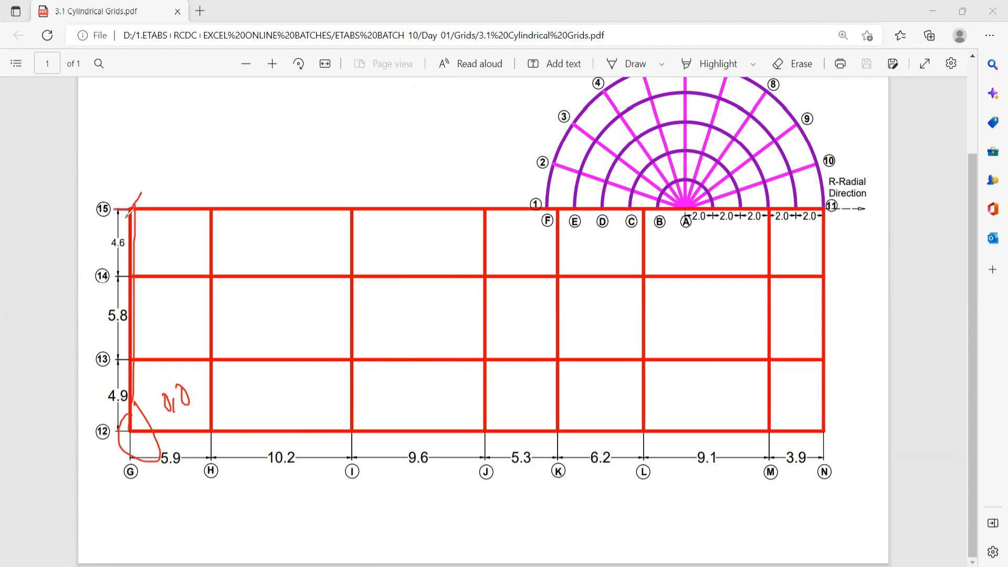
# Circle and underline the vertical spacings 4.9, 5.8 and 4.6 between grid lines 12 and 15.
pyautogui.moveTo(109, 379)
pyautogui.mouseDown()
pyautogui.moveTo(126, 410)
pyautogui.moveTo(103, 367)
pyautogui.mouseUp()
pyautogui.moveTo(115, 297)
pyautogui.mouseDown()
pyautogui.moveTo(138, 328)
pyautogui.moveTo(124, 293)
pyautogui.mouseUp()
pyautogui.moveTo(115, 223); pyautogui.dragTo(127, 232)
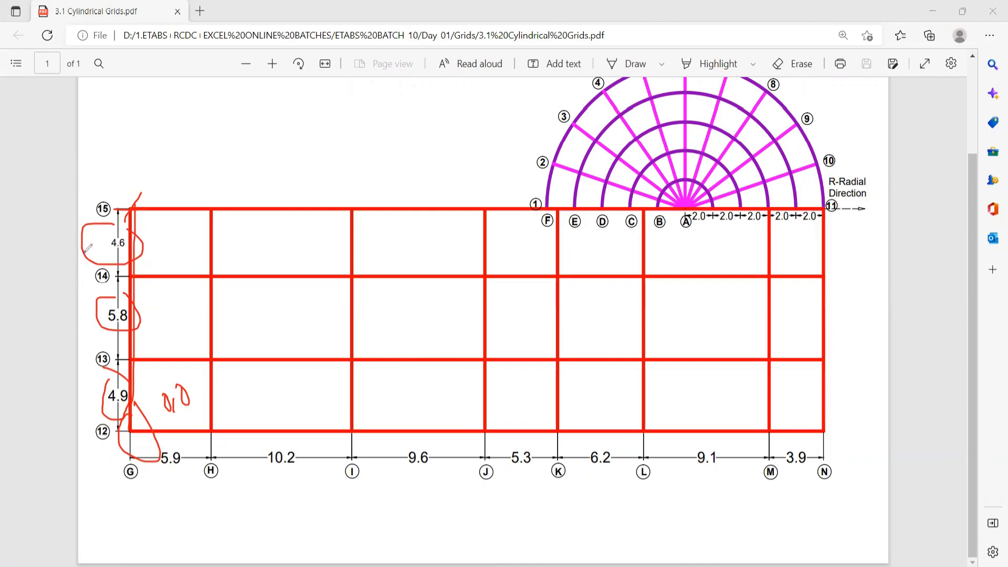
pyautogui.moveTo(105, 421); pyautogui.dragTo(146, 405)
pyautogui.moveTo(102, 335); pyautogui.dragTo(143, 317)
pyautogui.moveTo(99, 264); pyautogui.dragTo(168, 235)
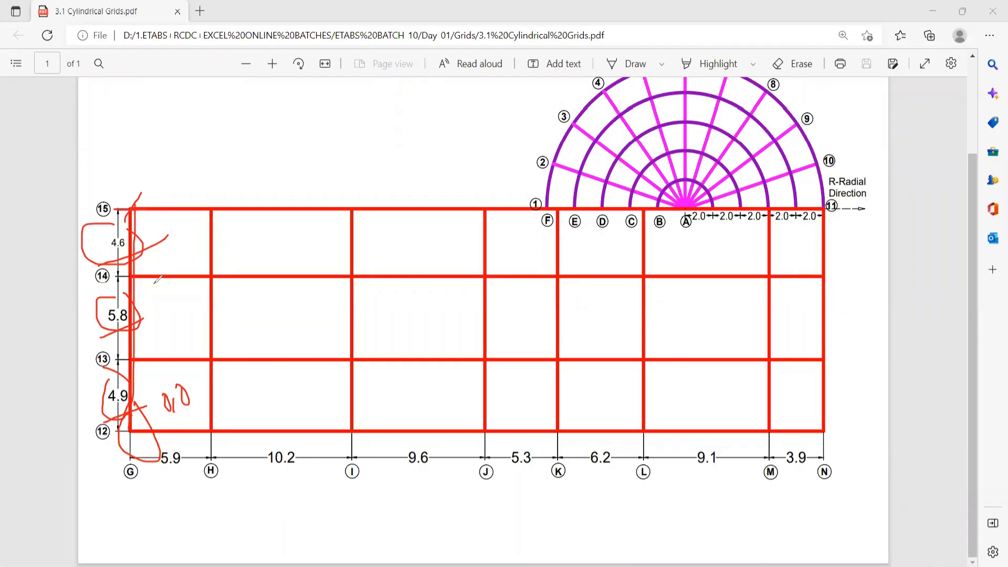
pyautogui.moveTo(101, 340); pyautogui.dragTo(139, 328)
pyautogui.moveTo(93, 267); pyautogui.dragTo(156, 243)
pyautogui.moveTo(143, 403); pyautogui.dragTo(107, 413)
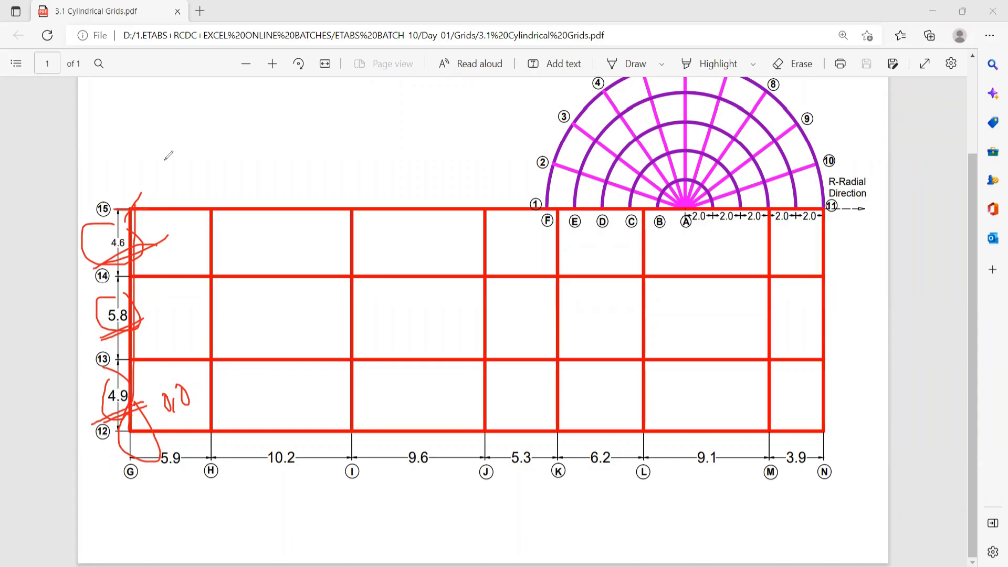
# Write the summed vertical offset on the drawing, correcting 16.3 to an underlined 15.3, and clear all annotations.
pyautogui.moveTo(156, 143); pyautogui.dragTo(158, 179)
pyautogui.moveTo(182, 140)
pyautogui.mouseDown()
pyautogui.moveTo(171, 170)
pyautogui.moveTo(170, 157)
pyautogui.moveTo(223, 157)
pyautogui.moveTo(217, 171)
pyautogui.moveTo(253, 181)
pyautogui.mouseUp()
pyautogui.click(200, 166)
pyautogui.moveTo(287, 150); pyautogui.dragTo(270, 181)
pyautogui.click(297, 176)
pyautogui.moveTo(316, 152); pyautogui.dragTo(315, 178)
pyautogui.moveTo(250, 201)
pyautogui.mouseDown()
pyautogui.moveTo(310, 190)
pyautogui.moveTo(305, 204)
pyautogui.mouseUp()
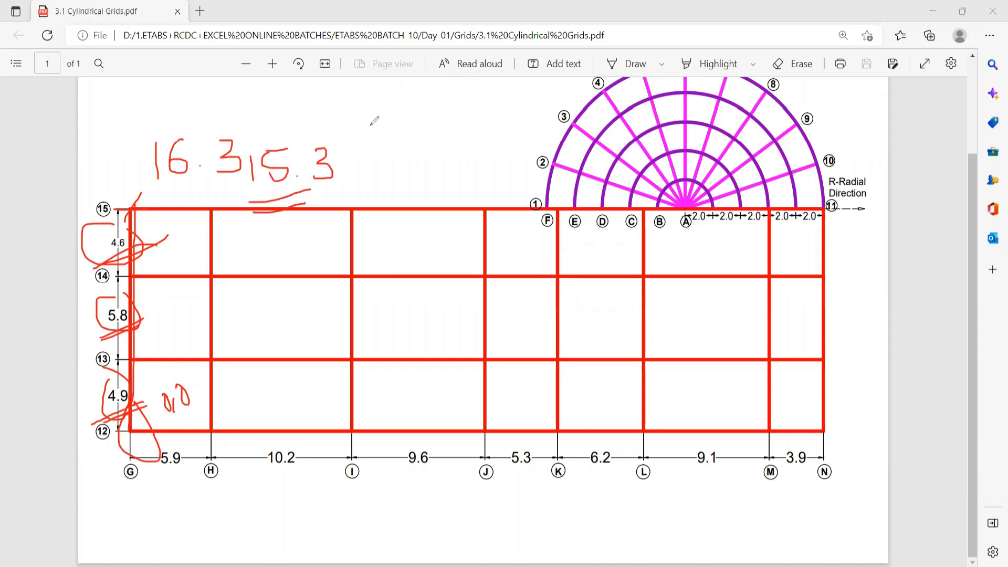
pyautogui.press('e')
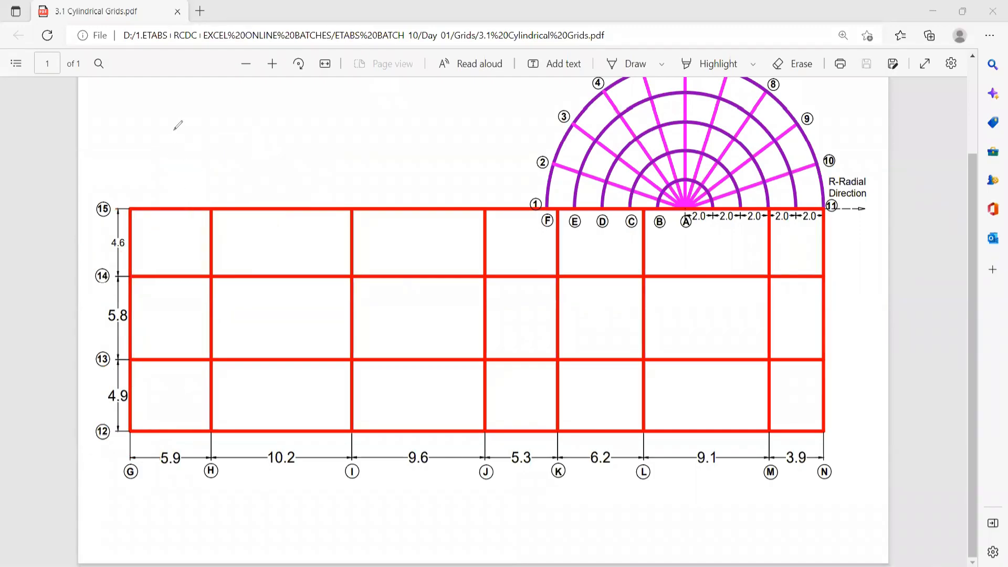
# Write 15.3 with a double underline above the rectangular grid as the Y offset, and clear it.
pyautogui.moveTo(176, 125)
pyautogui.mouseDown()
pyautogui.moveTo(177, 154)
pyautogui.moveTo(216, 118)
pyautogui.moveTo(281, 138)
pyautogui.moveTo(247, 155)
pyautogui.mouseUp()
pyautogui.click(236, 136)
pyautogui.moveTo(183, 177); pyautogui.dragTo(262, 163)
pyautogui.moveTo(190, 182); pyautogui.dragTo(262, 169)
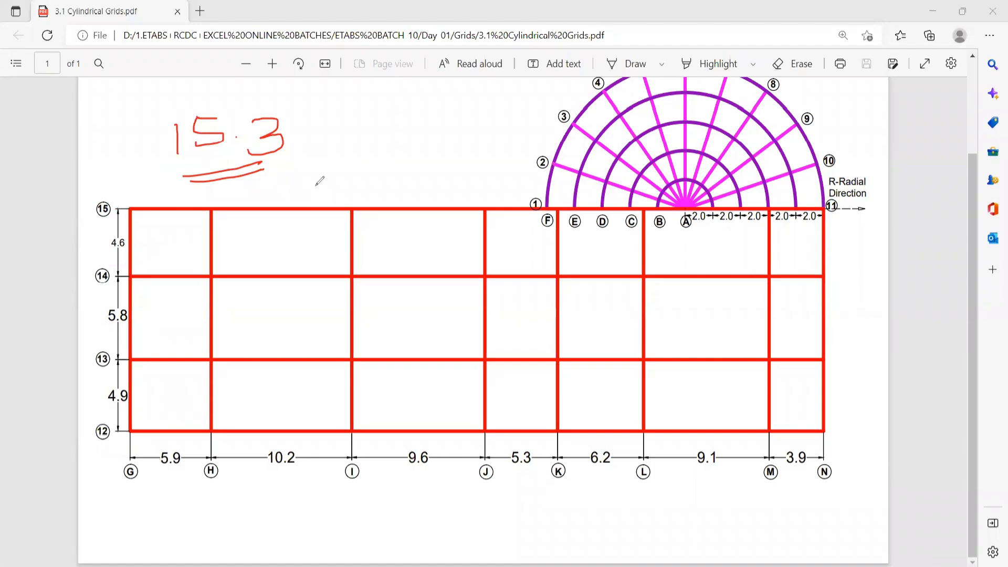
pyautogui.press('e')
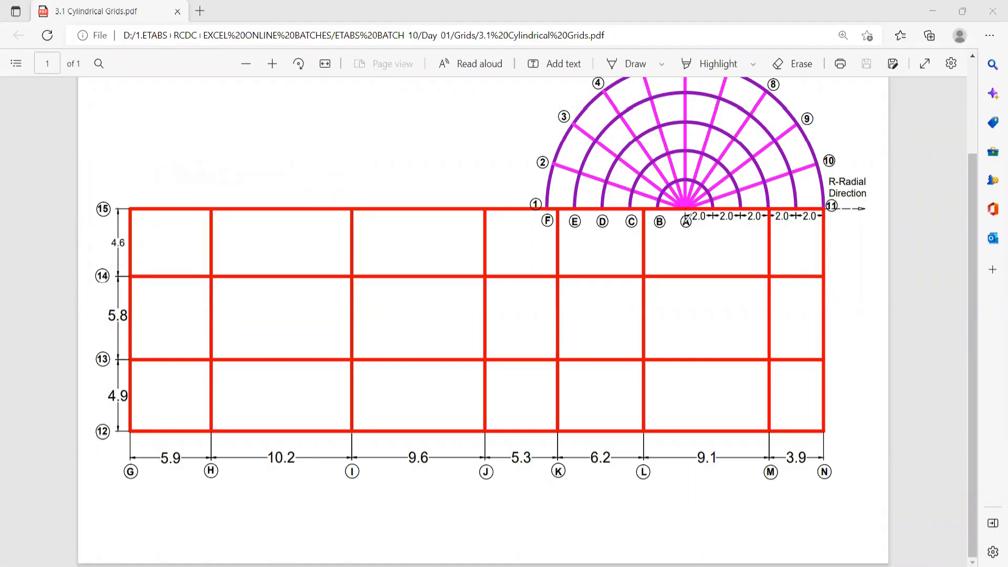
# Mark the vertical line through semicircle center A, the overall width from G to N, and the distance from A to grid line N.
pyautogui.moveTo(685, 209); pyautogui.dragTo(694, 495)
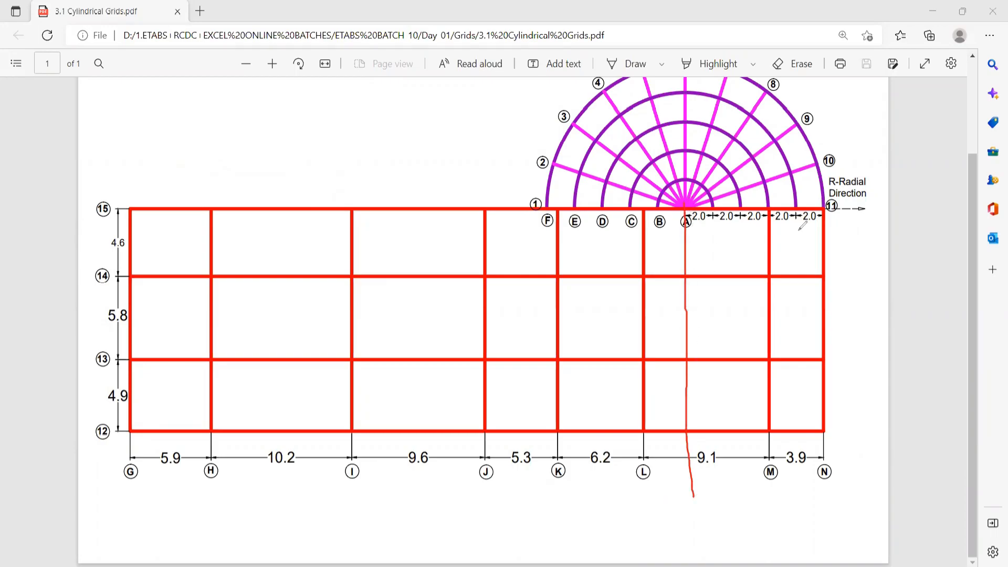
pyautogui.moveTo(823, 457); pyautogui.dragTo(133, 457)
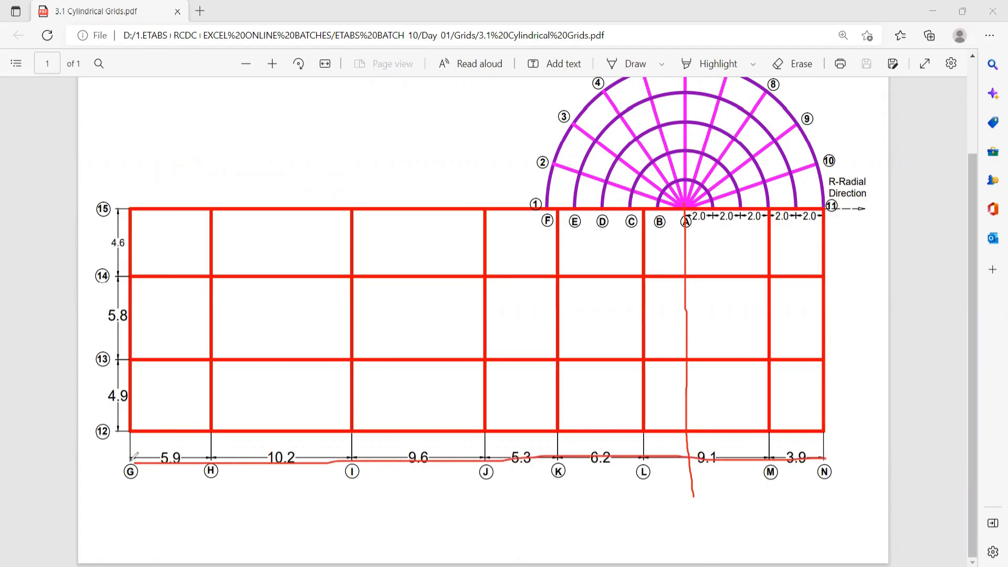
pyautogui.moveTo(129, 414); pyautogui.dragTo(127, 512)
pyautogui.moveTo(687, 233); pyautogui.dragTo(841, 236)
pyautogui.moveTo(822, 433); pyautogui.dragTo(816, 517)
pyautogui.moveTo(686, 194); pyautogui.dragTo(686, 196)
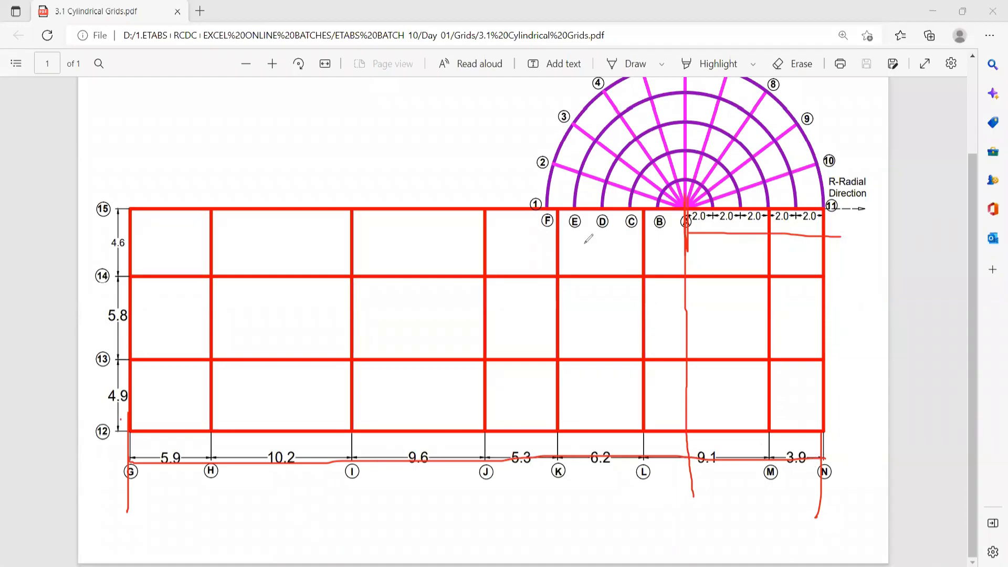
# Clear the marks and annotate the distance from center A to grid line N as 10 m, based on the 2.0 spacings.
pyautogui.moveTo(806, 222)
pyautogui.mouseDown()
pyautogui.moveTo(815, 217)
pyautogui.moveTo(788, 215)
pyautogui.mouseUp()
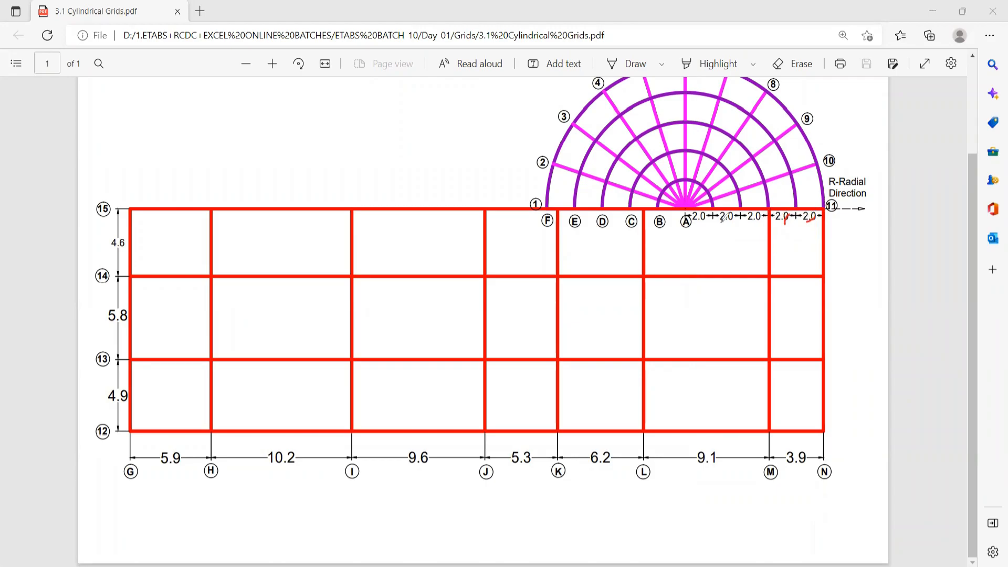
pyautogui.moveTo(692, 230)
pyautogui.mouseDown()
pyautogui.moveTo(690, 247)
pyautogui.moveTo(747, 242)
pyautogui.mouseUp()
pyautogui.moveTo(824, 232)
pyautogui.mouseDown()
pyautogui.moveTo(822, 250)
pyautogui.moveTo(822, 240)
pyautogui.mouseUp()
pyautogui.moveTo(751, 231)
pyautogui.mouseDown()
pyautogui.moveTo(750, 248)
pyautogui.moveTo(771, 245)
pyautogui.moveTo(794, 258)
pyautogui.mouseUp()
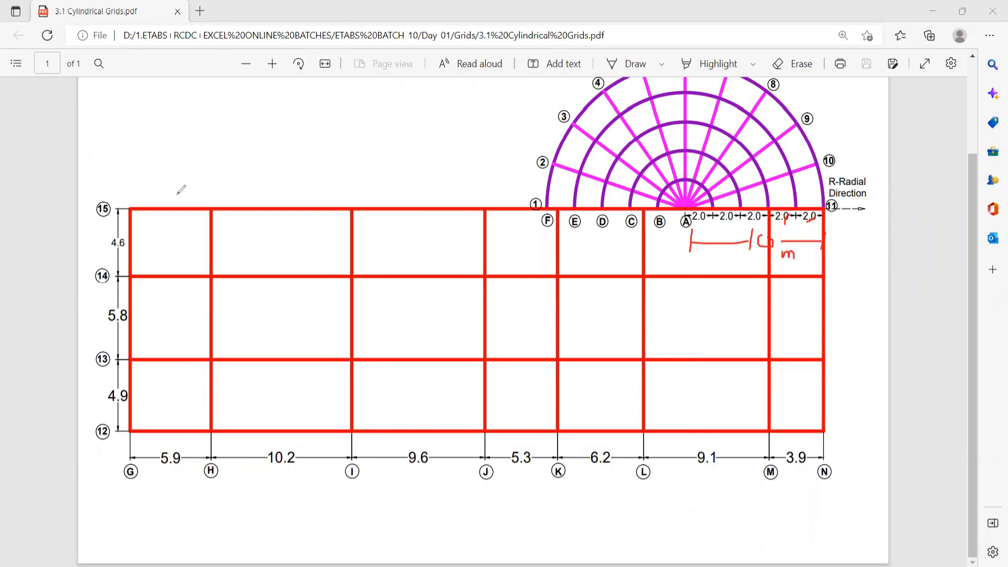
pyautogui.moveTo(194, 116)
pyautogui.mouseDown()
pyautogui.moveTo(207, 139)
pyautogui.moveTo(195, 162)
pyautogui.moveTo(224, 124)
pyautogui.moveTo(284, 149)
pyautogui.moveTo(283, 161)
pyautogui.mouseUp()
pyautogui.click(240, 142)
pyautogui.moveTo(300, 137)
pyautogui.mouseDown()
pyautogui.moveTo(333, 138)
pyautogui.moveTo(347, 167)
pyautogui.mouseUp()
pyautogui.moveTo(366, 127); pyautogui.dragTo(362, 128)
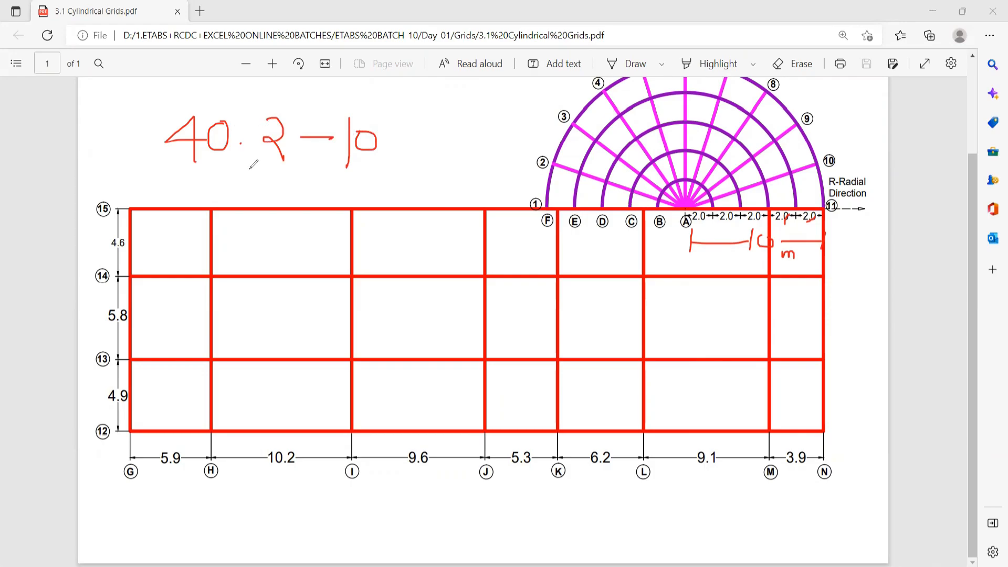
# Strike out the wrong subtraction and write the horizontal offset calculation 50.2 - 10 = 40.2 on the drawing.
pyautogui.moveTo(178, 192); pyautogui.dragTo(173, 237)
pyautogui.moveTo(213, 193); pyautogui.dragTo(179, 192)
pyautogui.moveTo(222, 188)
pyautogui.mouseDown()
pyautogui.moveTo(215, 210)
pyautogui.moveTo(293, 198)
pyautogui.moveTo(276, 213)
pyautogui.moveTo(300, 231)
pyautogui.mouseUp()
pyautogui.moveTo(371, 180); pyautogui.dragTo(372, 223)
pyautogui.moveTo(401, 187)
pyautogui.mouseDown()
pyautogui.moveTo(451, 184)
pyautogui.moveTo(486, 196)
pyautogui.moveTo(499, 166)
pyautogui.mouseUp()
pyautogui.moveTo(344, 117)
pyautogui.mouseDown()
pyautogui.moveTo(269, 137)
pyautogui.moveTo(354, 134)
pyautogui.mouseUp()
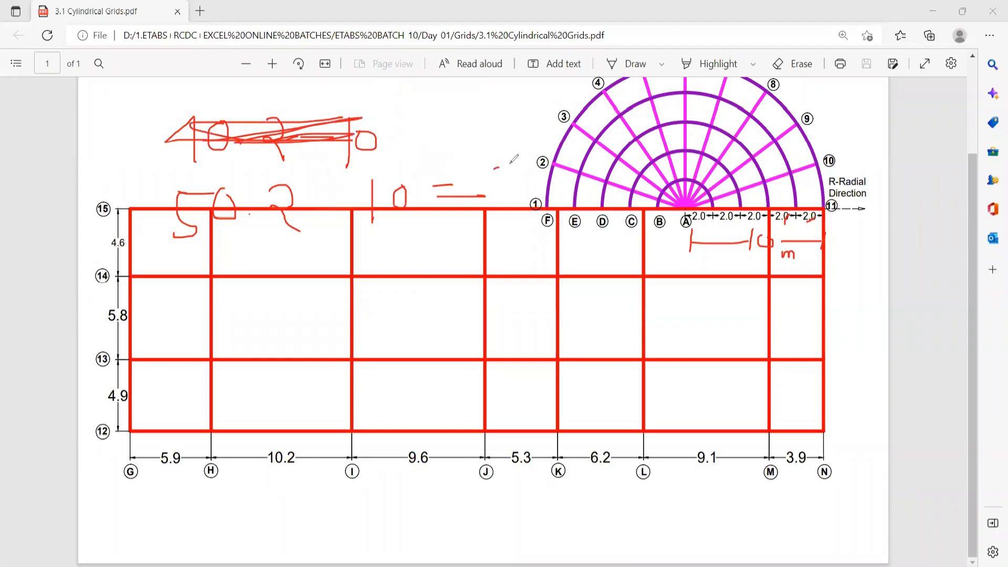
pyautogui.moveTo(503, 146); pyautogui.dragTo(525, 162)
pyautogui.moveTo(504, 147)
pyautogui.mouseDown()
pyautogui.moveTo(503, 202)
pyautogui.moveTo(520, 138)
pyautogui.moveTo(565, 185)
pyautogui.mouseUp()
pyautogui.click(531, 167)
# Write the semicircle center's coordinates x = 40.2 and y = 15.3 inside the rectangular grid.
pyautogui.click(257, 318)
pyautogui.moveTo(256, 316)
pyautogui.mouseDown()
pyautogui.moveTo(330, 316)
pyautogui.moveTo(336, 306)
pyautogui.mouseUp()
pyautogui.moveTo(375, 289)
pyautogui.mouseDown()
pyautogui.moveTo(389, 307)
pyautogui.moveTo(376, 323)
pyautogui.mouseUp()
pyautogui.moveTo(387, 311)
pyautogui.mouseDown()
pyautogui.moveTo(399, 297)
pyautogui.moveTo(391, 315)
pyautogui.moveTo(441, 332)
pyautogui.mouseUp()
pyautogui.click(416, 314)
pyautogui.moveTo(251, 356)
pyautogui.mouseDown()
pyautogui.moveTo(262, 367)
pyautogui.moveTo(252, 398)
pyautogui.mouseUp()
pyautogui.moveTo(297, 375); pyautogui.dragTo(330, 374)
pyautogui.moveTo(298, 385)
pyautogui.mouseDown()
pyautogui.moveTo(379, 381)
pyautogui.moveTo(413, 352)
pyautogui.moveTo(406, 376)
pyautogui.mouseUp()
pyautogui.moveTo(429, 353)
pyautogui.mouseDown()
pyautogui.moveTo(444, 360)
pyautogui.moveTo(429, 369)
pyautogui.mouseUp()
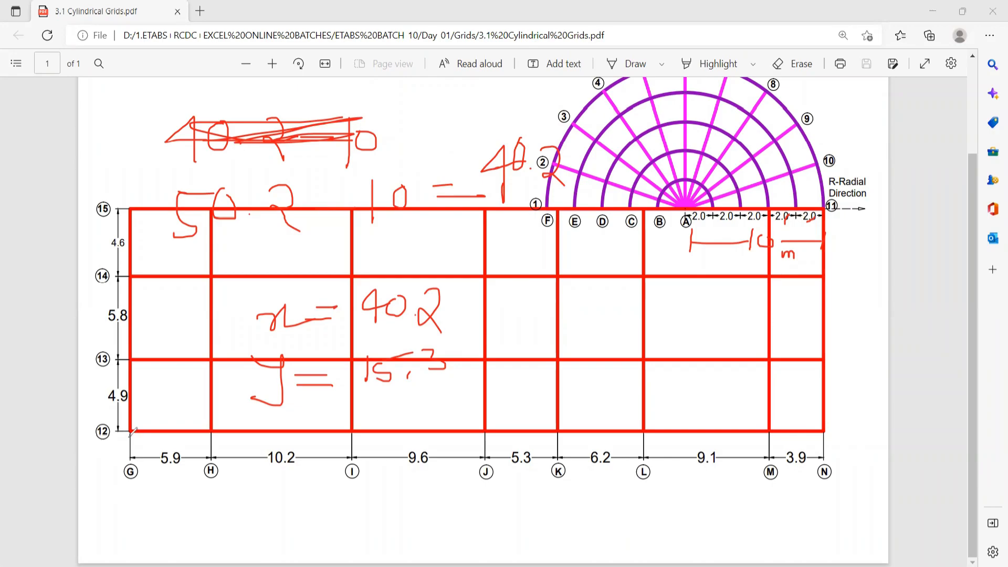
# Sketch the move from the origin at G-12 toward the semicircle, and clear all annotations from the drawing.
pyautogui.moveTo(142, 421)
pyautogui.mouseDown()
pyautogui.moveTo(126, 452)
pyautogui.moveTo(138, 423)
pyautogui.moveTo(152, 446)
pyautogui.moveTo(760, 249)
pyautogui.mouseUp()
pyautogui.moveTo(764, 188); pyautogui.dragTo(754, 167)
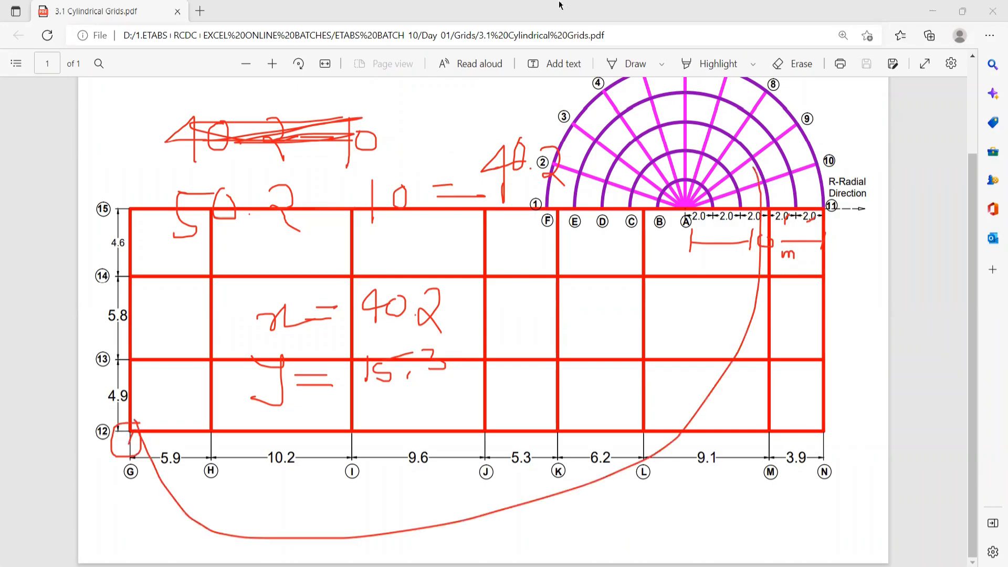
pyautogui.click(559, 2)
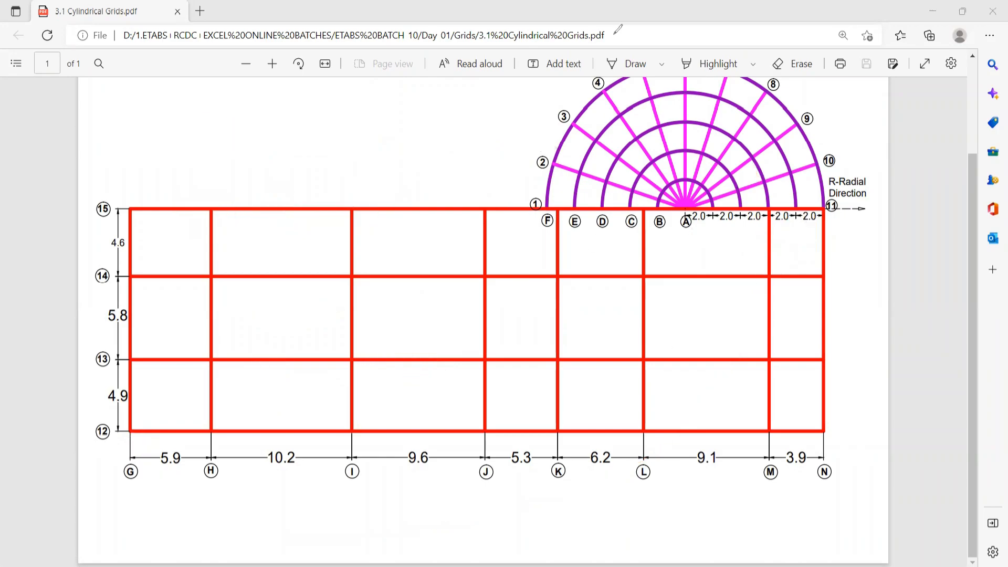
# Switch to ETABS and set the origin of cylindrical grid system G2 to Global X 40.2 m and Global Y 15.3 m.
pyautogui.hotkey('alt', 'Tab')
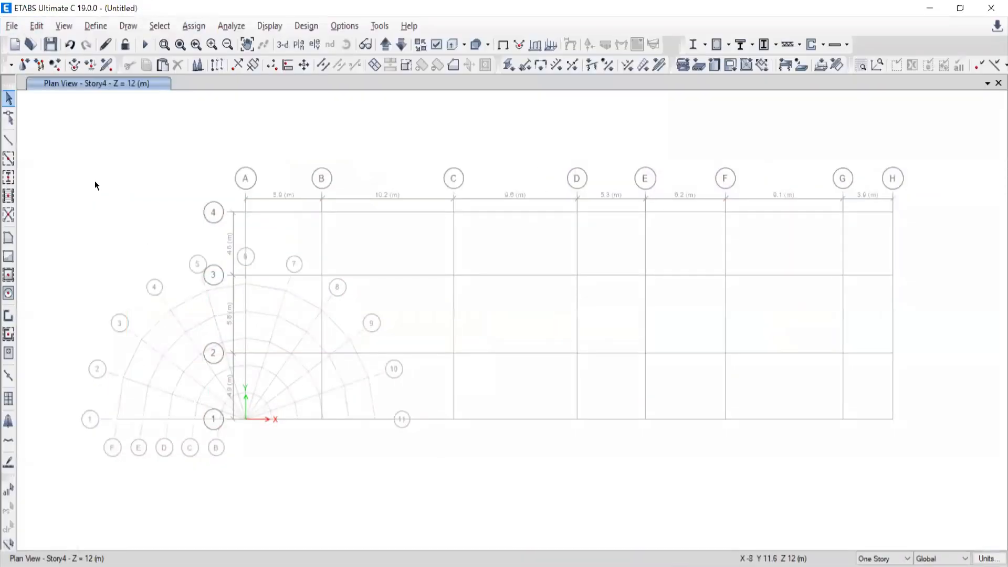
pyautogui.click(36, 26)
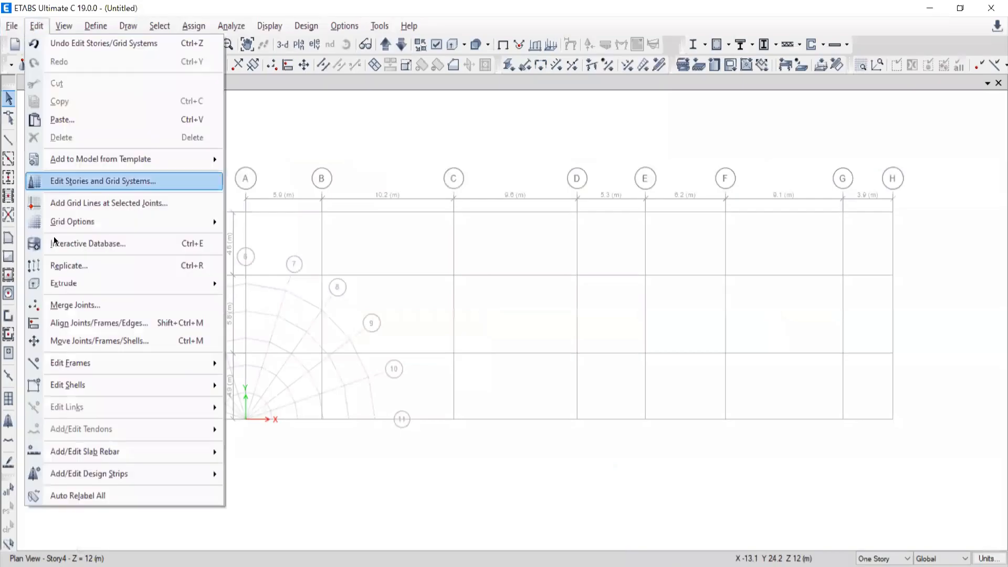
pyautogui.click(52, 184)
pyautogui.click(366, 292)
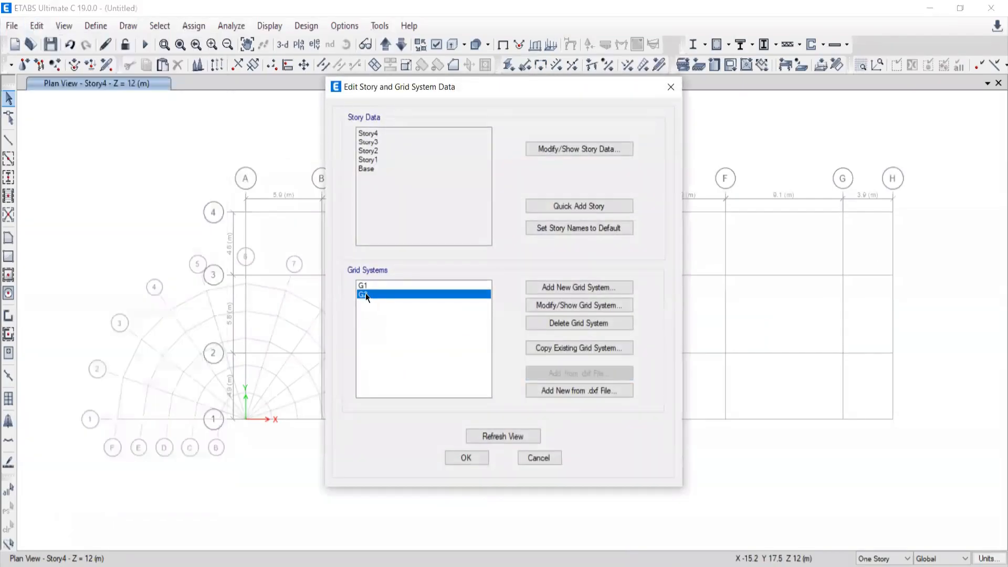
pyautogui.click(587, 303)
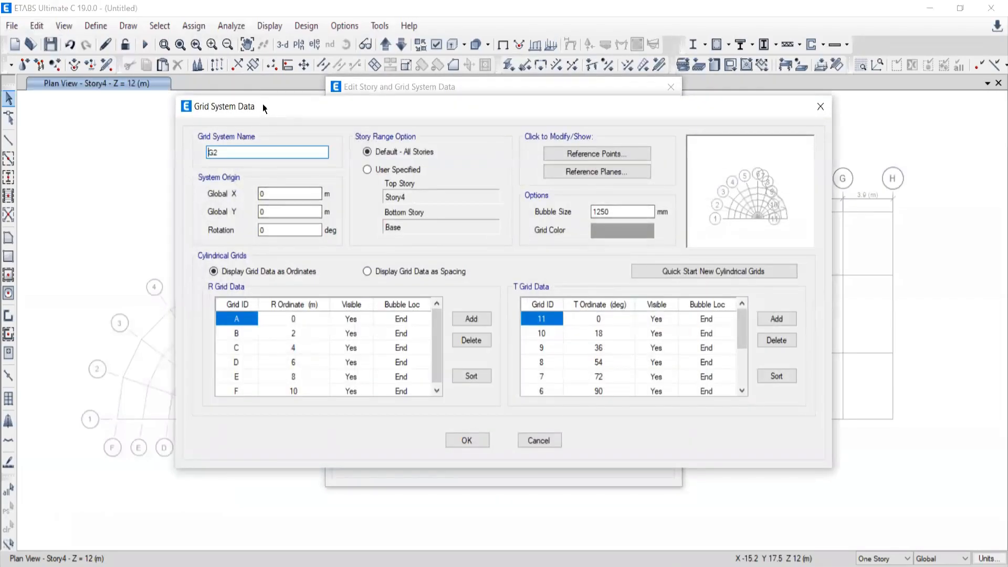
pyautogui.moveTo(262, 104); pyautogui.dragTo(313, 152)
pyautogui.press('Tab')
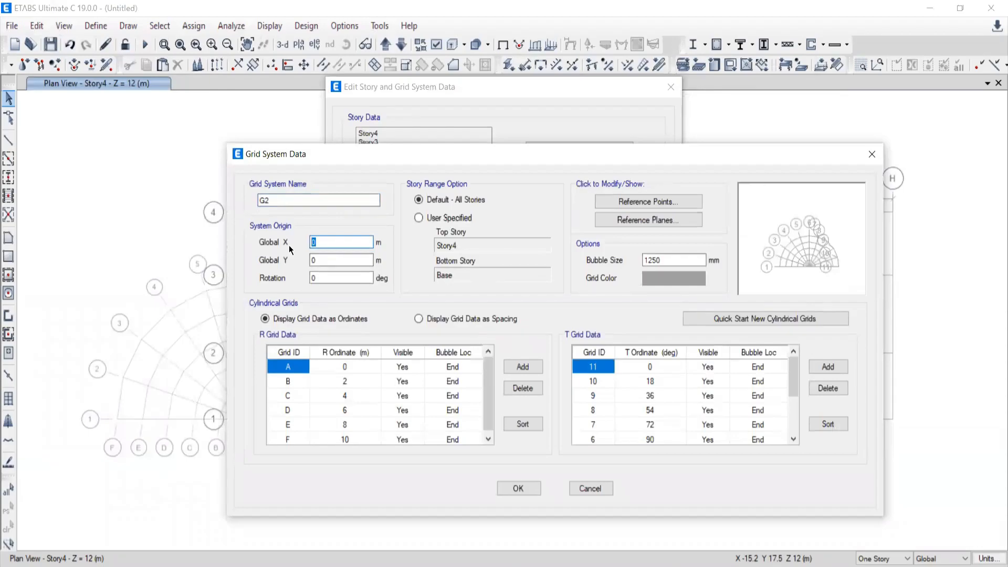
pyautogui.write('0.2')
pyautogui.press('Tab')
pyautogui.write('15.3')
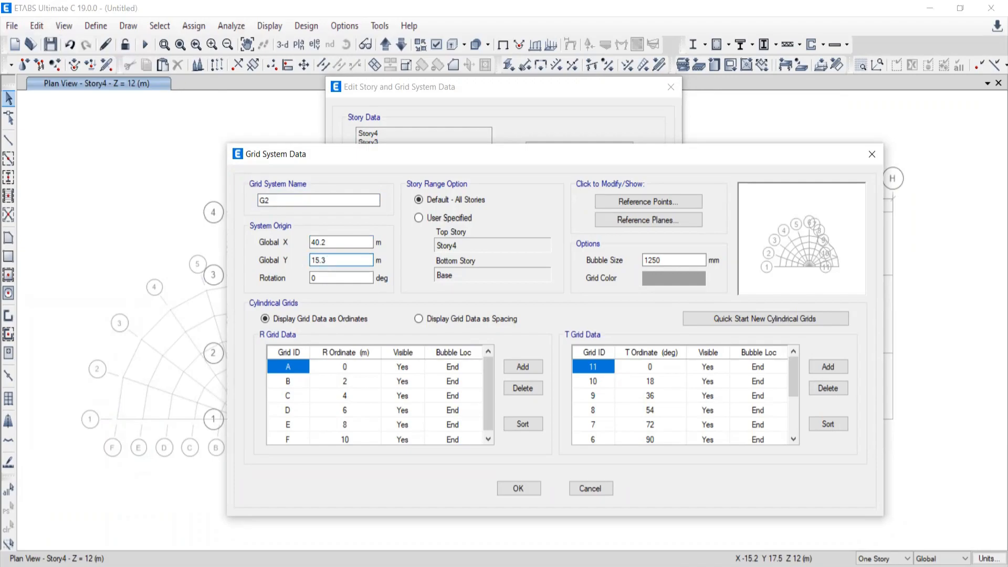
# Change the grid color of G2 to red and apply the grid system edits to the model.
pyautogui.click(669, 275)
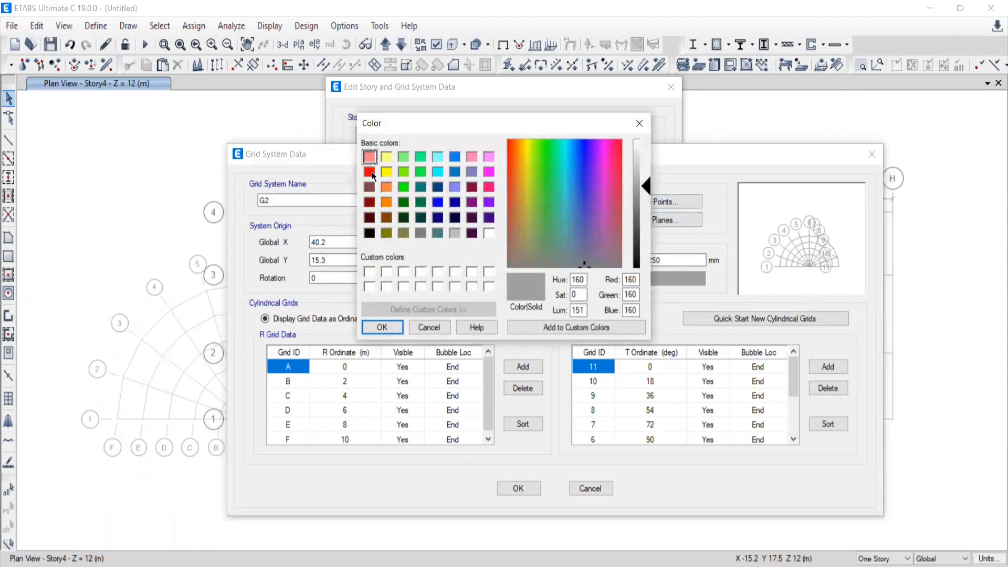
pyautogui.click(369, 173)
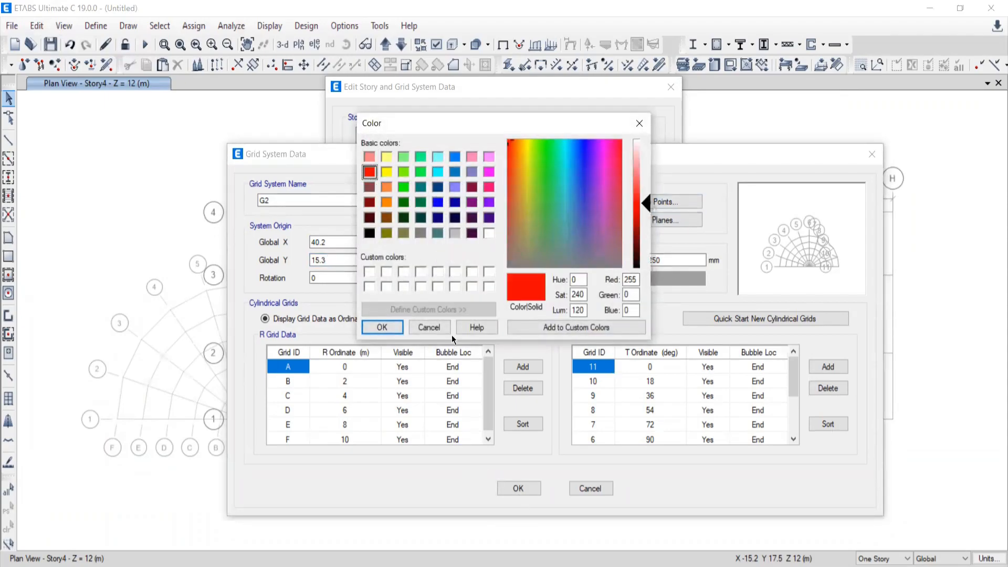
pyautogui.click(381, 327)
pyautogui.click(525, 488)
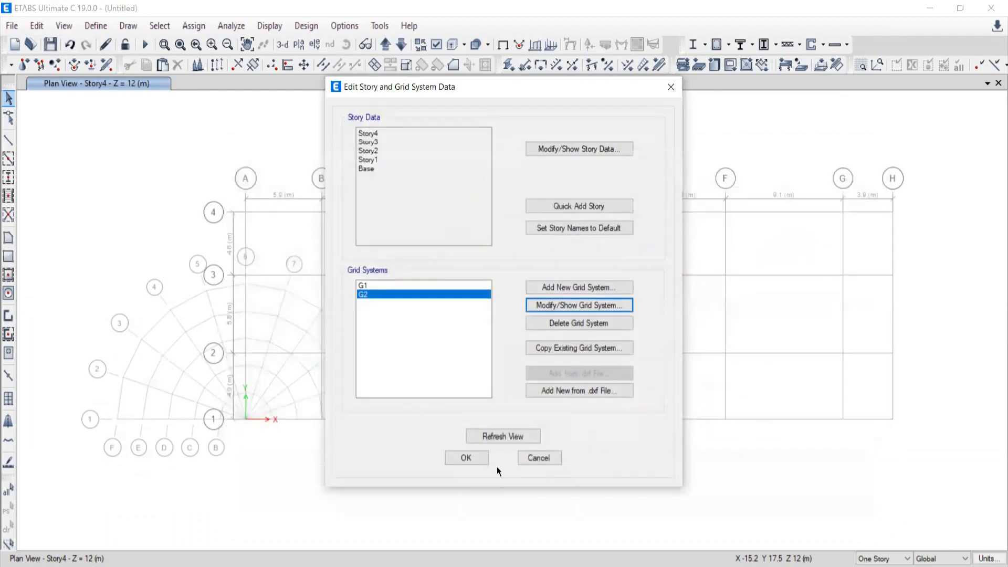
pyautogui.click(459, 458)
pyautogui.moveTo(663, 433); pyautogui.dragTo(565, 357, button='middle')
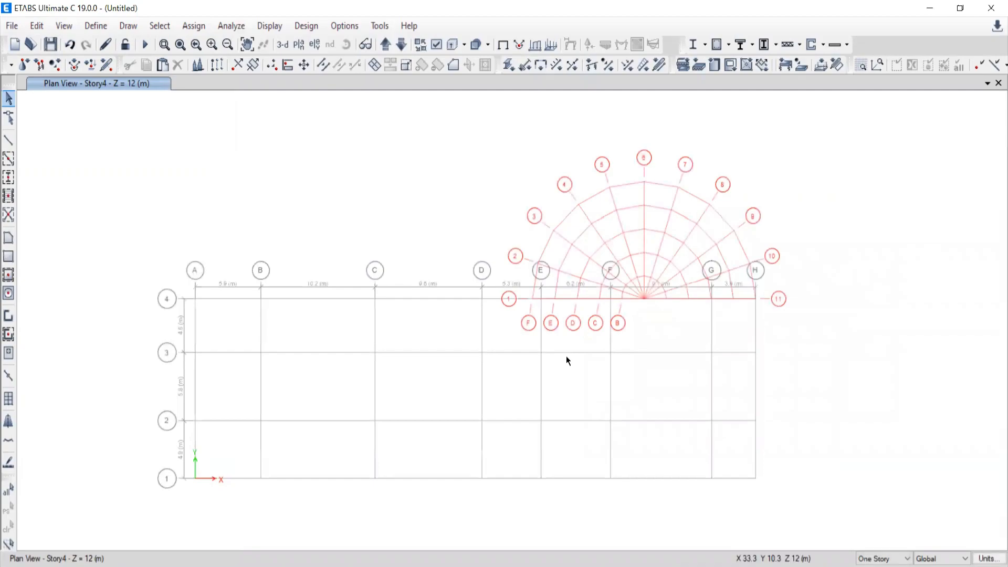
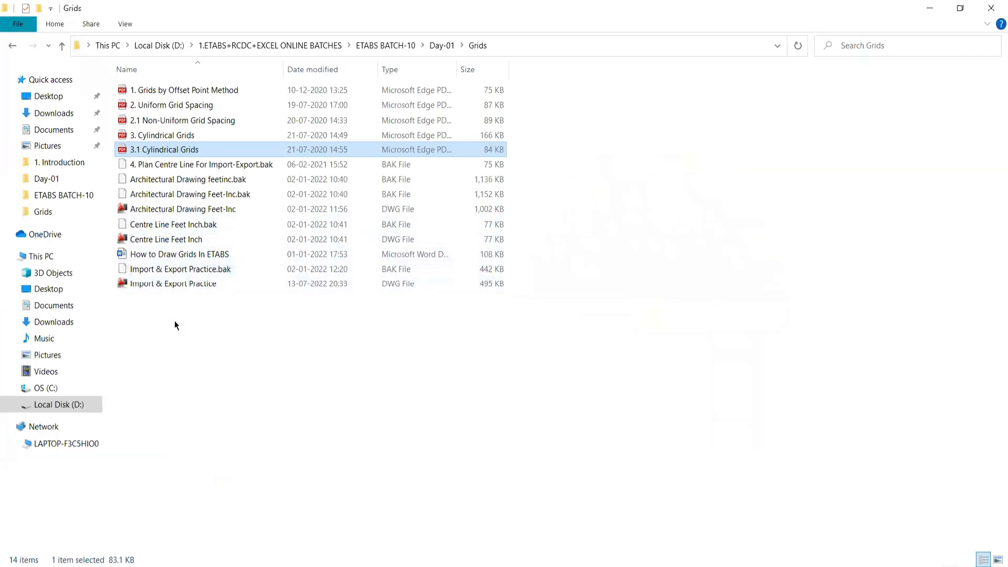
# Open the Import & Export Practice DWG drawing in AutoCAD and dismiss the Autodesk Exchange startup window.
pyautogui.doubleClick(157, 284)
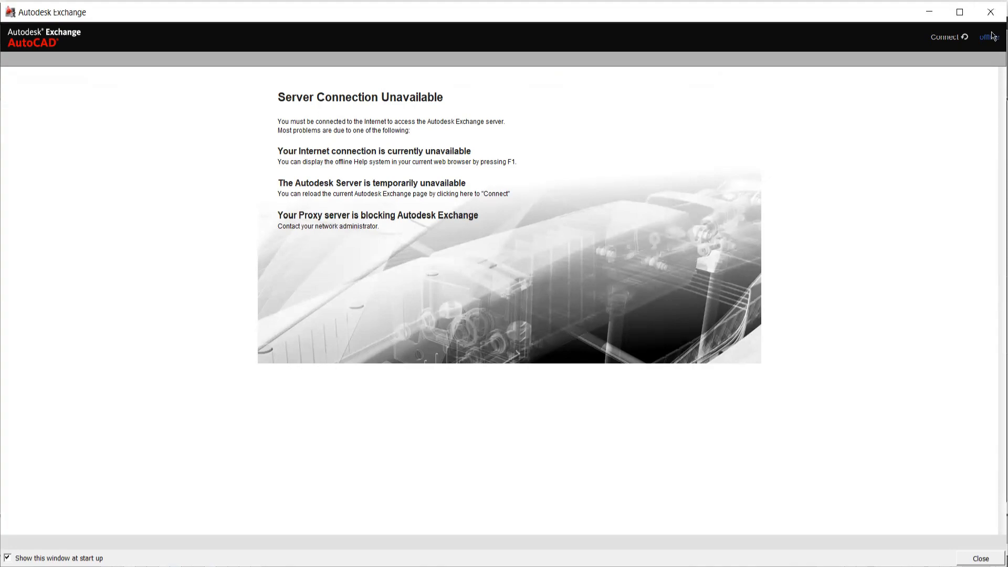
pyautogui.click(989, 12)
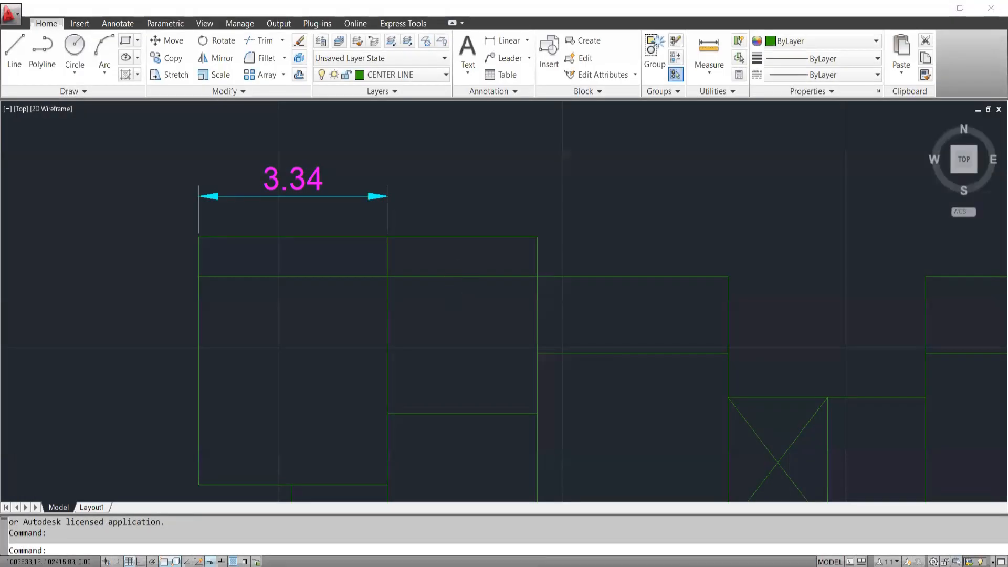
# Examine the extent and line arrangement of the complete centre-line plan with the 3.34 dimension.
pyautogui.scroll(-3, 454, 298)
pyautogui.moveTo(570, 376); pyautogui.dragTo(498, 204, button='middle')
pyautogui.scroll(-2, 441, 313)
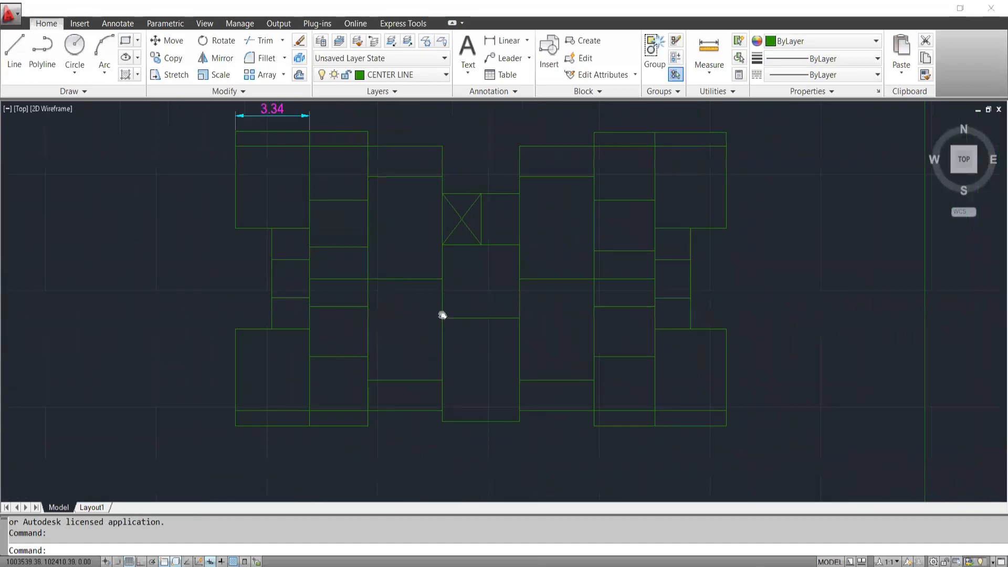
pyautogui.scroll(-5, 502, 231)
pyautogui.moveTo(473, 315)
pyautogui.mouseDown(button='middle')
pyautogui.moveTo(335, 314)
pyautogui.moveTo(301, 353)
pyautogui.moveTo(509, 360)
pyautogui.moveTo(674, 382)
pyautogui.mouseUp(button='middle')
pyautogui.scroll(2, 306, 335)
pyautogui.scroll(2, 504, 313)
pyautogui.moveTo(544, 337)
pyautogui.mouseDown(button='middle')
pyautogui.moveTo(529, 323)
pyautogui.moveTo(513, 360)
pyautogui.mouseUp(button='middle')
pyautogui.scroll(2, 520, 362)
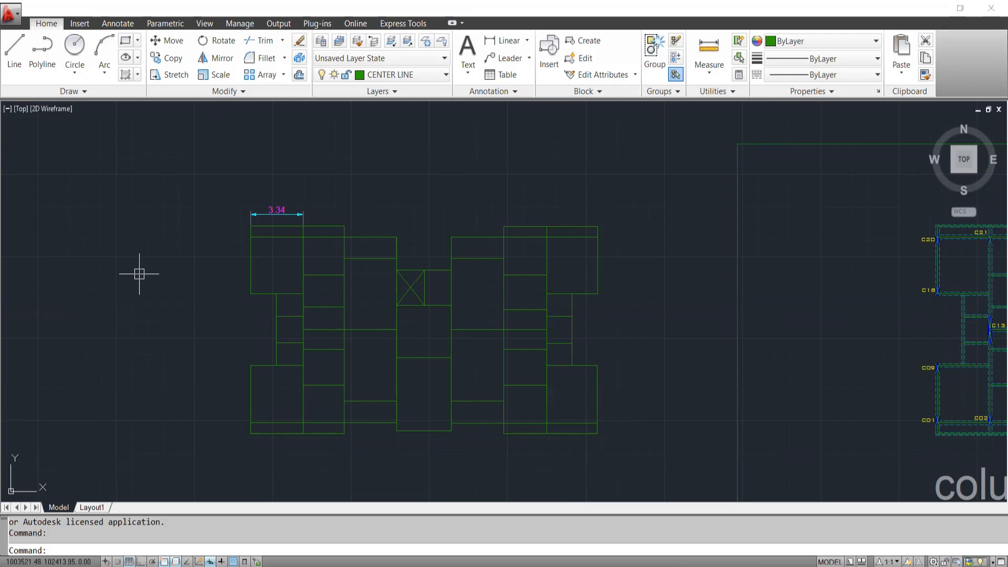
pyautogui.moveTo(420, 396)
pyautogui.mouseDown(button='middle')
pyautogui.moveTo(381, 402)
pyautogui.moveTo(394, 413)
pyautogui.mouseUp(button='middle')
pyautogui.moveTo(433, 363); pyautogui.dragTo(473, 311, button='middle')
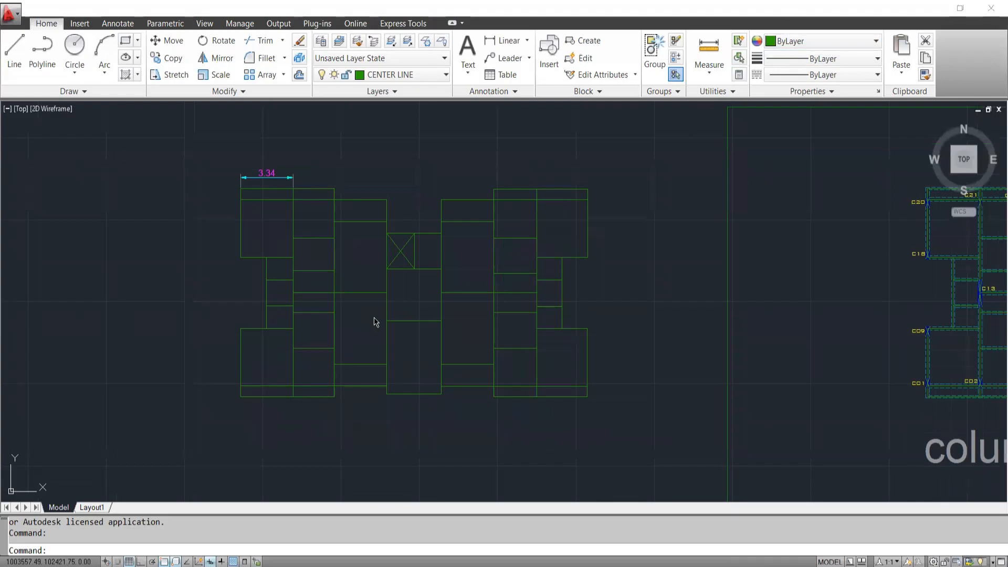
pyautogui.moveTo(311, 291); pyautogui.dragTo(297, 288, button='middle')
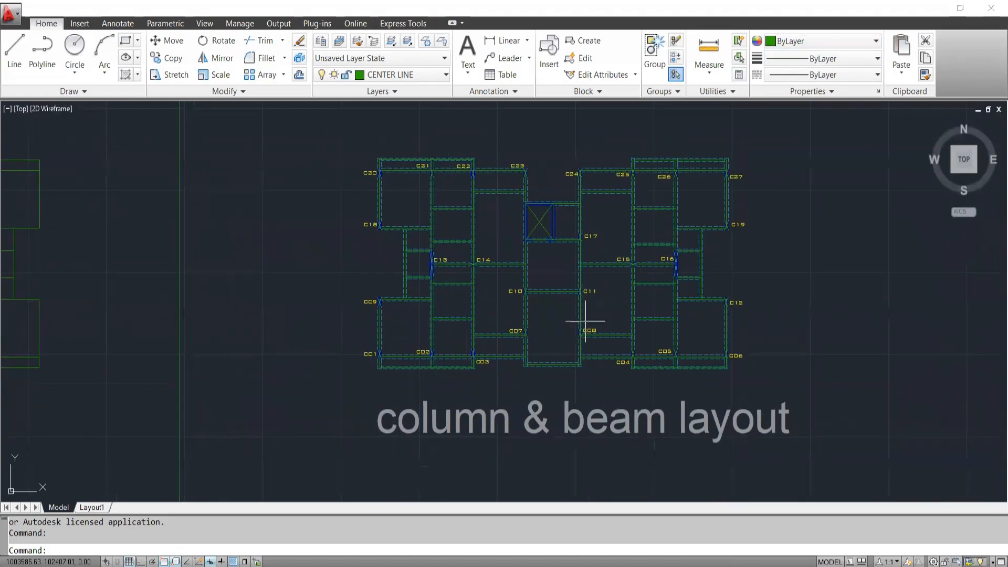
# Compare the framed column & beam layout of PLAN NO.-2 with the centre-line plan beside it.
pyautogui.moveTo(536, 279); pyautogui.dragTo(476, 322, button='middle')
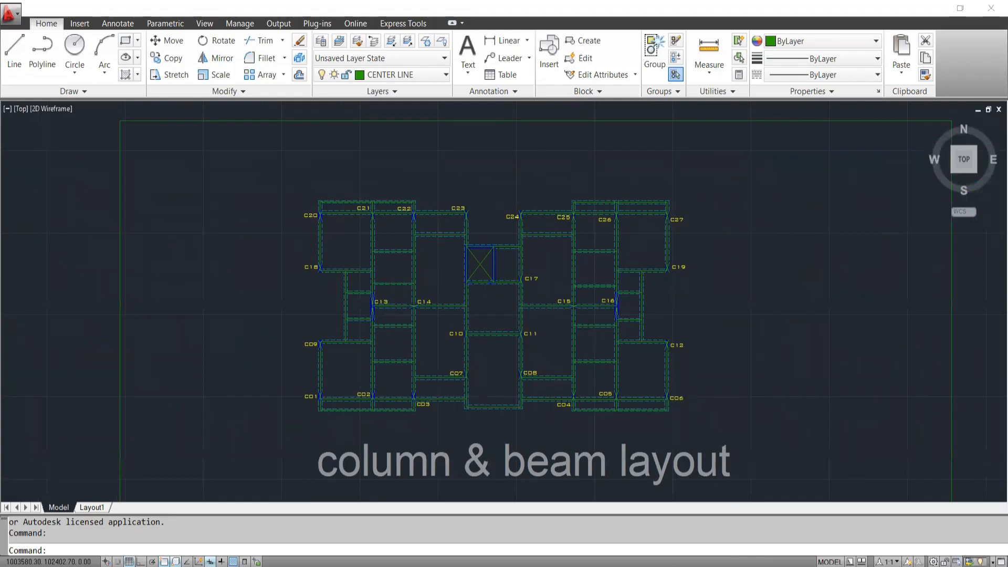
pyautogui.scroll(4, 440, 429)
pyautogui.scroll(-2, 544, 288)
pyautogui.scroll(-3, 553, 306)
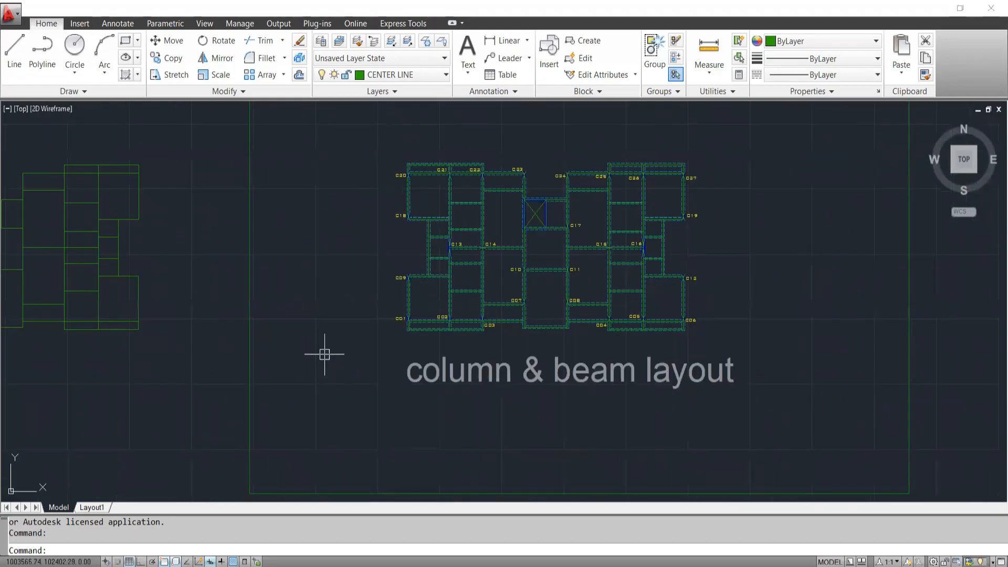
pyautogui.moveTo(325, 353); pyautogui.dragTo(590, 420, button='middle')
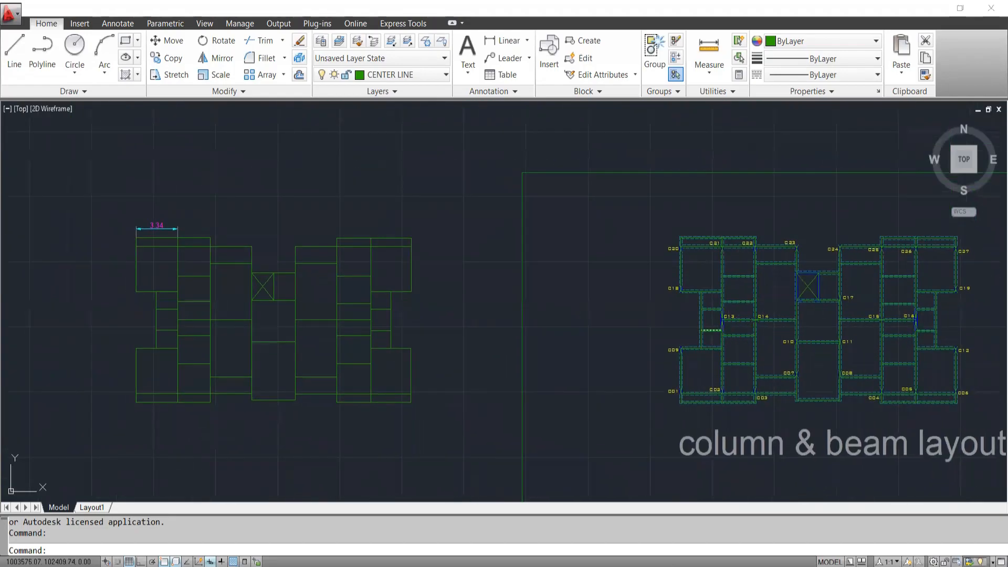
pyautogui.moveTo(735, 295); pyautogui.dragTo(691, 285, button='middle')
pyautogui.scroll(3, 691, 286)
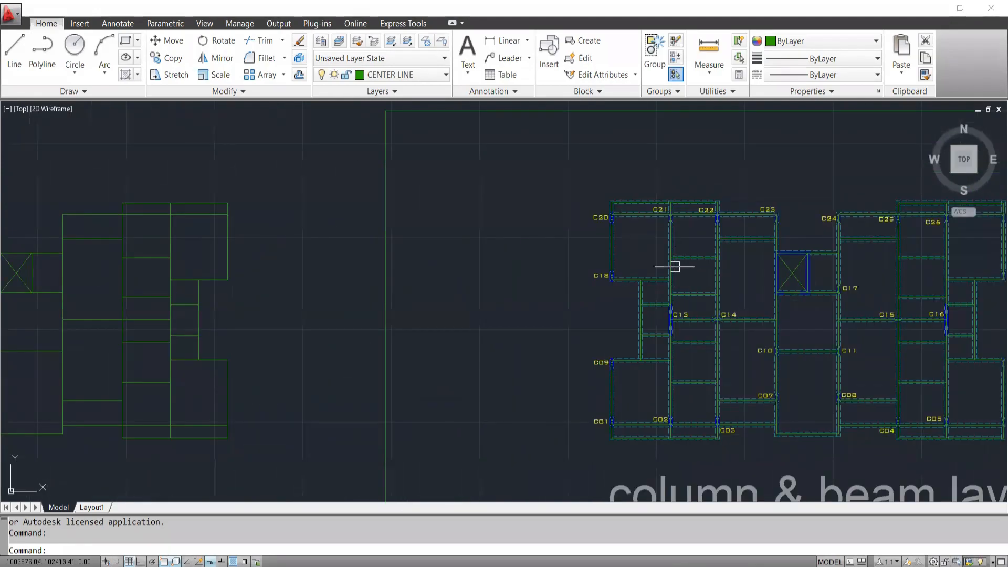
pyautogui.scroll(-8, 563, 327)
pyautogui.moveTo(300, 374); pyautogui.dragTo(385, 374, button='middle')
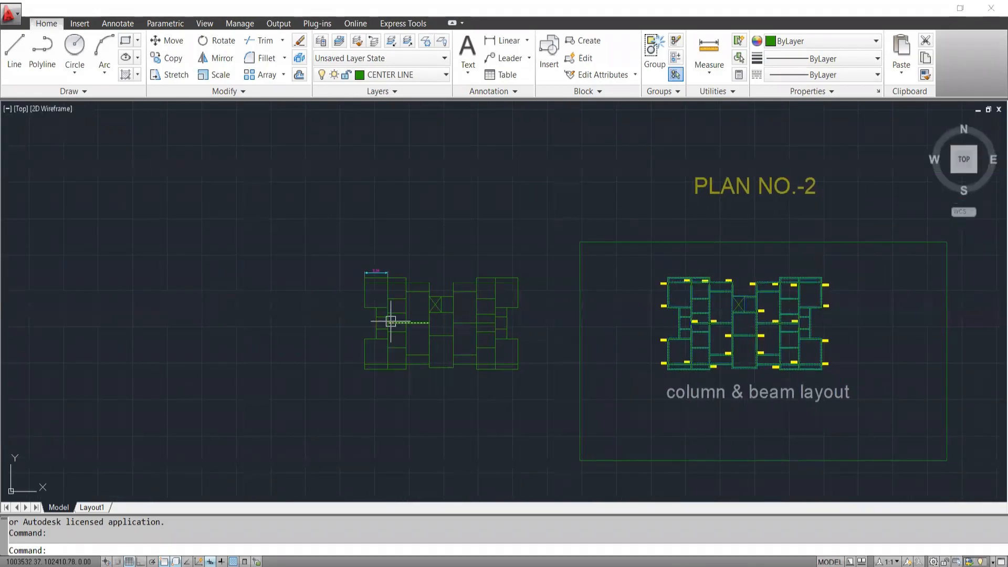
pyautogui.scroll(3, 395, 321)
pyautogui.moveTo(767, 368)
pyautogui.mouseDown(button='middle')
pyautogui.moveTo(327, 367)
pyautogui.moveTo(300, 380)
pyautogui.mouseUp(button='middle')
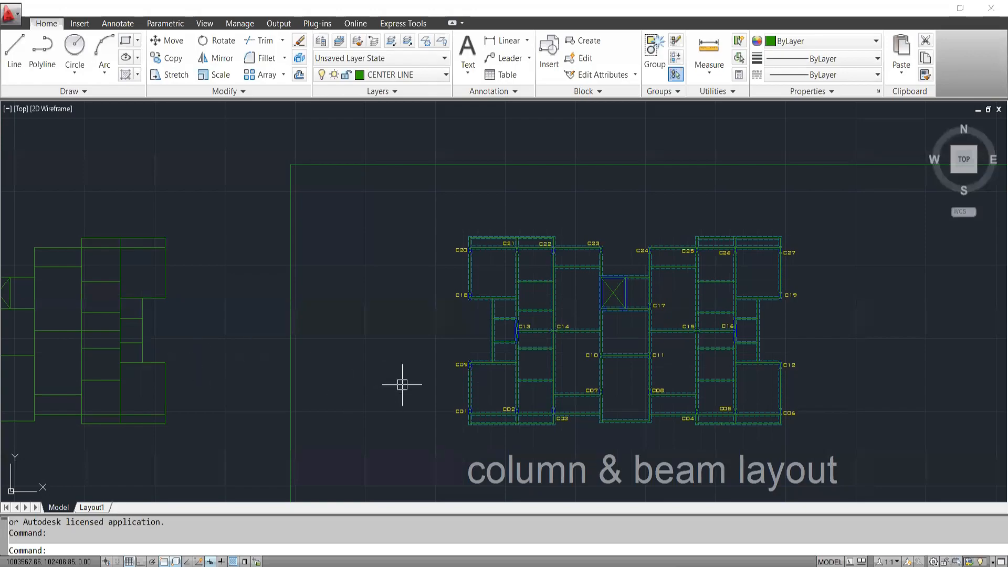
pyautogui.scroll(-4, 402, 380)
pyautogui.scroll(4, 551, 434)
pyautogui.moveTo(421, 357); pyautogui.dragTo(483, 403, button='middle')
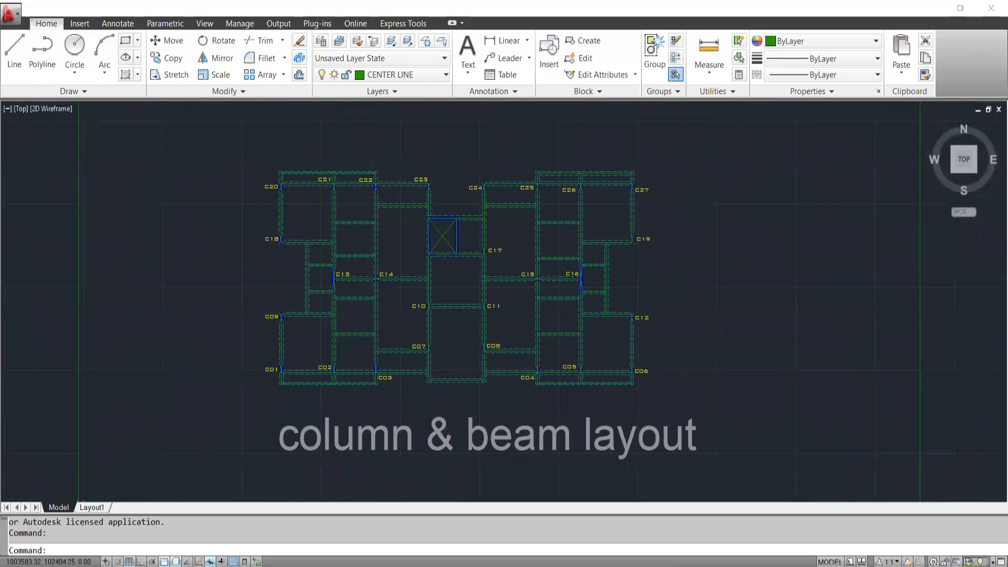
# Examine the column marks and beam lines in the middle bays of the column & beam layout.
pyautogui.scroll(3, 378, 304)
pyautogui.scroll(2, 409, 260)
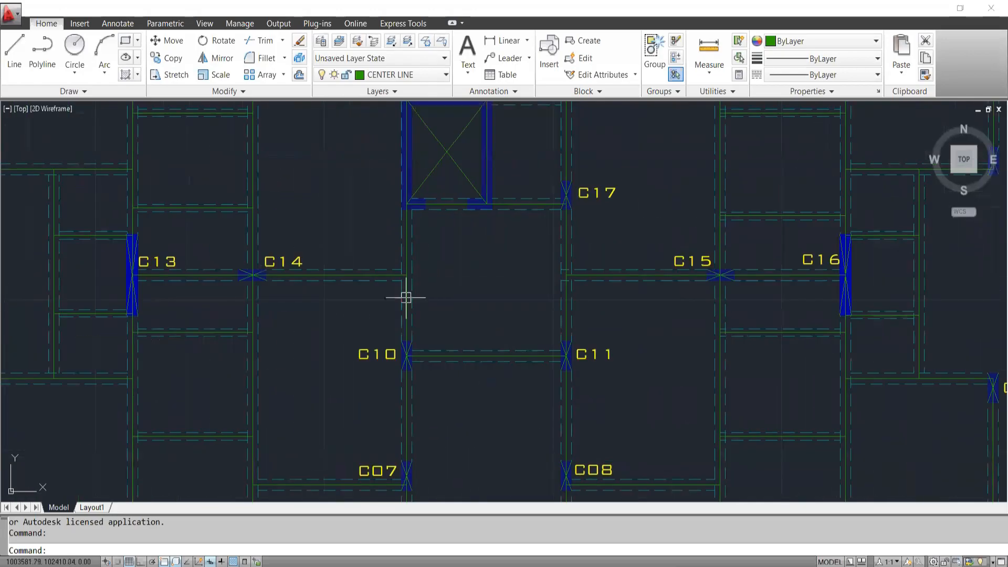
pyautogui.scroll(-5, 524, 331)
pyautogui.scroll(3, 545, 344)
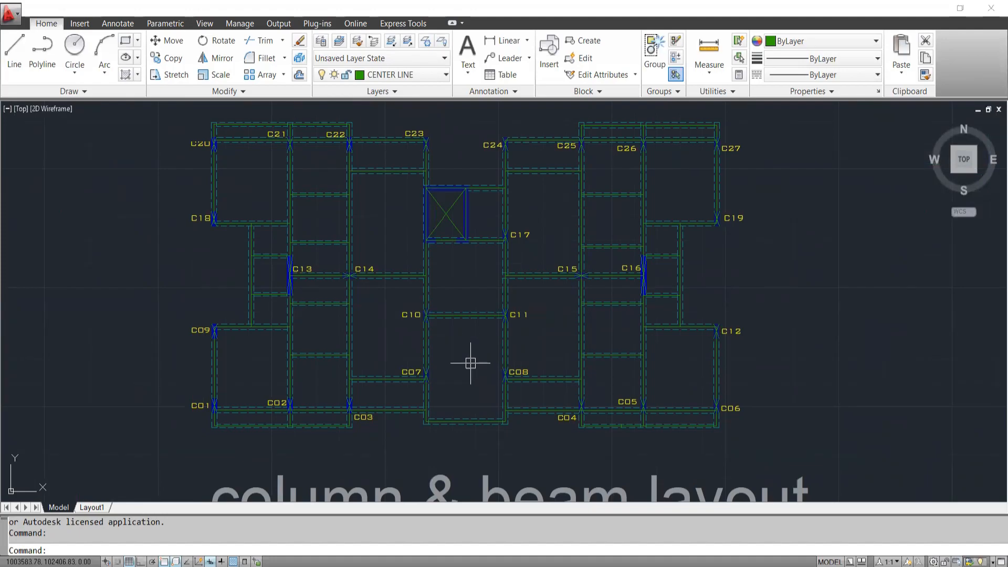
pyautogui.scroll(-4, 469, 365)
pyautogui.scroll(5, 465, 367)
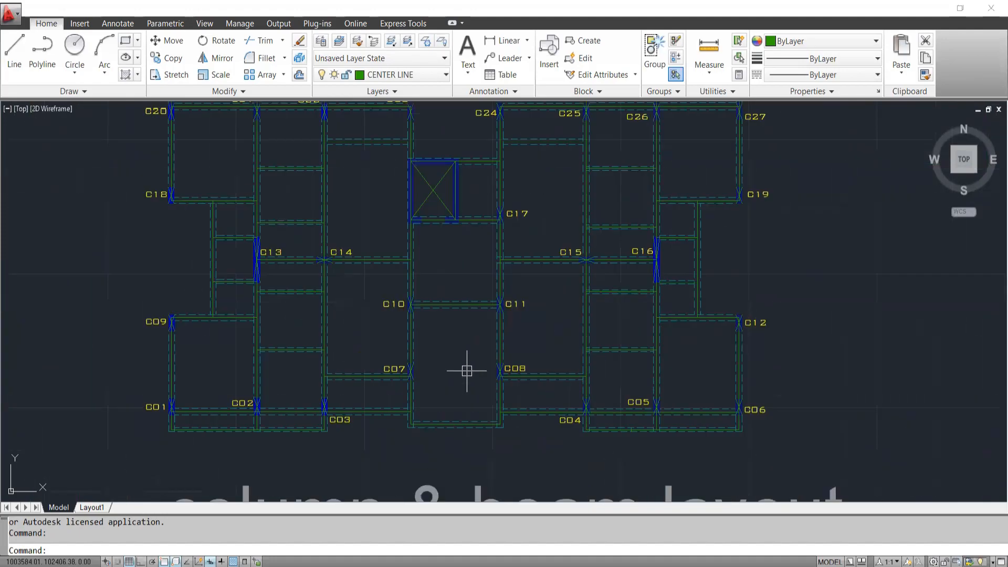
pyautogui.scroll(-2, 467, 371)
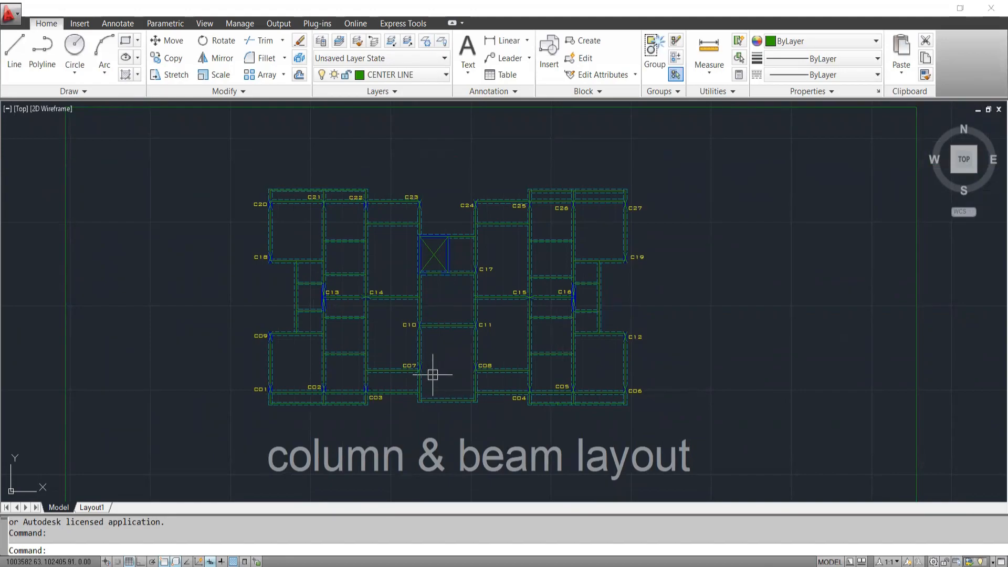
pyautogui.scroll(-5, 435, 377)
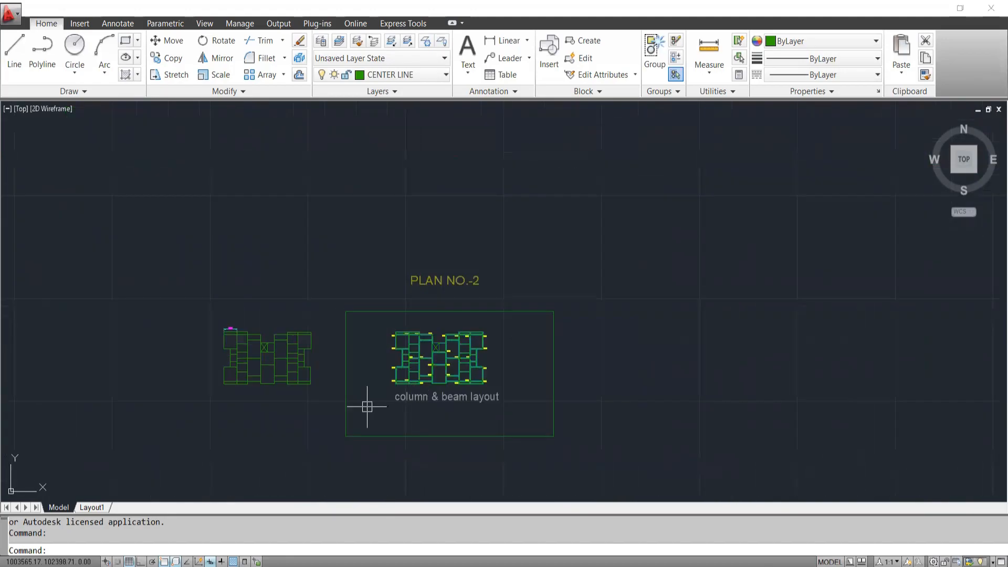
pyautogui.scroll(6, 451, 359)
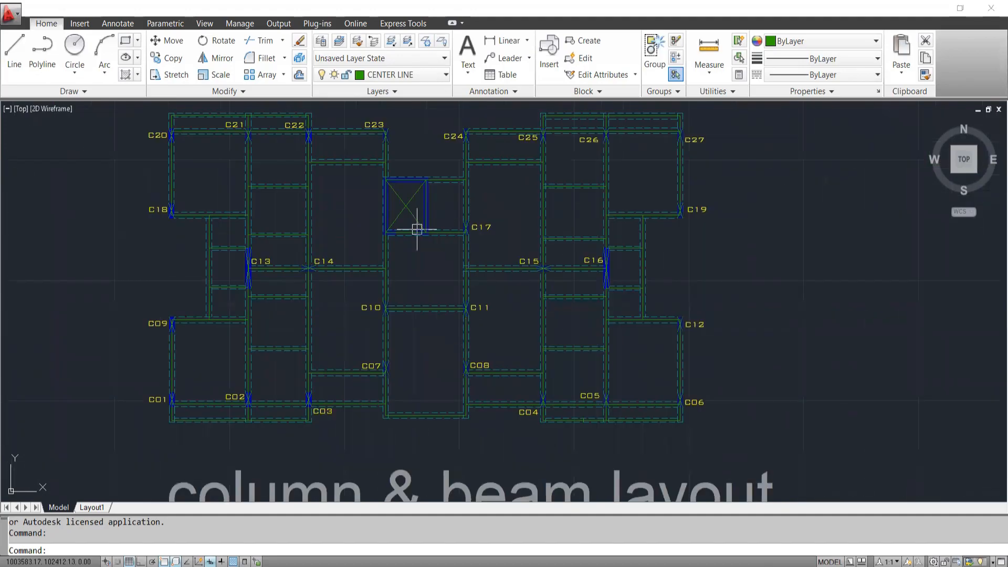
pyautogui.scroll(2, 266, 209)
pyautogui.scroll(-6, 266, 315)
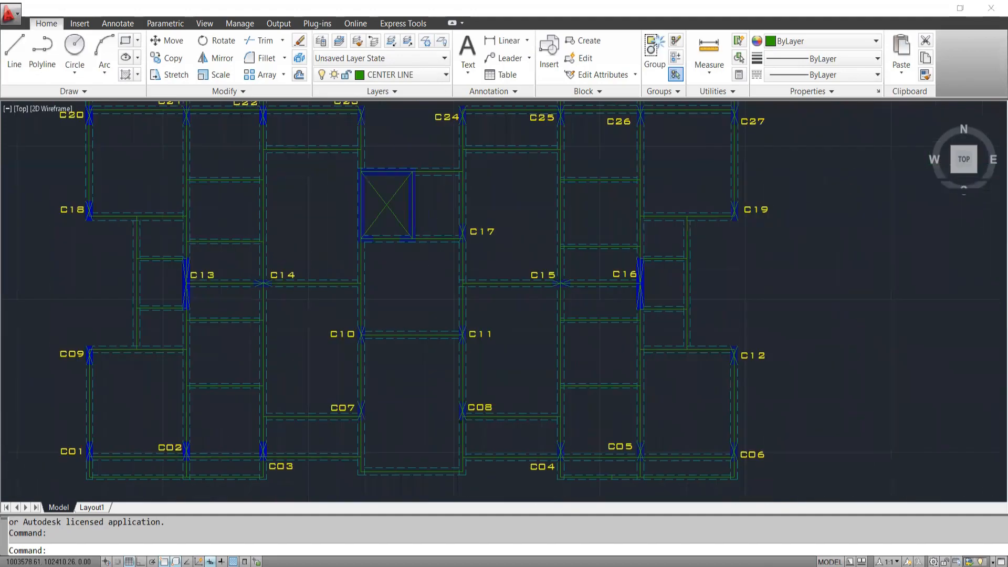
# Examine the line junctions and bay divisions of the centre-line plan.
pyautogui.moveTo(235, 354)
pyautogui.mouseDown(button='middle')
pyautogui.moveTo(385, 349)
pyautogui.moveTo(364, 355)
pyautogui.moveTo(601, 376)
pyautogui.mouseUp(button='middle')
pyautogui.scroll(6, 354, 323)
pyautogui.scroll(3, 605, 392)
pyautogui.scroll(2, 337, 355)
pyautogui.scroll(-6, 474, 411)
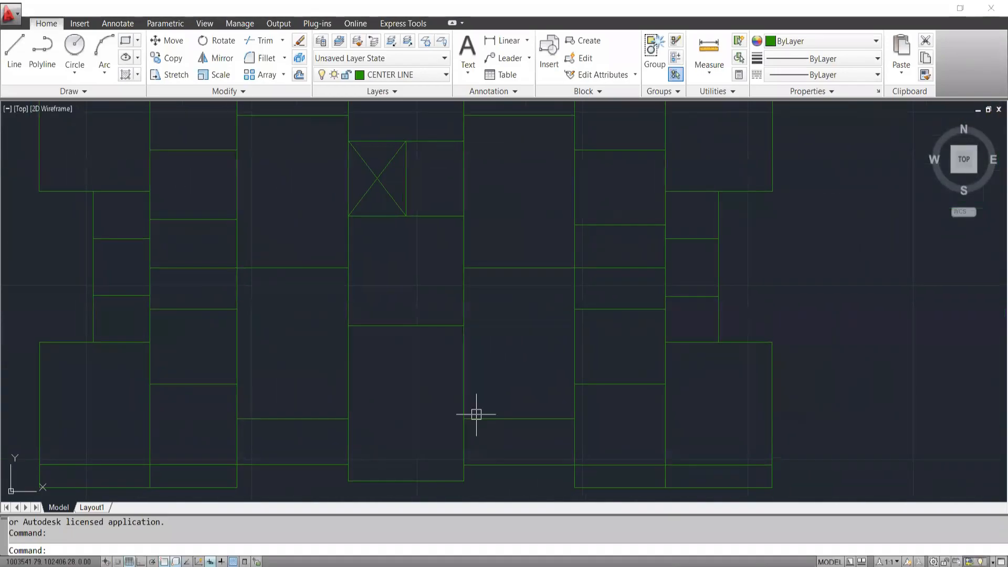
pyautogui.scroll(2, 456, 407)
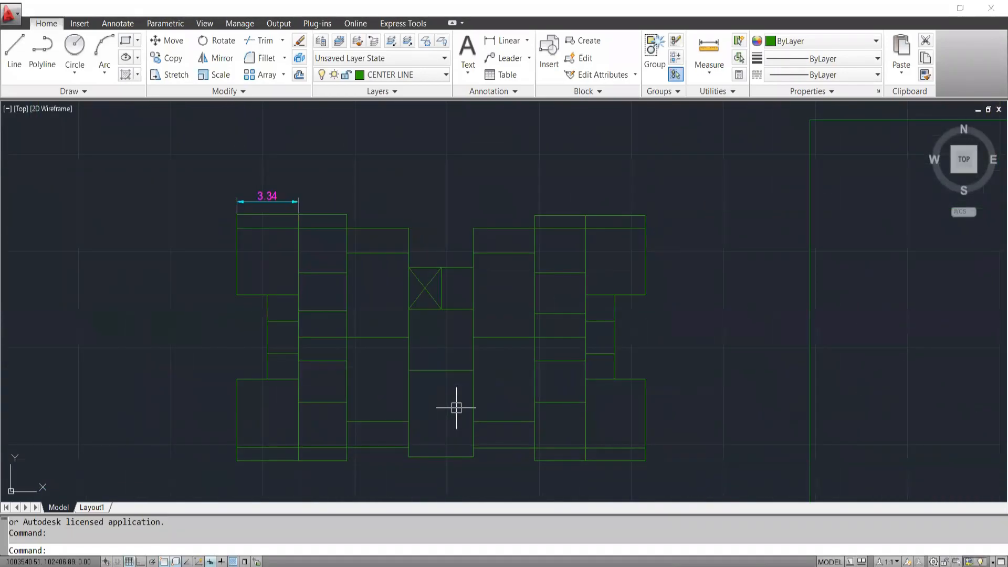
pyautogui.moveTo(457, 408); pyautogui.dragTo(428, 357, button='middle')
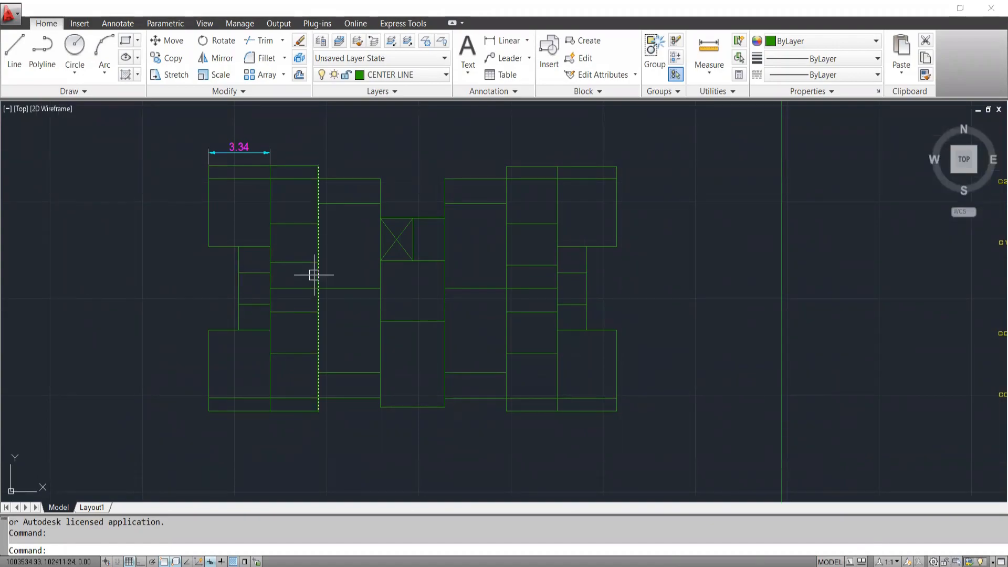
pyautogui.moveTo(432, 326)
pyautogui.mouseDown(button='middle')
pyautogui.moveTo(397, 298)
pyautogui.moveTo(403, 307)
pyautogui.mouseUp(button='middle')
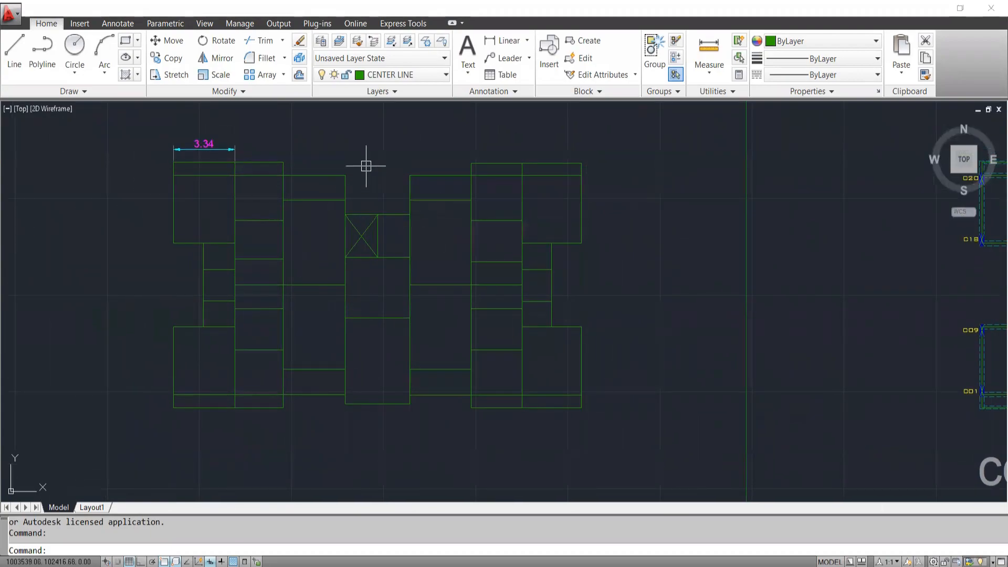
# Inspect the individual centre lines beside the crossed shaft, including their layer, and review the whole centre-line plan.
pyautogui.scroll(2, 370, 166)
pyautogui.click(339, 147)
pyautogui.click(266, 237)
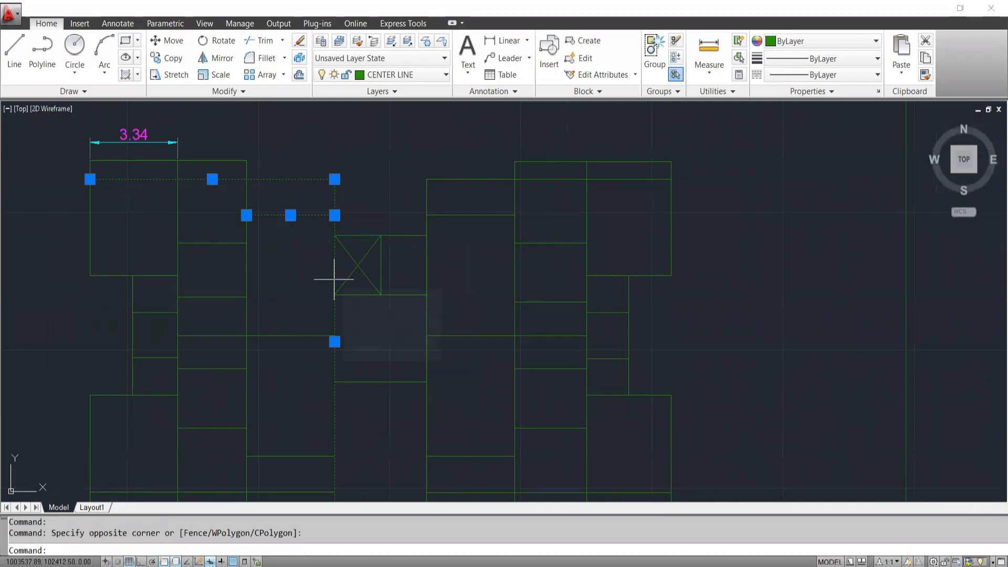
pyautogui.press('Escape')
pyautogui.moveTo(333, 279)
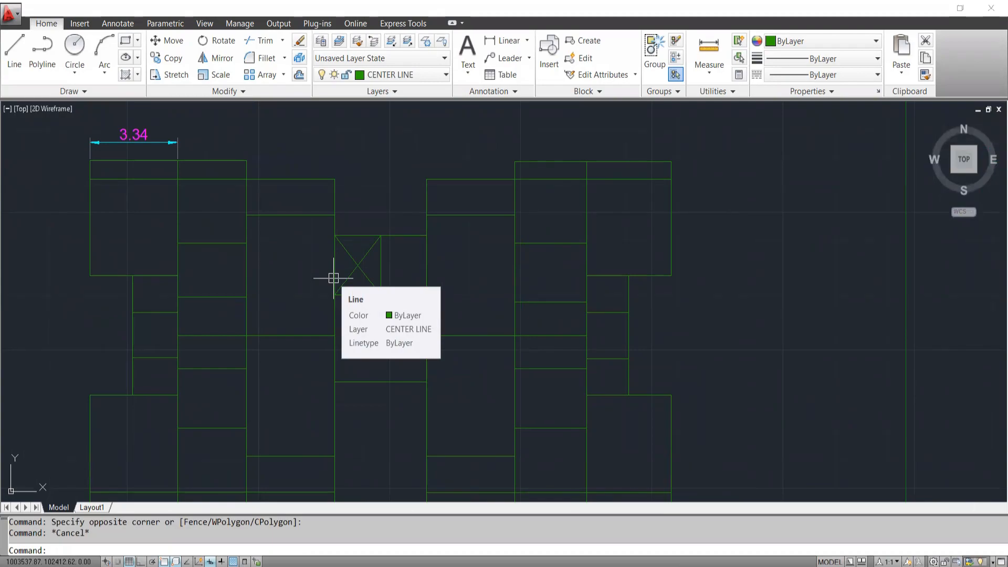
pyautogui.scroll(-2, 247, 313)
pyautogui.moveTo(385, 339); pyautogui.dragTo(351, 336, button='middle')
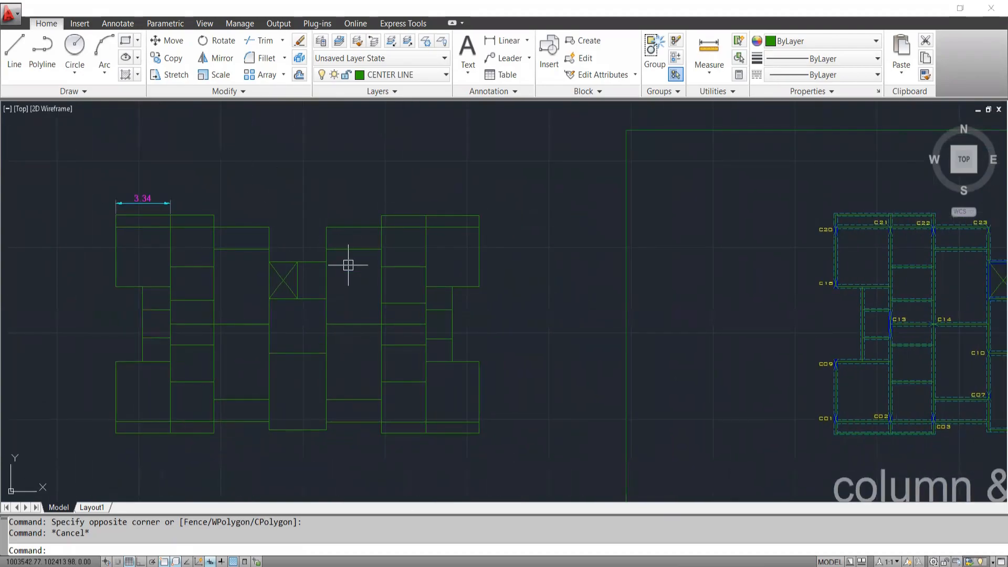
pyautogui.scroll(-3, 370, 289)
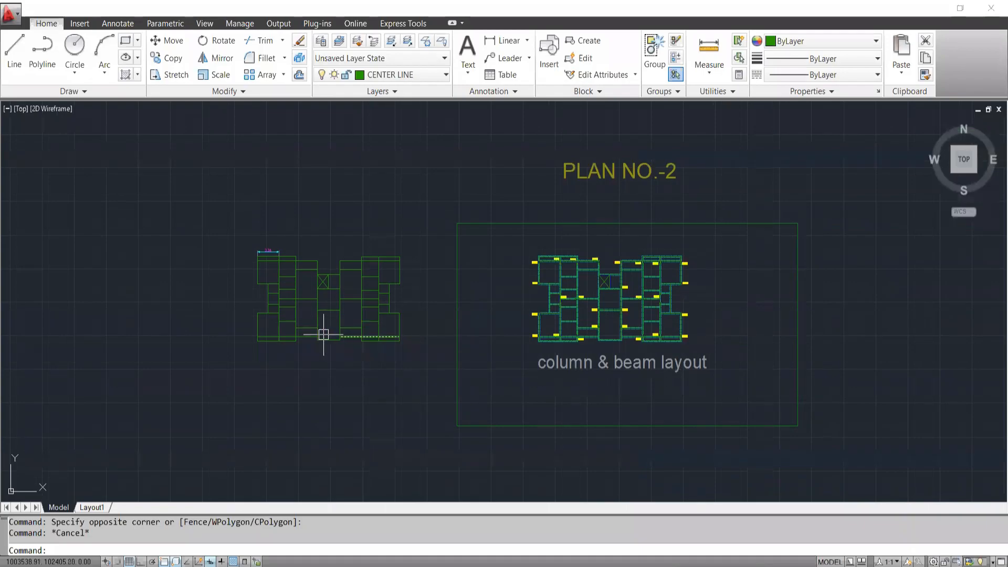
pyautogui.scroll(2, 325, 335)
pyautogui.scroll(2, 326, 383)
pyautogui.moveTo(351, 278); pyautogui.dragTo(353, 314, button='middle')
pyautogui.scroll(2, 346, 315)
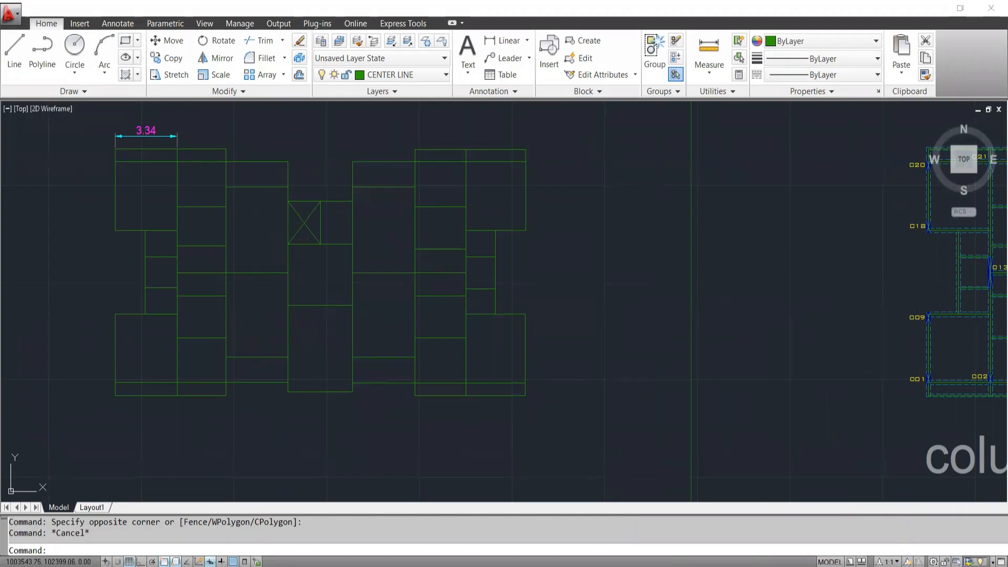
# Annotate the area beside the centre-line plan with a CAD box and an underlined file extension below it.
pyautogui.moveTo(586, 313)
pyautogui.mouseDown()
pyautogui.moveTo(593, 282)
pyautogui.moveTo(595, 326)
pyautogui.mouseUp()
pyautogui.moveTo(648, 566); pyautogui.dragTo(664, 427)
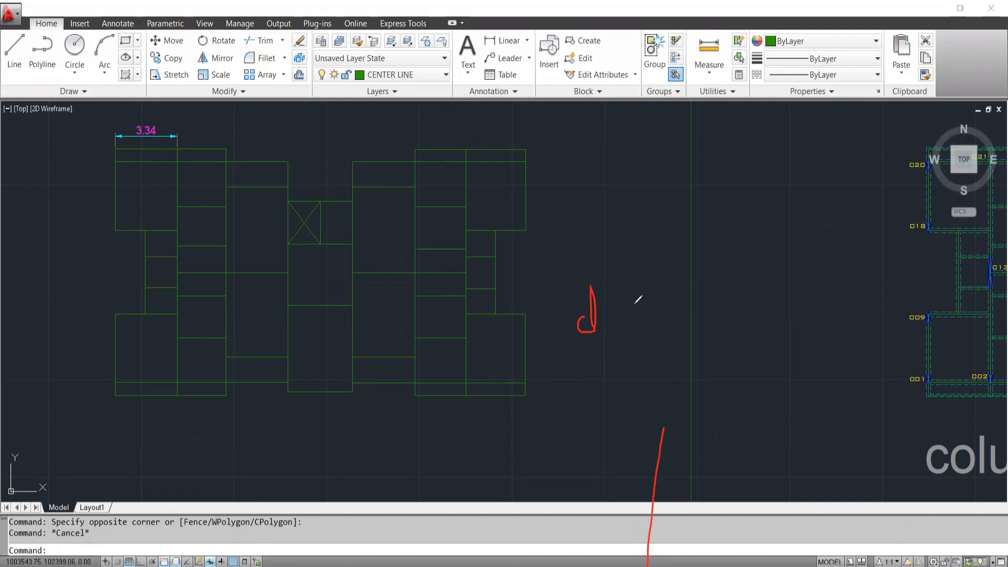
pyautogui.moveTo(622, 344); pyautogui.dragTo(629, 386)
pyautogui.moveTo(659, 334); pyautogui.dragTo(655, 388)
pyautogui.moveTo(598, 417)
pyautogui.mouseDown()
pyautogui.moveTo(658, 413)
pyautogui.moveTo(643, 434)
pyautogui.mouseUp()
pyautogui.moveTo(43, 157); pyautogui.dragTo(111, 207)
pyautogui.moveTo(627, 170)
pyautogui.mouseDown()
pyautogui.moveTo(837, 258)
pyautogui.moveTo(590, 336)
pyautogui.mouseUp()
pyautogui.moveTo(584, 200); pyautogui.dragTo(596, 362)
pyautogui.moveTo(603, 156)
pyautogui.mouseDown()
pyautogui.moveTo(605, 140)
pyautogui.moveTo(629, 141)
pyautogui.mouseUp()
# Sketch a curve from the CAD box to a second handwritten file extension, .dxf, and underline it twice.
pyautogui.moveTo(791, 197); pyautogui.dragTo(850, 342)
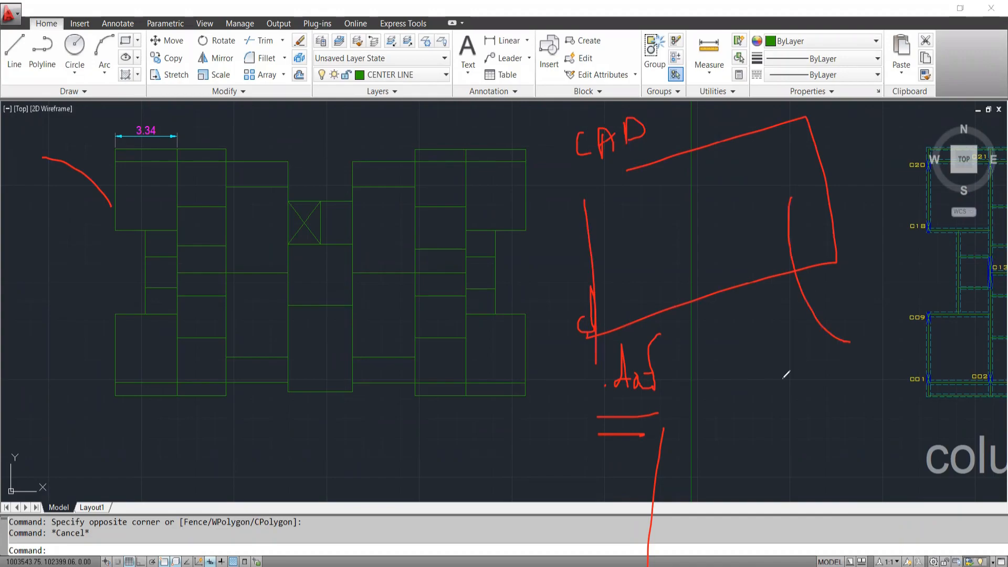
pyautogui.moveTo(798, 374)
pyautogui.mouseDown()
pyautogui.moveTo(817, 372)
pyautogui.moveTo(845, 396)
pyautogui.moveTo(842, 416)
pyautogui.moveTo(876, 382)
pyautogui.mouseUp()
pyautogui.moveTo(785, 441); pyautogui.dragTo(843, 428)
pyautogui.moveTo(797, 451); pyautogui.dragTo(873, 450)
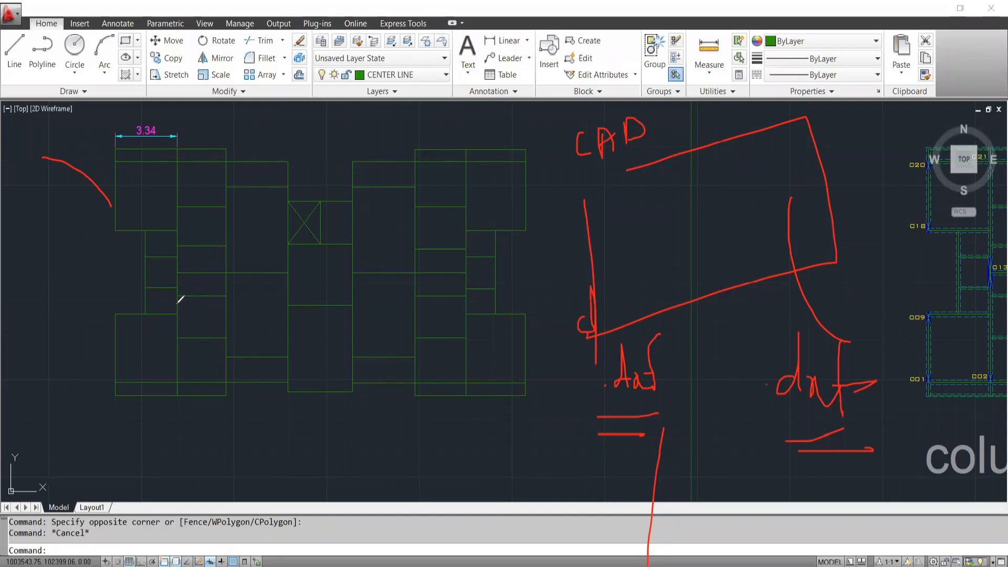
# Draw two check marks over the centre-line plan, and clear all annotations from the screen.
pyautogui.moveTo(185, 313); pyautogui.dragTo(266, 238)
pyautogui.moveTo(245, 299); pyautogui.dragTo(426, 222)
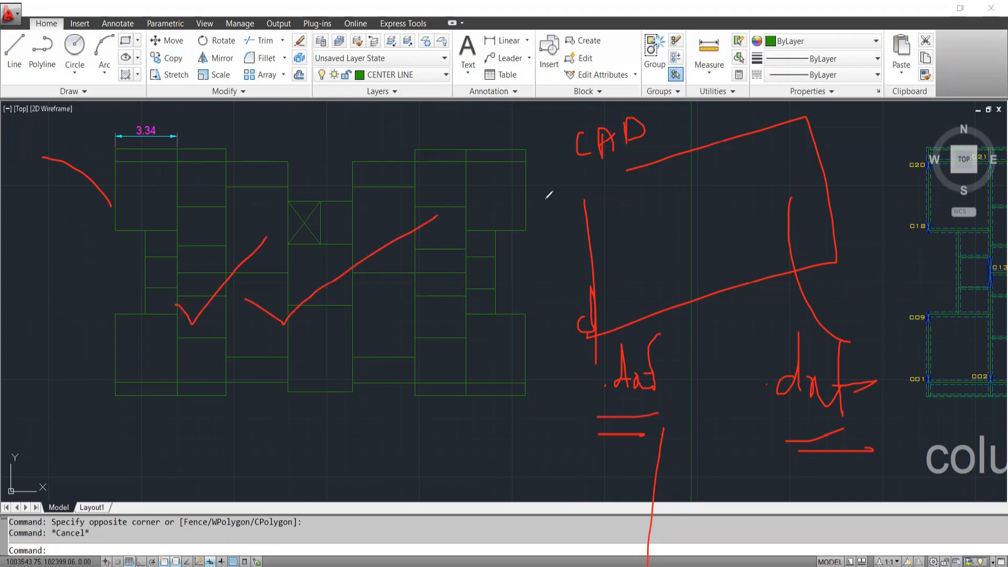
pyautogui.press('e')
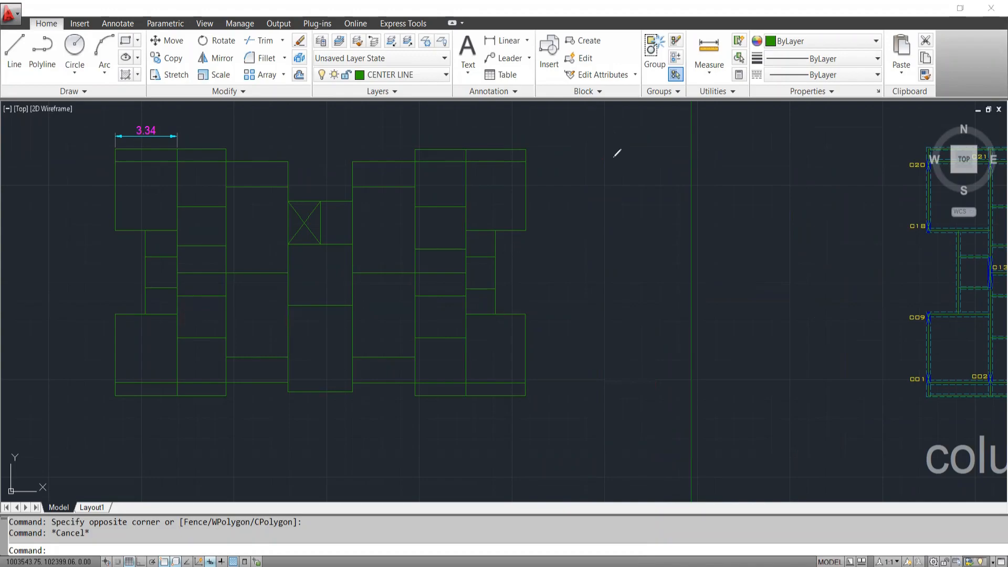
# Select the whole centre-line plan together with its dimension and copy it to the clipboard.
pyautogui.click(86, 145)
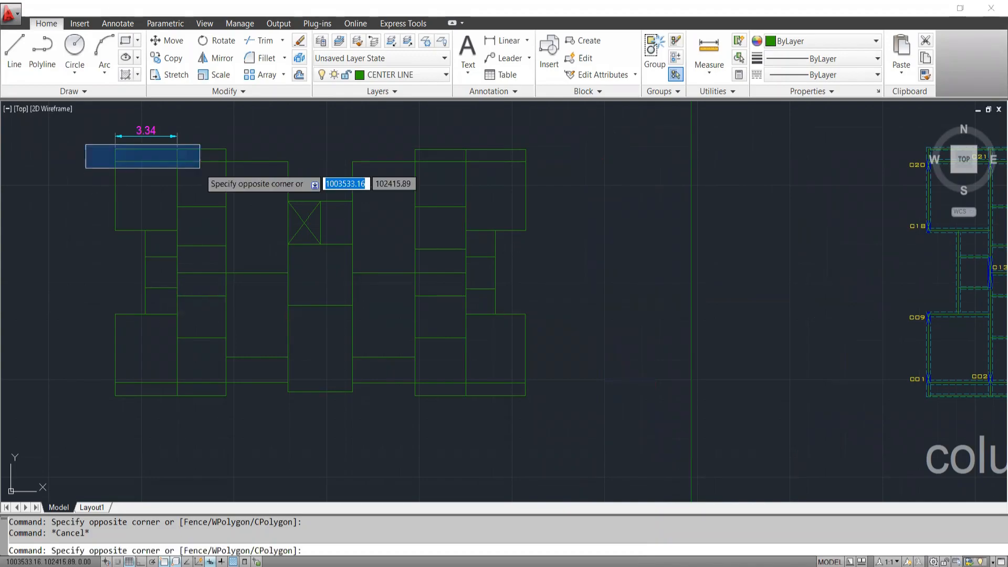
pyautogui.click(606, 416)
pyautogui.moveTo(291, 302)
pyautogui.mouseDown(button='middle')
pyautogui.moveTo(395, 295)
pyautogui.moveTo(408, 321)
pyautogui.mouseUp(button='middle')
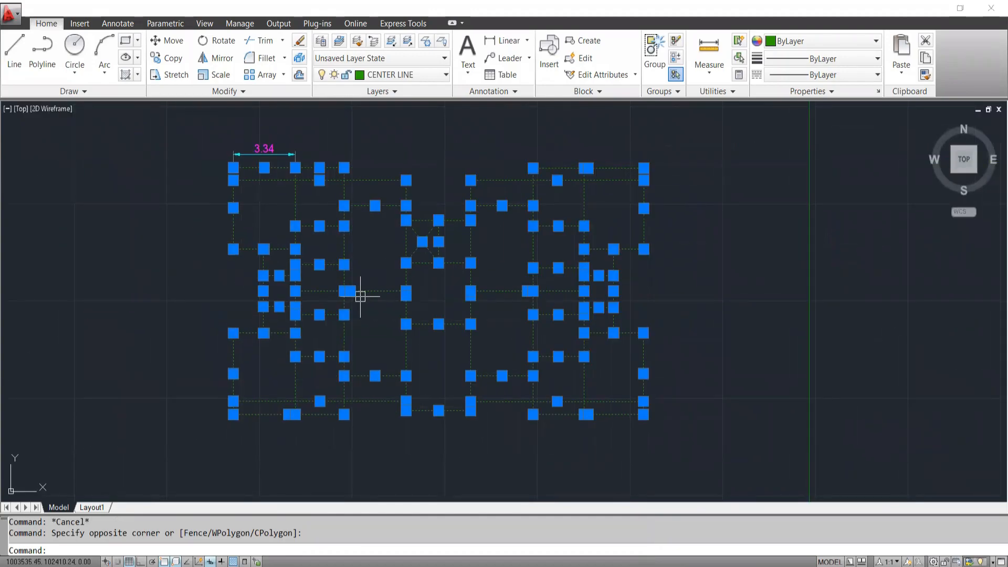
pyautogui.hotkey('ctrl', 'c')
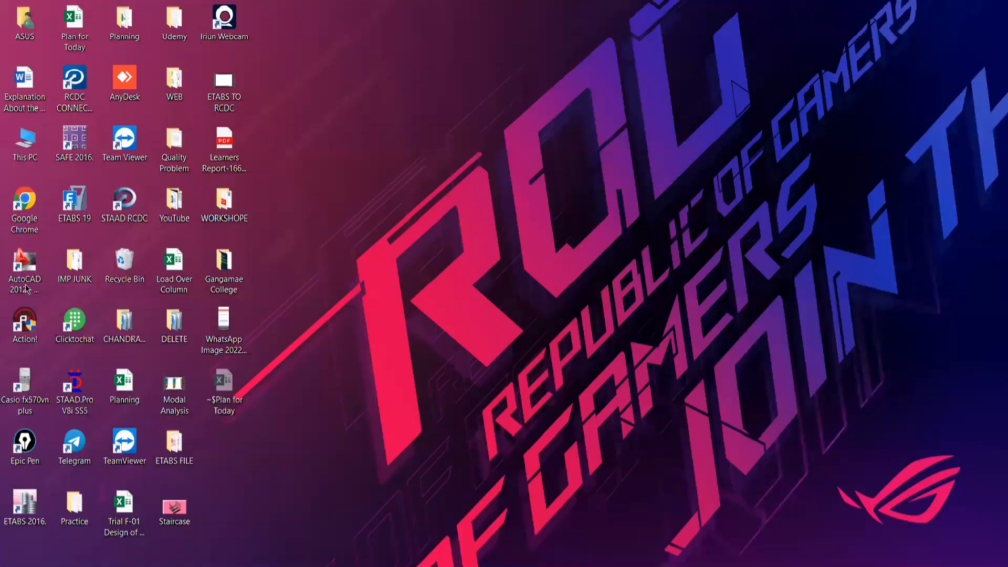
# Open a new blank AutoCAD drawing and dismiss the Autodesk Exchange welcome window.
pyautogui.doubleClick(24, 265)
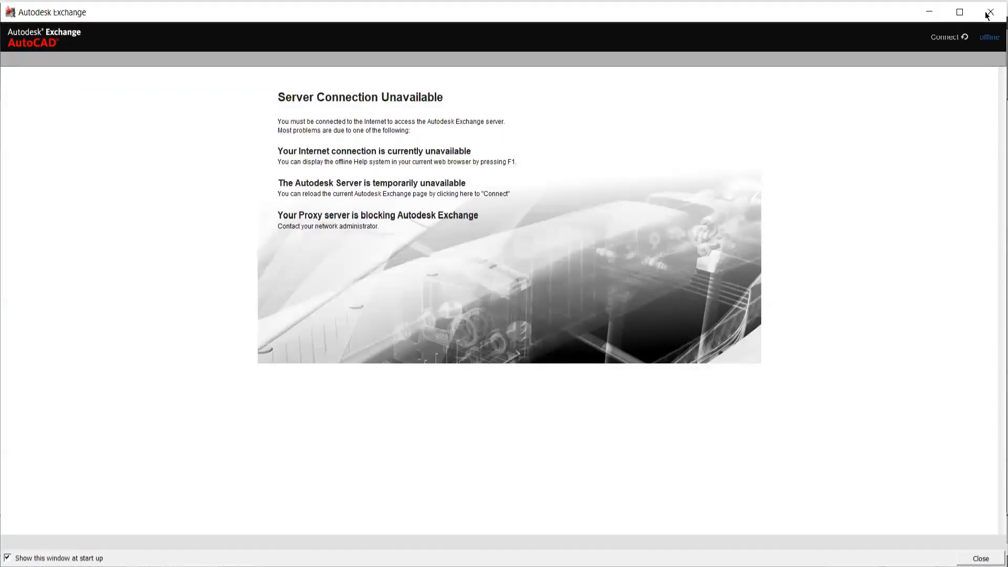
pyautogui.click(988, 12)
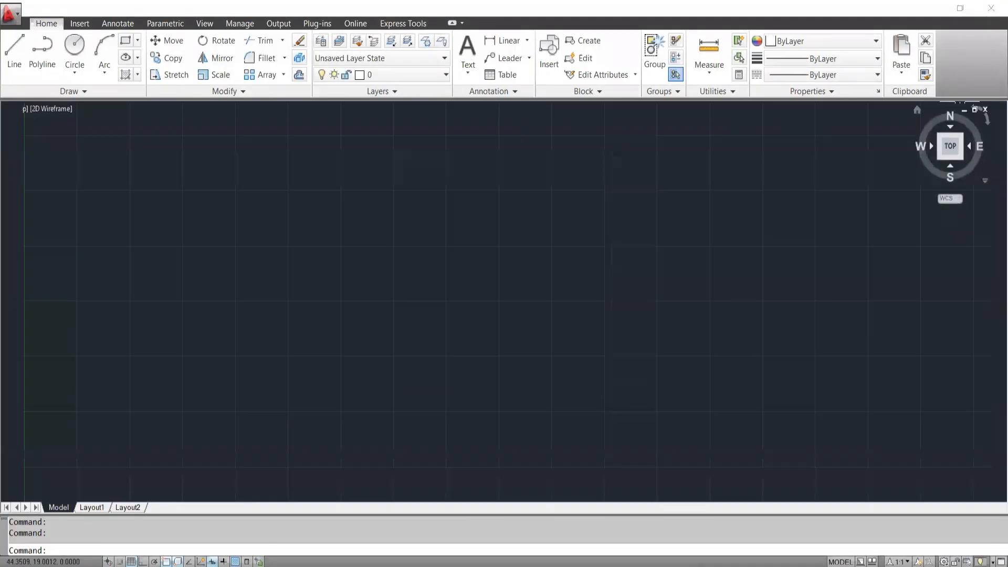
pyautogui.click(417, 372)
pyautogui.click(362, 302)
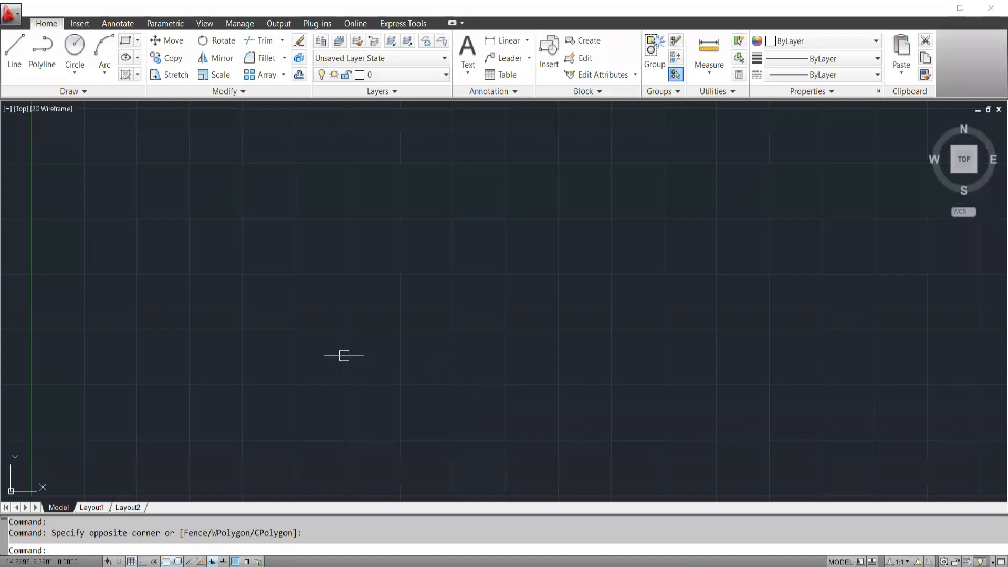
# Paste the copied centre-line plan into the blank drawing with its insertion point at the origin 0,0.
pyautogui.hotkey('ctrl', 'v')
pyautogui.scroll(-4, 358, 395)
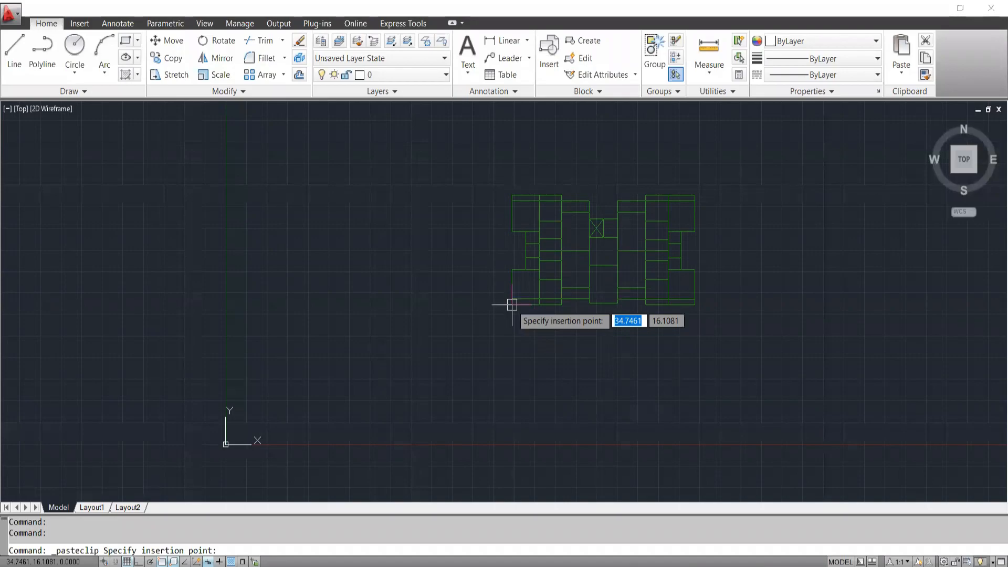
pyautogui.write('0')
pyautogui.press('Tab')
pyautogui.write('0')
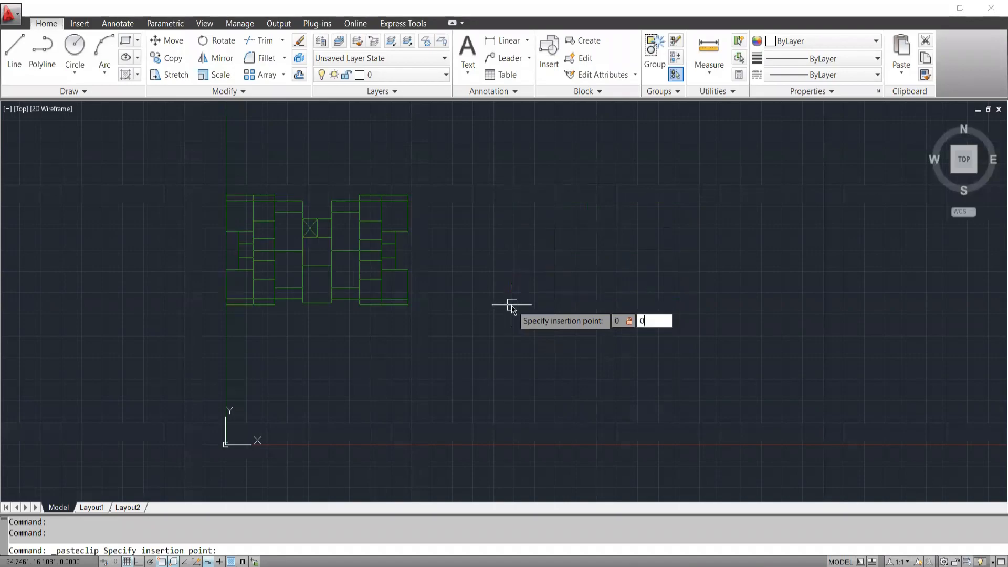
pyautogui.press('Return')
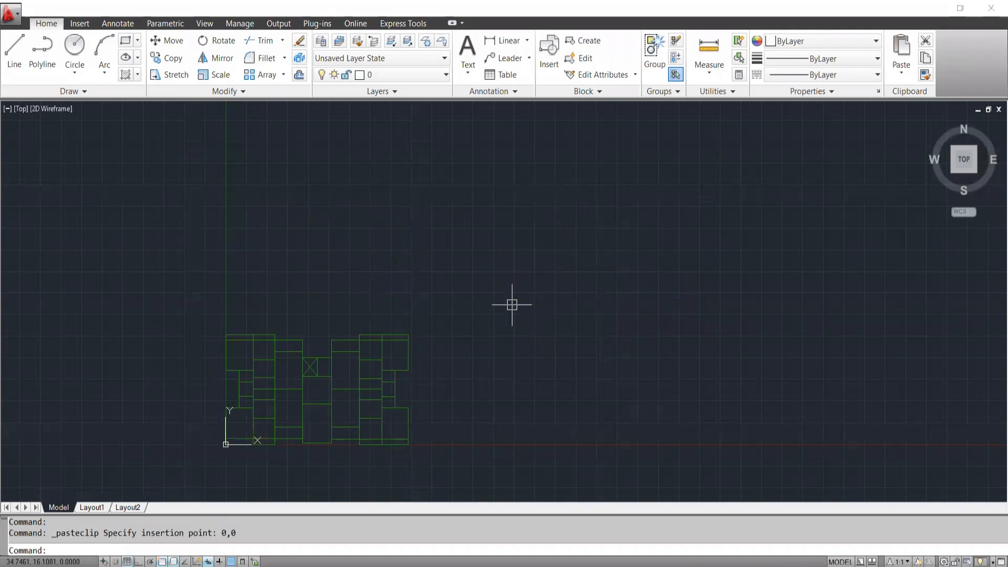
pyautogui.moveTo(245, 465); pyautogui.dragTo(384, 339, button='middle')
pyautogui.scroll(9, 220, 321)
pyautogui.scroll(-9, 222, 320)
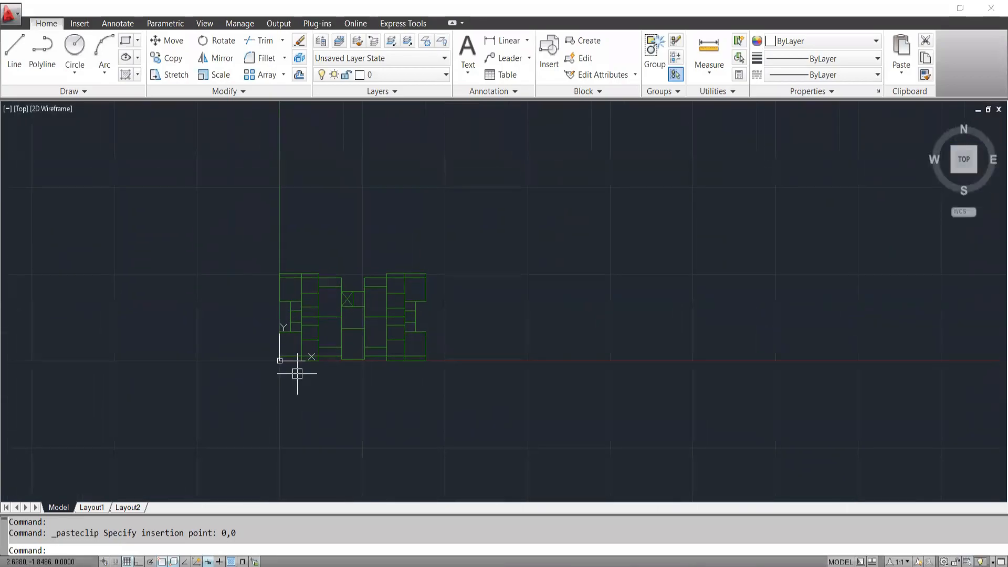
pyautogui.scroll(3, 281, 374)
pyautogui.moveTo(354, 297); pyautogui.dragTo(365, 339, button='middle')
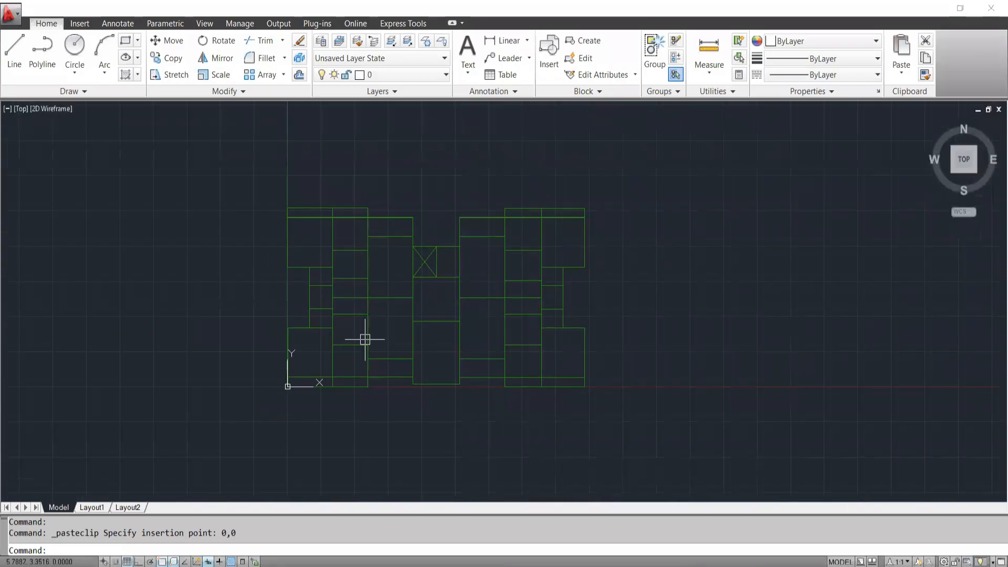
# Start saving the drawing under a new name and browse to the ETABS BATCH-10 folder on Local Disk (D:).
pyautogui.click(9, 10)
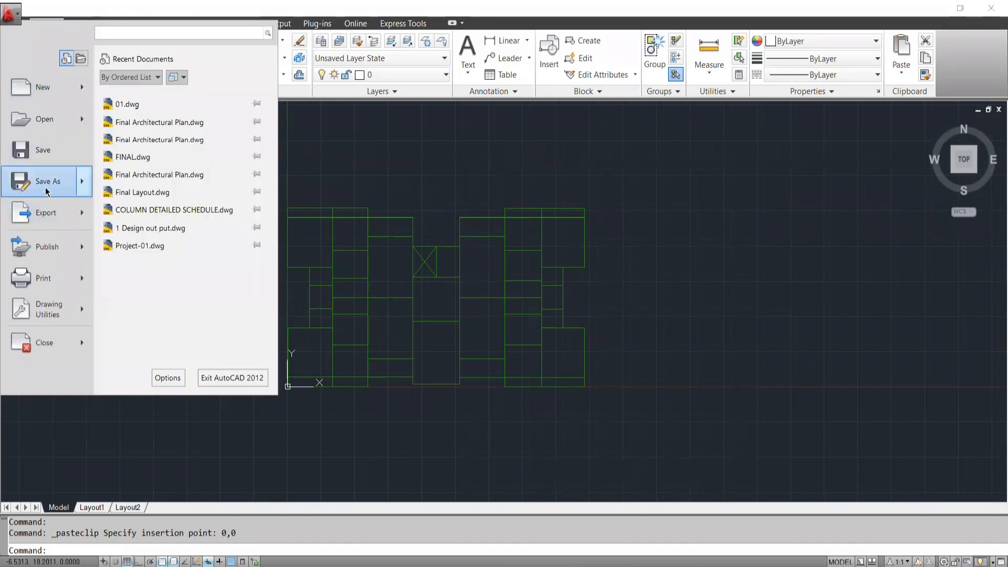
pyautogui.click(46, 181)
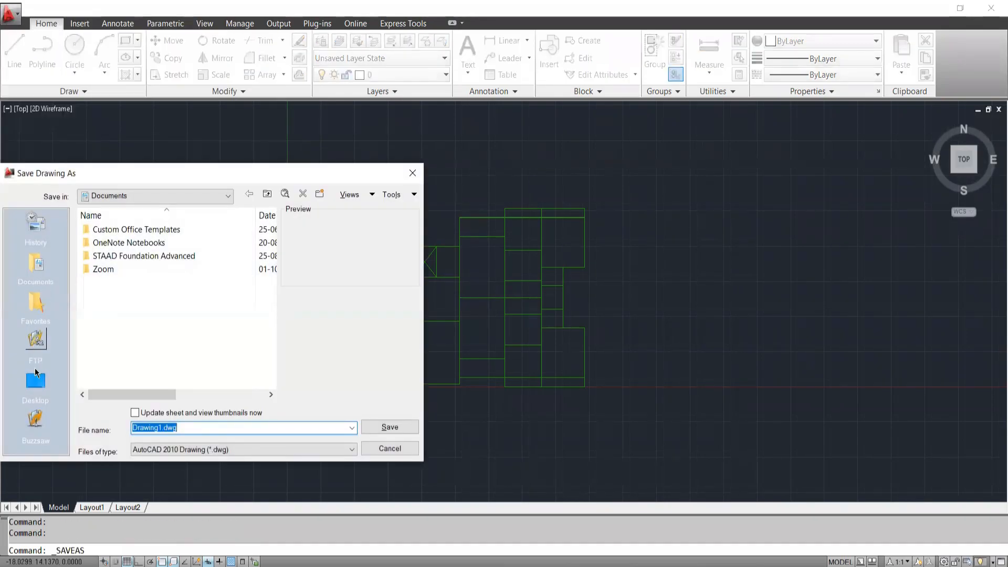
pyautogui.click(35, 383)
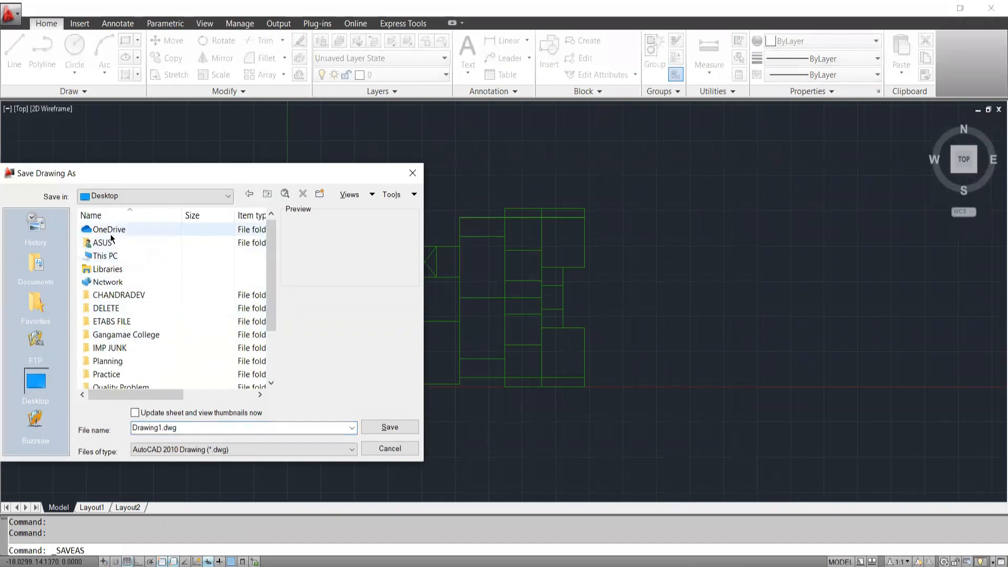
pyautogui.doubleClick(104, 252)
pyautogui.doubleClick(139, 367)
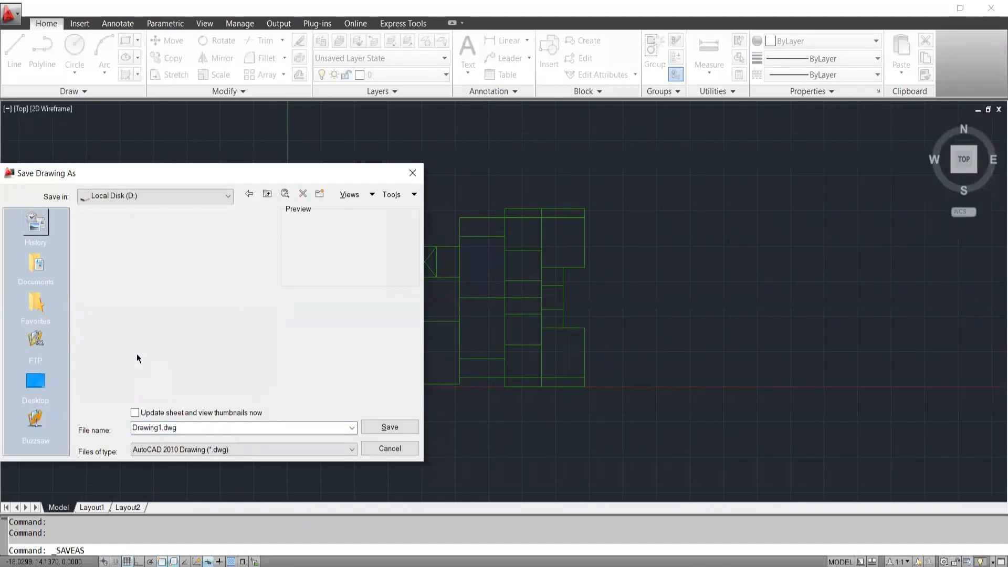
pyautogui.doubleClick(116, 231)
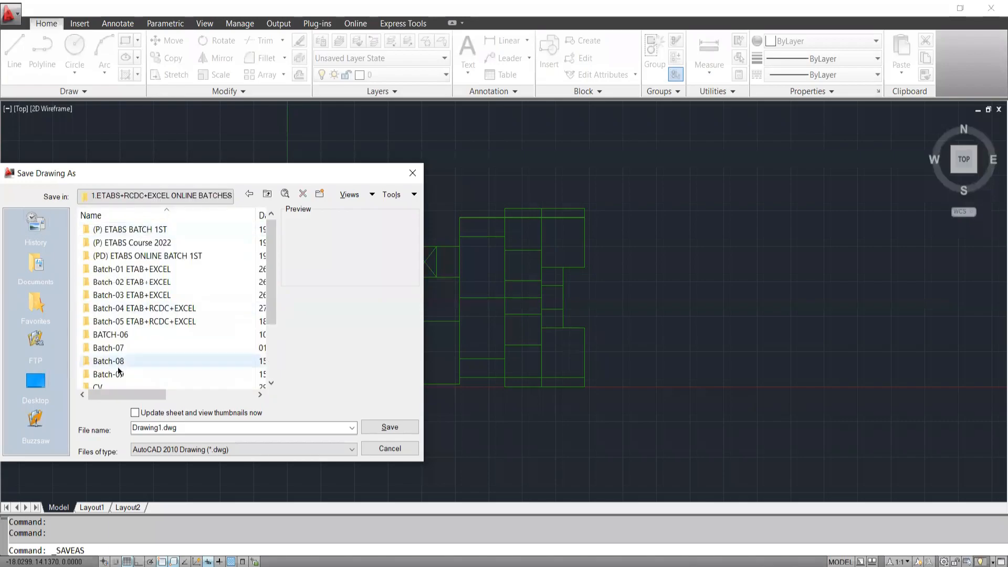
pyautogui.scroll(-2, 113, 327)
pyautogui.doubleClick(114, 325)
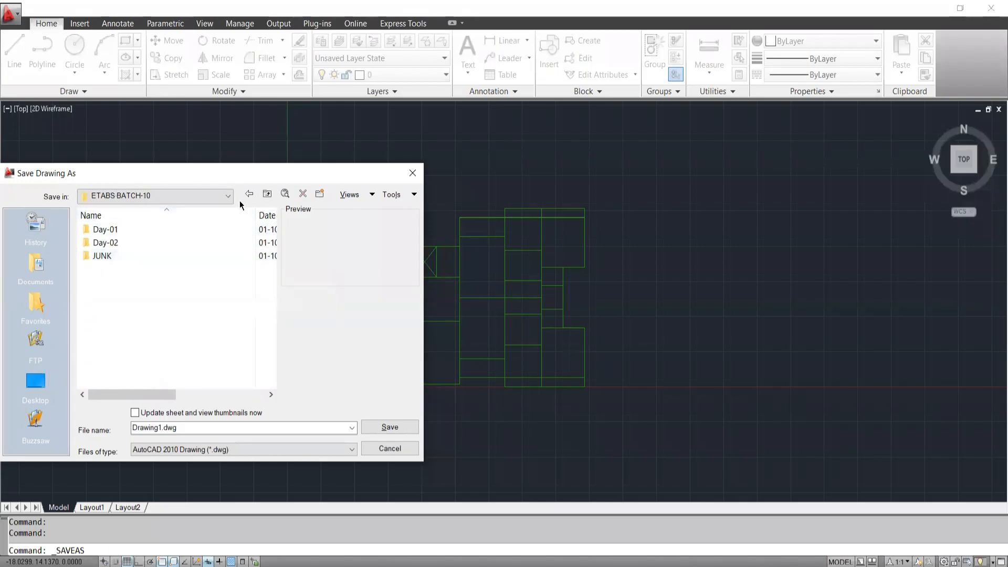
# Create a new folder named CAD inside the ETABS BATCH-10 folder.
pyautogui.click(320, 194)
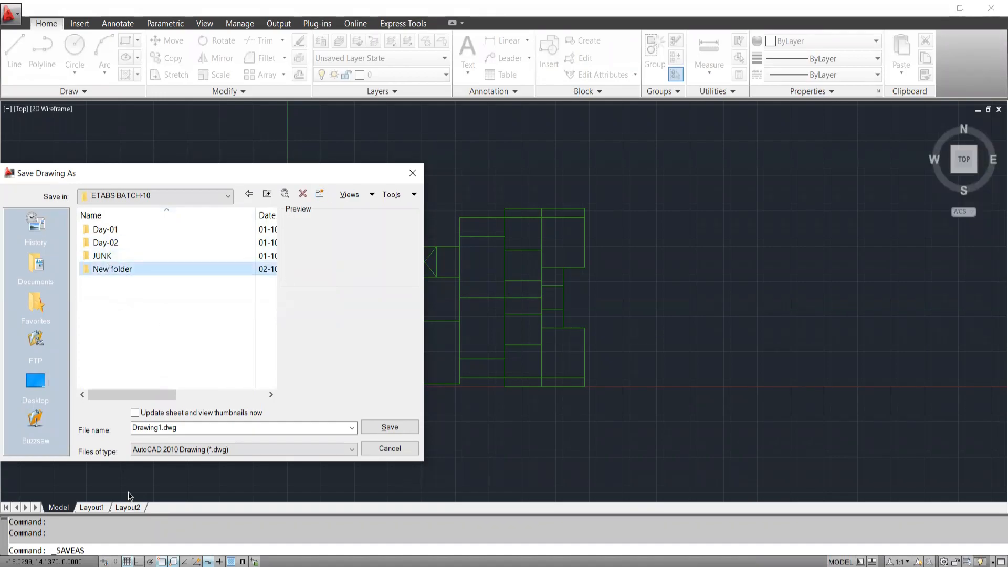
pyautogui.rightClick(106, 269)
pyautogui.press('Return')
pyautogui.write('ca')
pyautogui.press('BackSpace')
pyautogui.press('BackSpace')
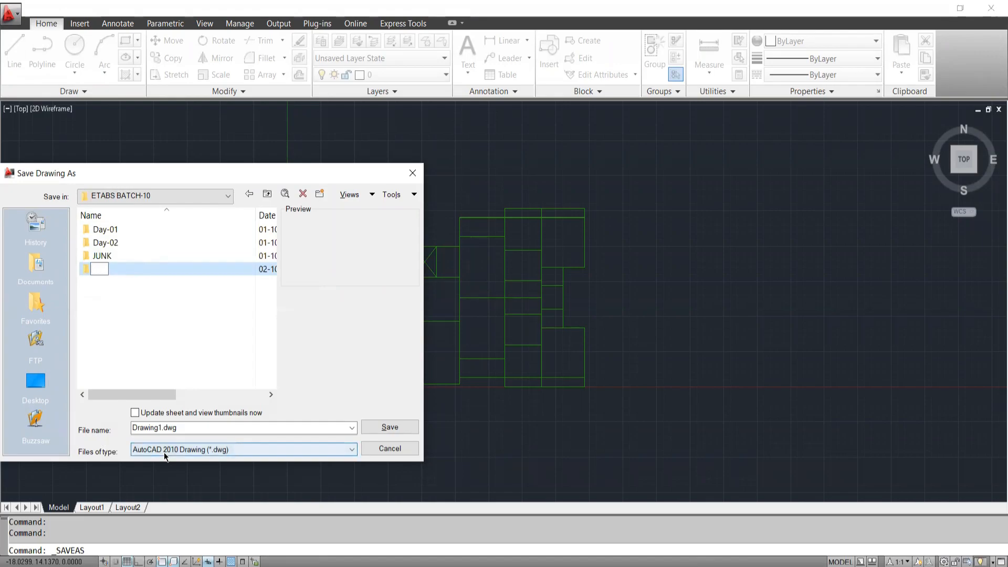
pyautogui.write('CAD DX')
pyautogui.press('BackSpace')
pyautogui.press('BackSpace')
pyautogui.press('BackSpace')
pyautogui.click(123, 279)
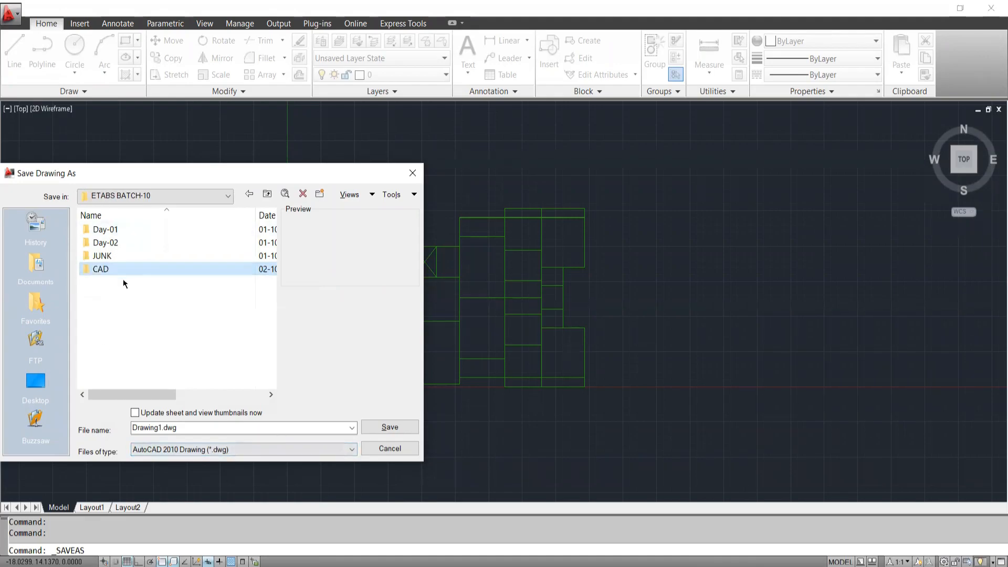
# Save the drawing in the CAD folder as DXF FILE.dxf in AutoCAD 2010 DXF format.
pyautogui.doubleClick(107, 270)
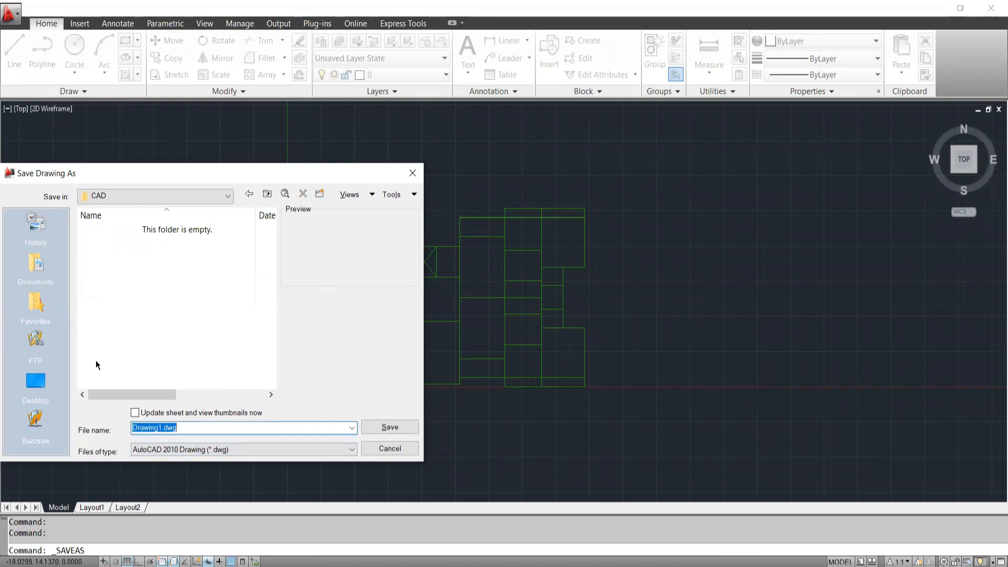
pyautogui.write('DXF FILE')
pyautogui.click(225, 448)
pyautogui.click(187, 523)
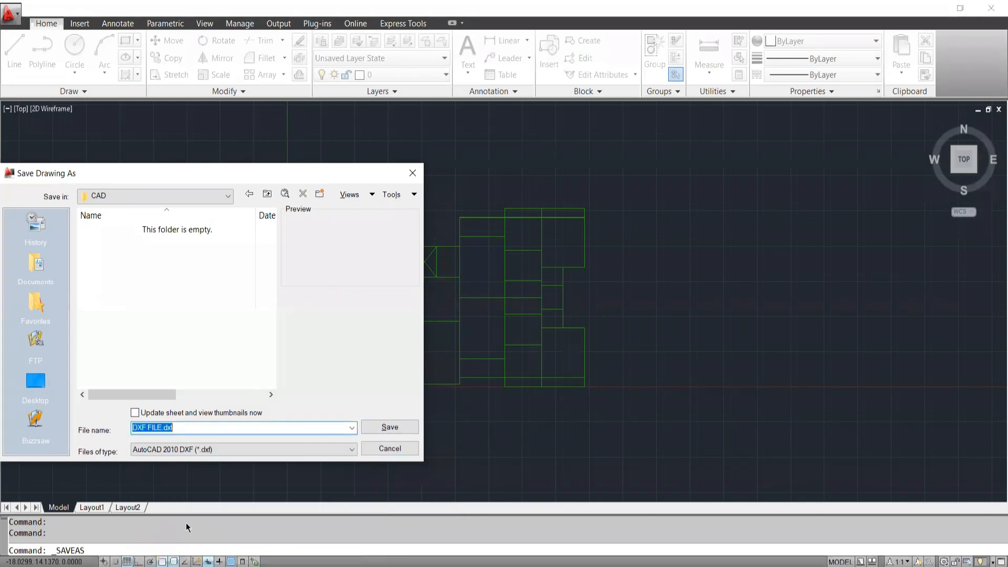
pyautogui.click(384, 429)
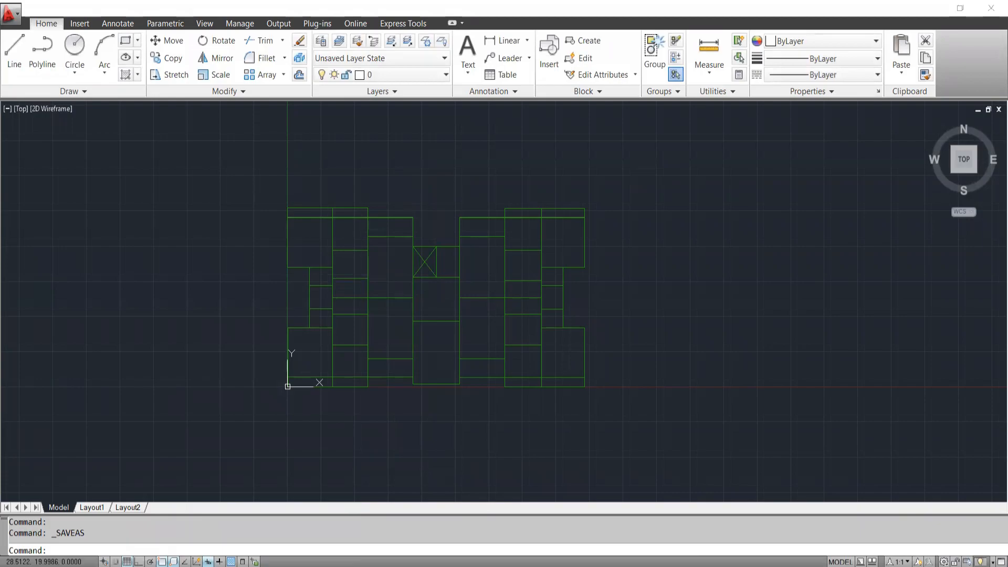
# Examine the pasted centre-line plan closely, including the long horizontal line beside the crossed shaft.
pyautogui.scroll(3, 370, 315)
pyautogui.moveTo(462, 212); pyautogui.dragTo(448, 256, button='middle')
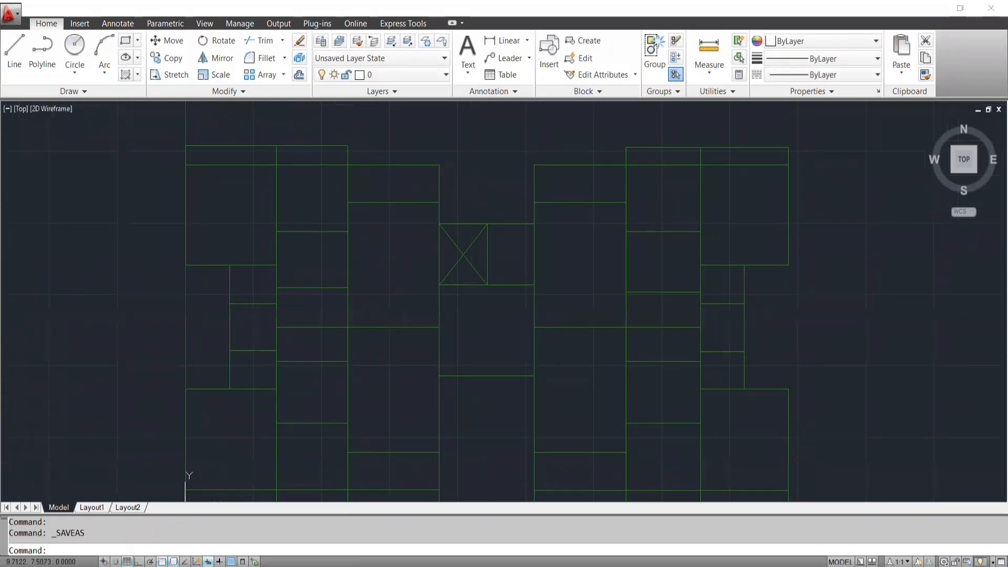
pyautogui.scroll(-4, 438, 235)
pyautogui.scroll(3, 418, 198)
pyautogui.scroll(2, 419, 198)
pyautogui.click(416, 166)
pyautogui.click(383, 210)
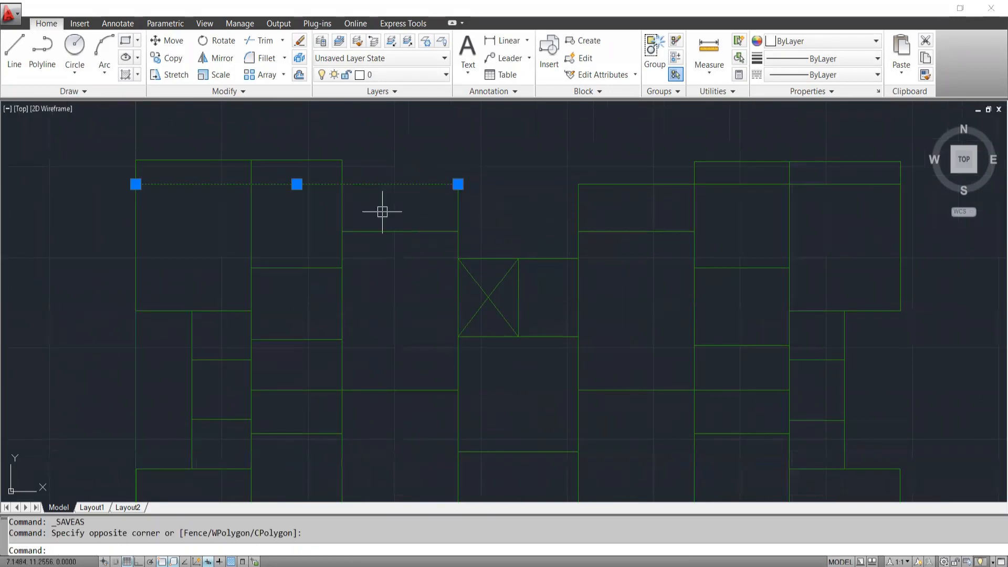
pyautogui.press('Escape')
pyautogui.scroll(-7, 607, 257)
pyautogui.moveTo(677, 283); pyautogui.dragTo(569, 266, button='middle')
pyautogui.scroll(2, 570, 266)
pyautogui.moveTo(348, 260); pyautogui.dragTo(367, 315, button='middle')
pyautogui.scroll(2, 396, 319)
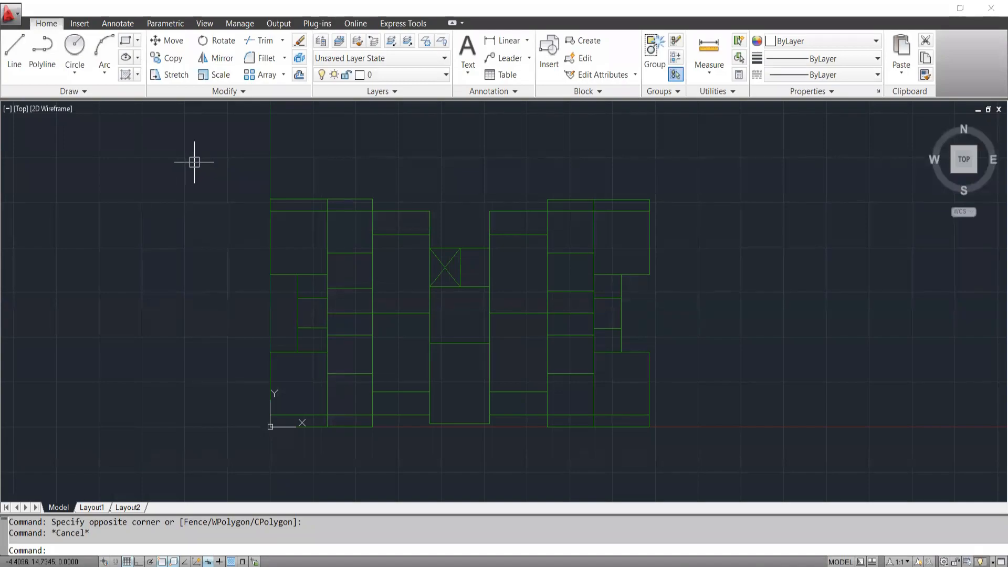
# Check individual centre lines left of the crossed shaft and the layer assigned to the long upper horizontal line.
pyautogui.click(404, 234)
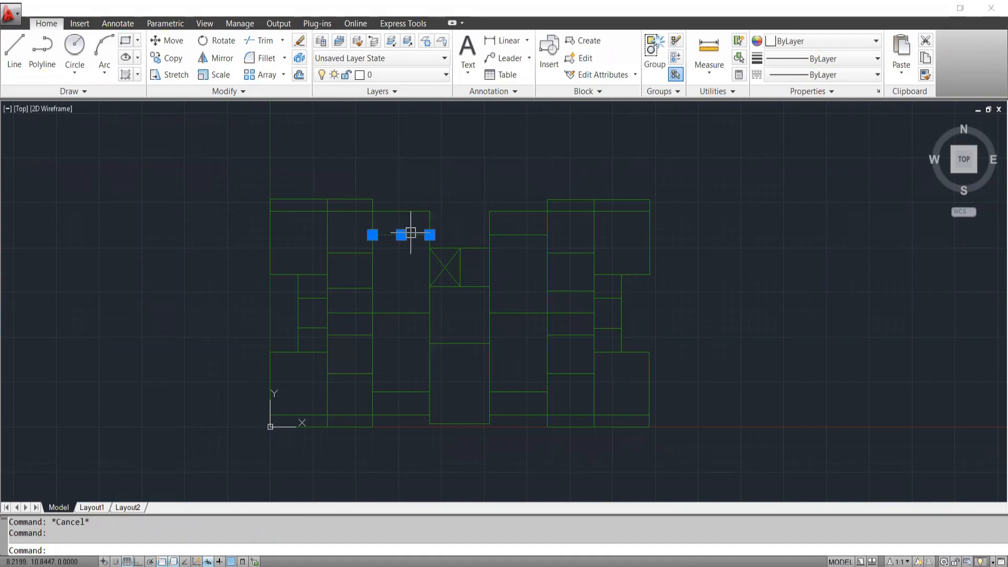
pyautogui.press('Escape')
pyautogui.click(205, 153)
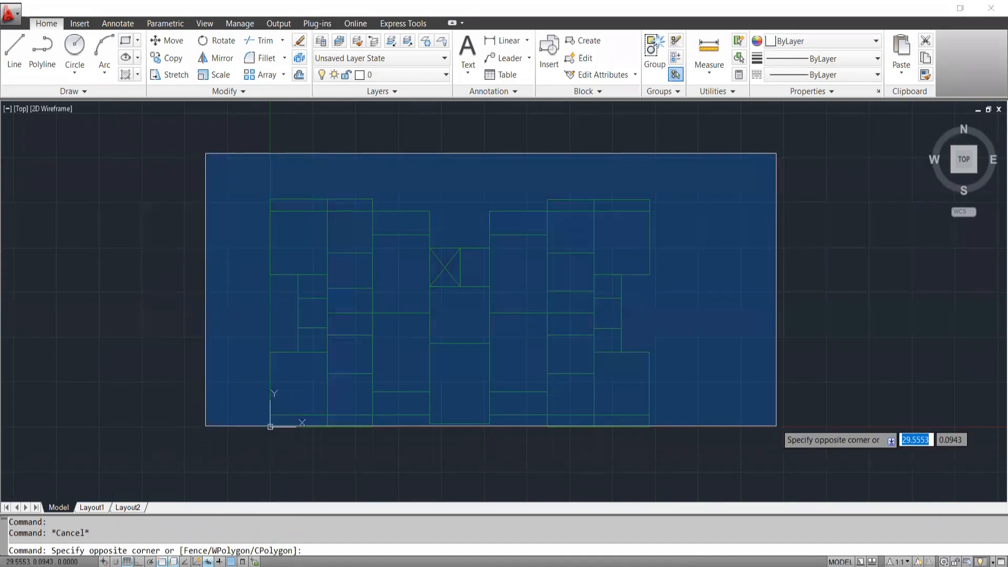
pyautogui.press('Escape')
pyautogui.scroll(3, 401, 210)
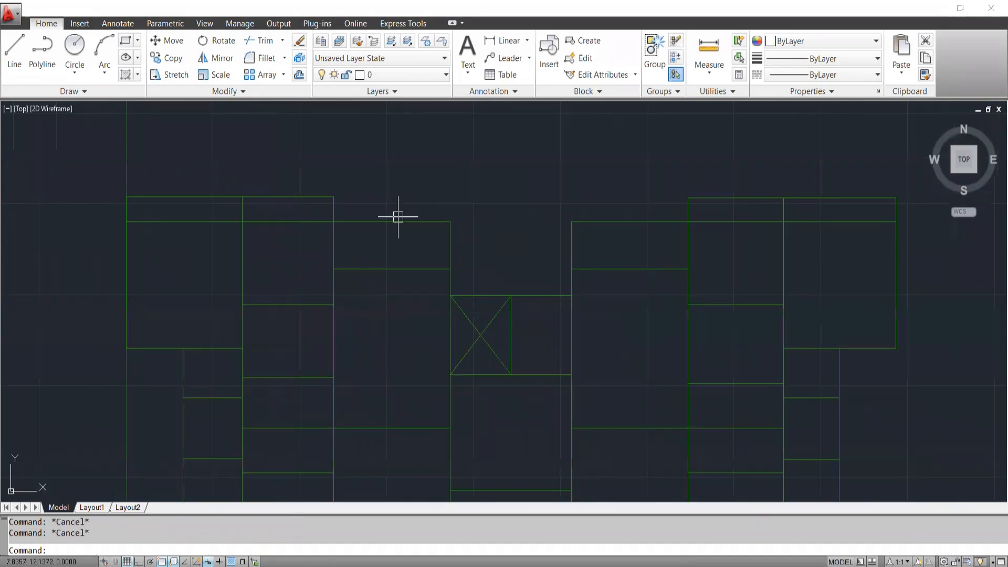
pyautogui.click(393, 220)
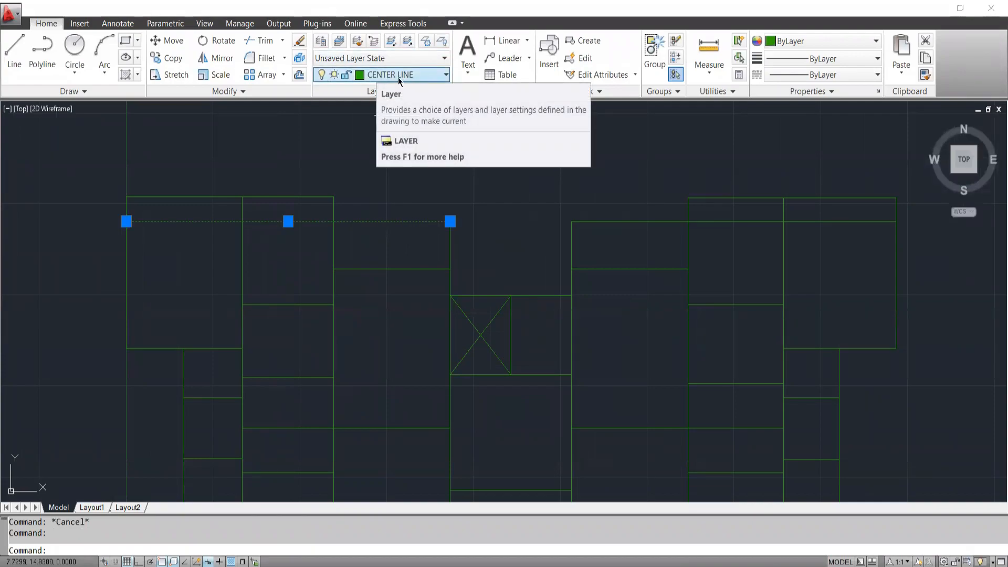
pyautogui.press('Escape')
pyautogui.moveTo(404, 189); pyautogui.dragTo(383, 243)
pyautogui.press('Escape')
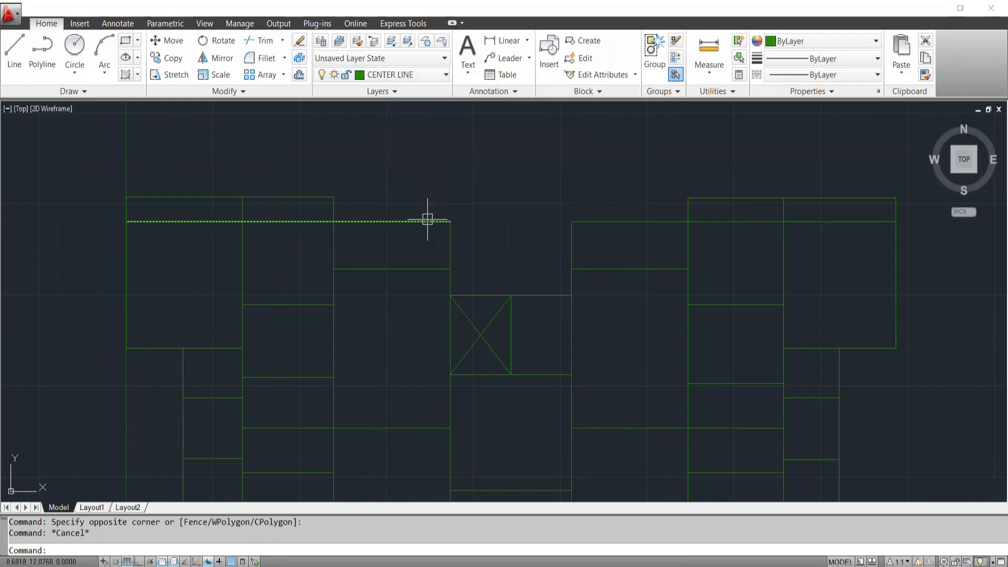
# Add a linear dimension across the width of the plan's upper-left bay to check the drawing's units.
pyautogui.scroll(-4, 427, 220)
pyautogui.scroll(3, 439, 250)
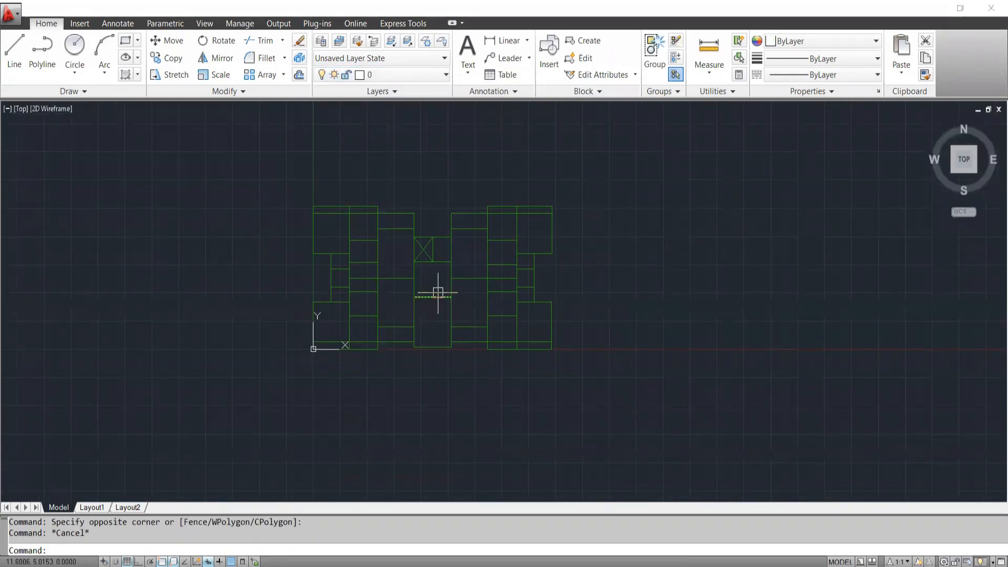
pyautogui.scroll(3, 438, 286)
pyautogui.moveTo(369, 214); pyautogui.dragTo(430, 295, button='middle')
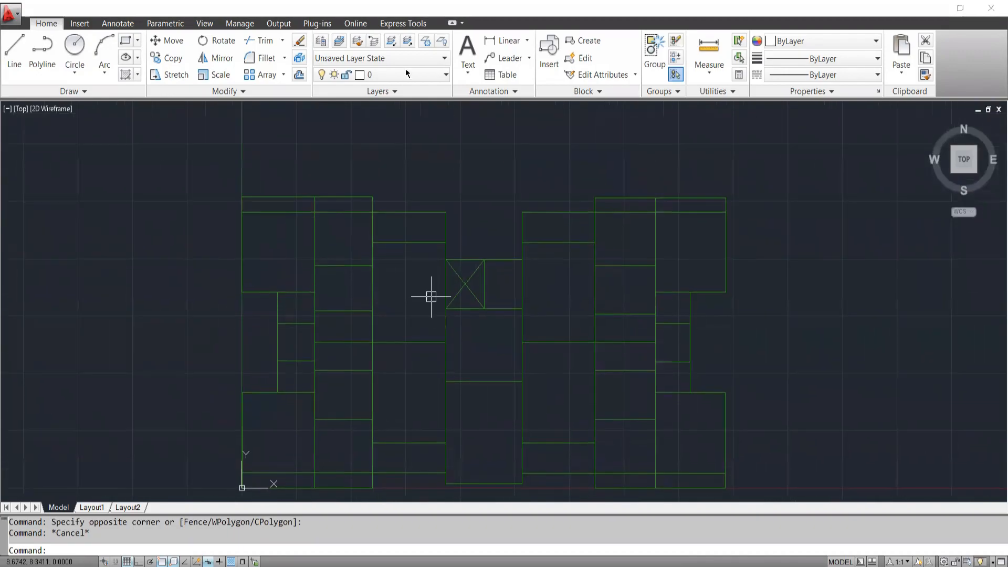
pyautogui.click(501, 40)
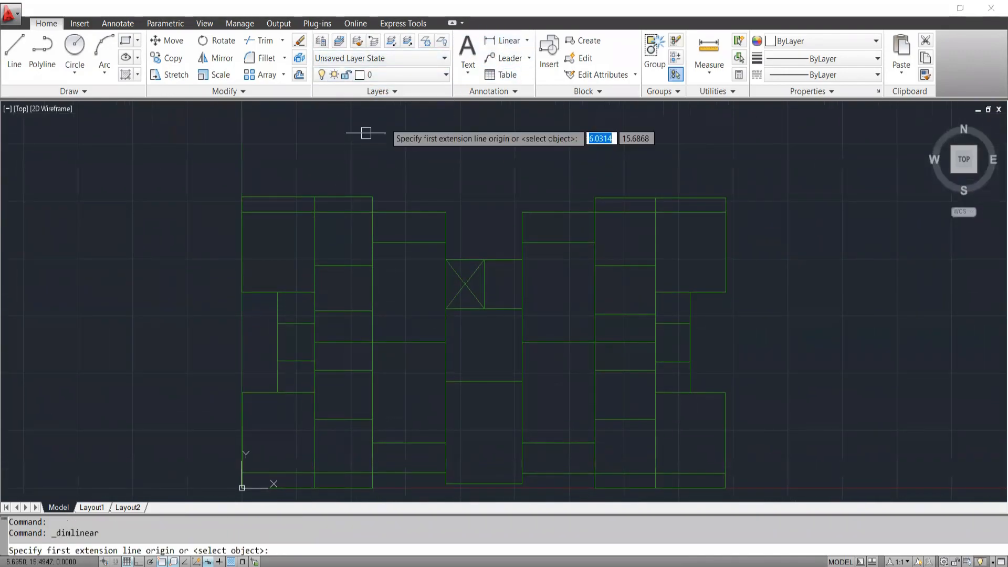
pyautogui.click(241, 197)
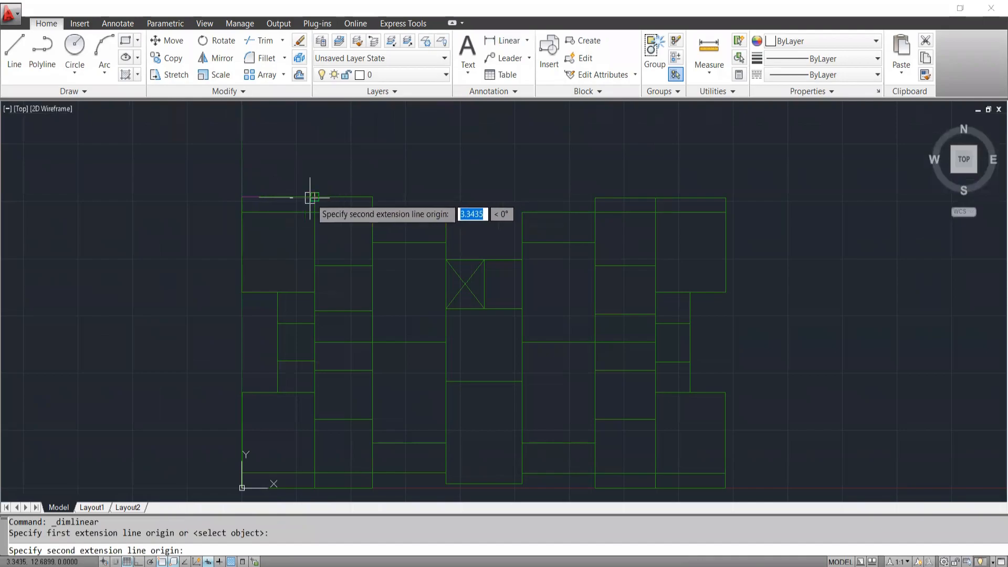
pyautogui.click(314, 197)
pyautogui.click(286, 176)
pyautogui.scroll(8, 275, 177)
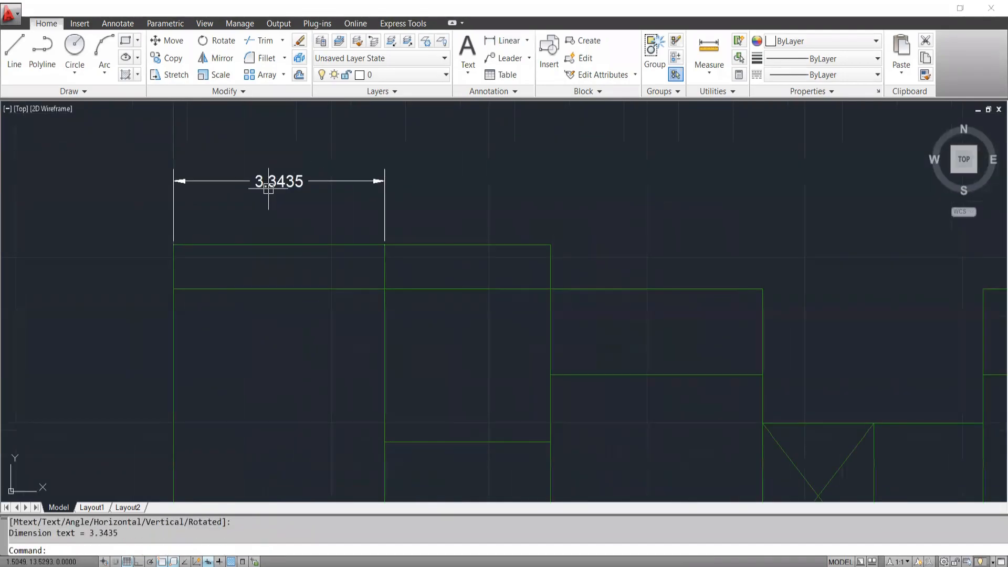
pyautogui.scroll(-5, 286, 199)
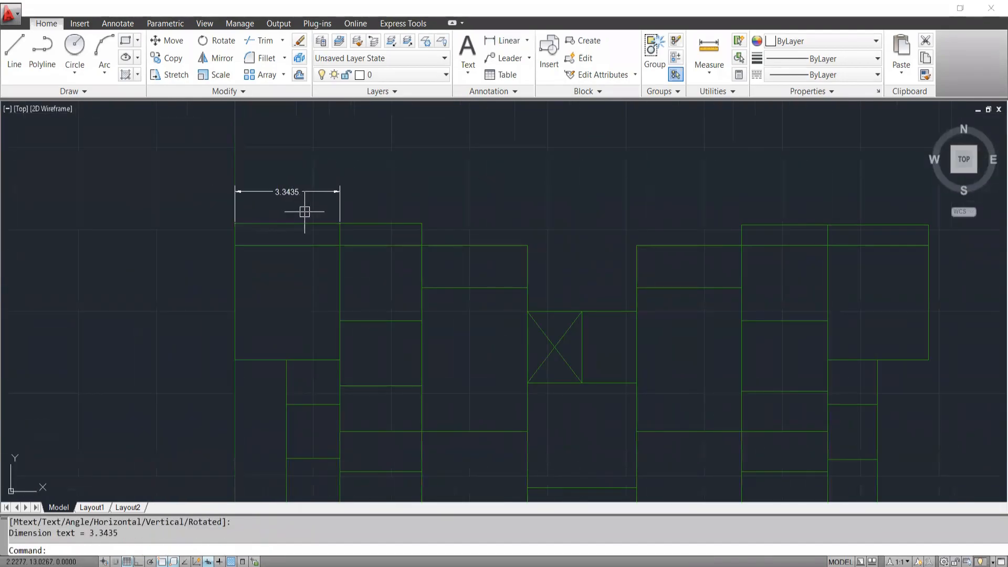
pyautogui.scroll(4, 284, 200)
pyautogui.scroll(-5, 273, 212)
pyautogui.scroll(2, 301, 215)
# Erase the linear dimension above the upper-left bay.
pyautogui.click(358, 169)
pyautogui.click(317, 204)
pyautogui.write('e')
pyautogui.press('Return')
pyautogui.scroll(-6, 333, 176)
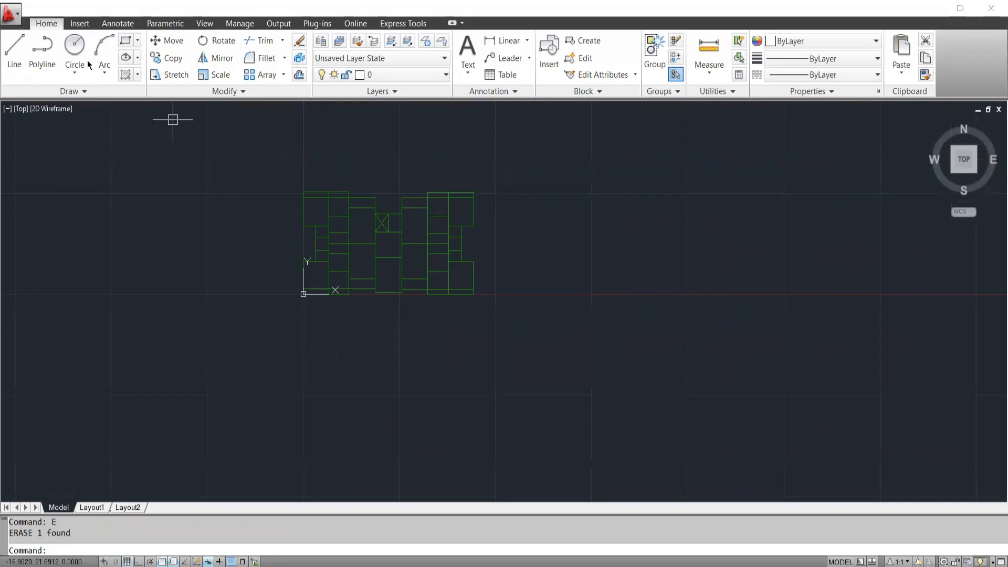
pyautogui.scroll(3, 366, 238)
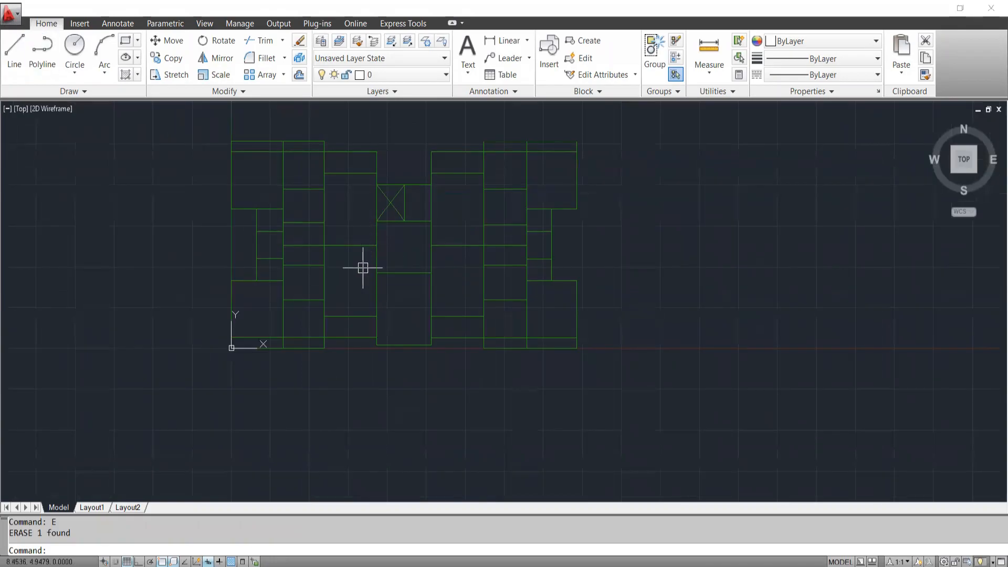
# Close the DXF drawing, declining to save it in AutoCAD 2010 Drawing format.
pyautogui.click(990, 8)
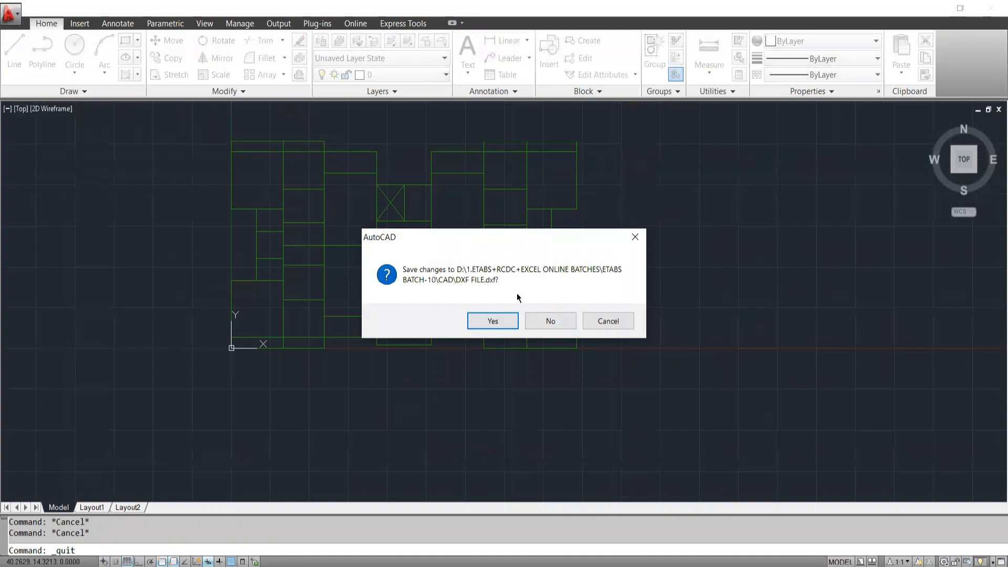
pyautogui.click(549, 322)
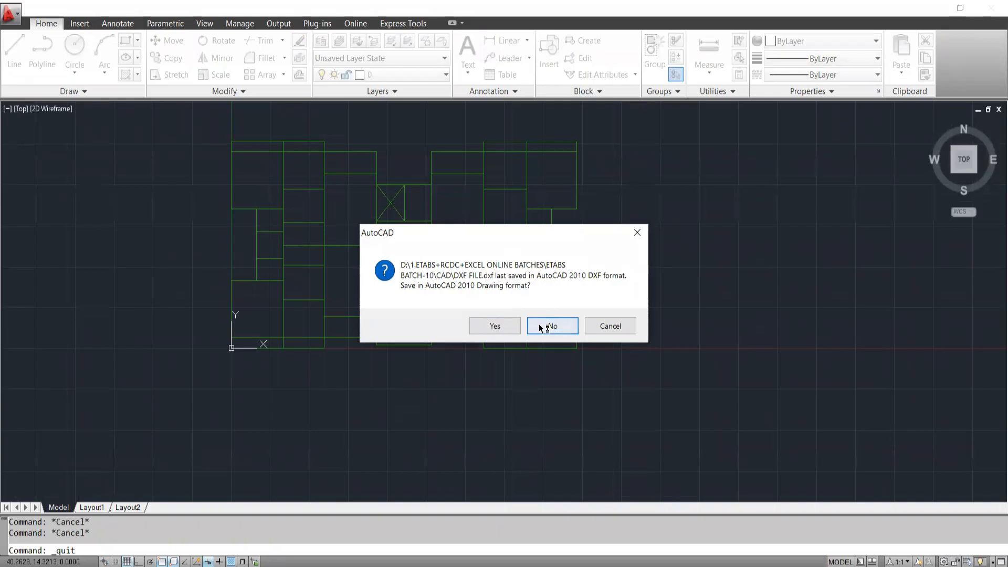
pyautogui.click(539, 324)
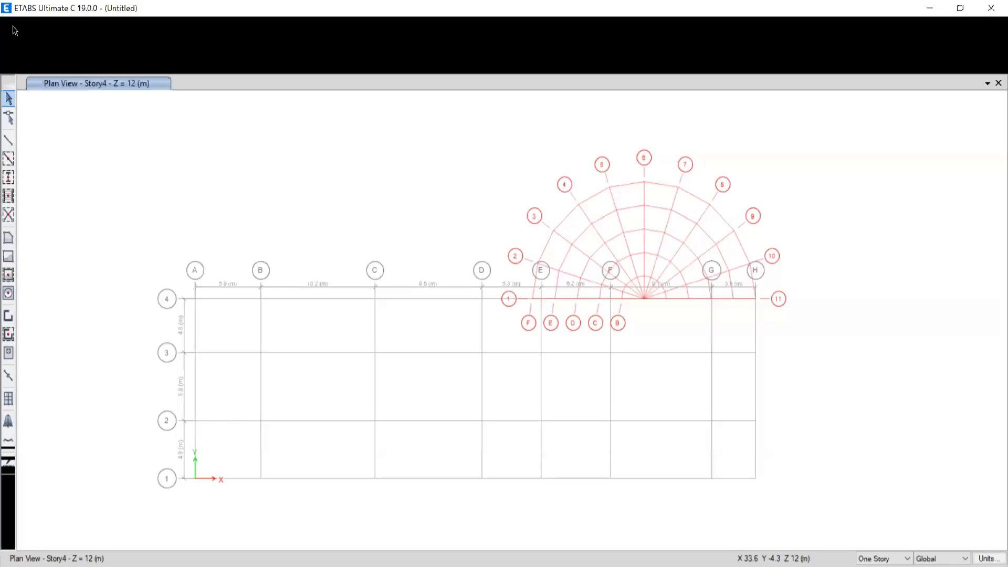
# Switch to ETABS and start a new model, discarding the changes in the untitled model.
pyautogui.click(11, 25)
pyautogui.click(11, 25)
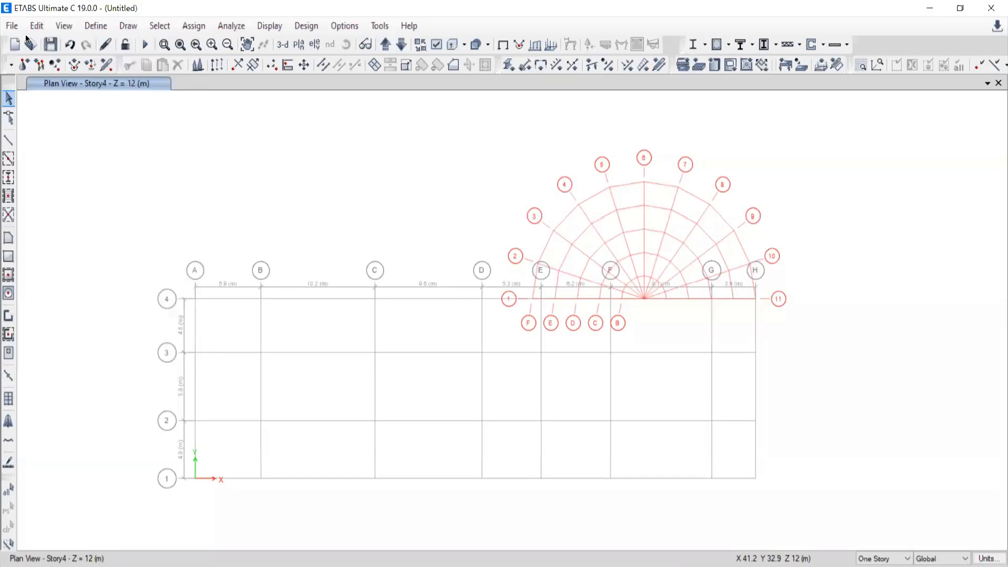
pyautogui.click(12, 25)
pyautogui.click(38, 61)
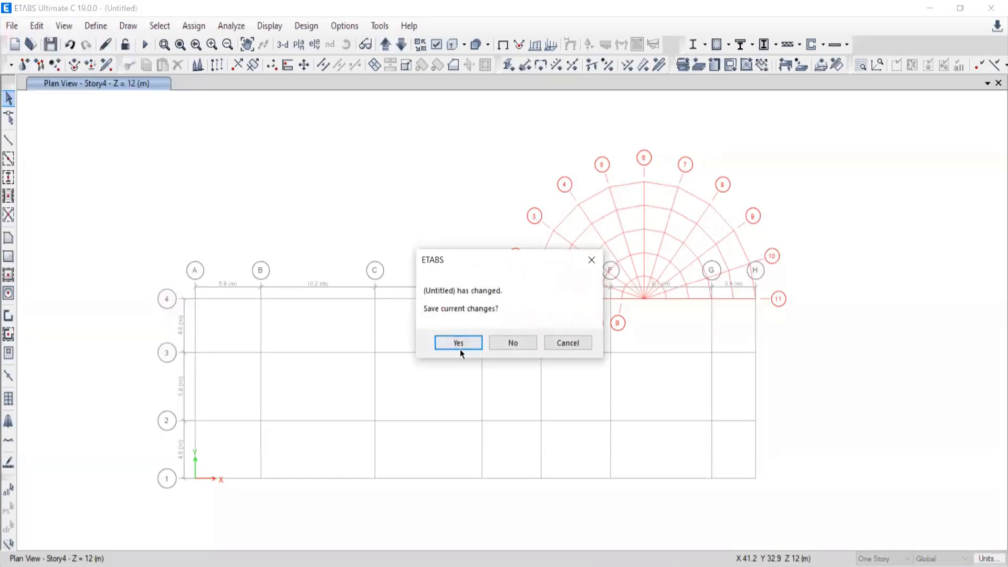
pyautogui.click(507, 341)
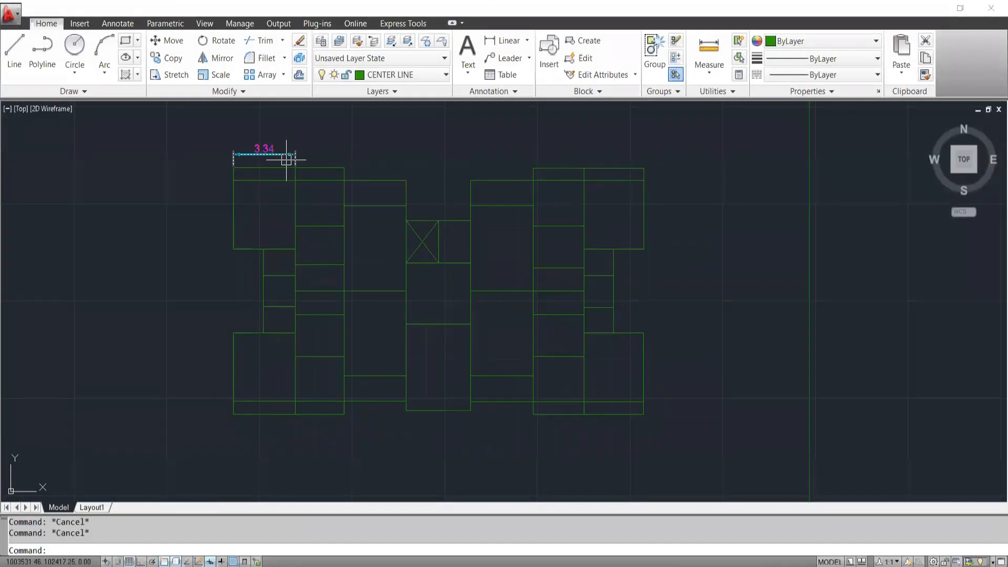
# Look over the source plan in AutoCAD, and initialize the ETABS model with built-in Metric SI settings, Indian sections, IS 800:2007 and IS 456:2000.
pyautogui.scroll(-5, 286, 160)
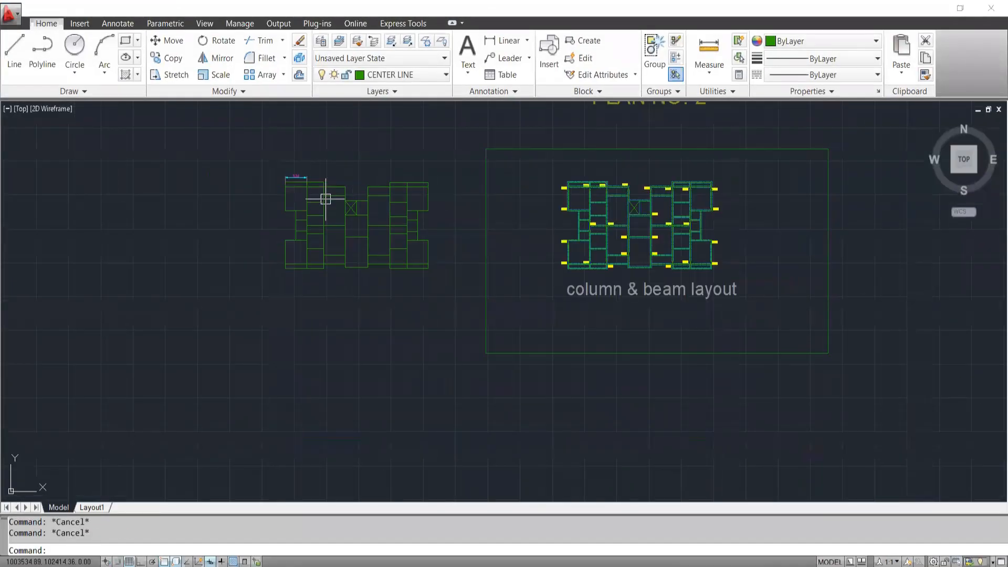
pyautogui.scroll(5, 265, 283)
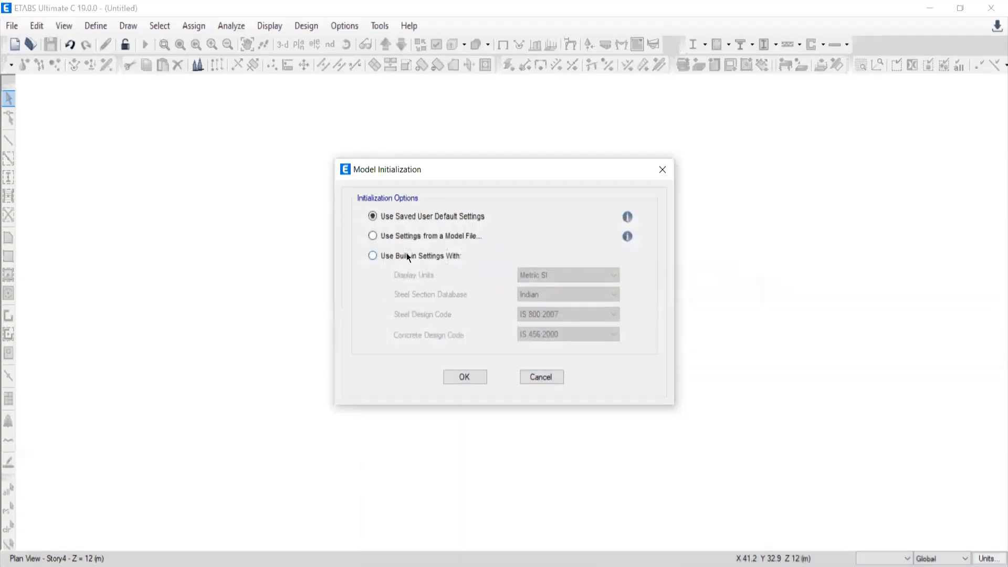
pyautogui.click(374, 255)
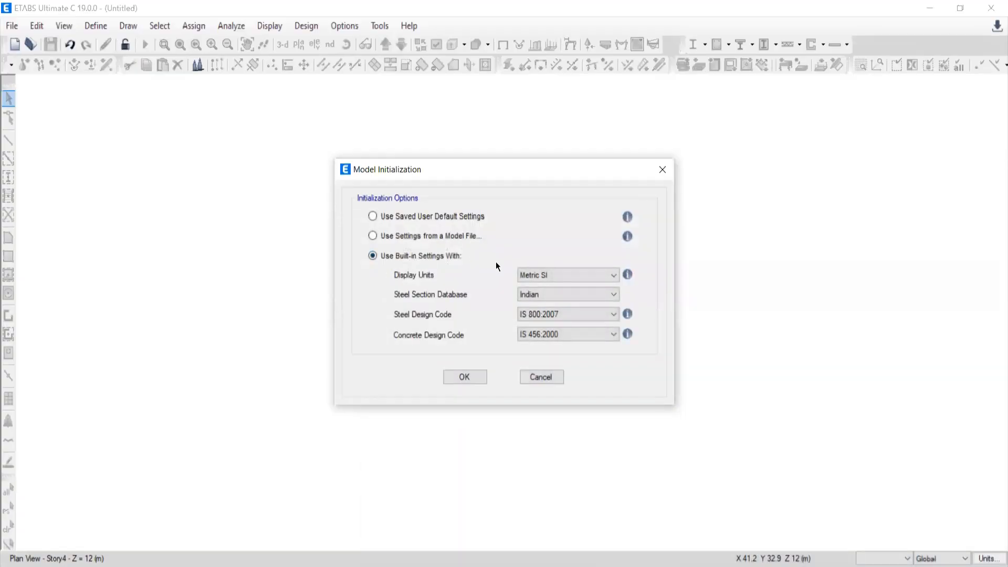
pyautogui.click(464, 378)
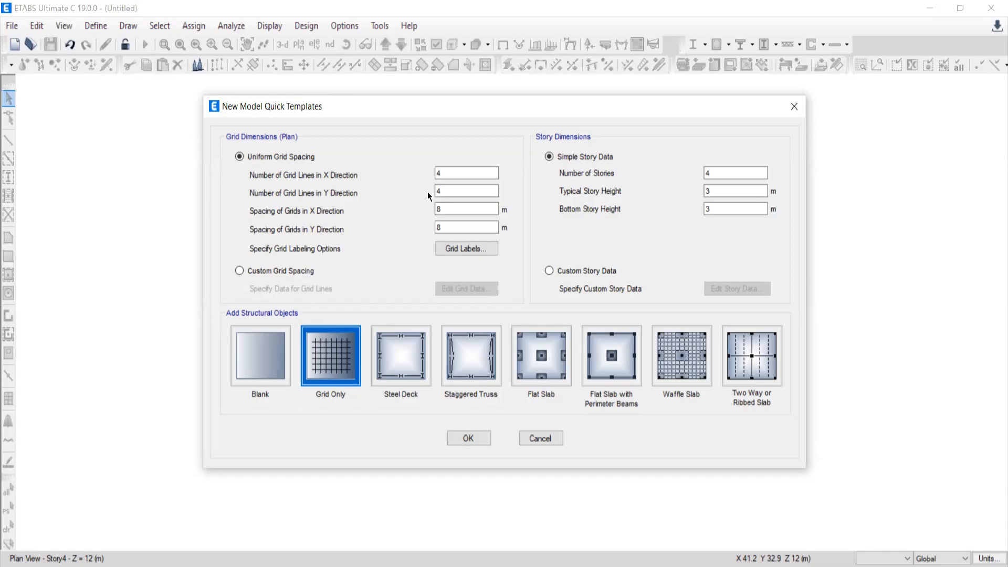
# Create the model from the Blank template and widen the plan view beside the 3-D view.
pyautogui.moveTo(576, 101); pyautogui.dragTo(521, 47)
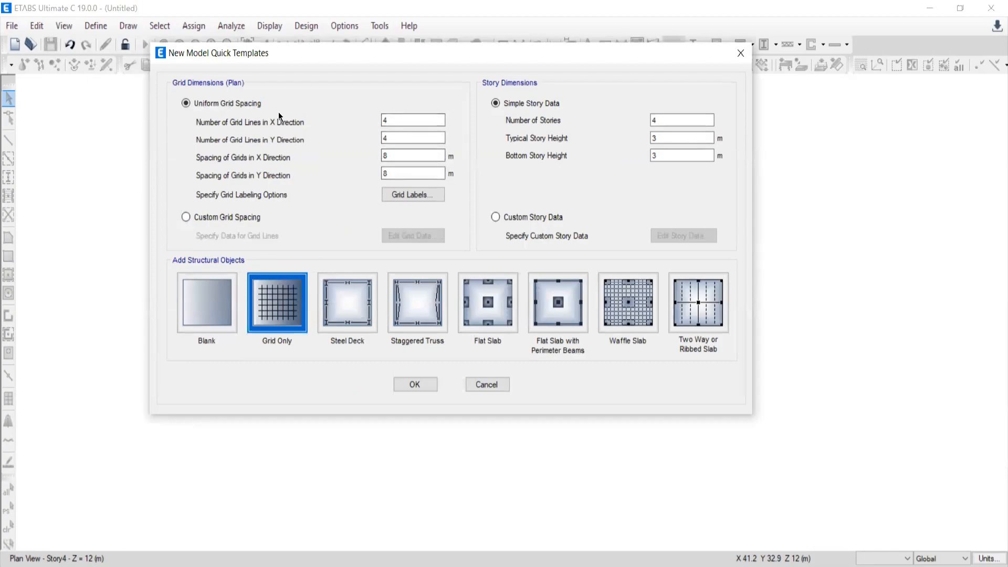
pyautogui.click(199, 304)
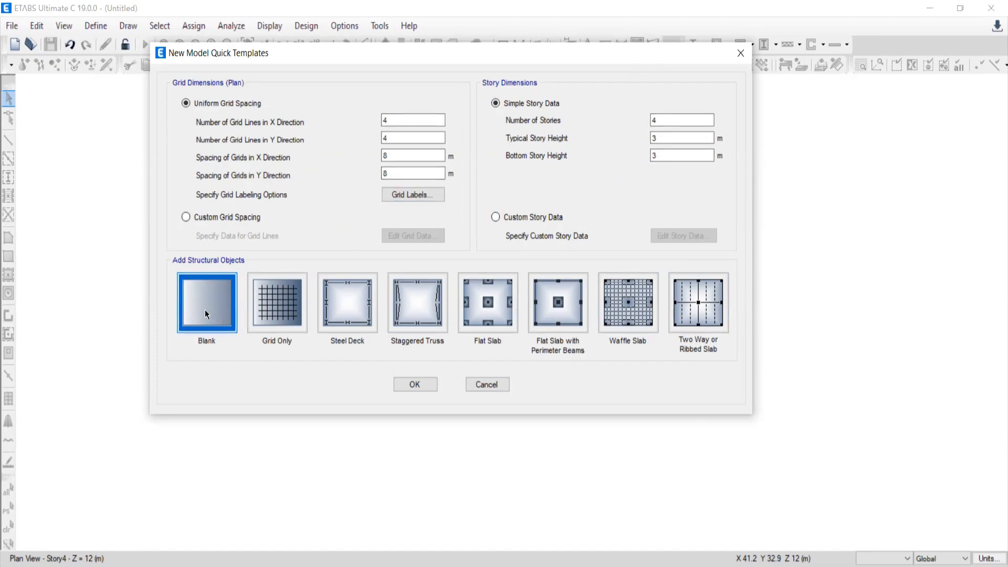
pyautogui.click(425, 384)
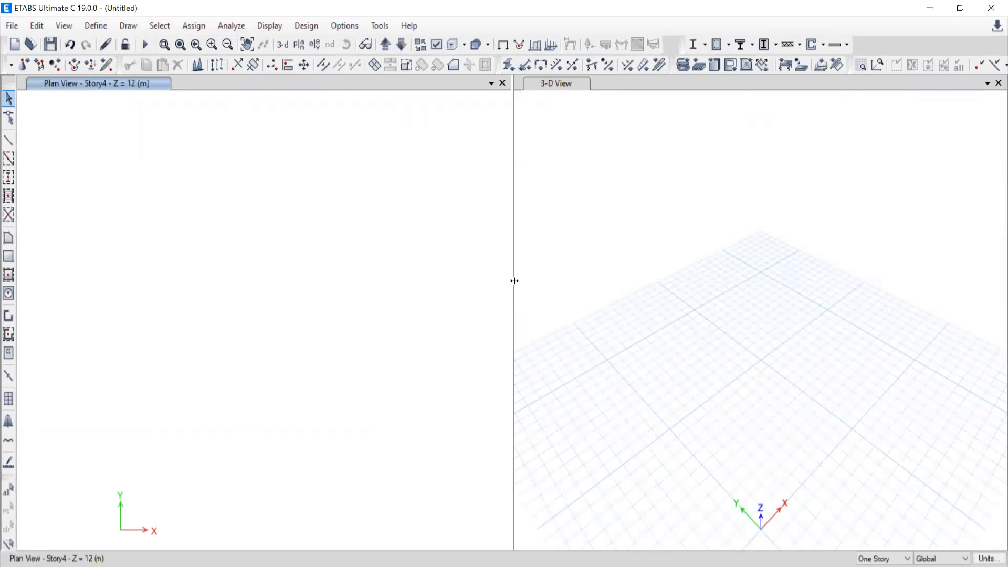
pyautogui.moveTo(516, 283); pyautogui.dragTo(717, 266)
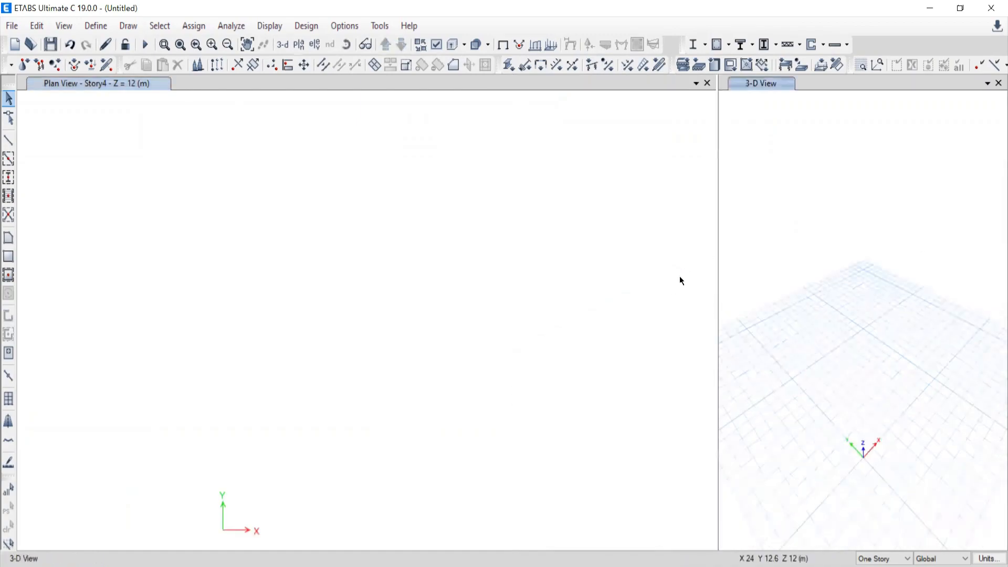
pyautogui.click(198, 281)
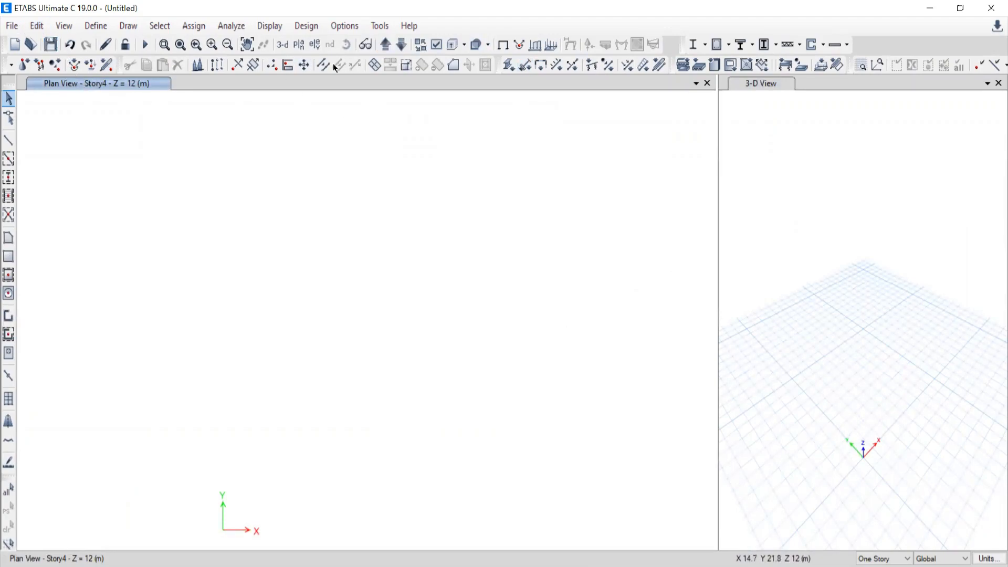
# Set the plan view to the Story1 level.
pyautogui.click(299, 46)
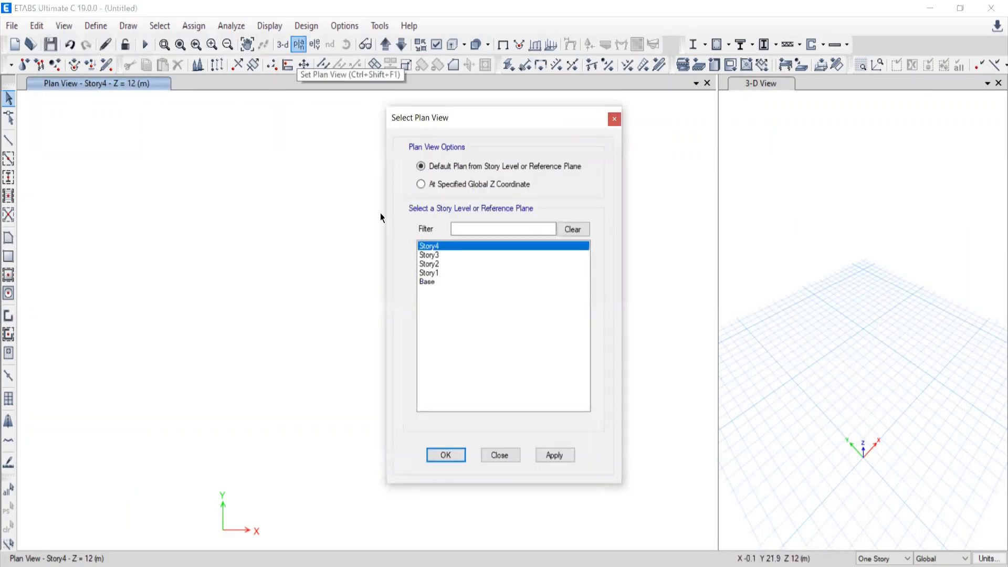
pyautogui.click(432, 284)
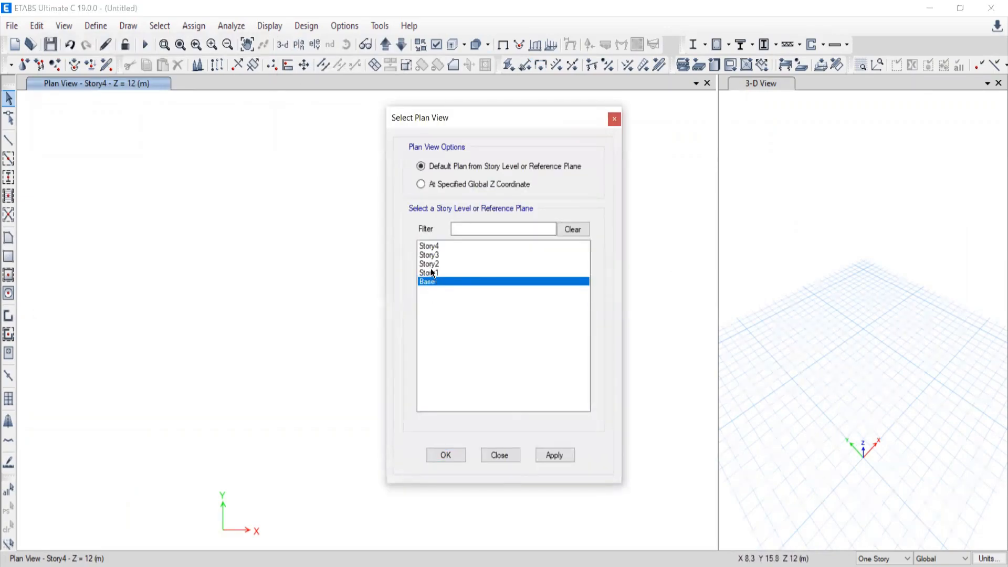
pyautogui.moveTo(428, 272); pyautogui.dragTo(430, 247)
pyautogui.click(429, 270)
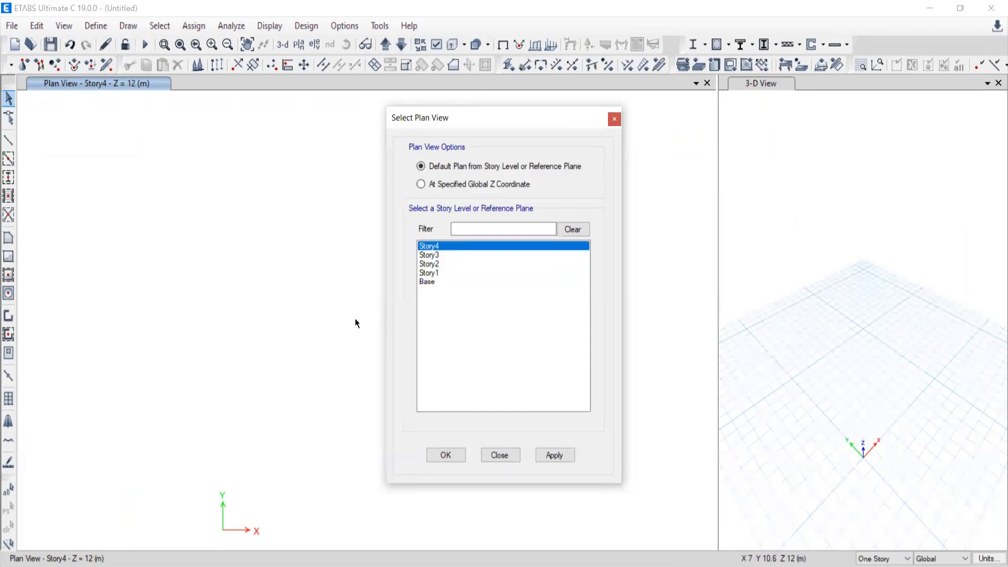
pyautogui.click(431, 273)
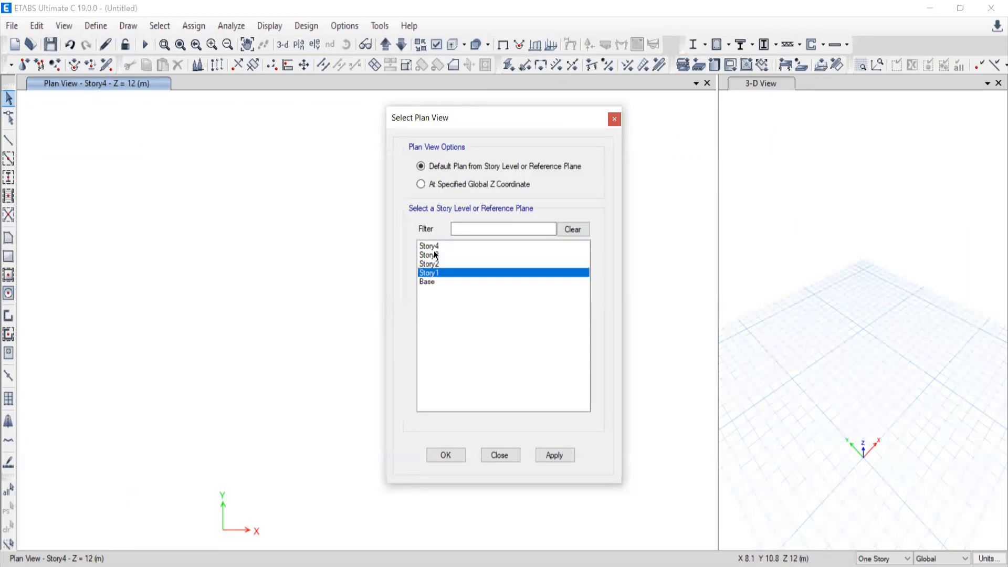
pyautogui.click(554, 455)
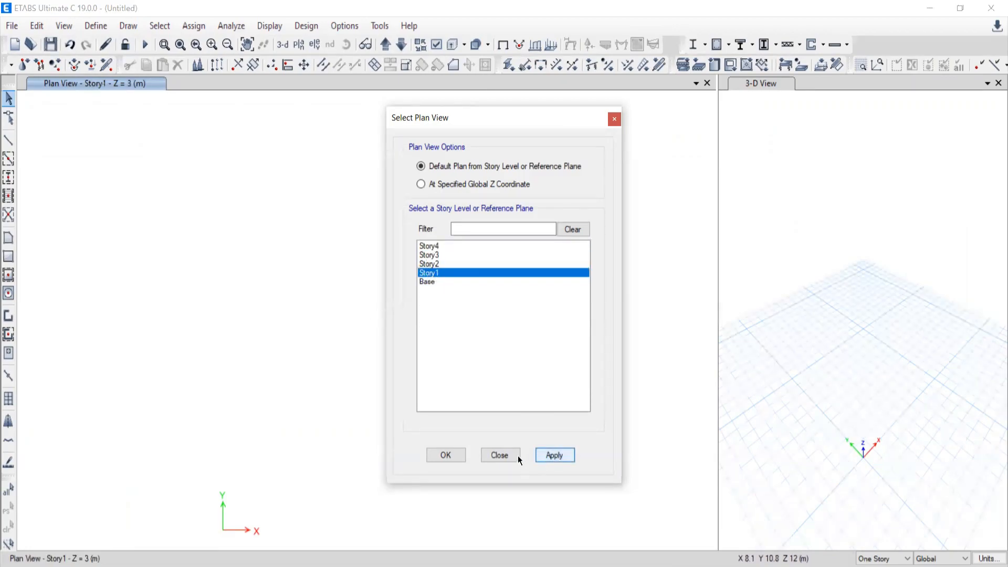
pyautogui.click(515, 456)
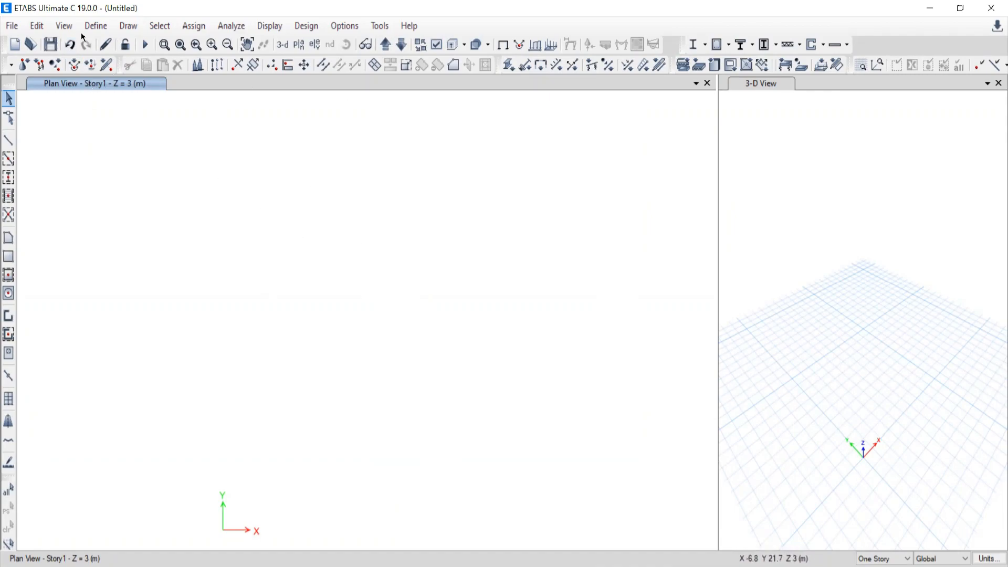
pyautogui.click(299, 44)
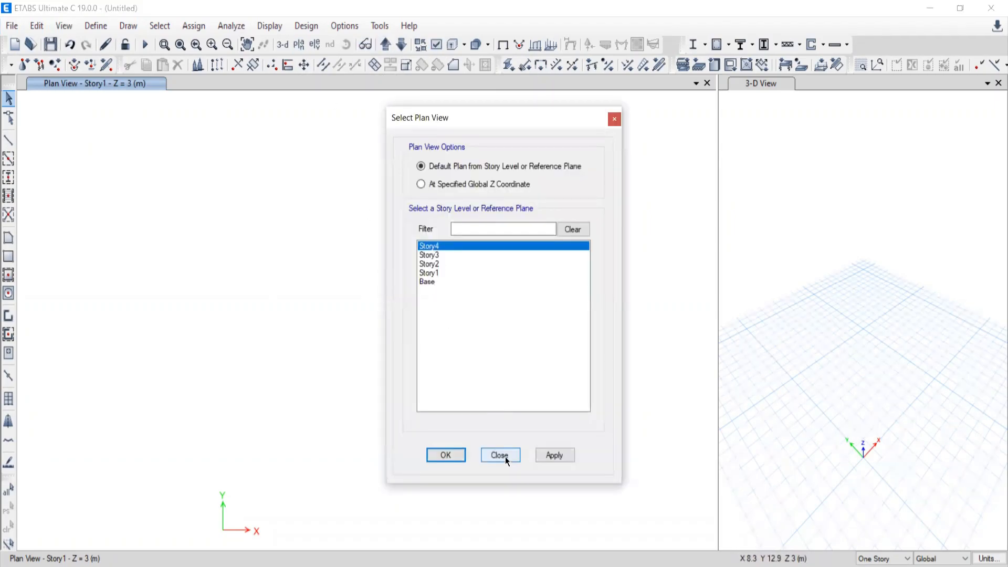
pyautogui.click(504, 455)
# Import the DXF FILE drawing from the CAD folder inside ETABS BATCH-10 on drive D as a DXF floor plan.
pyautogui.click(12, 26)
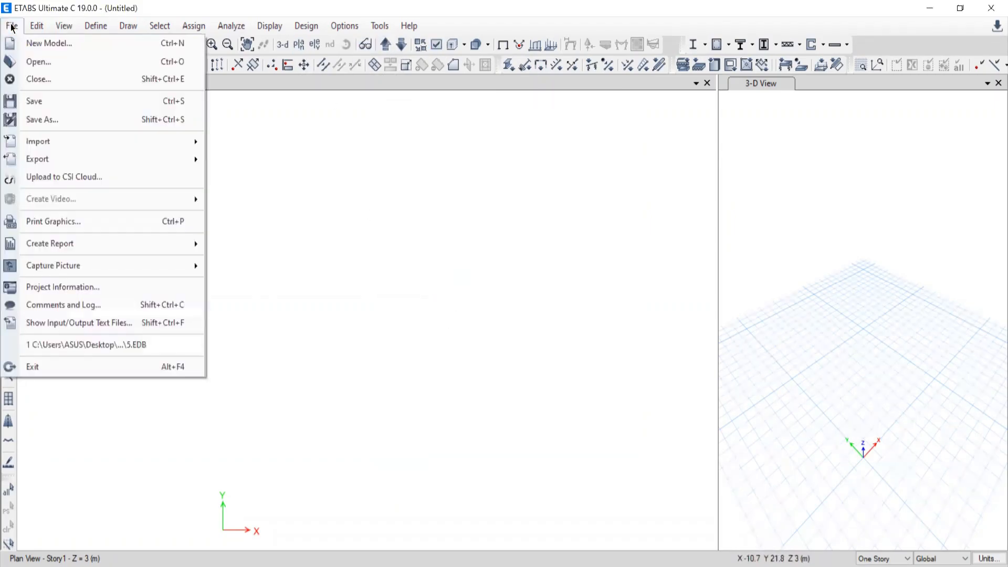
pyautogui.moveTo(42, 145)
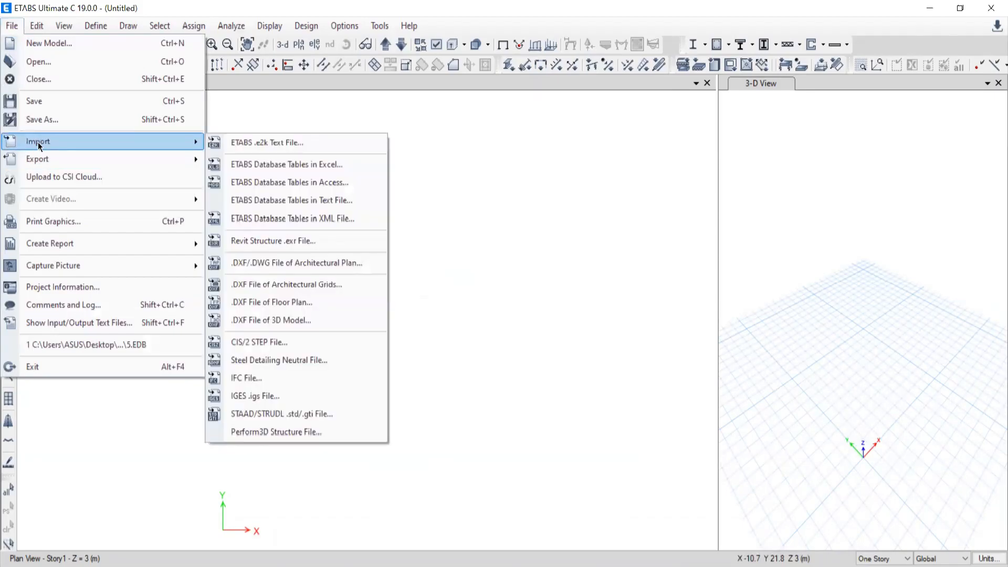
pyautogui.click(262, 301)
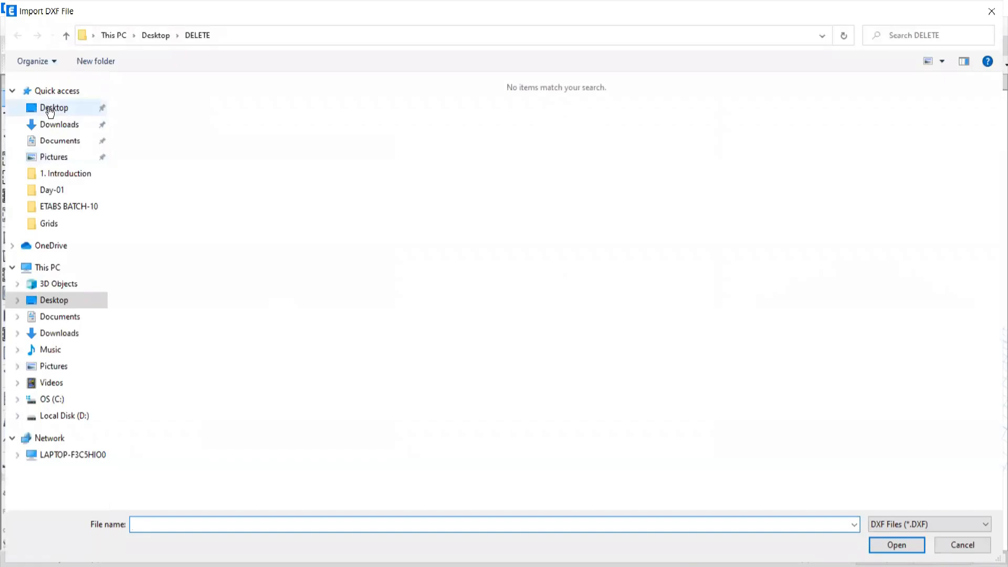
pyautogui.click(58, 415)
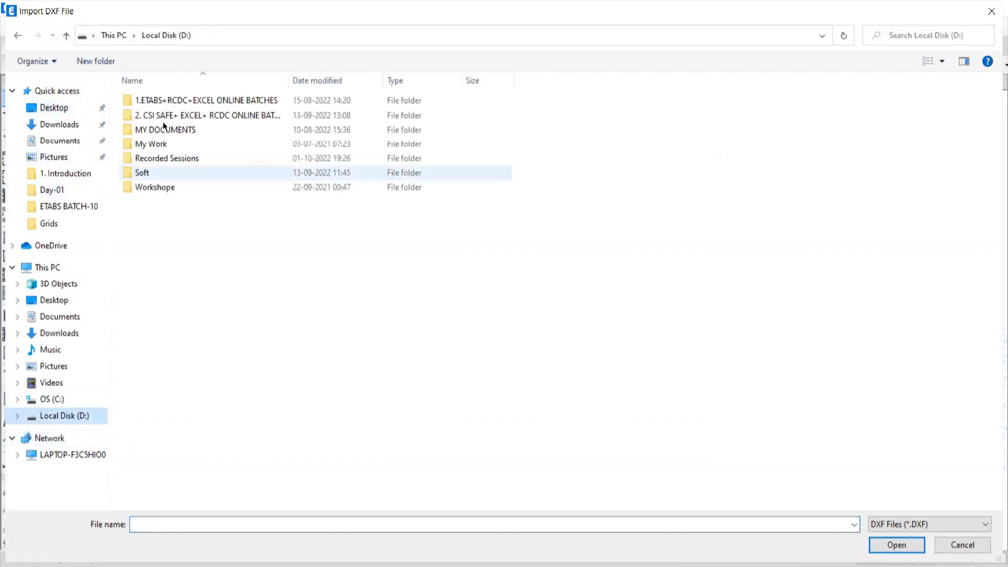
pyautogui.doubleClick(142, 97)
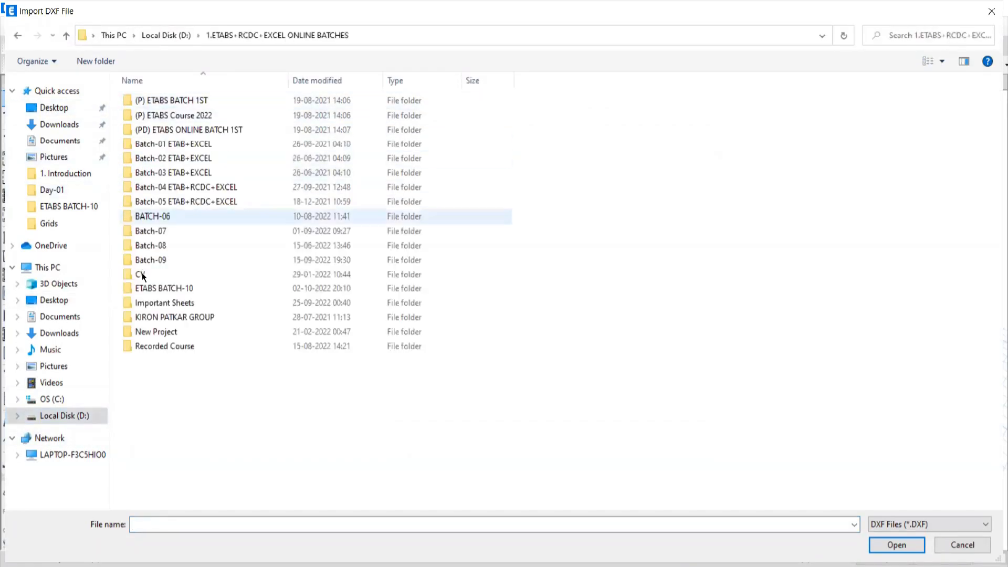
pyautogui.doubleClick(144, 290)
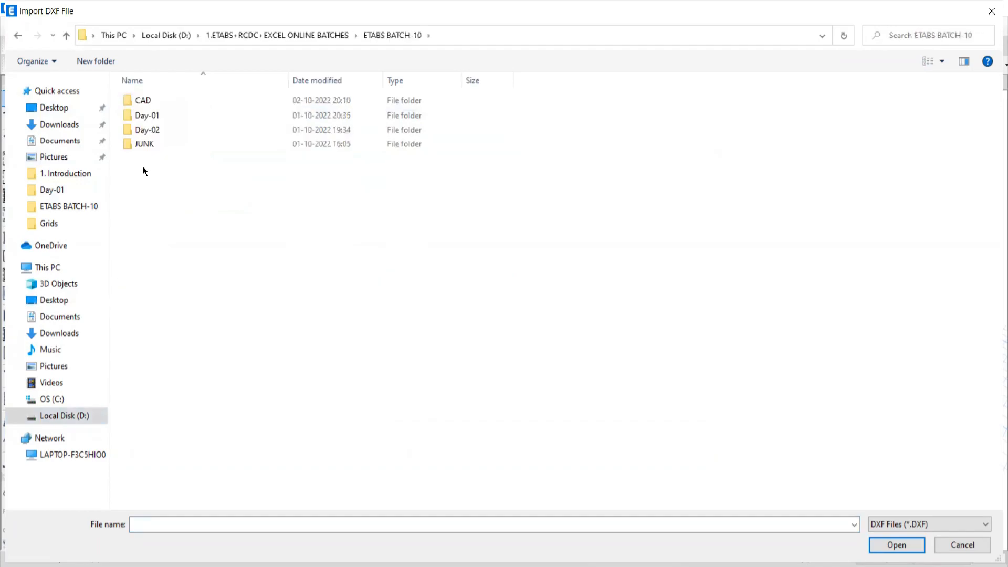
pyautogui.doubleClick(140, 100)
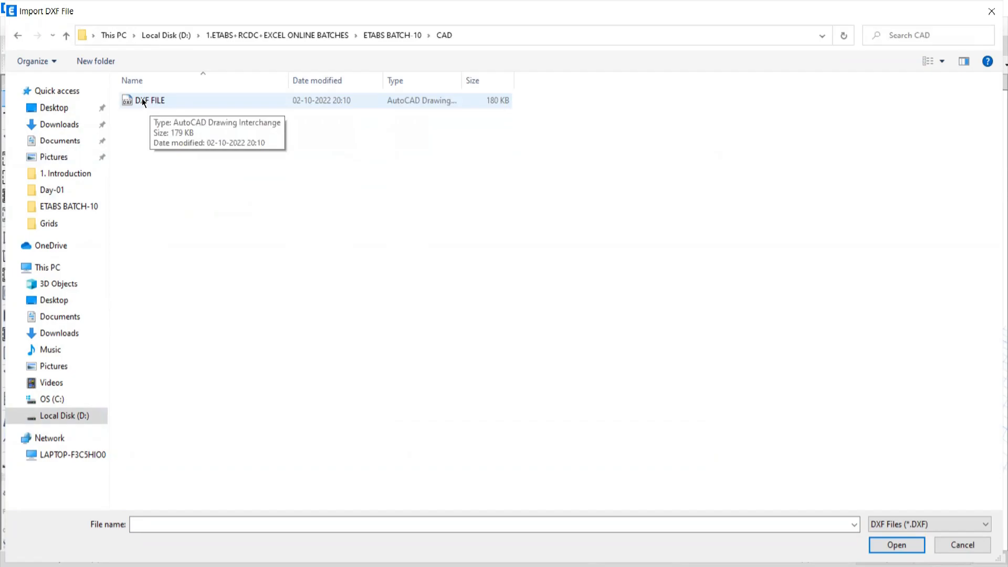
pyautogui.doubleClick(145, 100)
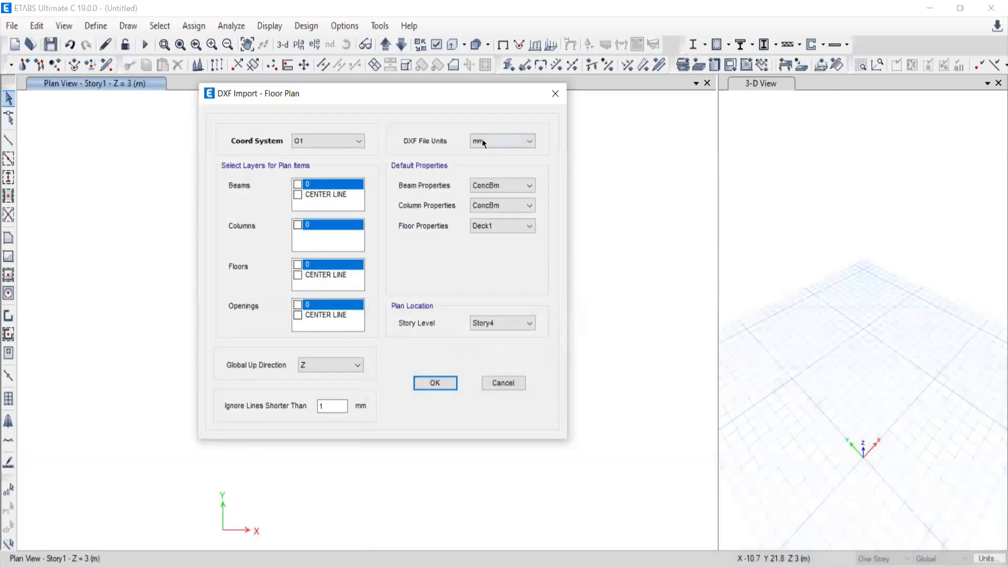
# Set the DXF file units to m and assign the CENTER LINE layer to the beams.
pyautogui.click(482, 141)
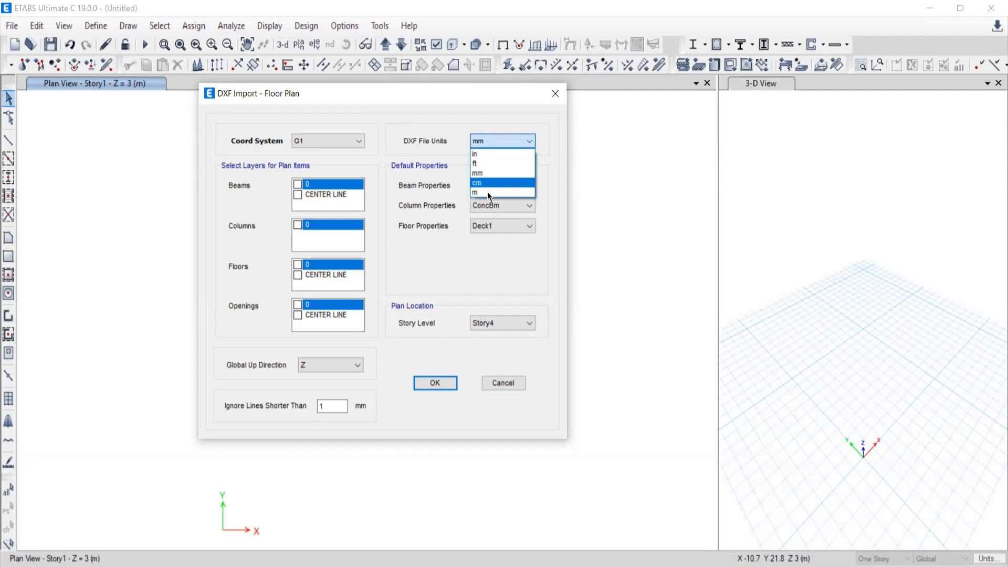
pyautogui.moveTo(716, 566)
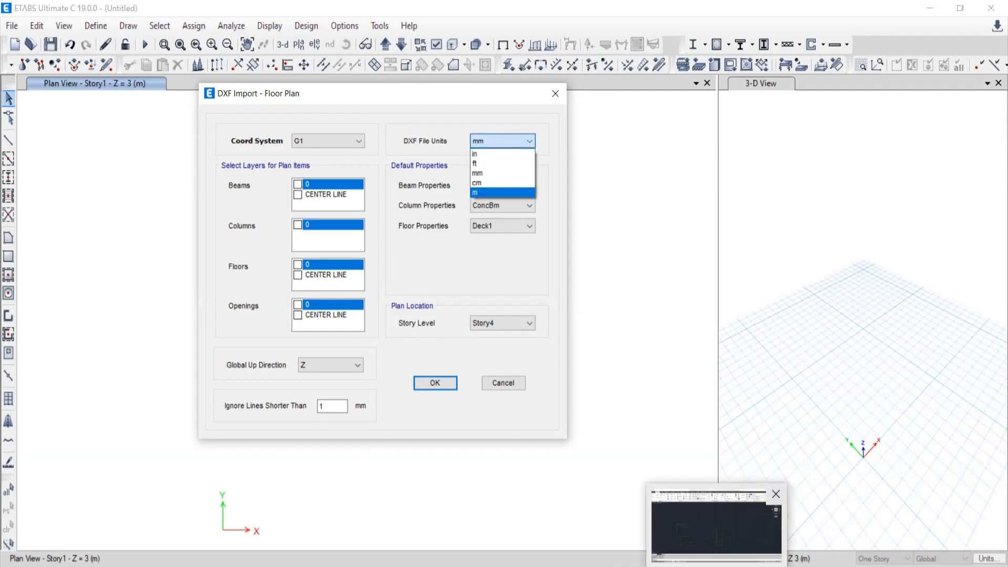
pyautogui.click(476, 173)
pyautogui.click(495, 141)
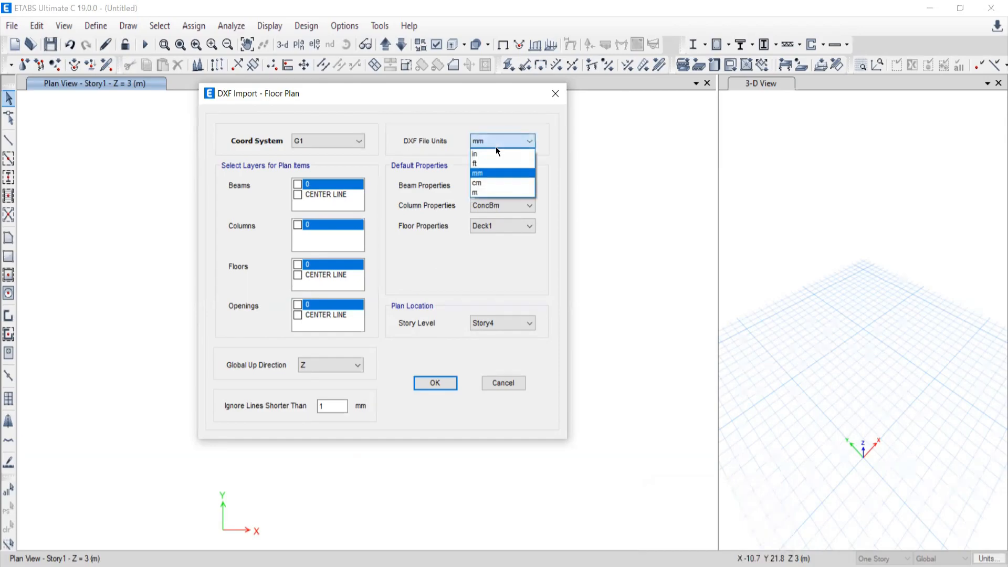
pyautogui.click(477, 193)
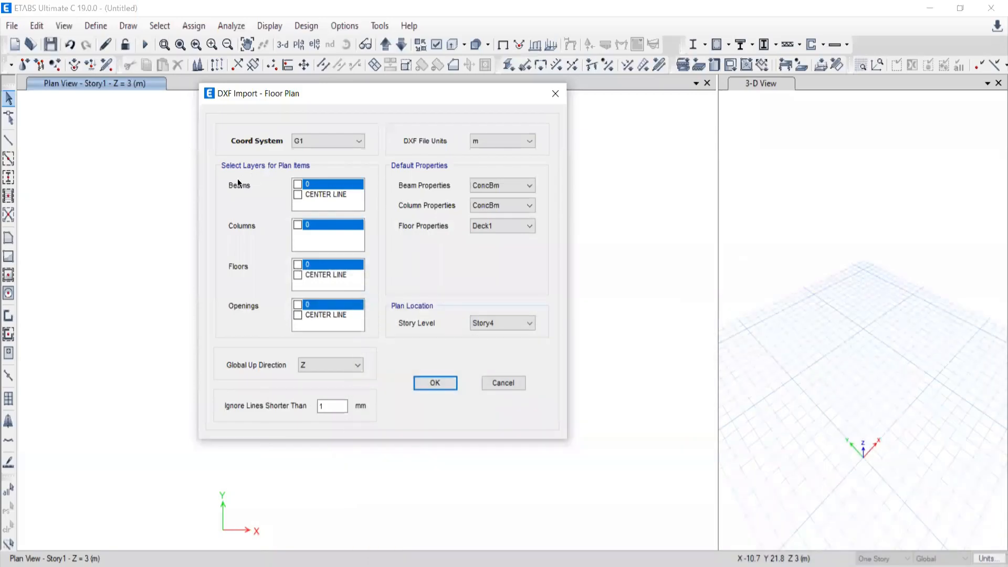
pyautogui.click(299, 195)
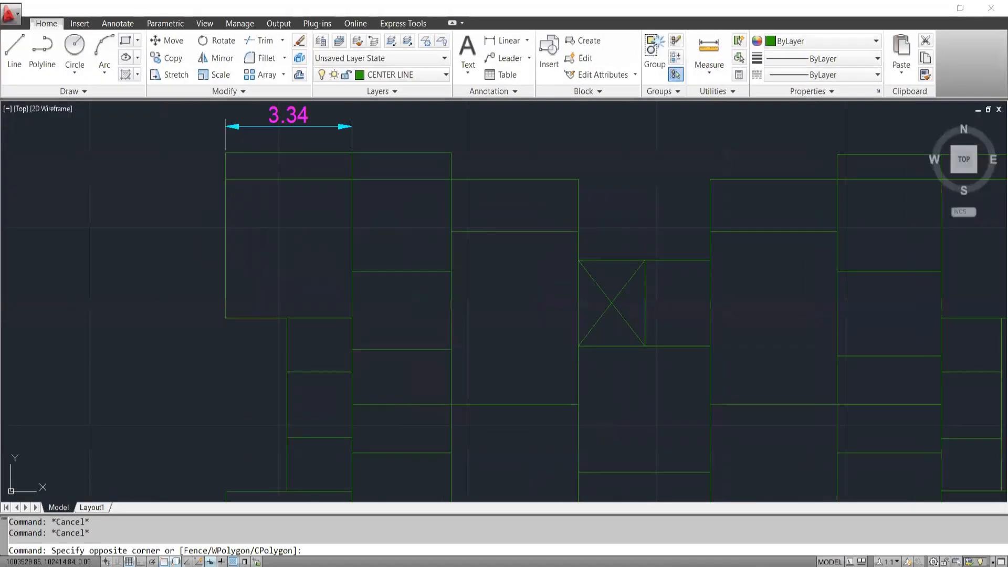
pyautogui.click(180, 263)
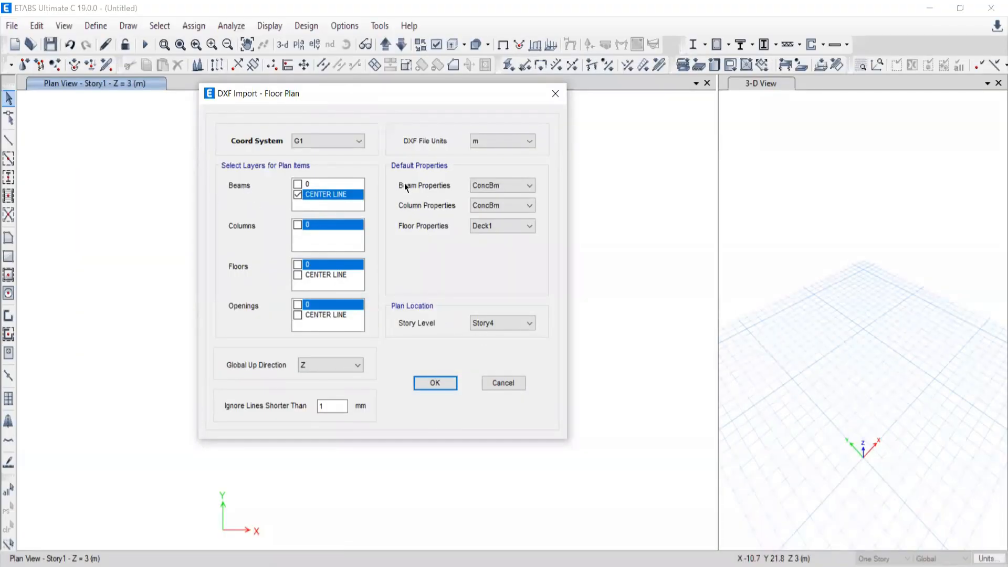
# Keep ConcBm as the beam and column property, place the plan at Story1, and confirm the floor plan import.
pyautogui.click(484, 186)
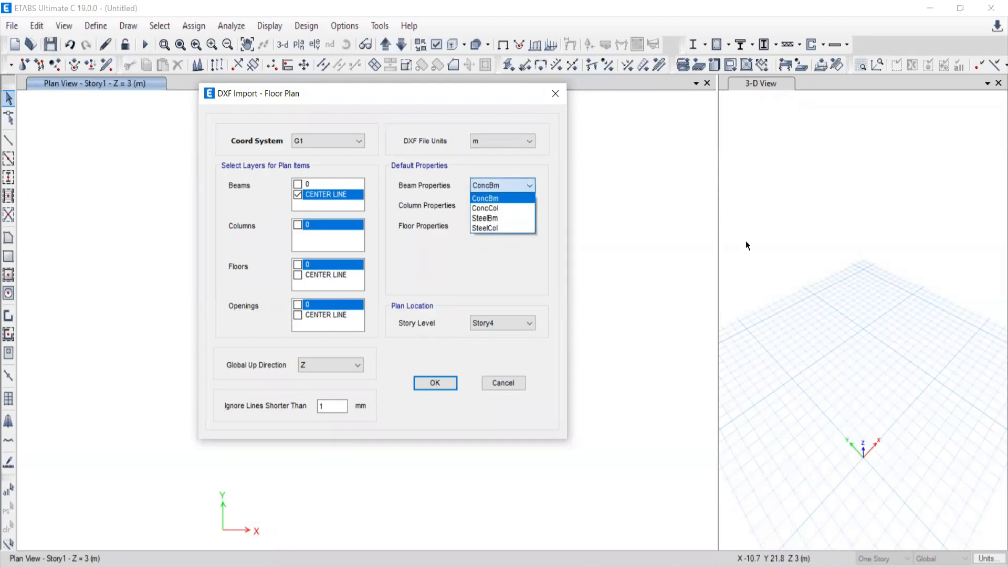
pyautogui.click(488, 198)
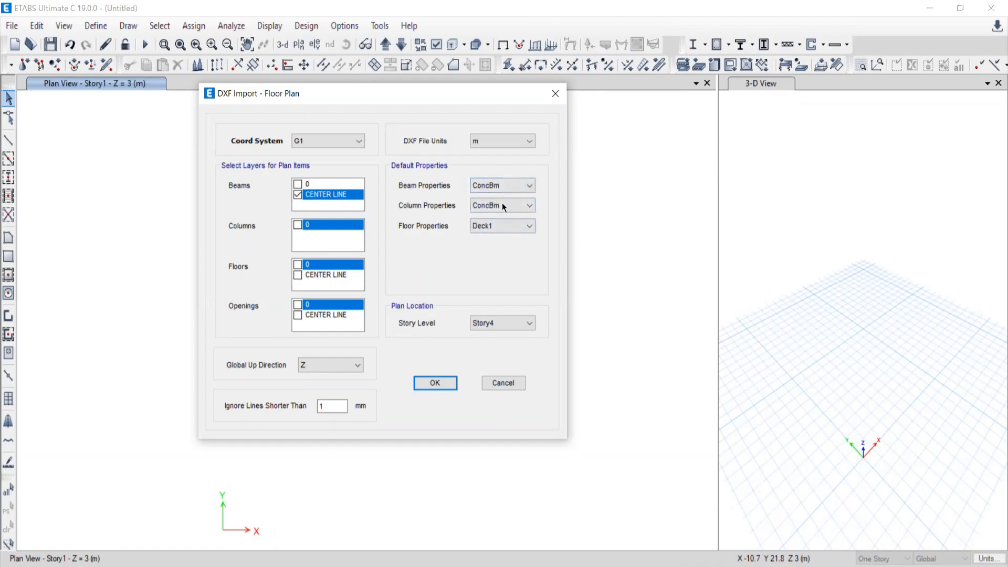
pyautogui.click(486, 205)
pyautogui.click(489, 205)
pyautogui.click(497, 324)
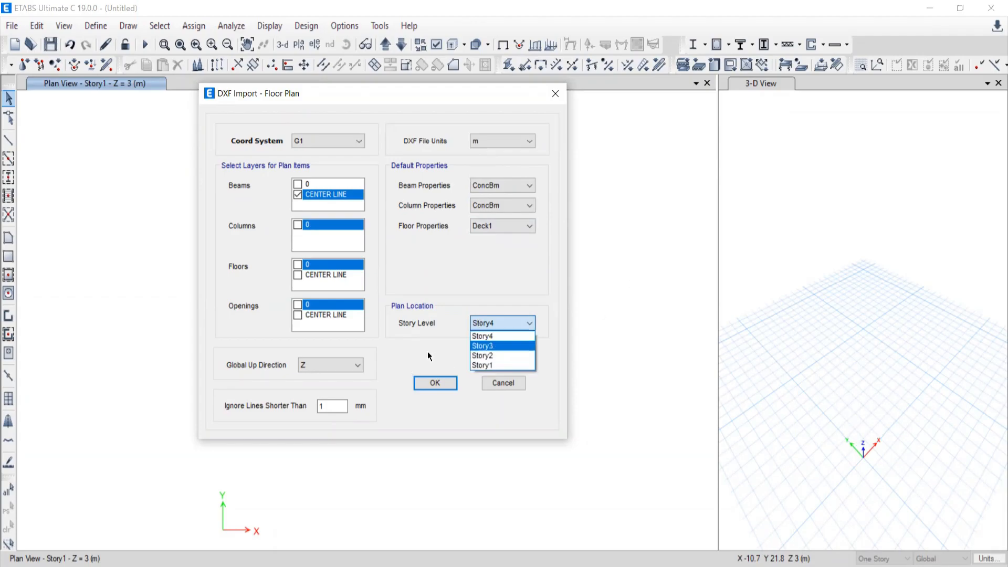
pyautogui.click(487, 365)
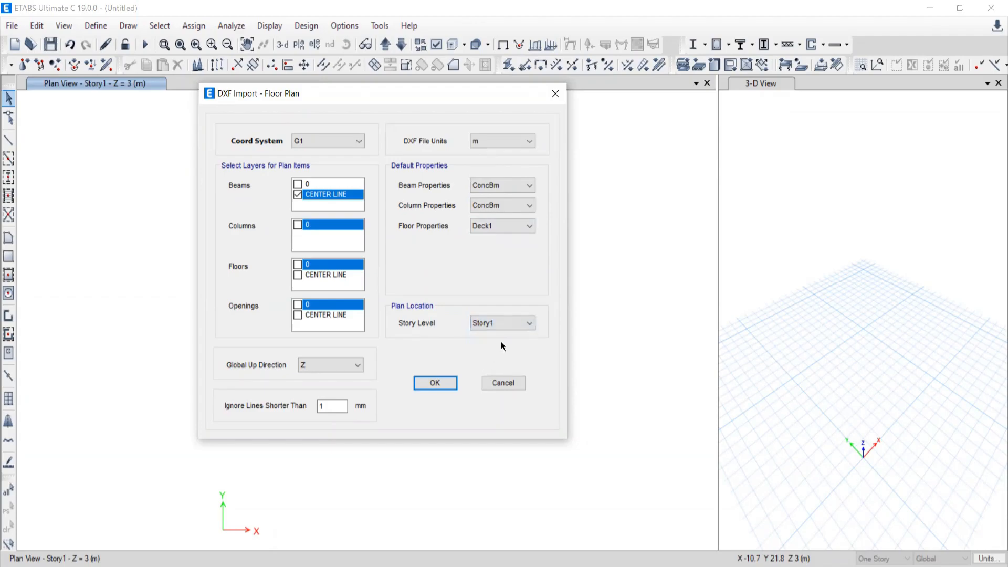
pyautogui.click(433, 384)
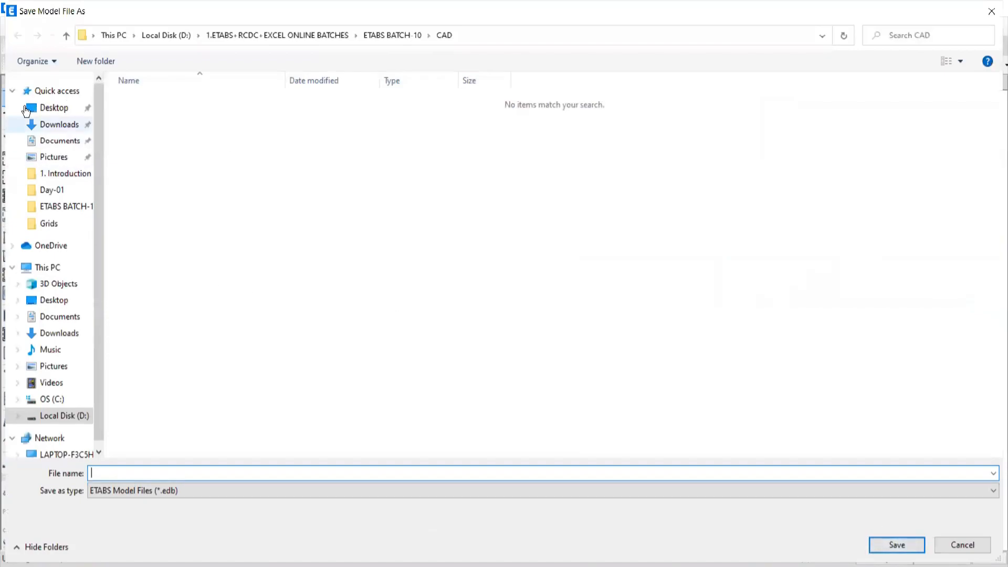
# Save the model as 1 in the CAD folder of ETABS BATCH-10, and widen the plan view beside the 3-D view.
pyautogui.click(55, 108)
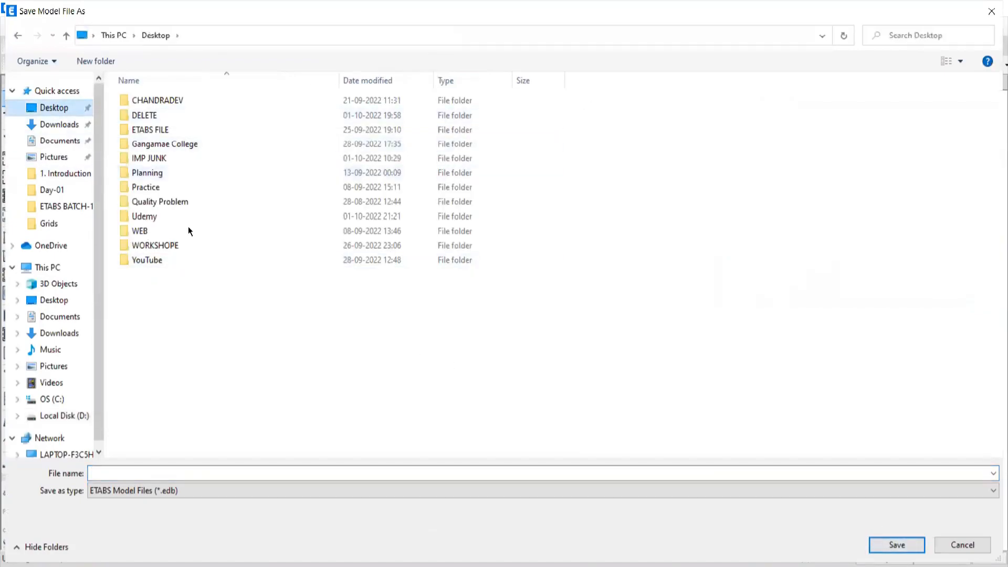
pyautogui.click(53, 416)
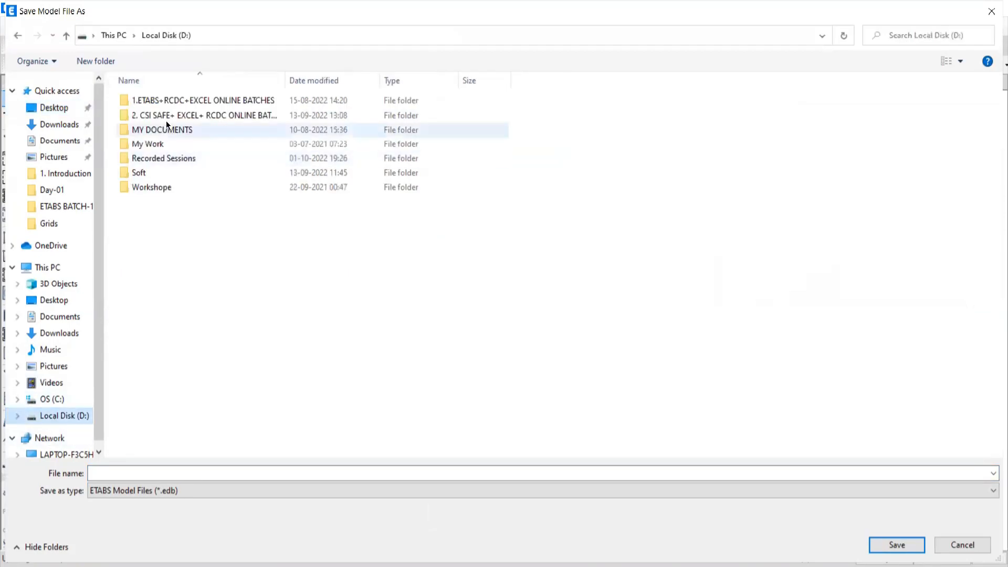
pyautogui.doubleClick(155, 103)
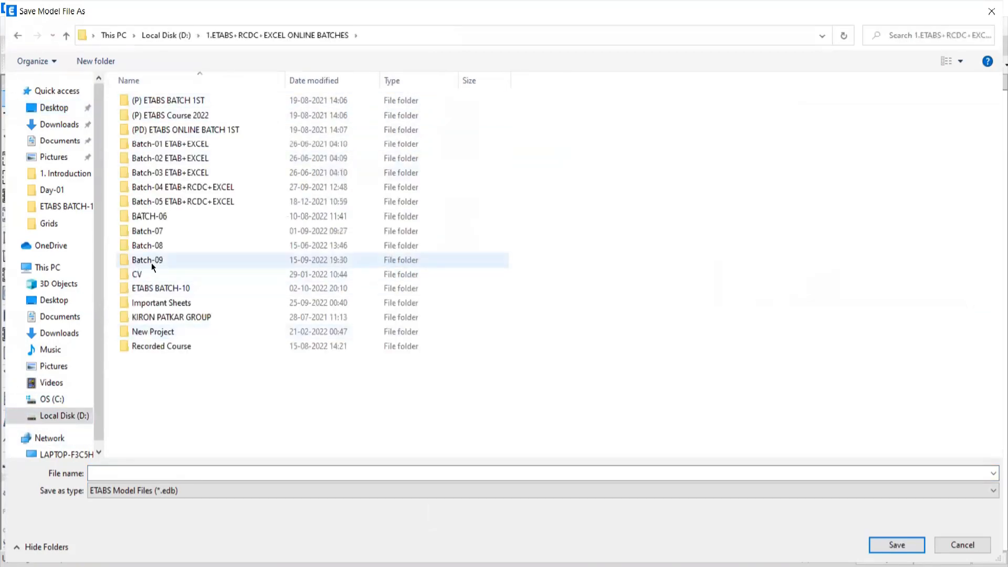
pyautogui.doubleClick(158, 288)
pyautogui.doubleClick(139, 100)
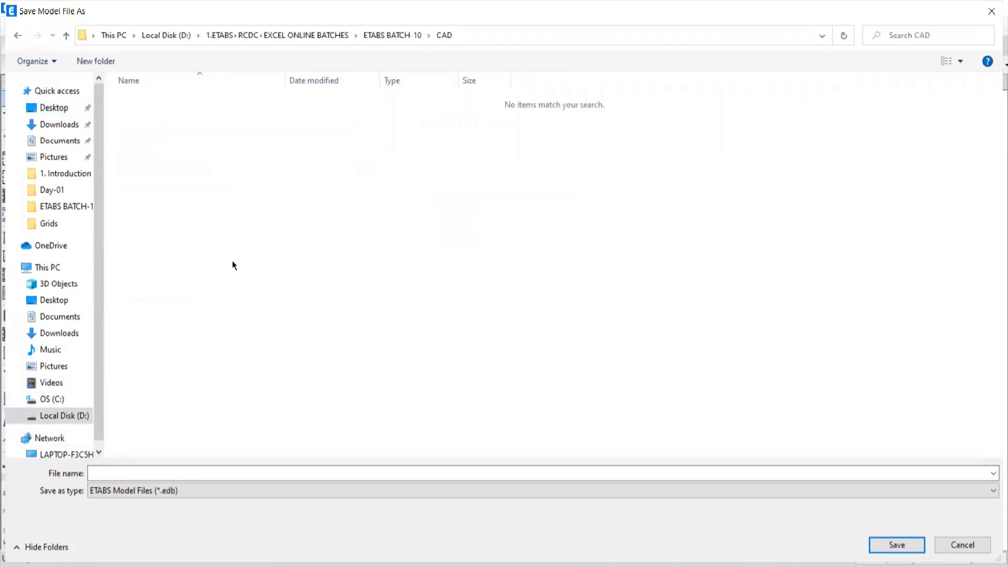
pyautogui.click(138, 473)
pyautogui.write('1')
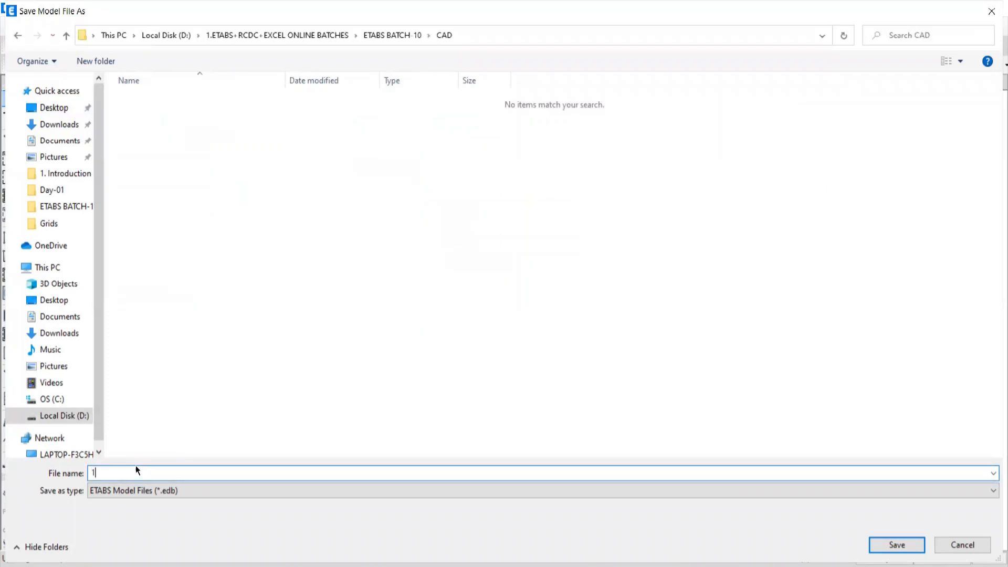
pyautogui.click(891, 546)
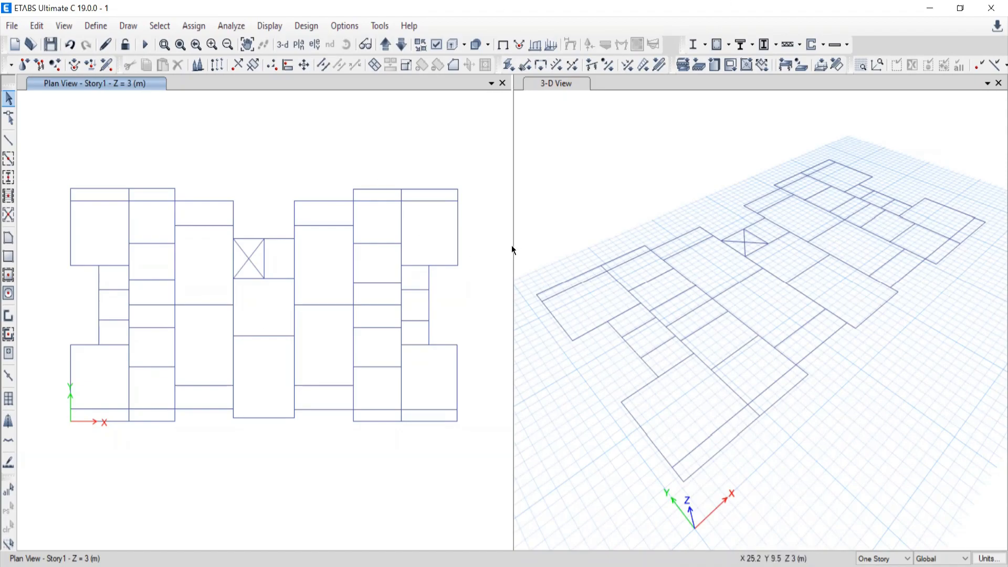
pyautogui.moveTo(514, 244); pyautogui.dragTo(709, 240)
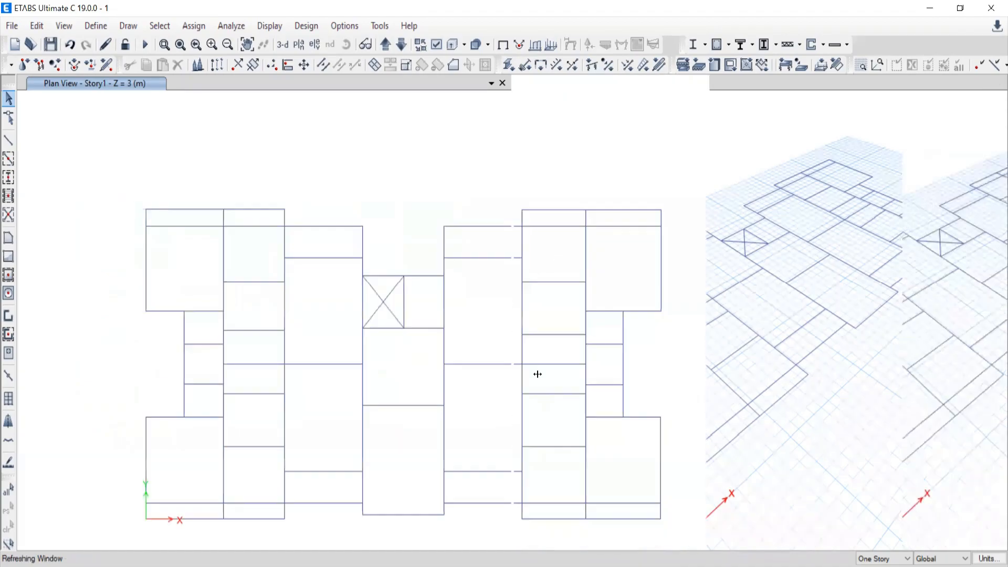
pyautogui.moveTo(530, 378); pyautogui.dragTo(517, 318, button='middle')
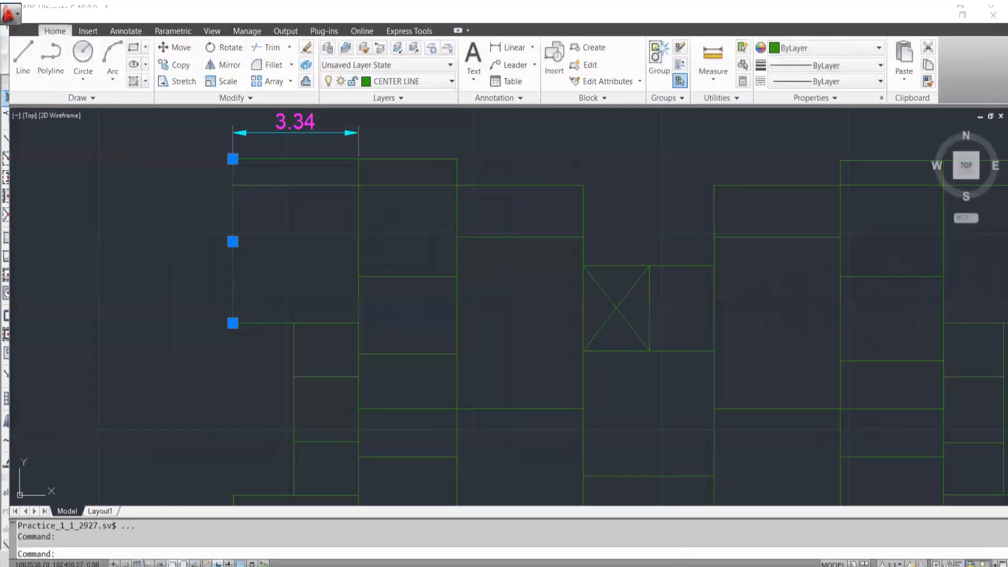
# Switch to AutoCAD and examine the centre lines around the plan's upper-left bays, near the 3.34 dimension.
pyautogui.scroll(-6, 607, 297)
pyautogui.scroll(2, 509, 282)
pyautogui.scroll(2, 509, 282)
pyautogui.press('Escape')
pyautogui.moveTo(549, 292); pyautogui.dragTo(483, 288, button='middle')
pyautogui.scroll(3, 267, 200)
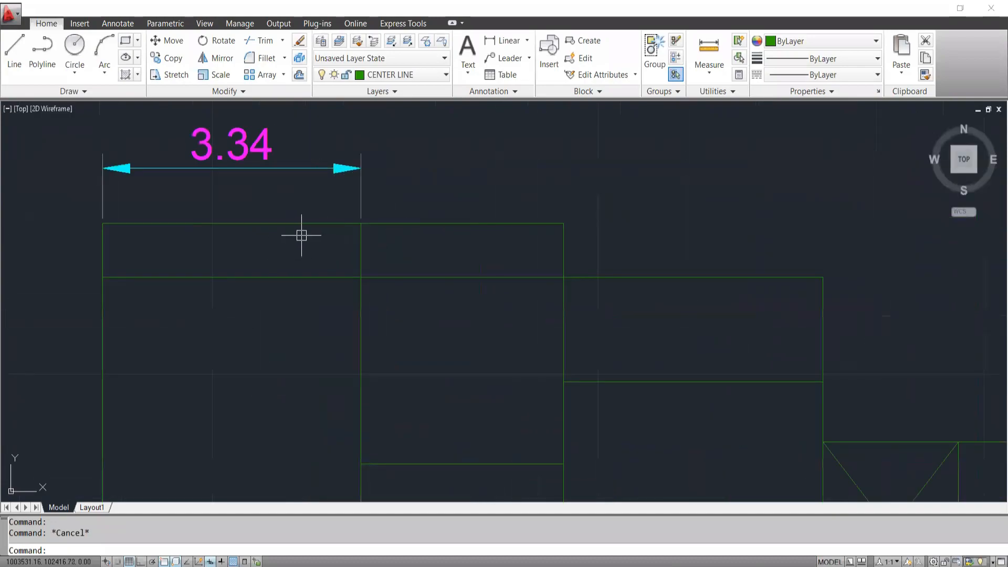
pyautogui.scroll(3, 355, 228)
pyautogui.click(341, 179)
pyautogui.click(423, 264)
pyautogui.press('Escape')
pyautogui.click(443, 261)
pyautogui.click(443, 182)
pyautogui.press('Escape')
# Check the extent of the leftmost vertical centre line where the second horizontal line meets it, and clear the selection.
pyautogui.scroll(-3, 336, 254)
pyautogui.click(328, 246)
pyautogui.press('Escape')
pyautogui.scroll(4, 230, 236)
pyautogui.click(228, 235)
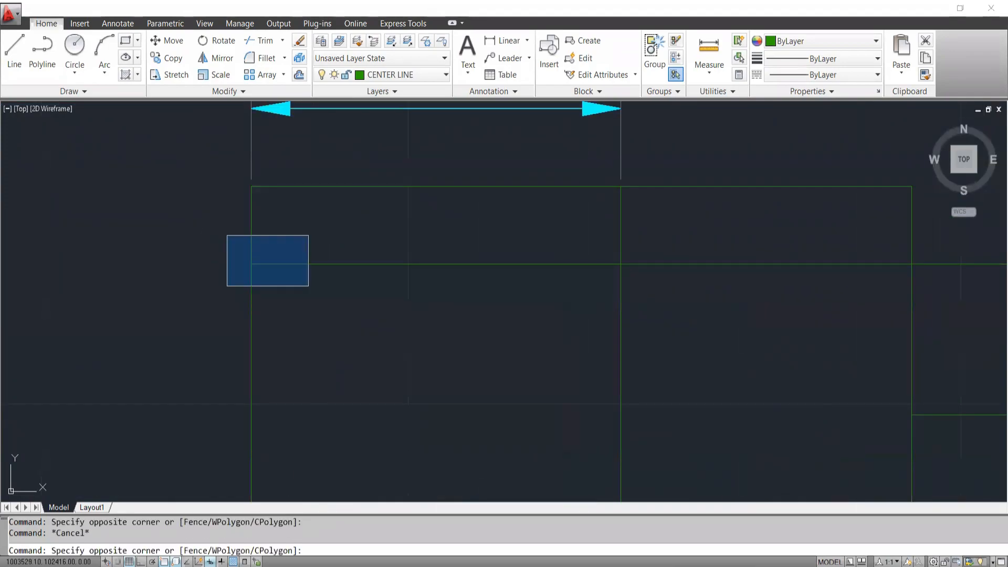
pyautogui.click(206, 249)
pyautogui.click(299, 321)
pyautogui.click(109, 393)
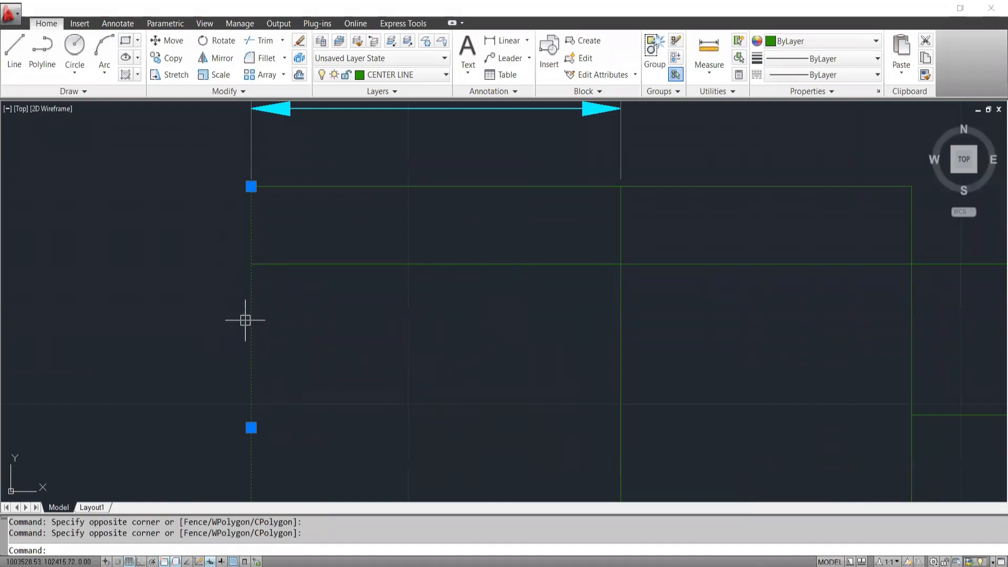
pyautogui.press('Escape')
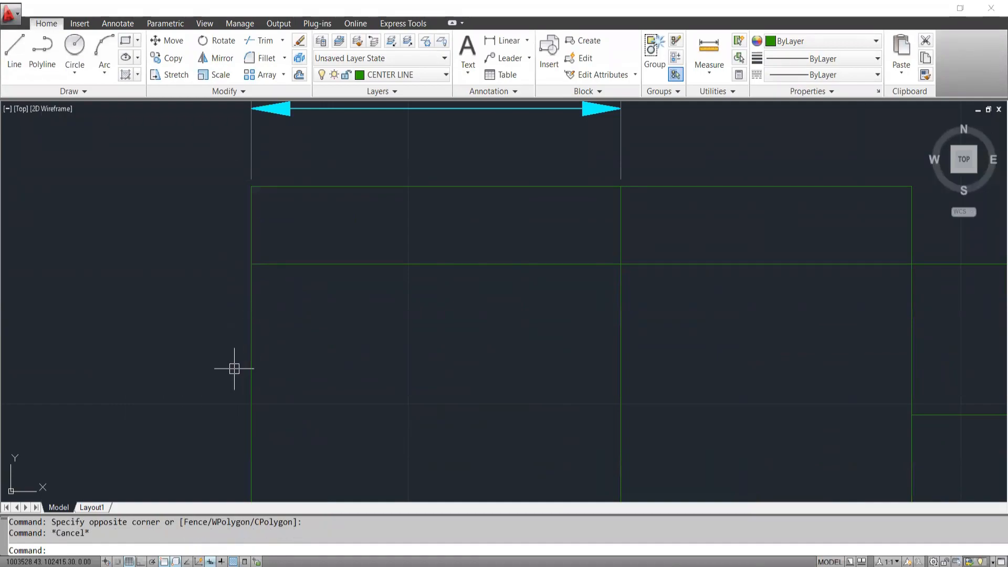
# Look over the complete centre-line plan and the column and beam layout of PLAN NO.-2 beside it.
pyautogui.scroll(-4, 522, 344)
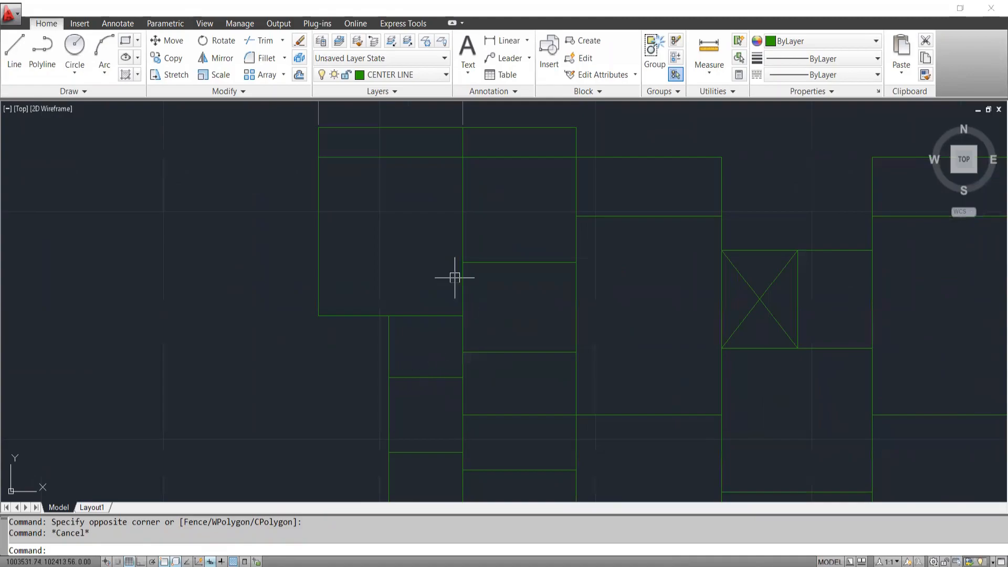
pyautogui.moveTo(506, 393); pyautogui.dragTo(444, 297, button='middle')
pyautogui.moveTo(455, 343); pyautogui.dragTo(455, 351, button='middle')
pyautogui.scroll(-6, 778, 303)
pyautogui.moveTo(837, 320); pyautogui.dragTo(470, 256, button='middle')
pyautogui.scroll(-2, 470, 256)
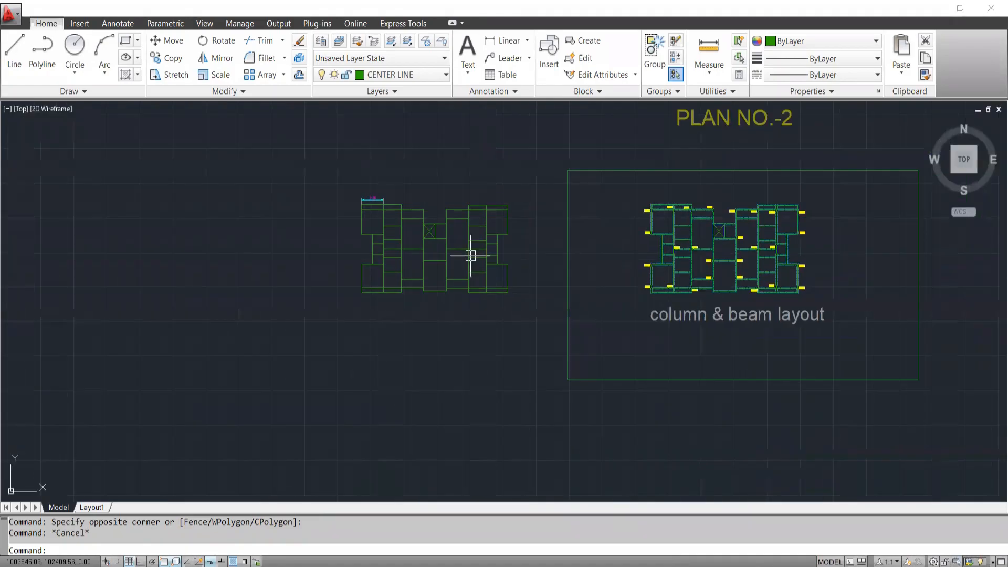
pyautogui.scroll(2, 456, 231)
pyautogui.scroll(3, 441, 231)
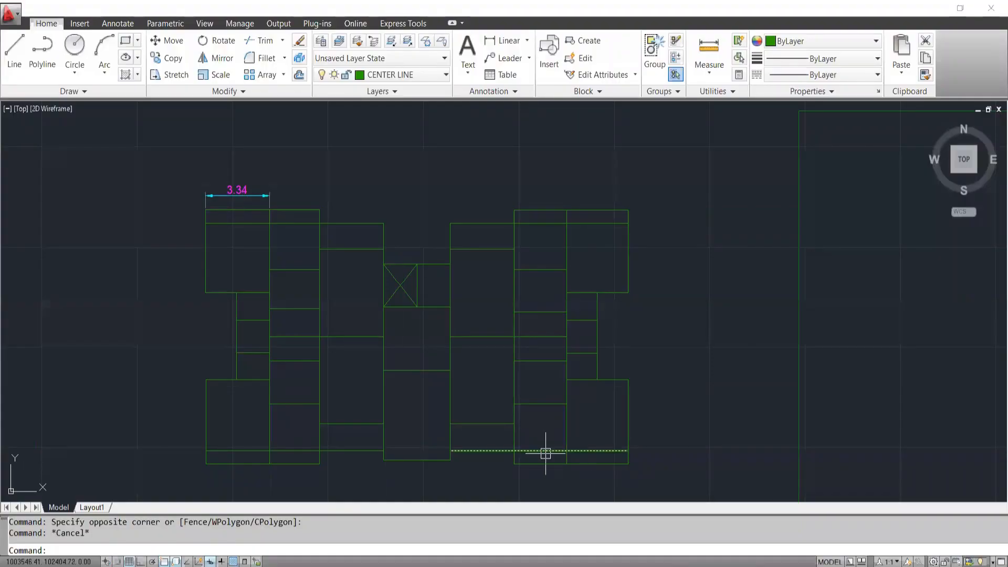
pyautogui.moveTo(545, 453)
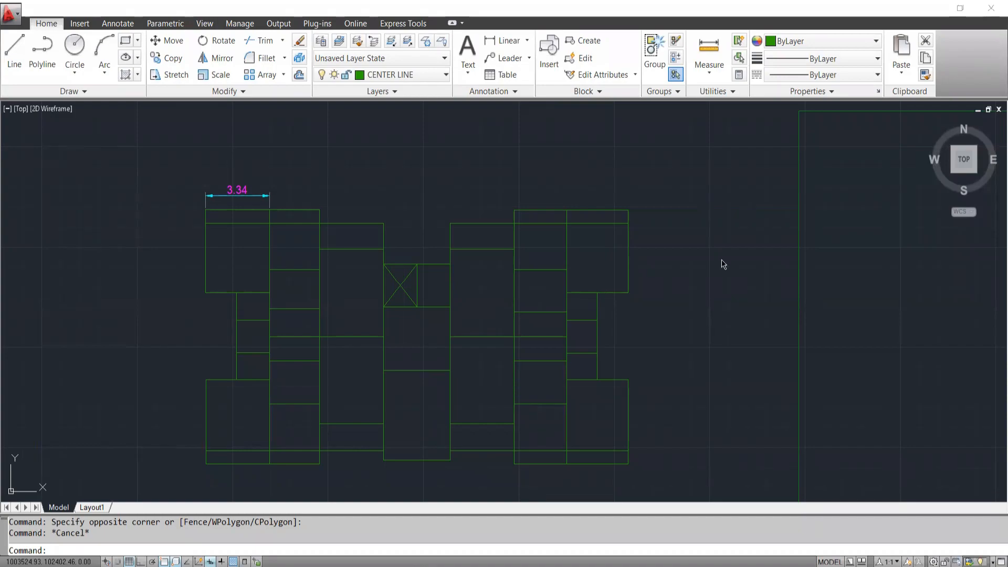
pyautogui.moveTo(636, 361); pyautogui.dragTo(667, 298, button='middle')
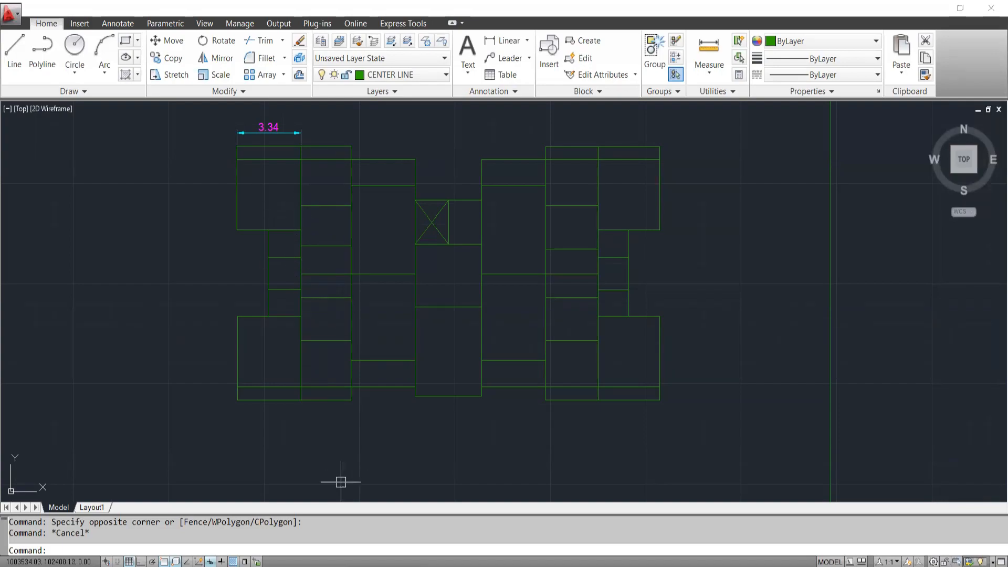
# Check the extent of the leftmost vertical centre line in the plan's upper-left bay, and clear the selection.
pyautogui.moveTo(348, 181); pyautogui.dragTo(330, 207, button='middle')
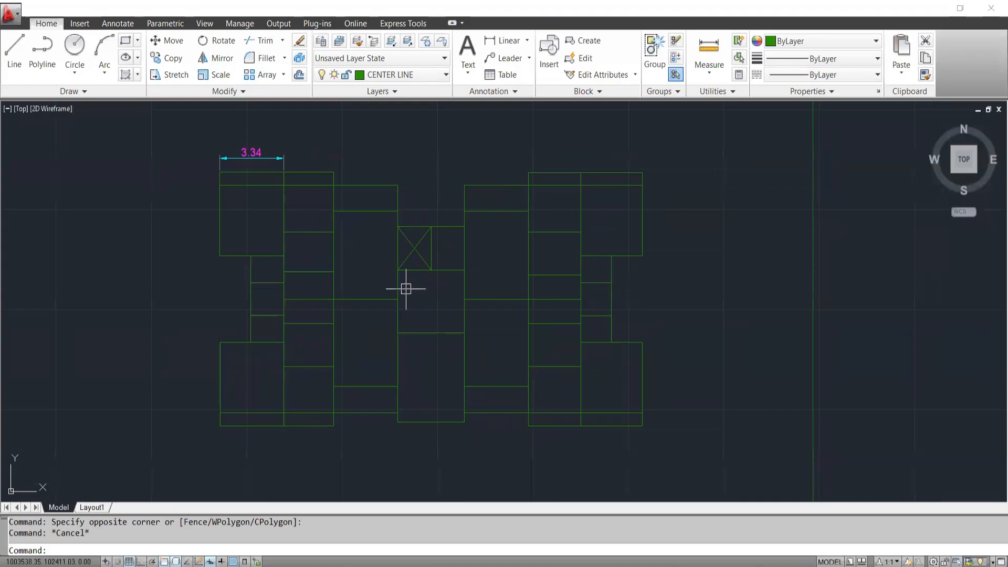
pyautogui.click(238, 207)
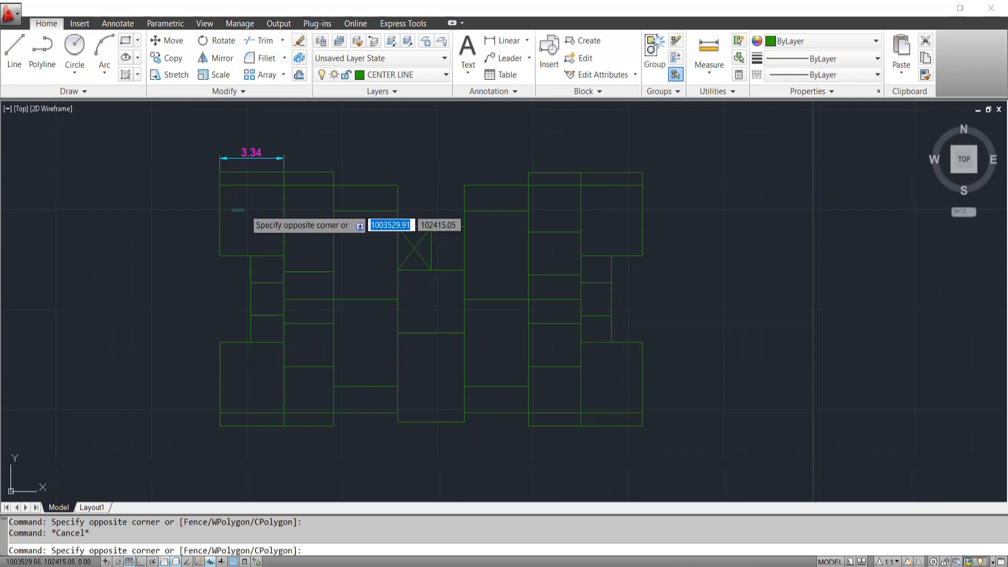
pyautogui.click(165, 229)
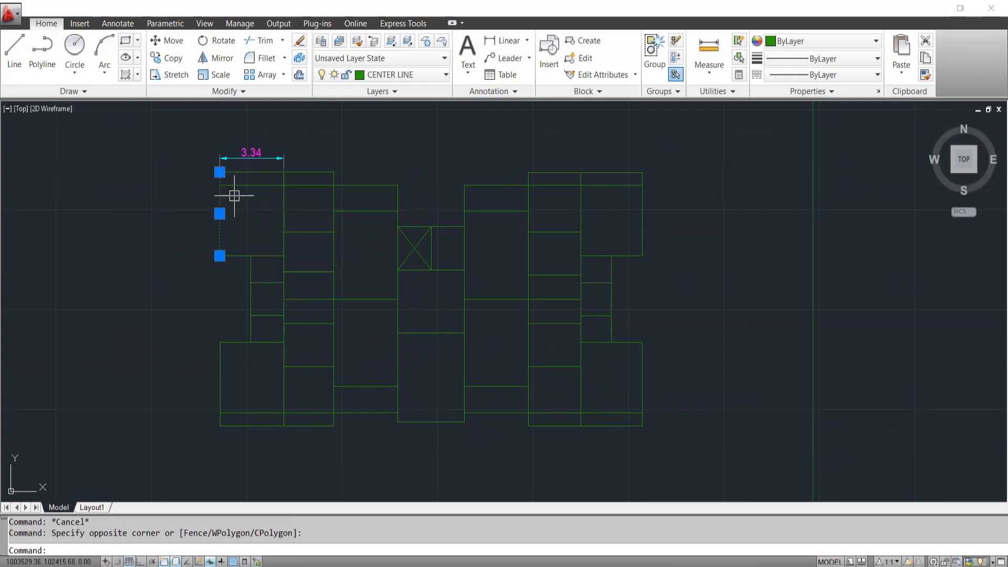
pyautogui.scroll(3, 233, 196)
pyautogui.scroll(3, 203, 157)
pyautogui.scroll(-4, 214, 166)
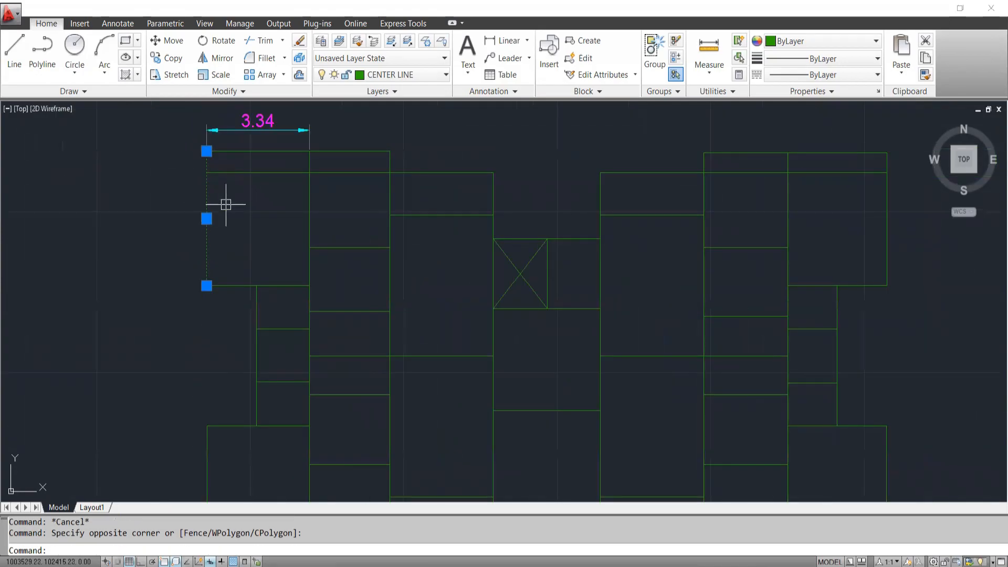
pyautogui.press('Escape')
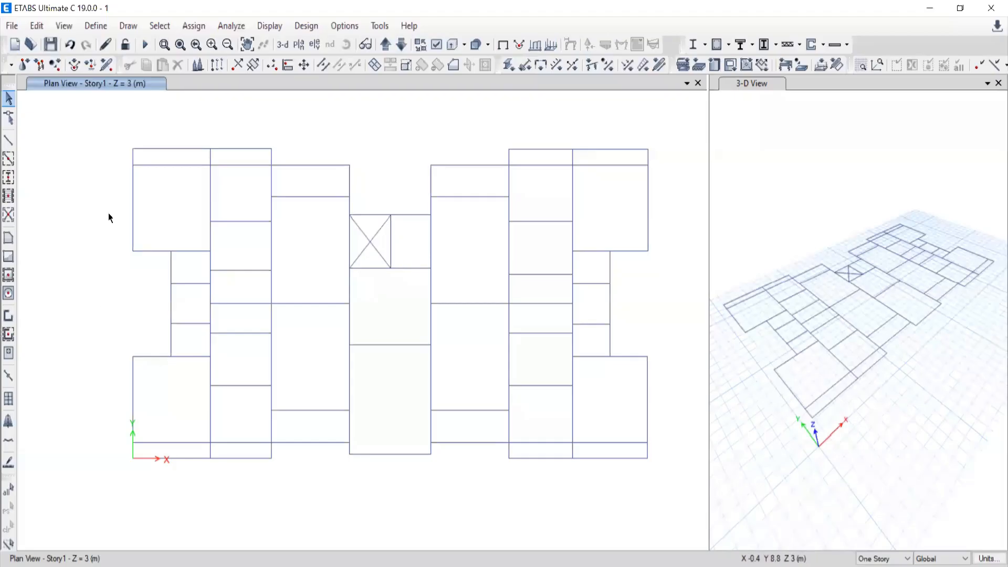
# Switch to ETABS and inspect the matching upper-left vertical frame and its joint with the second horizontal line.
pyautogui.moveTo(223, 217); pyautogui.dragTo(264, 222, button='middle')
pyautogui.moveTo(264, 222); pyautogui.dragTo(185, 236)
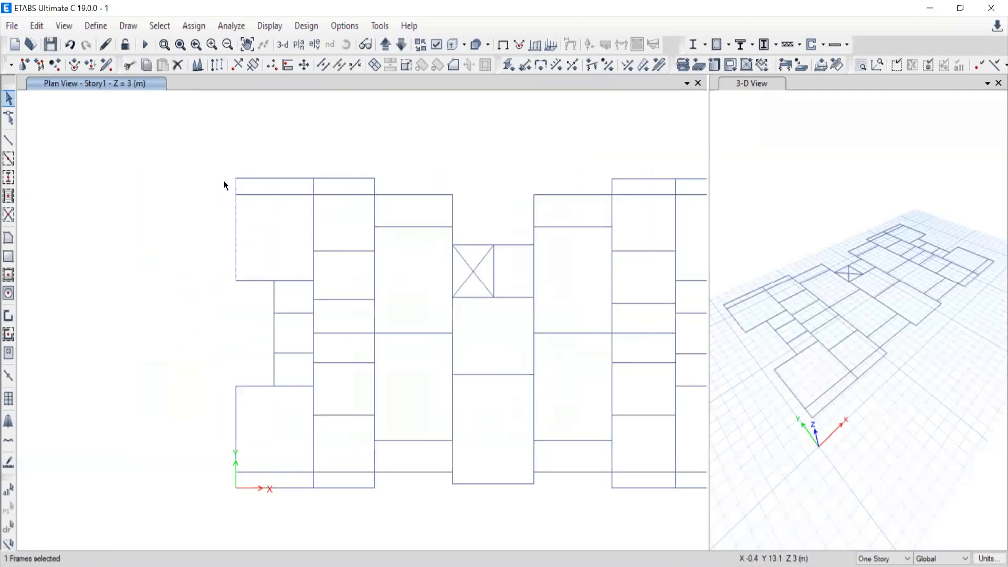
pyautogui.scroll(3, 223, 174)
pyautogui.scroll(-2, 371, 271)
pyautogui.scroll(-5, 616, 229)
pyautogui.moveTo(619, 286); pyautogui.dragTo(369, 244, button='middle')
pyautogui.scroll(5, 369, 240)
pyautogui.moveTo(341, 98); pyautogui.dragTo(315, 159, button='middle')
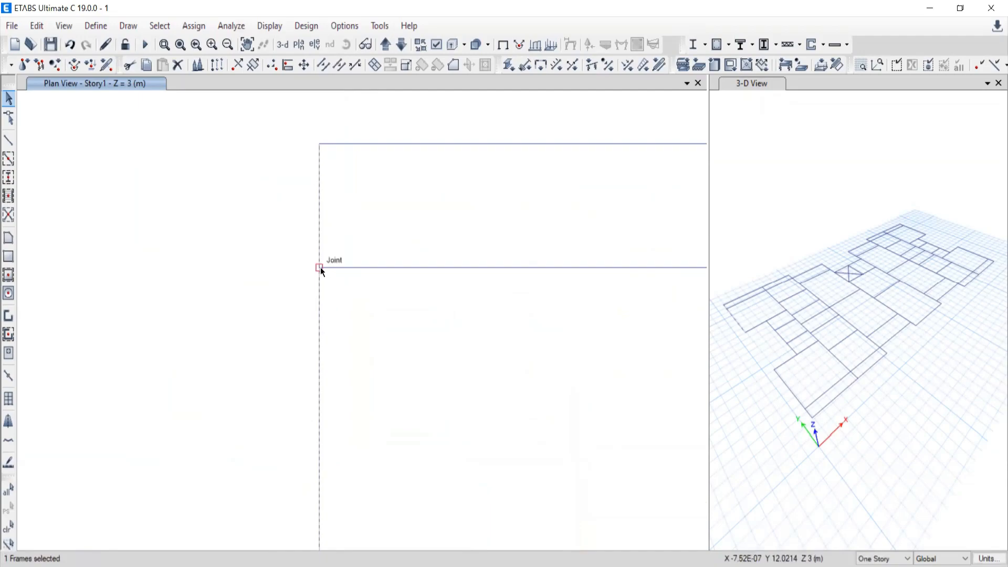
pyautogui.scroll(-3, 313, 287)
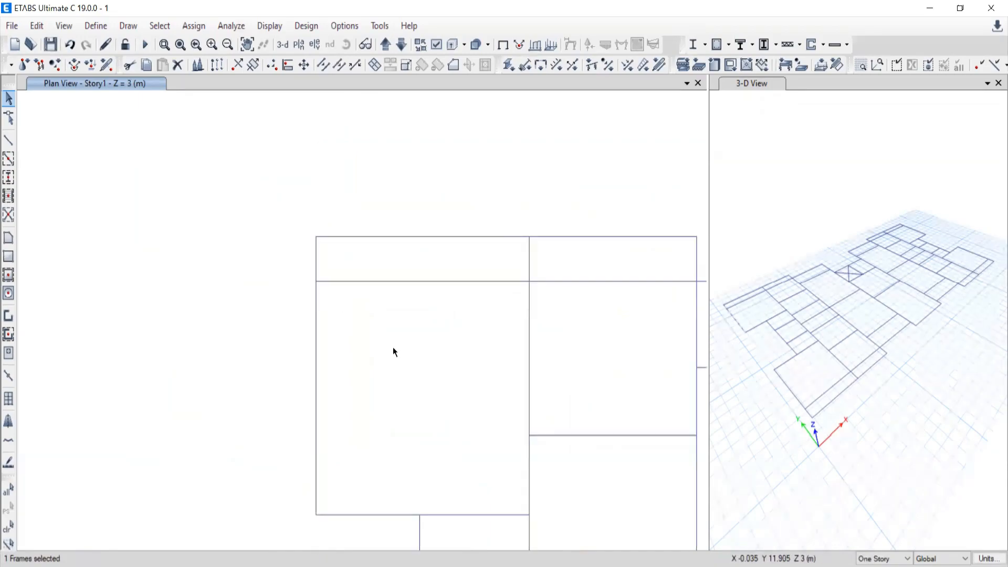
# Compare the full AutoCAD centre-line plan with the imported ETABS plan, and clear the ETABS frame selection.
pyautogui.hotkey('alt', 'Tab')
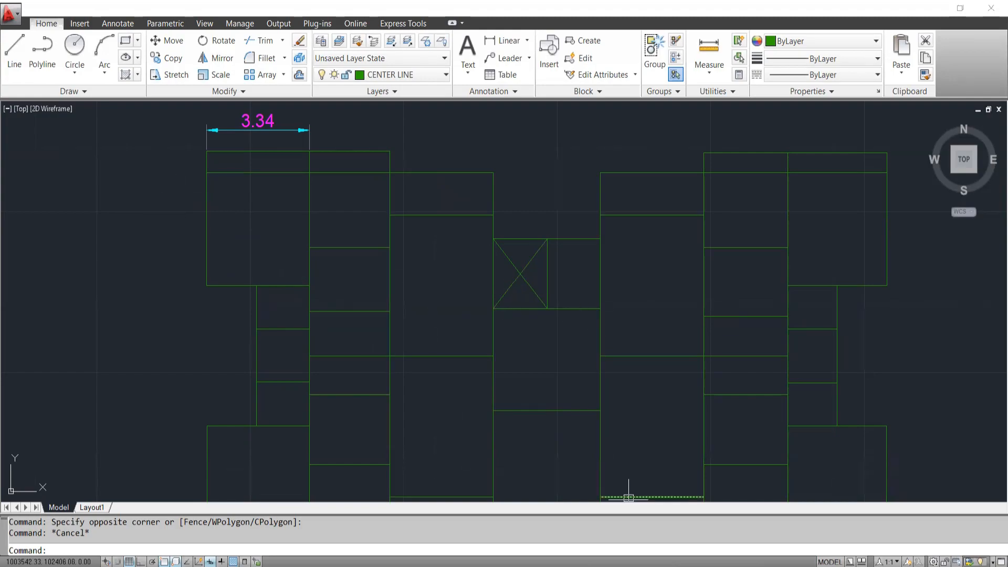
pyautogui.moveTo(517, 305); pyautogui.dragTo(441, 198, button='middle')
pyautogui.scroll(-2, 446, 215)
pyautogui.moveTo(436, 234); pyautogui.dragTo(425, 280, button='middle')
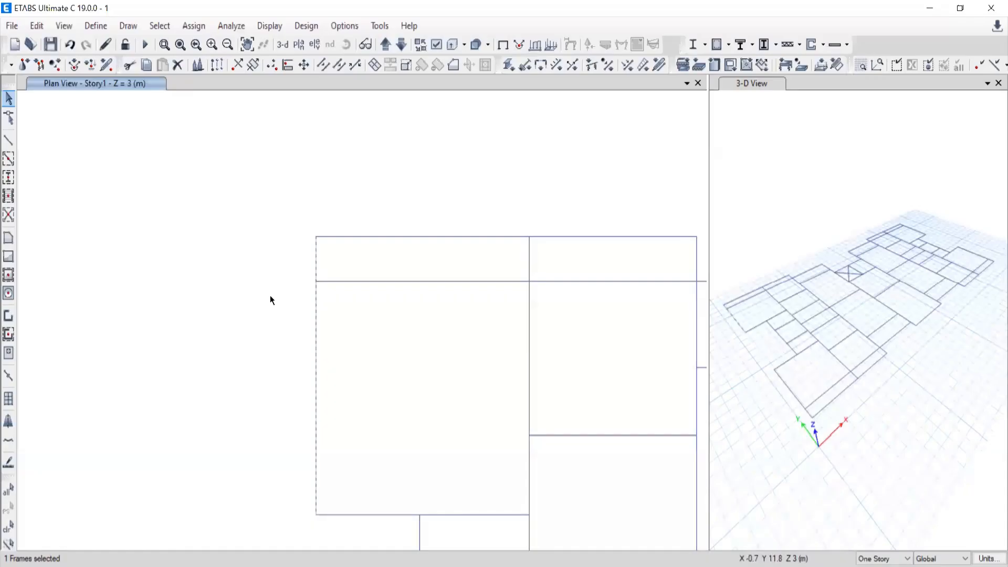
pyautogui.scroll(-4, 482, 356)
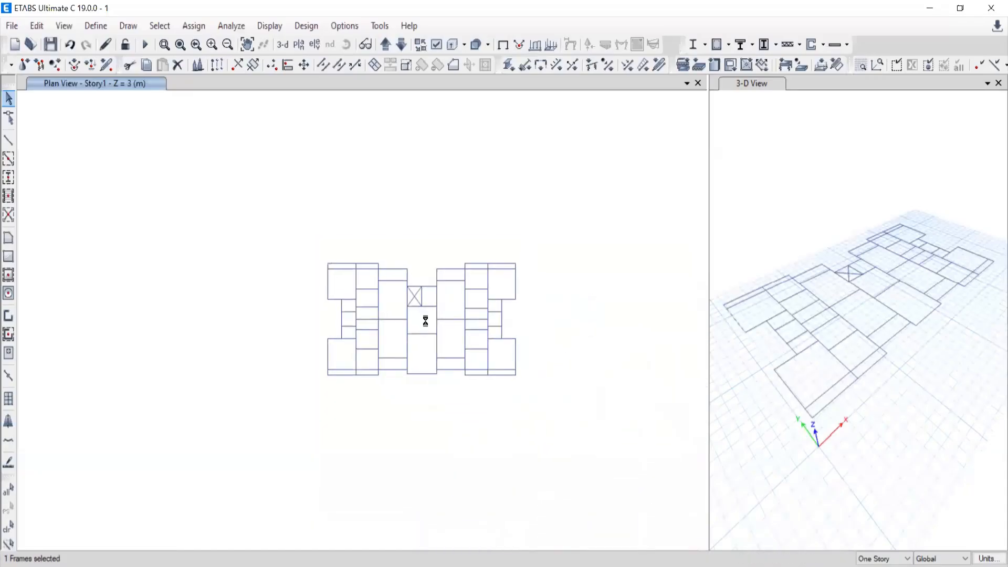
pyautogui.scroll(5, 438, 320)
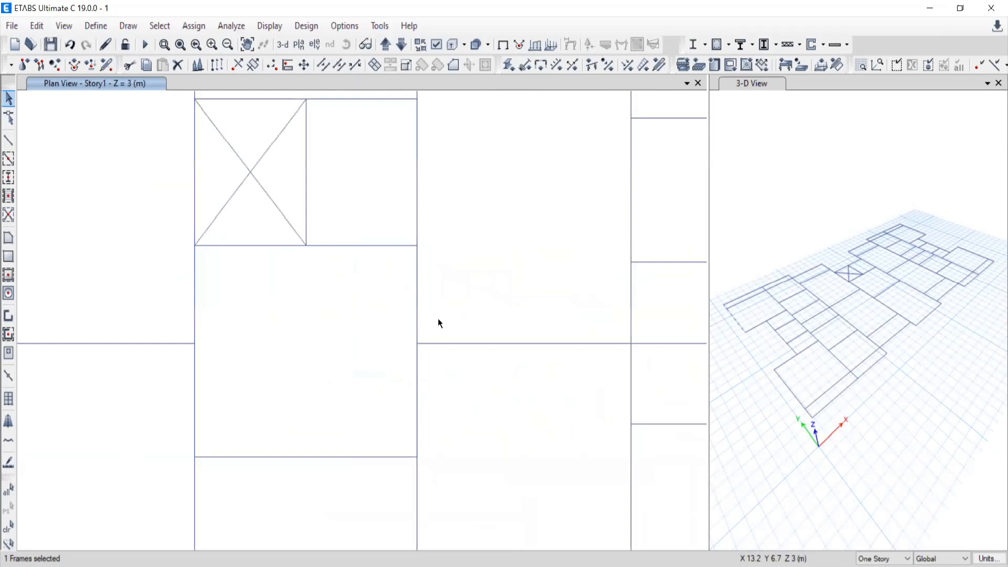
pyautogui.scroll(-4, 437, 318)
pyautogui.scroll(3, 462, 325)
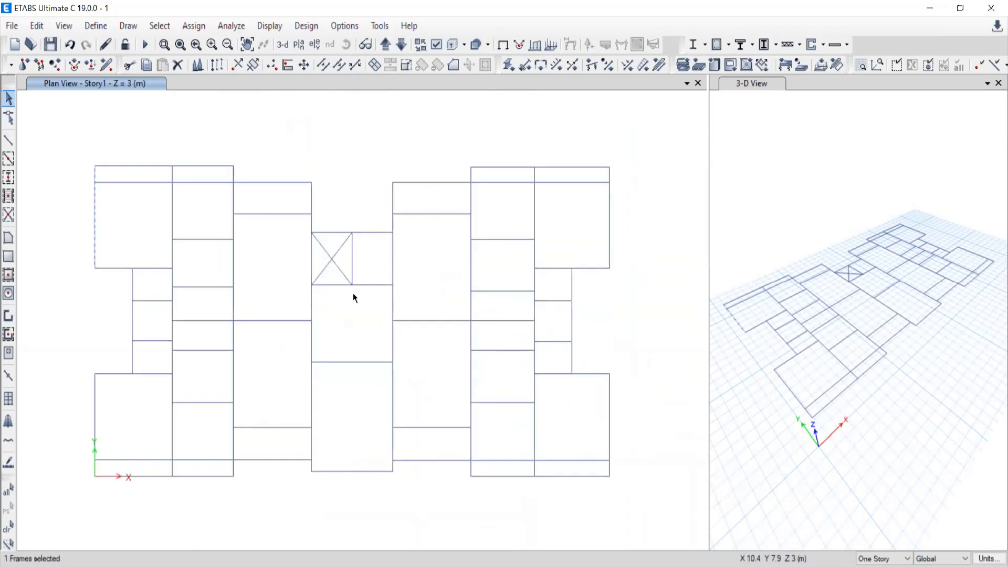
pyautogui.press('Escape')
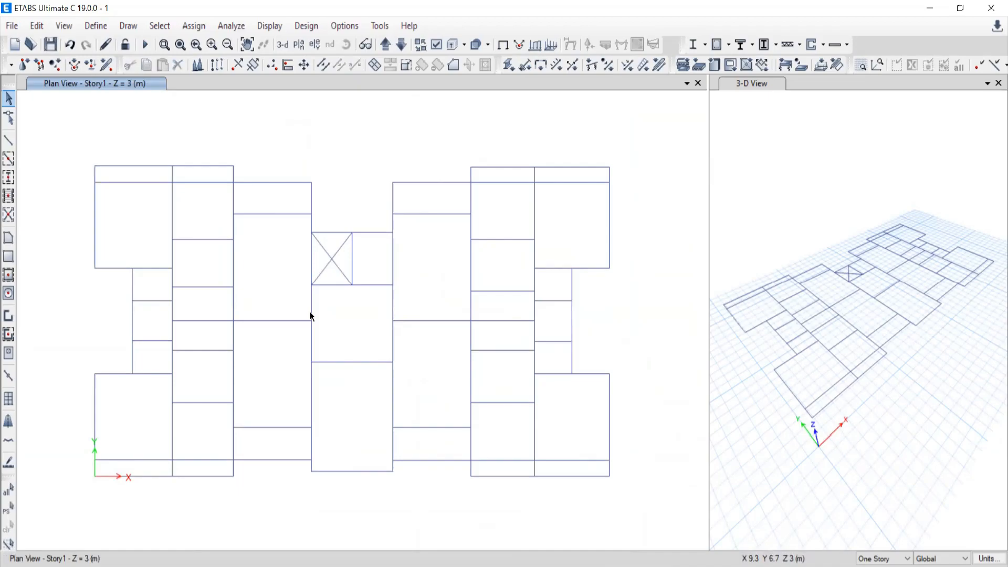
# Select the upper-left vertical frame in the Story1 plan and examine how the horizontal lines meet it.
pyautogui.moveTo(101, 207); pyautogui.dragTo(205, 187, button='middle')
pyautogui.click(174, 234)
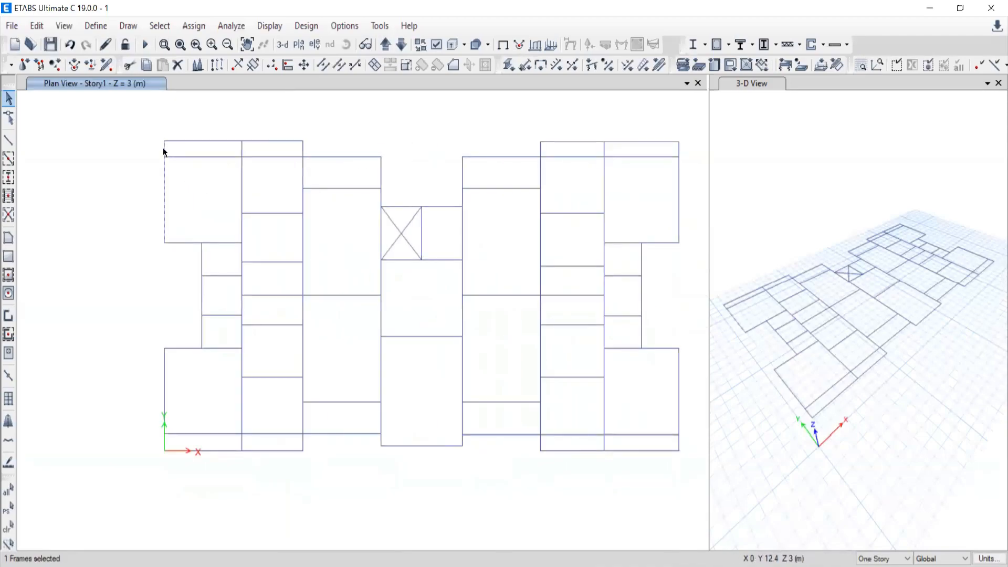
pyautogui.scroll(5, 164, 150)
pyautogui.scroll(-5, 172, 195)
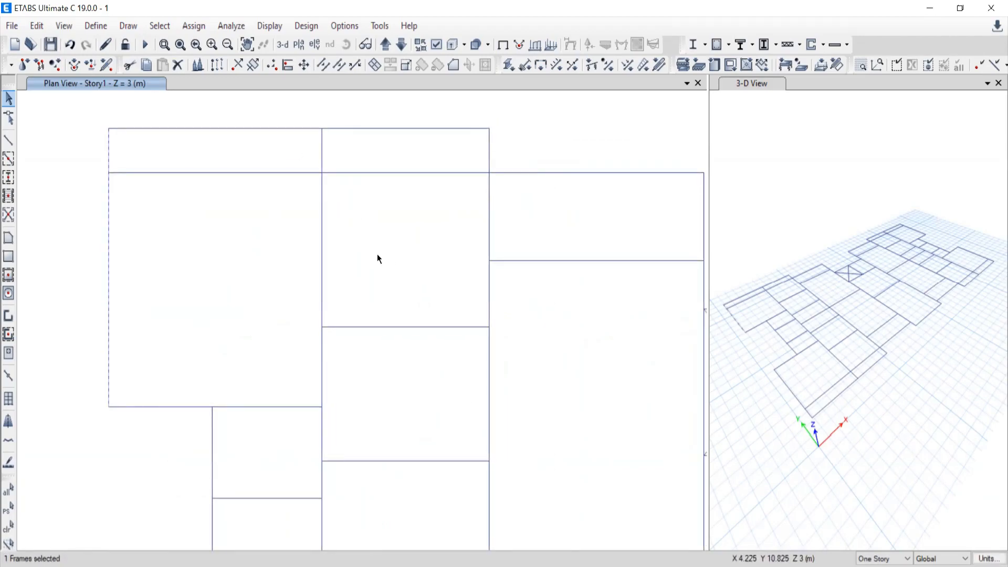
pyautogui.scroll(-4, 377, 253)
pyautogui.scroll(3, 392, 283)
pyautogui.moveTo(528, 322); pyautogui.dragTo(398, 330, button='middle')
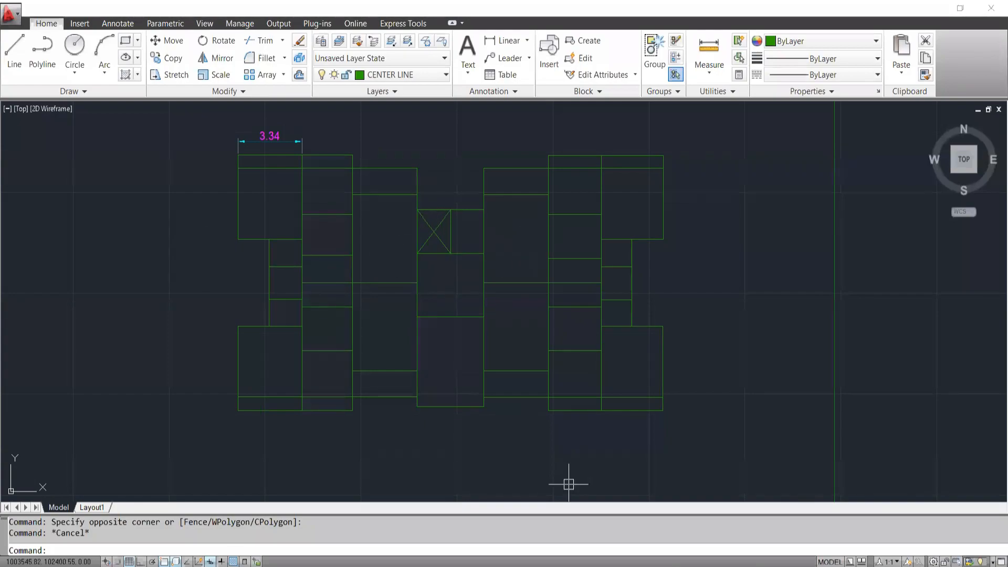
# Compare both plans again, and check the extent of the AutoCAD centre line beneath the 3.34 dimension.
pyautogui.moveTo(512, 337); pyautogui.dragTo(518, 352, button='middle')
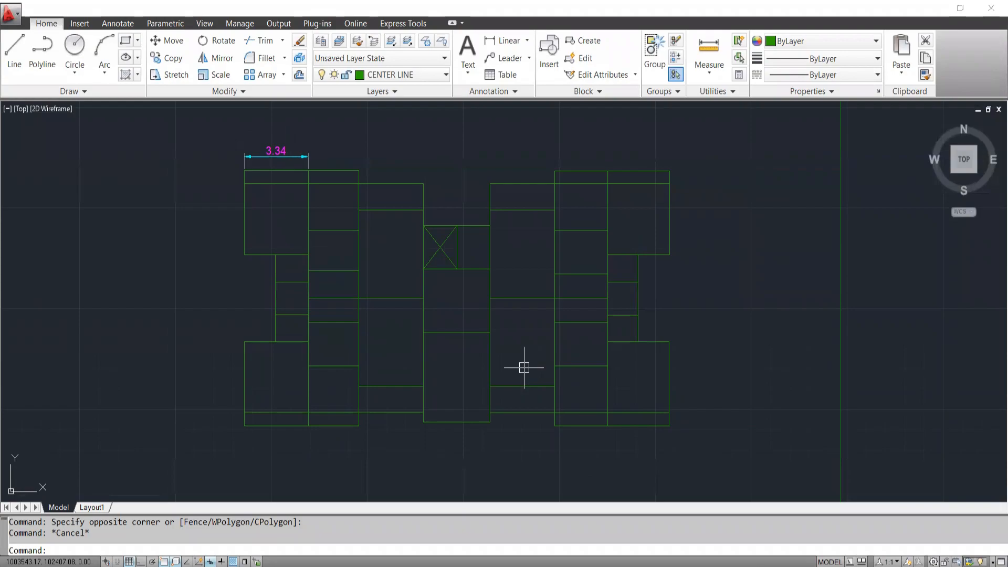
pyautogui.moveTo(343, 250)
pyautogui.mouseDown(button='middle')
pyautogui.moveTo(337, 314)
pyautogui.moveTo(329, 268)
pyautogui.mouseUp(button='middle')
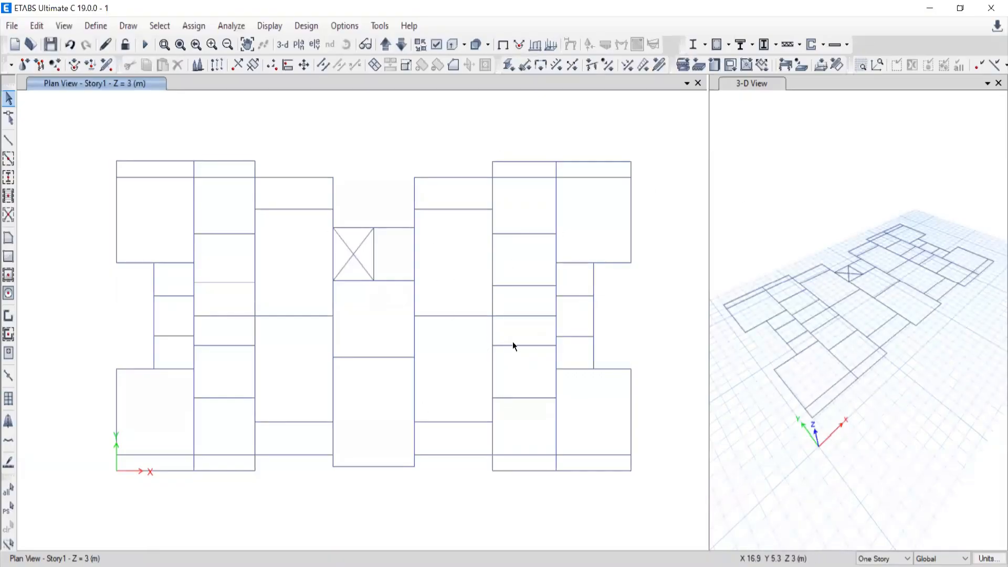
pyautogui.moveTo(272, 261); pyautogui.dragTo(299, 297, button='middle')
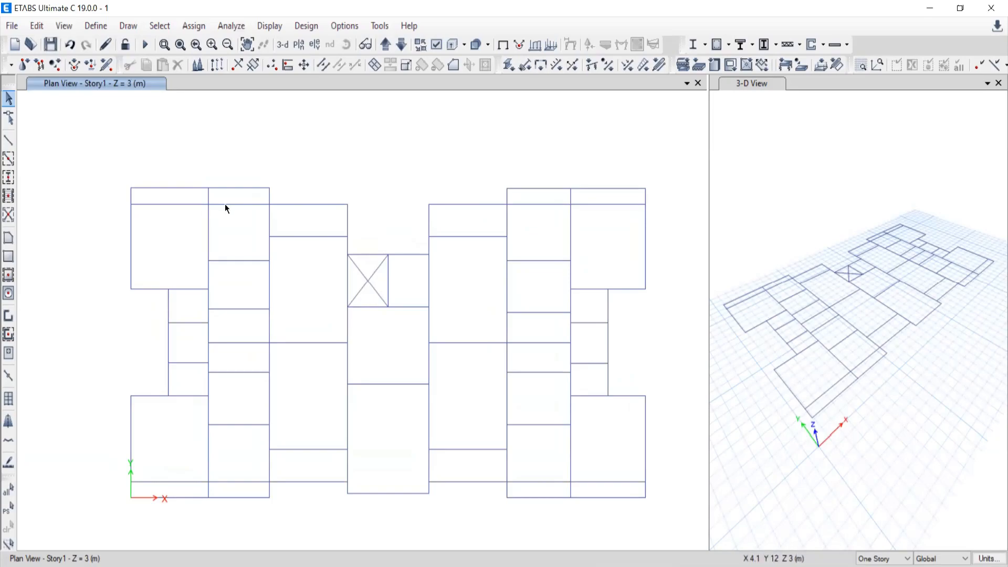
pyautogui.click(189, 189)
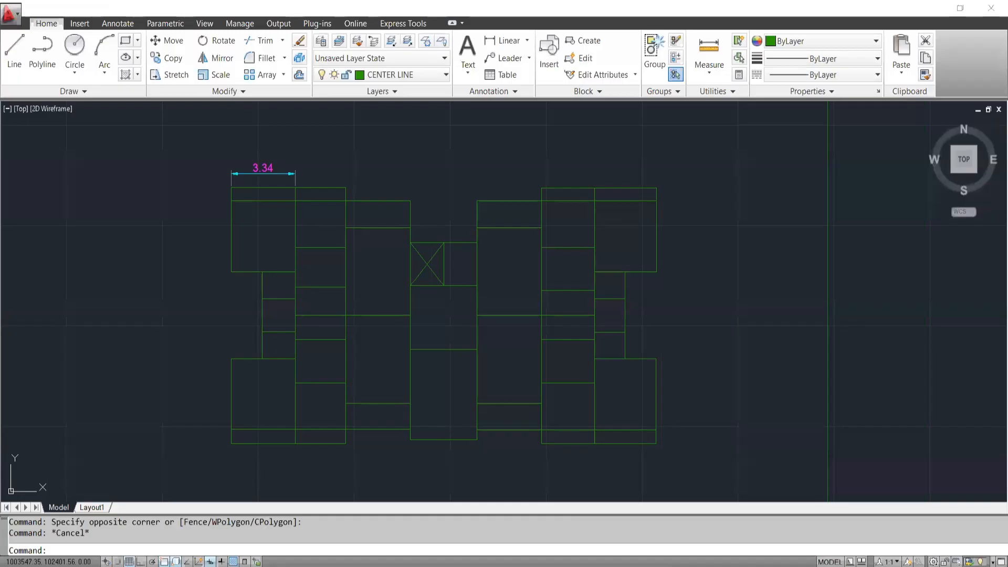
pyautogui.scroll(5, 286, 178)
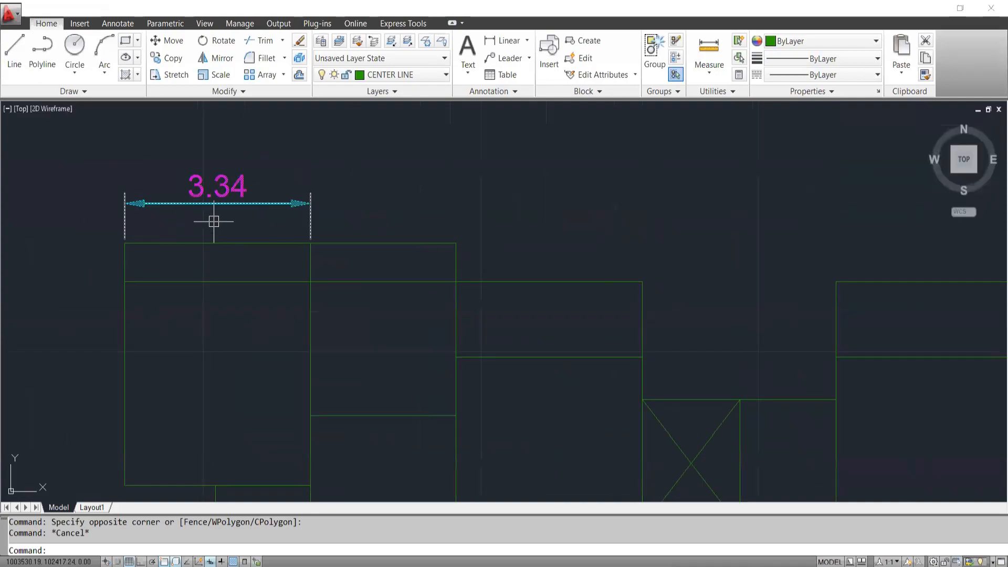
pyautogui.click(192, 243)
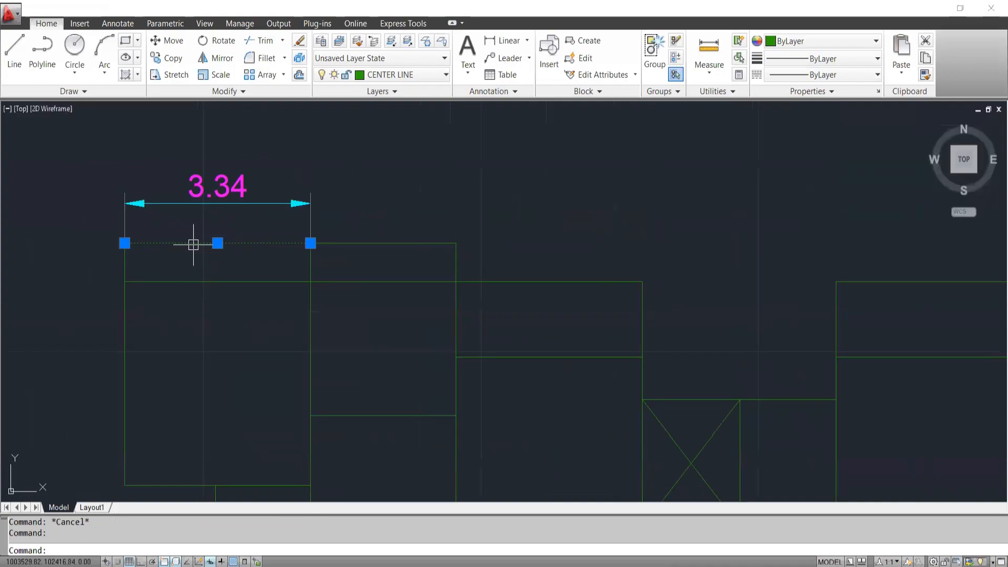
pyautogui.press('Escape')
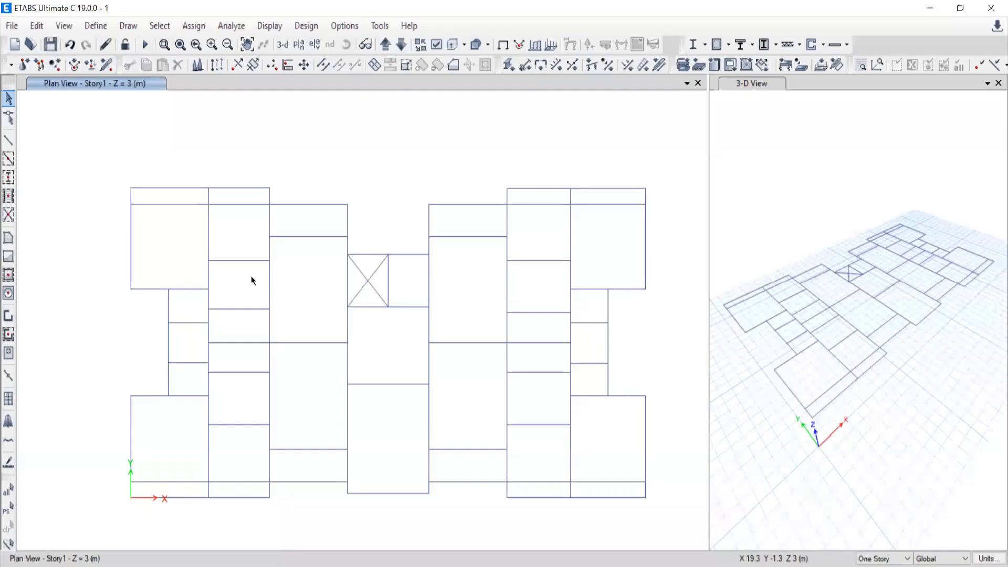
# Measure the width of the upper-left bay along its top edge in ETABS with a dimension line, and leave the command.
pyautogui.click(128, 26)
pyautogui.click(162, 243)
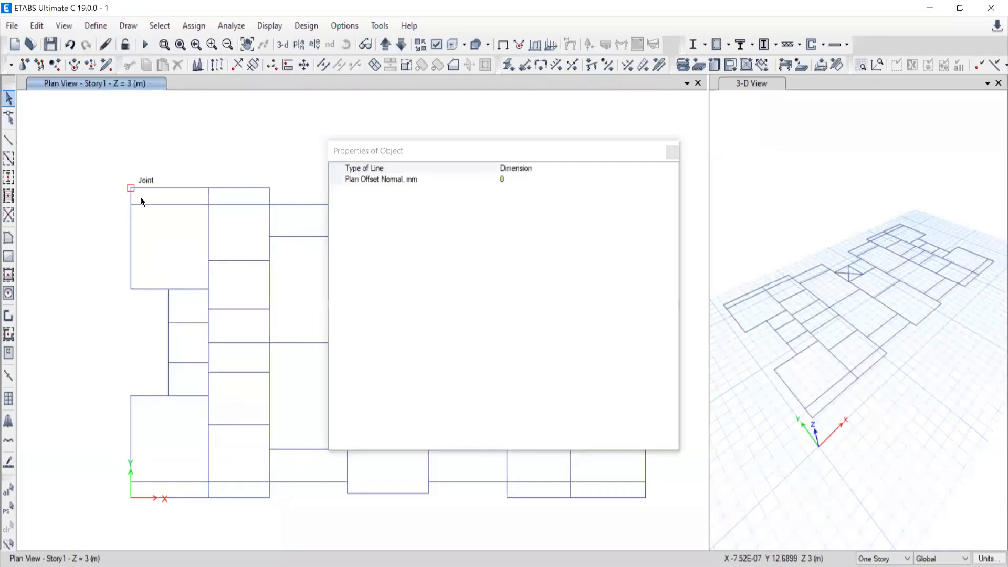
pyautogui.click(671, 153)
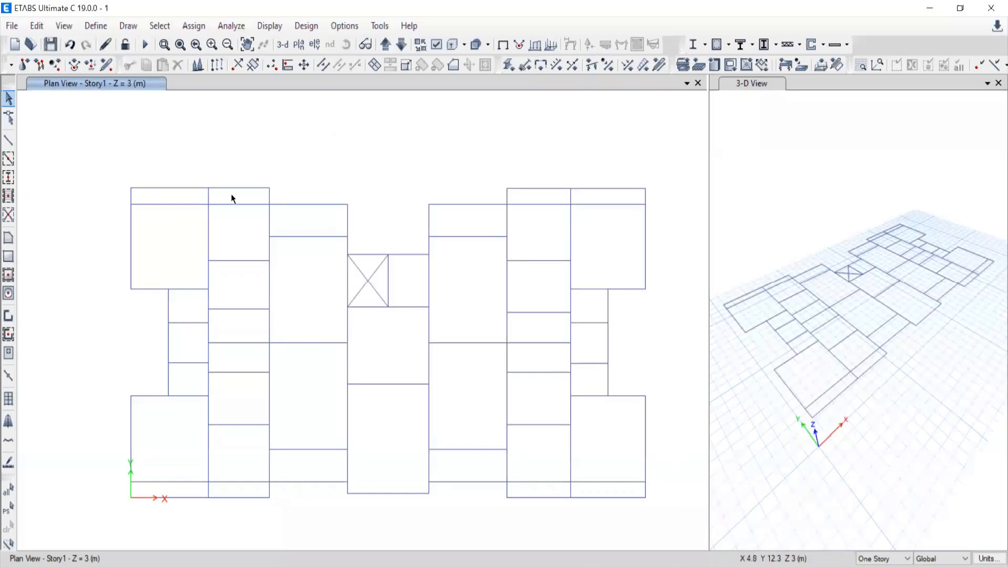
pyautogui.click(129, 190)
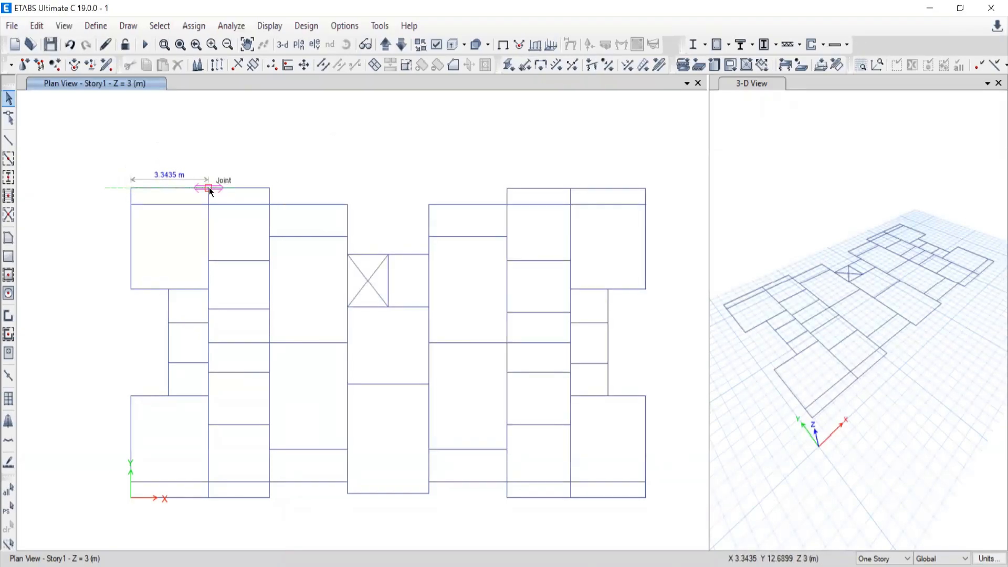
pyautogui.scroll(6, 209, 189)
pyautogui.scroll(-3, 202, 196)
pyautogui.moveTo(158, 221); pyautogui.dragTo(390, 301, button='middle')
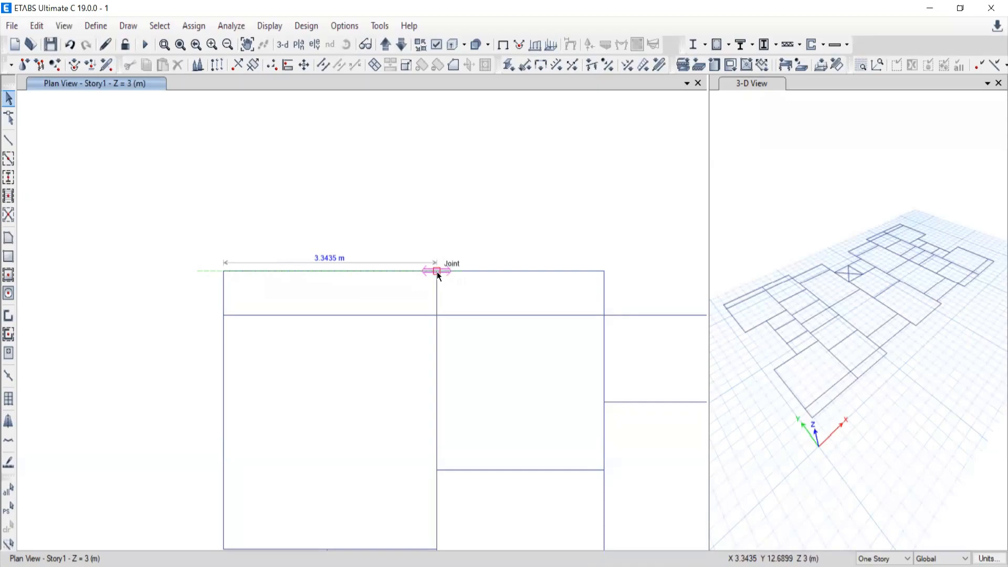
pyautogui.scroll(-5, 439, 275)
pyautogui.scroll(3, 434, 310)
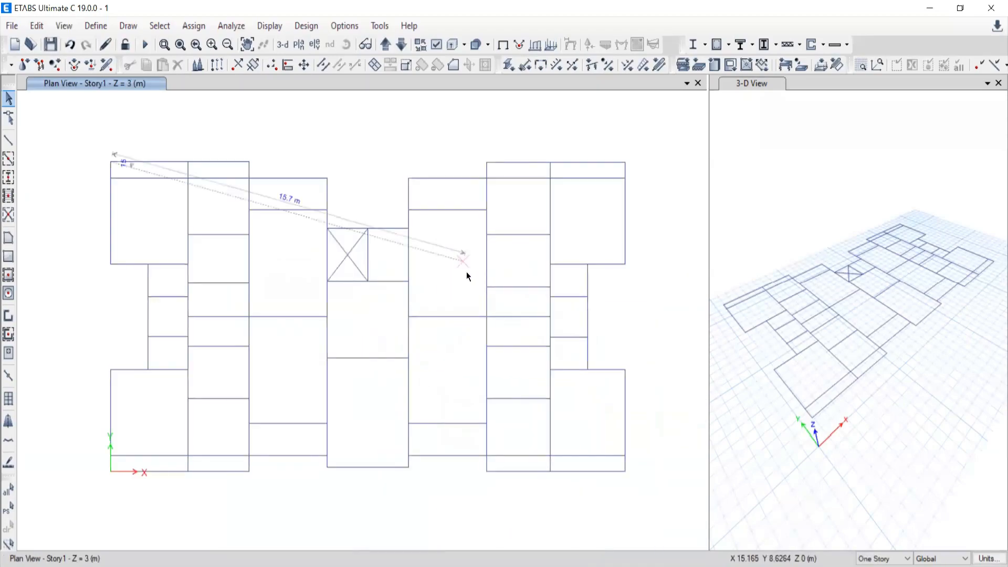
pyautogui.press('Escape')
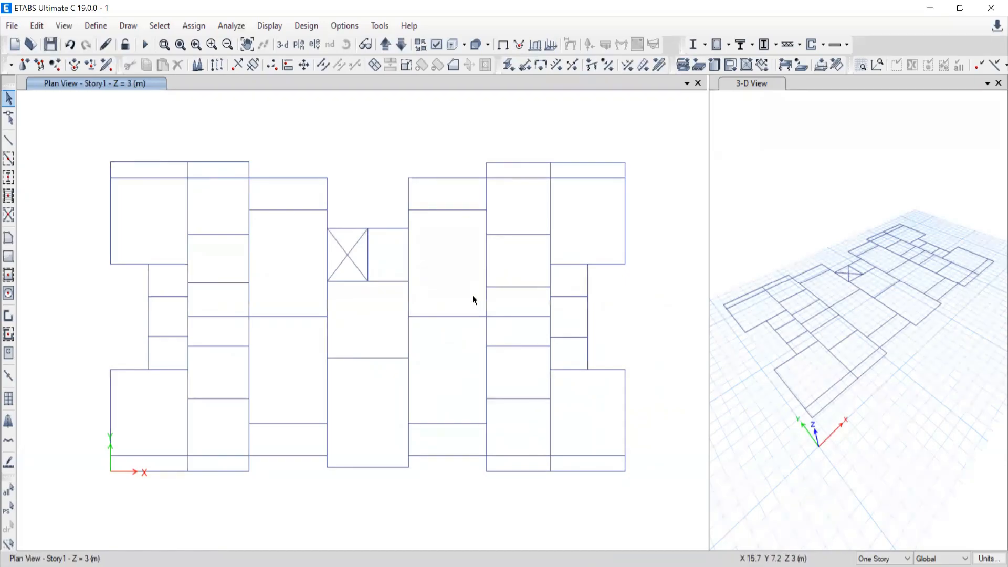
# Close the 3-D view and centre the Story1 plan in the enlarged plan view.
pyautogui.scroll(-3, 385, 325)
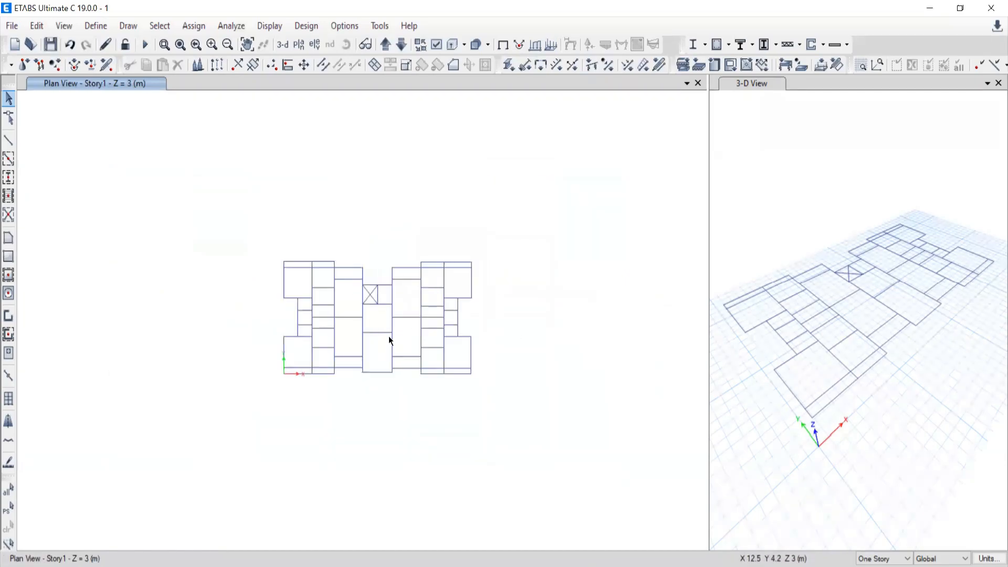
pyautogui.scroll(3, 388, 336)
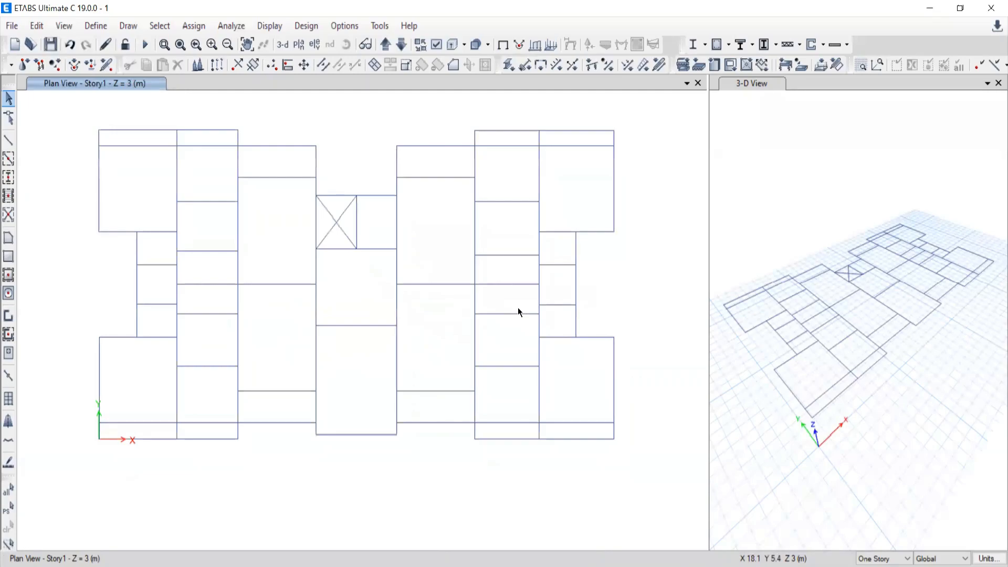
pyautogui.moveTo(716, 566)
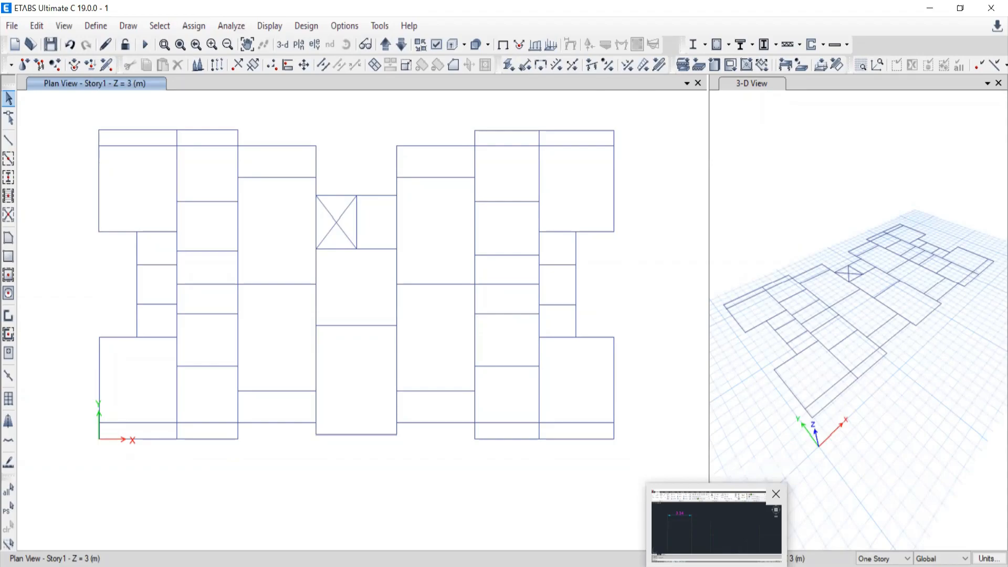
pyautogui.click(998, 83)
pyautogui.moveTo(566, 373)
pyautogui.mouseDown(button='middle')
pyautogui.moveTo(560, 331)
pyautogui.moveTo(543, 310)
pyautogui.mouseUp(button='middle')
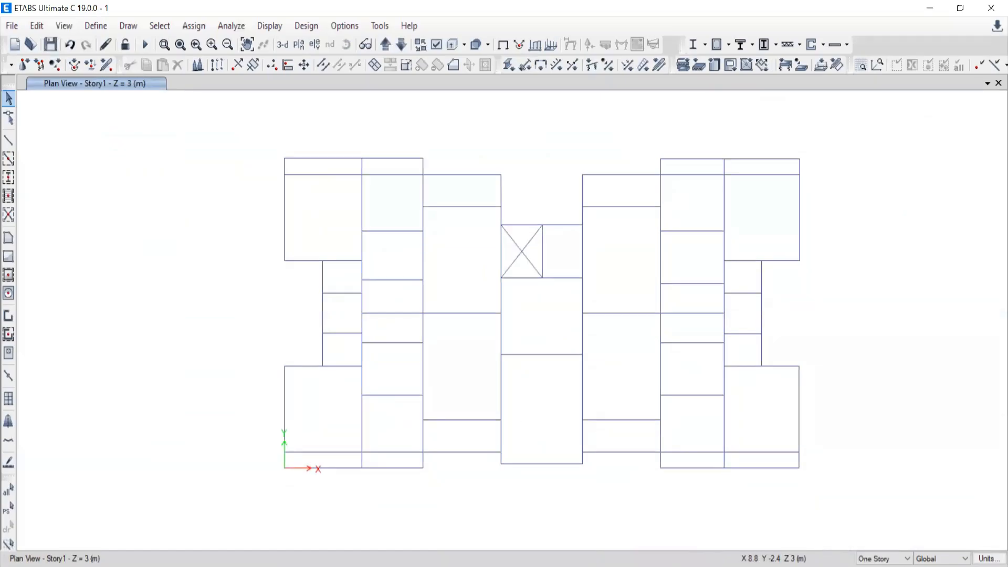
# Switch to File Explorer and open the document "1. Truss & Beam Example" from the Day-02 folder of ETABS BATCH-10.
pyautogui.click(420, 566)
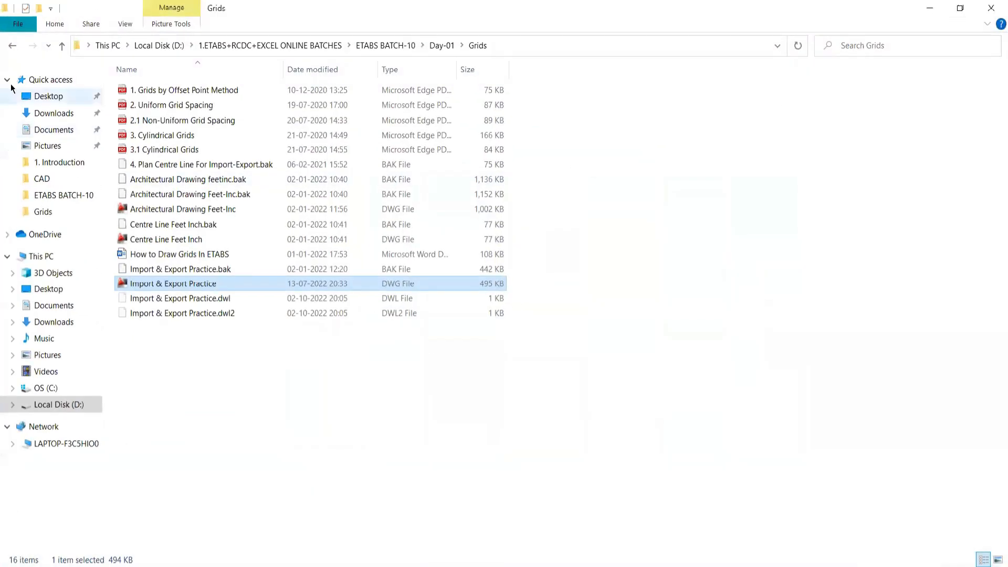
pyautogui.click(11, 45)
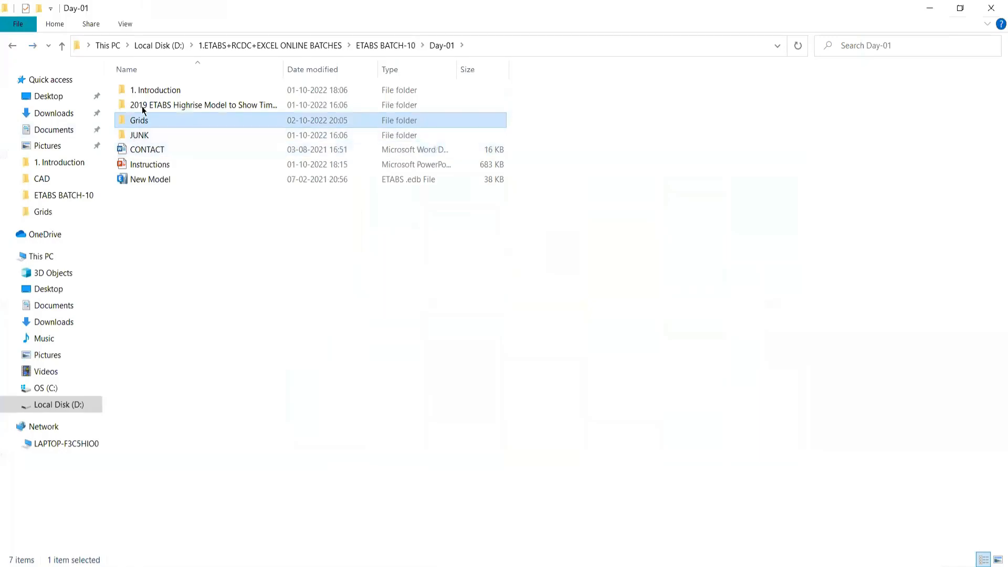
pyautogui.click(11, 45)
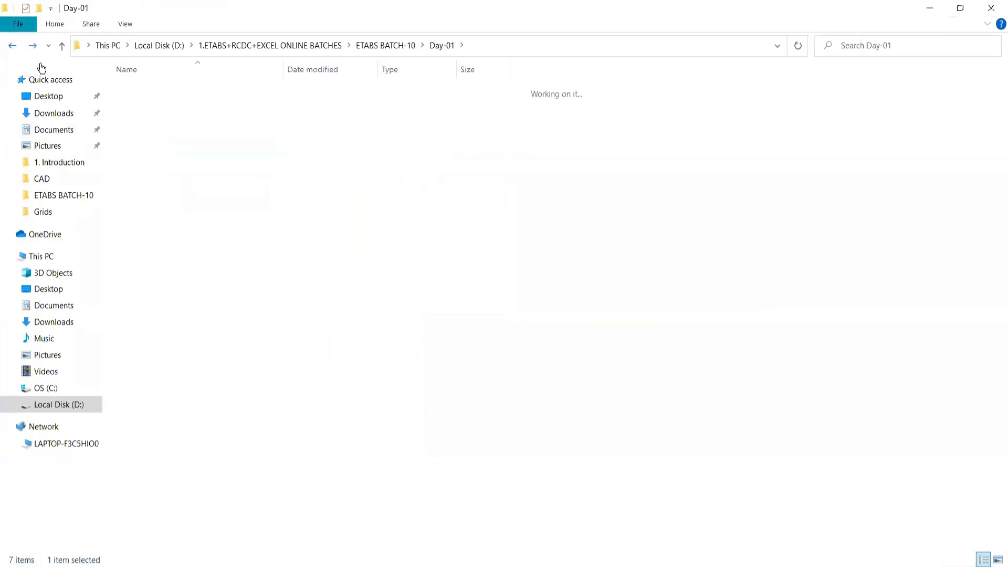
pyautogui.click(143, 122)
pyautogui.doubleClick(143, 121)
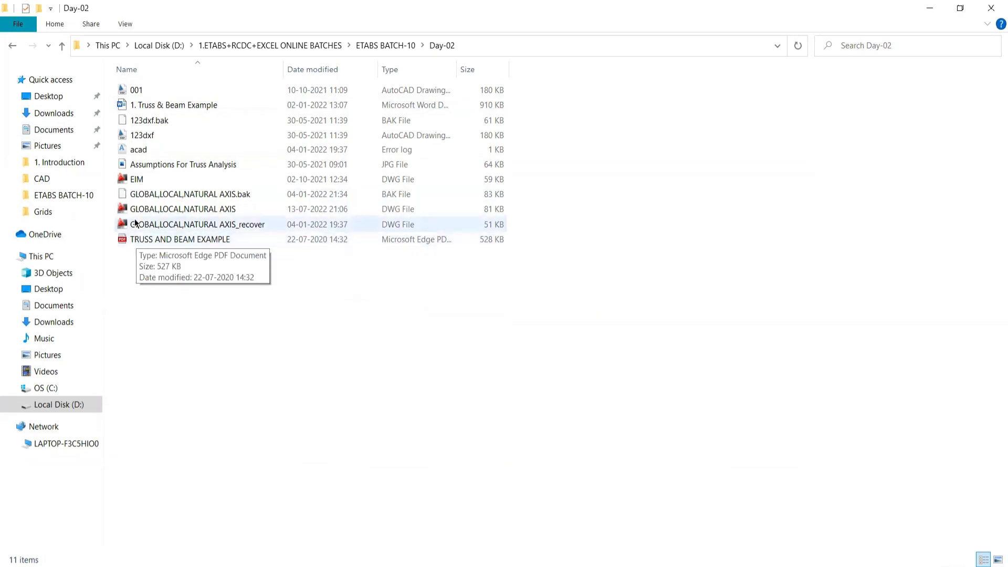
pyautogui.doubleClick(141, 108)
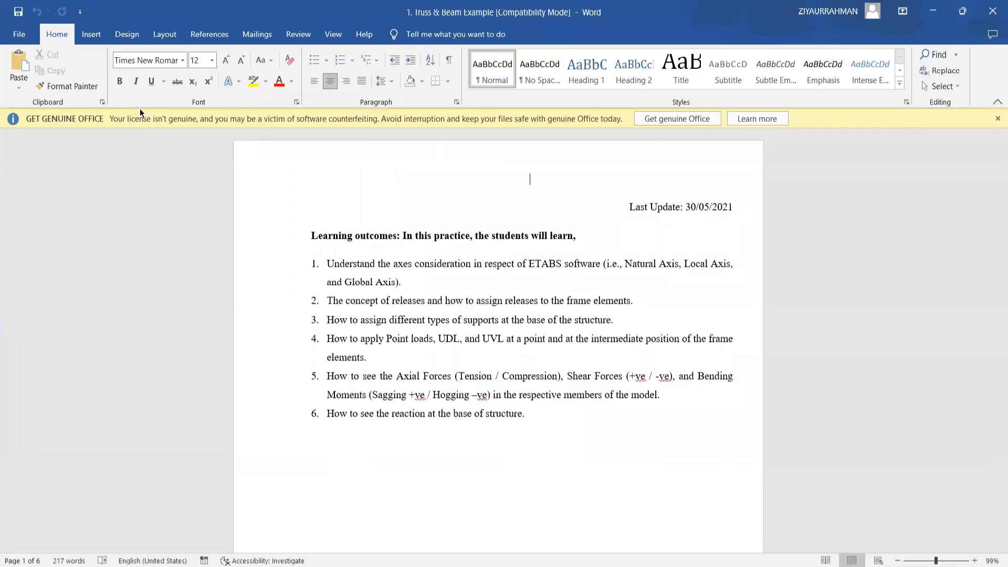
# Read through the learning outcomes on the first page of the truss and beam document.
pyautogui.scroll(-3, 481, 345)
pyautogui.scroll(2, 481, 345)
pyautogui.scroll(-5, 478, 315)
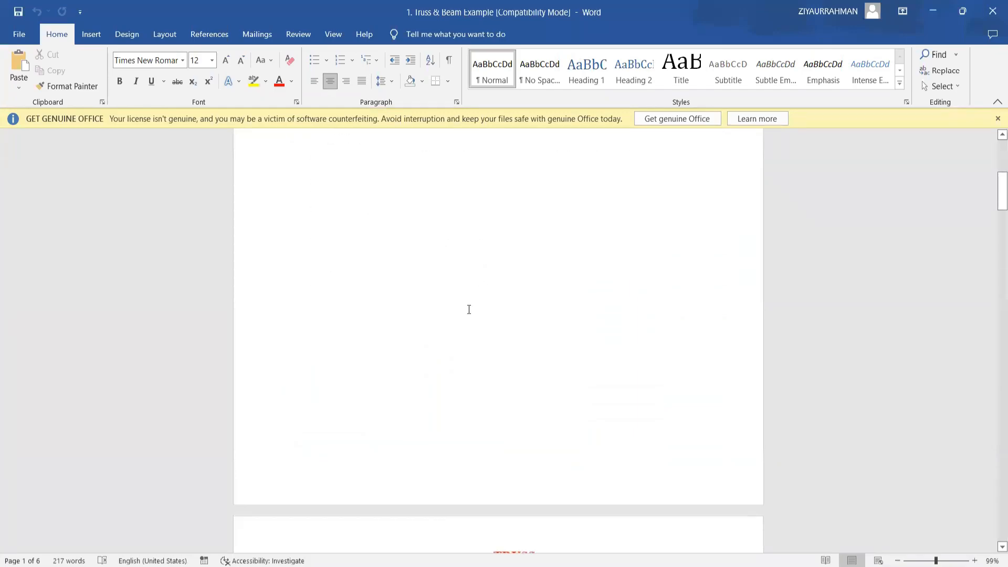
pyautogui.scroll(7, 459, 315)
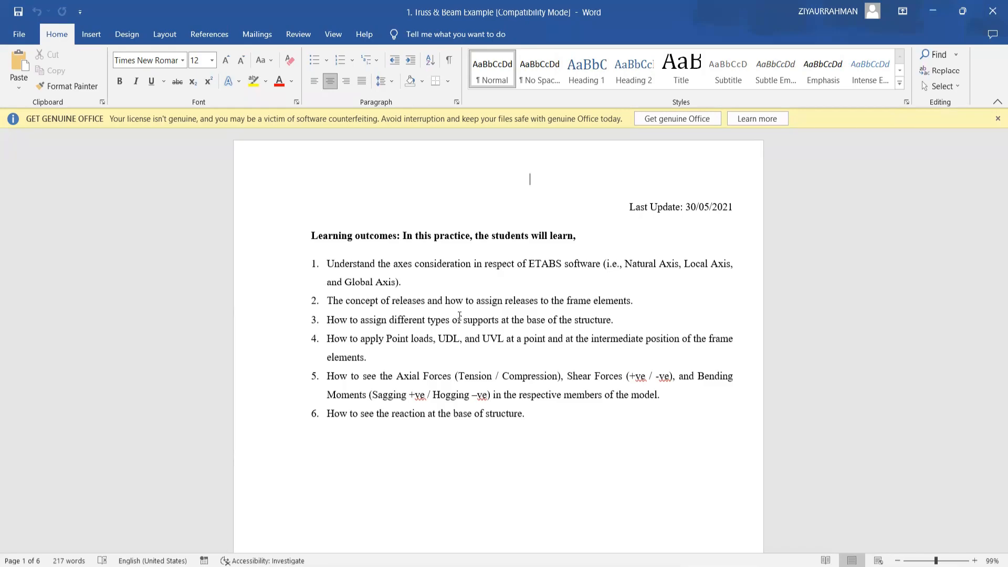
pyautogui.scroll(-10, 508, 351)
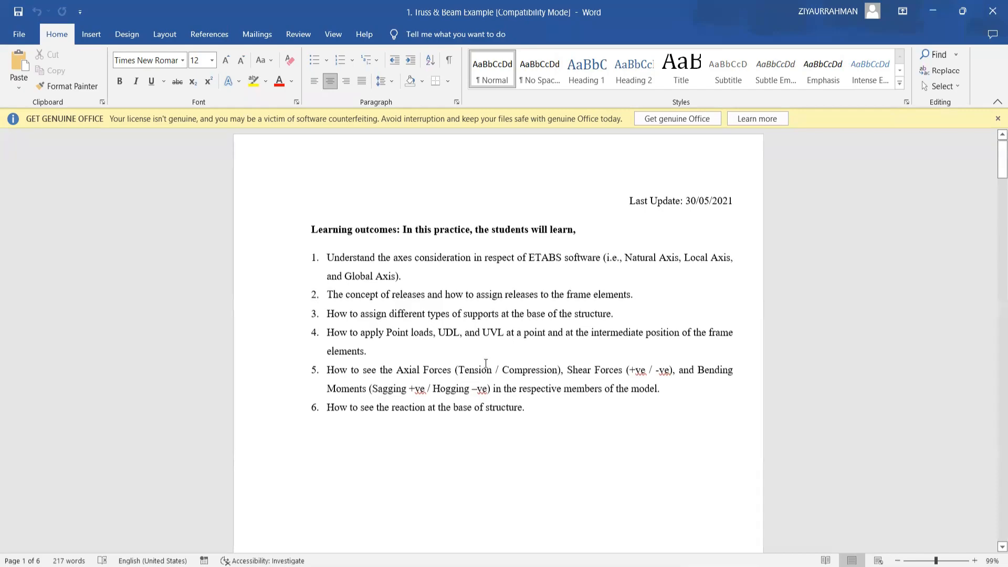
# Examine truss problem 1.1, including the roof truss diagram, its loads and the member force table.
pyautogui.scroll(-9, 468, 385)
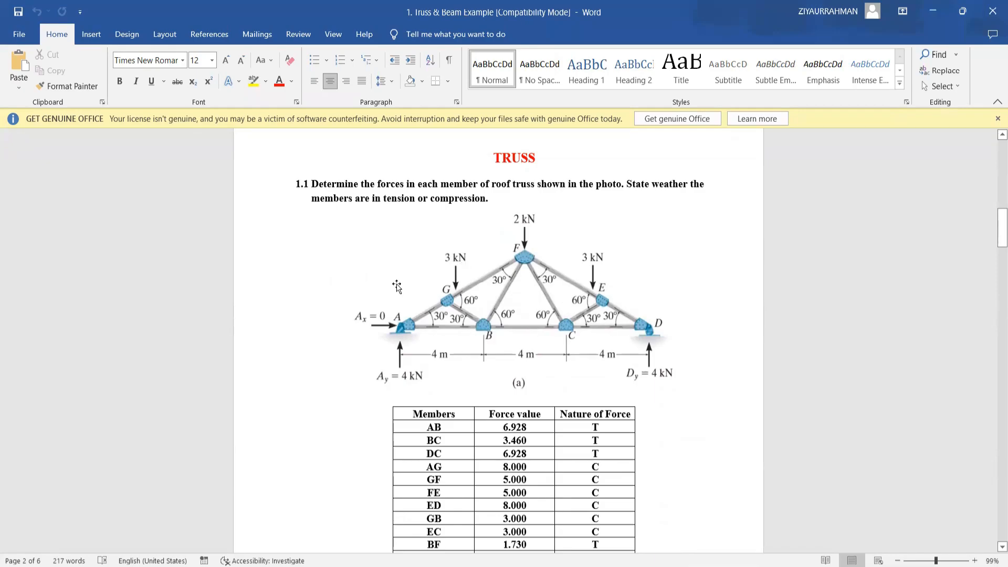
pyautogui.scroll(-3, 516, 346)
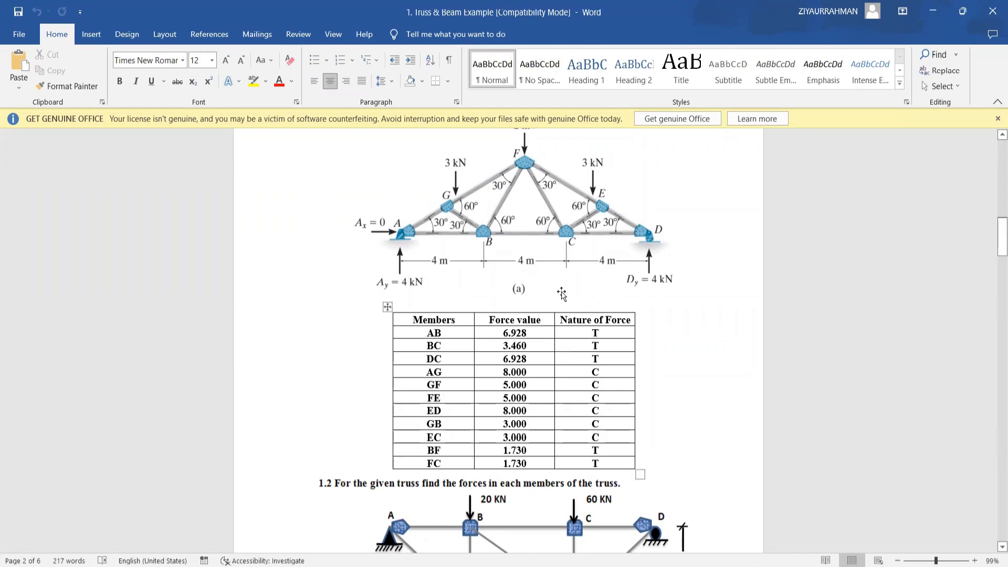
pyautogui.scroll(1, 562, 293)
pyautogui.scroll(-1, 565, 281)
pyautogui.scroll(6, 510, 345)
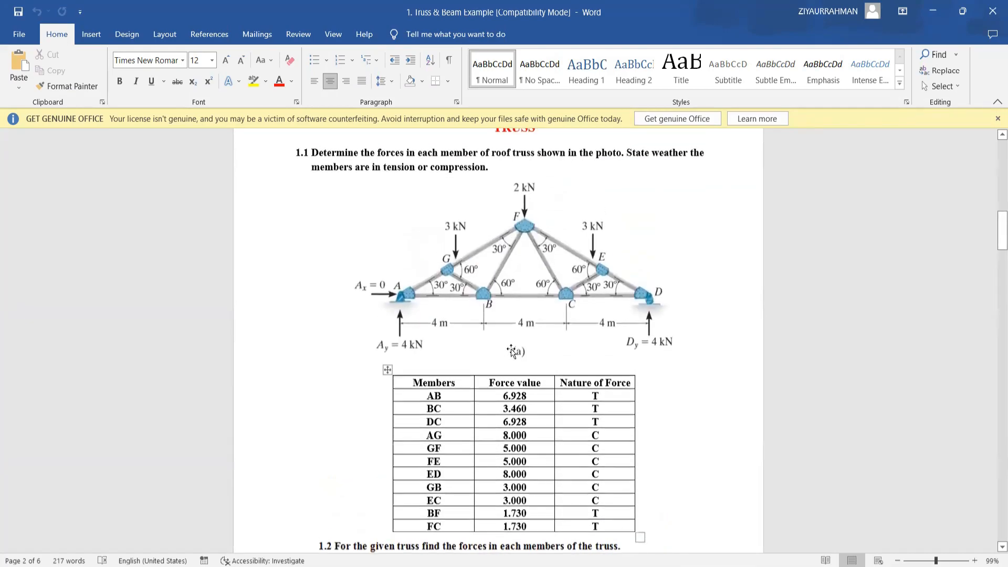
pyautogui.scroll(5, 509, 341)
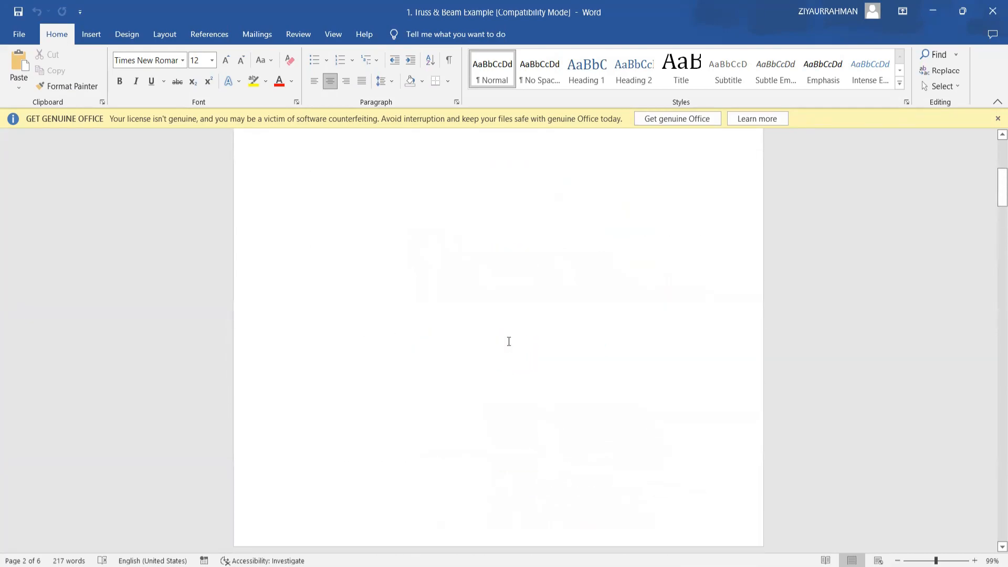
# Dismiss the genuine Office notice and return to the learning outcomes page of the truss document.
pyautogui.click(997, 118)
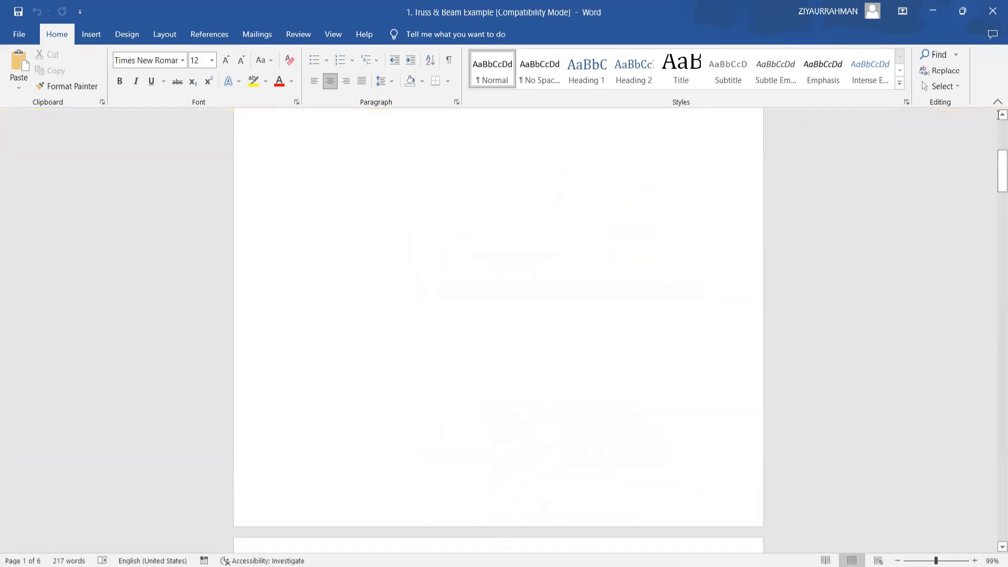
pyautogui.scroll(1, 535, 305)
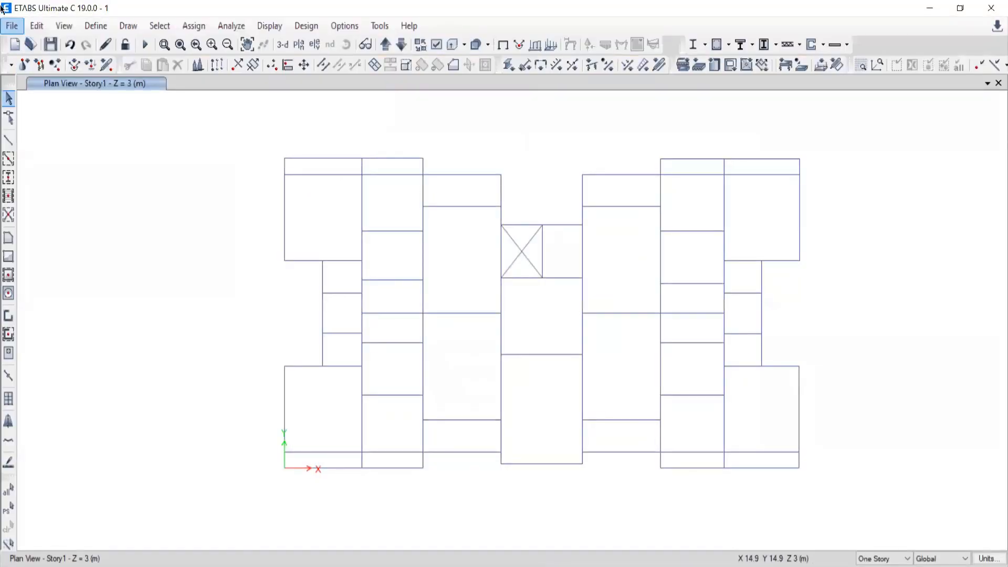
pyautogui.click(12, 26)
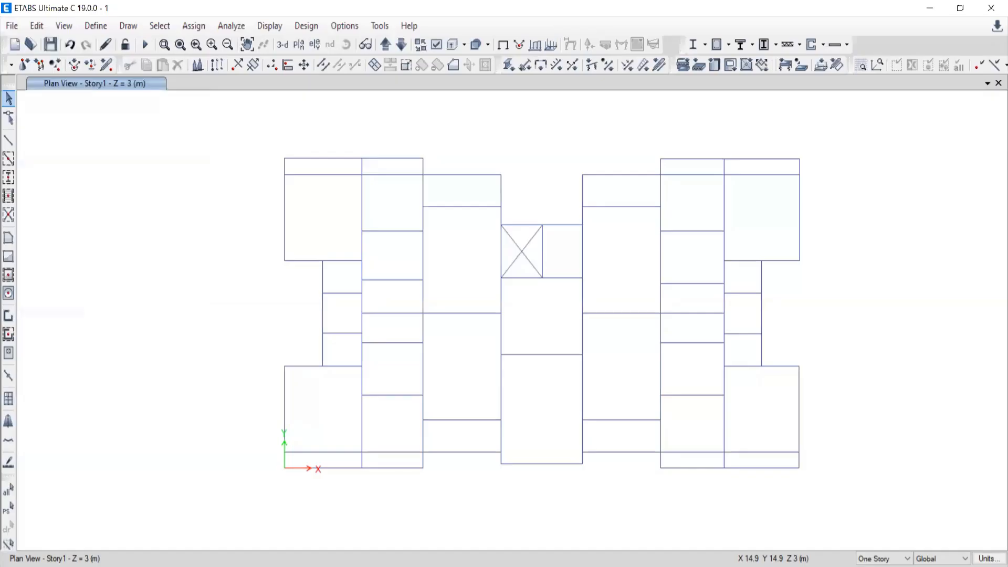
pyautogui.hotkey('alt', 'Tab')
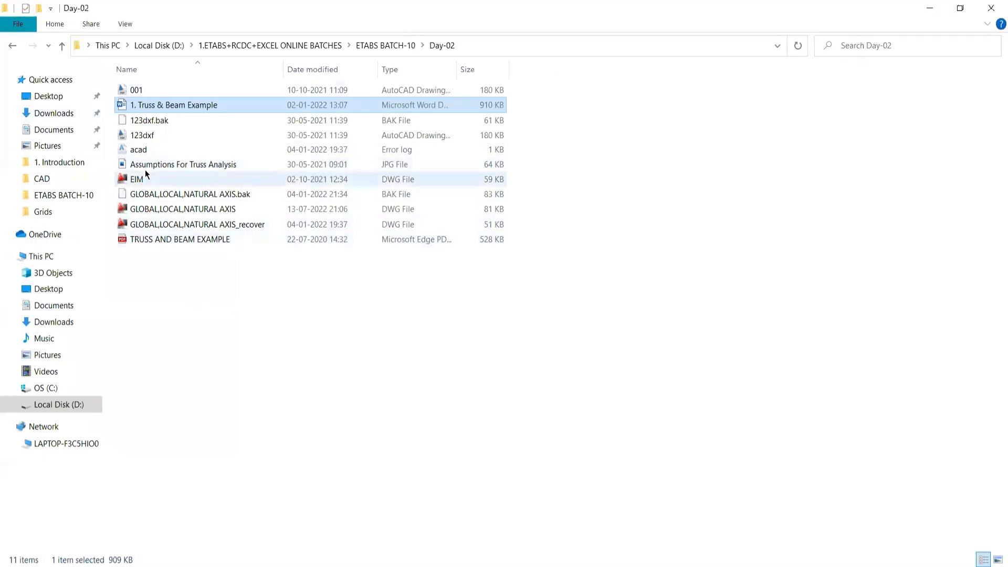
# Open the image "Assumptions For Truss Analysis" from the Day-02 folder and enlarge it to 194% to read the assumptions.
pyautogui.click(151, 165)
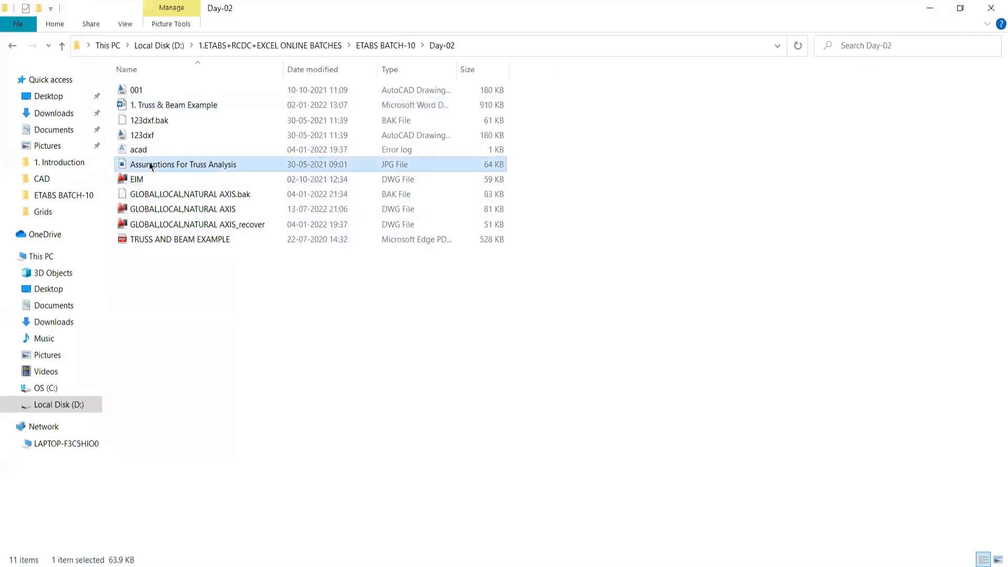
pyautogui.press('Return')
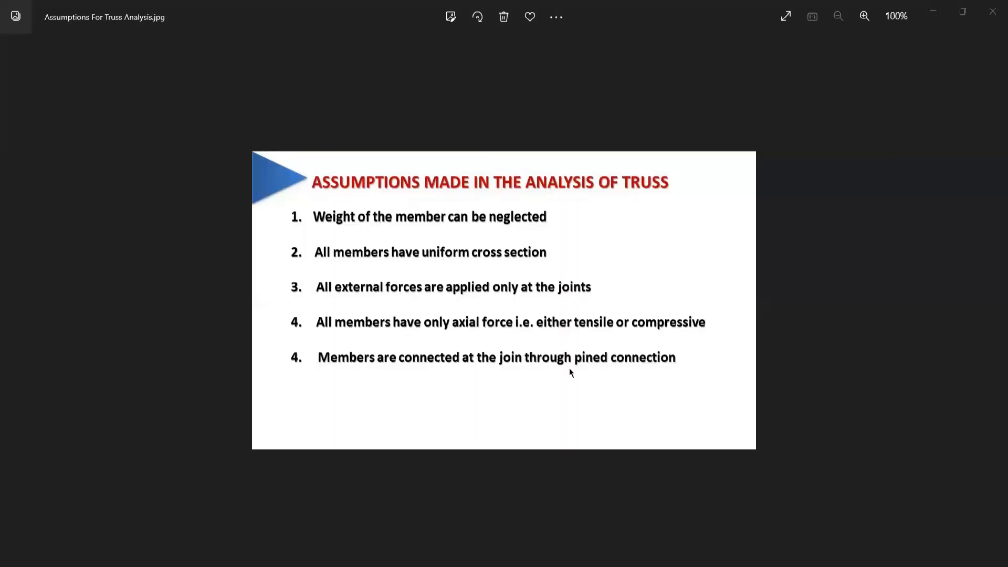
pyautogui.scroll(2, 567, 367)
pyautogui.scroll(2, 625, 383)
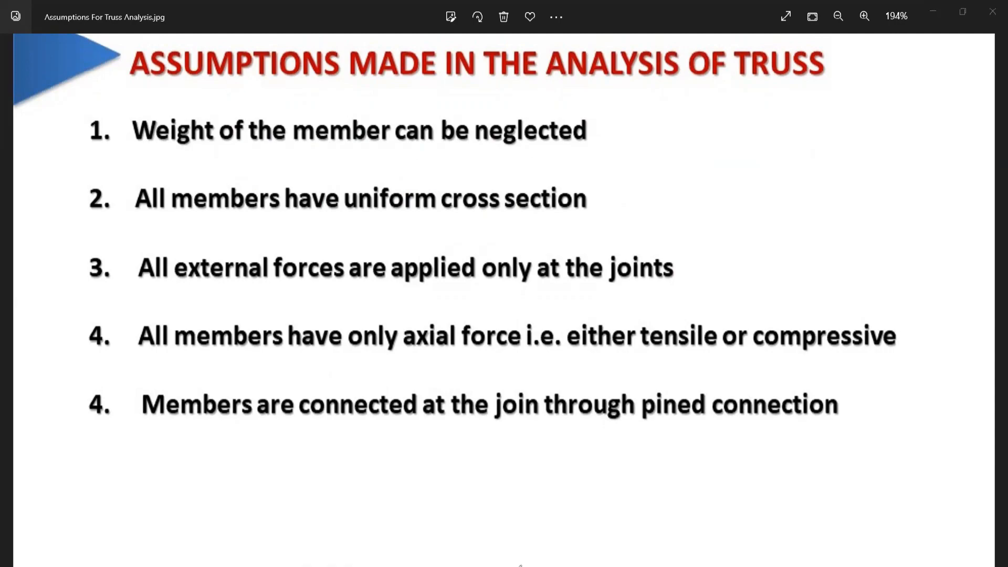
# Sketch a sloping red line in the blank area beside the assumption "Weight of the member can be neglected".
pyautogui.moveTo(788, 89); pyautogui.dragTo(683, 136)
pyautogui.moveTo(787, 89)
pyautogui.mouseDown()
pyautogui.moveTo(648, 148)
pyautogui.moveTo(655, 143)
pyautogui.mouseUp()
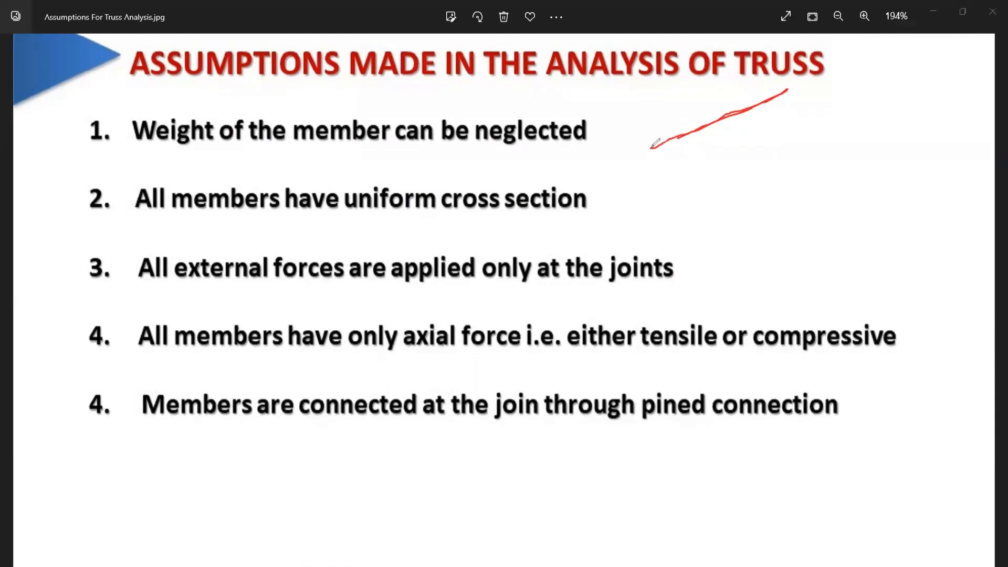
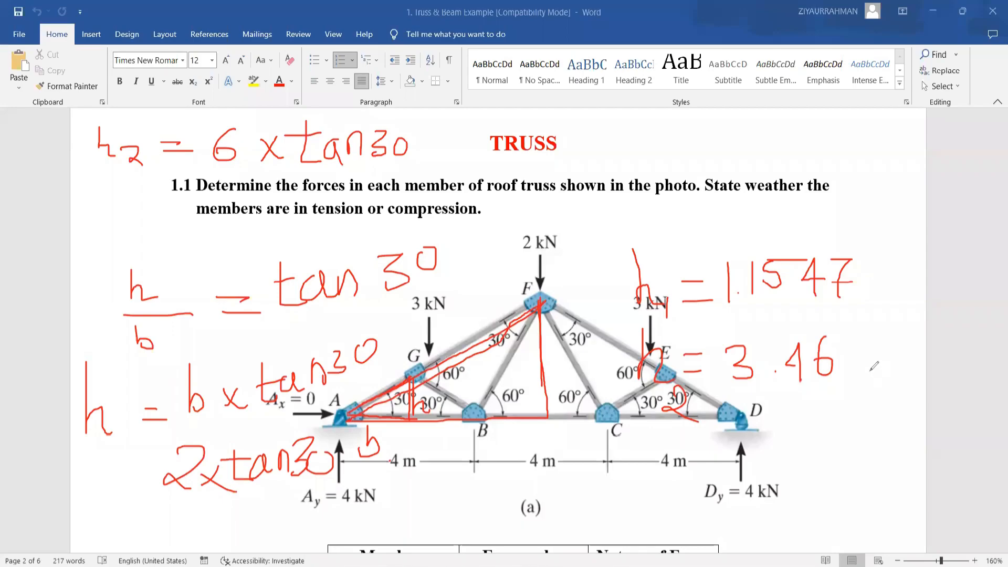
# Complete the handwritten h2 value as 3.4641, mark the h1 and h2 values with lines, and start the expression "hd =".
pyautogui.moveTo(865, 326)
pyautogui.mouseDown()
pyautogui.moveTo(879, 354)
pyautogui.moveTo(867, 367)
pyautogui.moveTo(888, 368)
pyautogui.mouseUp()
pyautogui.moveTo(784, 295); pyautogui.dragTo(739, 302)
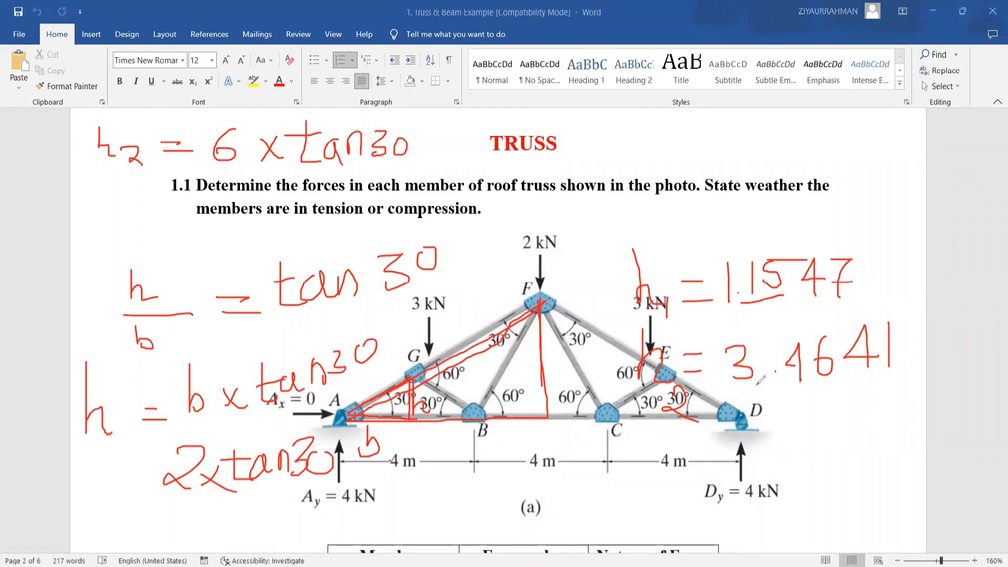
pyautogui.moveTo(649, 117)
pyautogui.mouseDown()
pyautogui.moveTo(669, 169)
pyautogui.moveTo(694, 150)
pyautogui.moveTo(696, 177)
pyautogui.moveTo(728, 152)
pyautogui.moveTo(735, 168)
pyautogui.mouseUp()
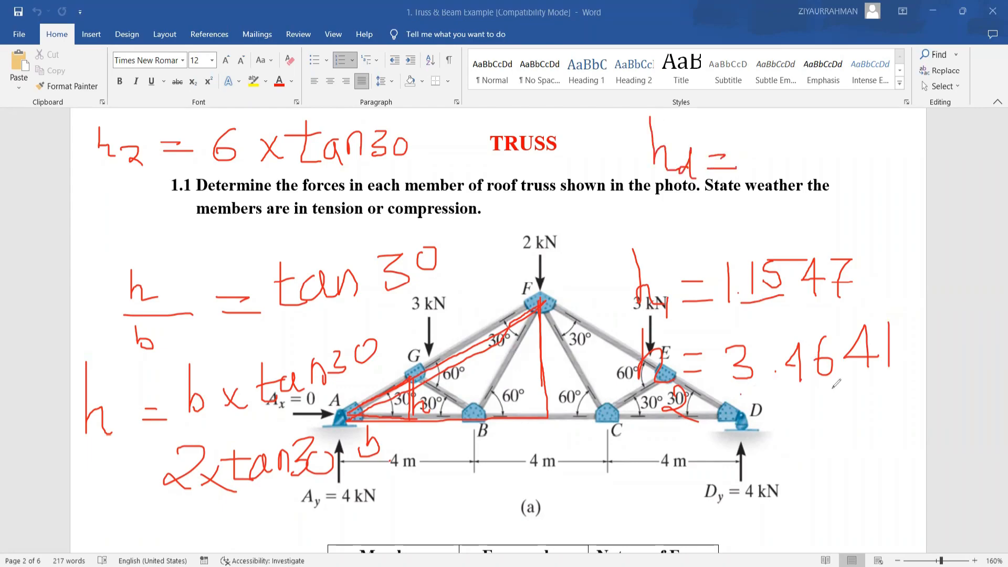
pyautogui.moveTo(833, 390); pyautogui.dragTo(740, 396)
pyautogui.moveTo(749, 332); pyautogui.dragTo(831, 314)
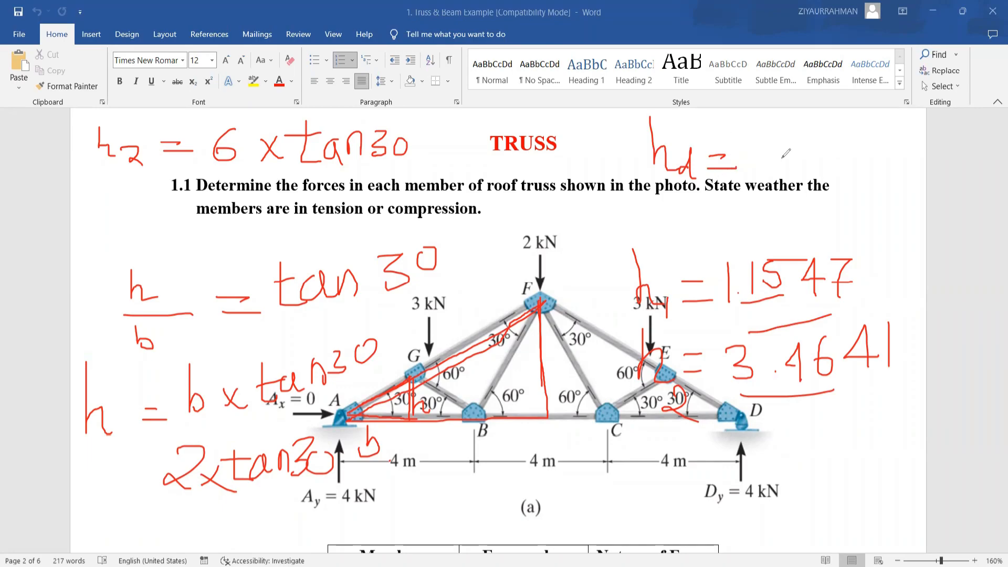
# Write 2.3094 as the value of the handwritten height difference hd beside the TRUSS heading.
pyautogui.moveTo(766, 135)
pyautogui.mouseDown()
pyautogui.moveTo(781, 130)
pyautogui.moveTo(784, 169)
pyautogui.mouseUp()
pyautogui.click(792, 168)
pyautogui.moveTo(805, 136)
pyautogui.mouseDown()
pyautogui.moveTo(812, 152)
pyautogui.moveTo(798, 171)
pyautogui.mouseUp()
pyautogui.moveTo(853, 127)
pyautogui.mouseDown()
pyautogui.moveTo(838, 139)
pyautogui.moveTo(854, 127)
pyautogui.mouseUp()
pyautogui.moveTo(868, 126)
pyautogui.mouseDown()
pyautogui.moveTo(860, 137)
pyautogui.moveTo(875, 169)
pyautogui.mouseUp()
pyautogui.moveTo(930, 152); pyautogui.dragTo(884, 161)
pyautogui.moveTo(898, 125)
pyautogui.mouseDown()
pyautogui.moveTo(886, 155)
pyautogui.moveTo(903, 189)
pyautogui.mouseUp()
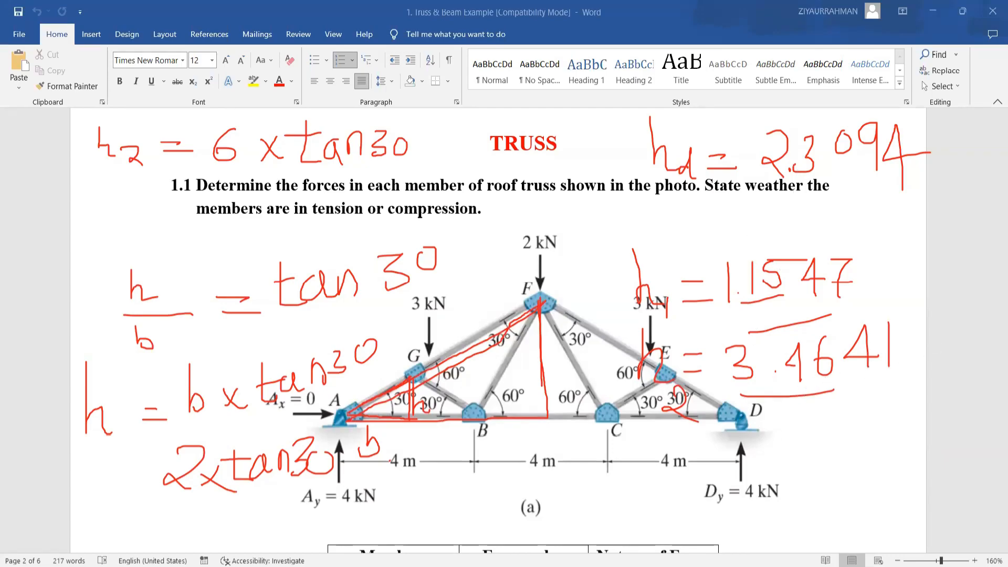
# Switch to ETABS and set the new model to 2 stories with typical and bottom story heights of 1 m.
pyautogui.hotkey('alt', 'Tab')
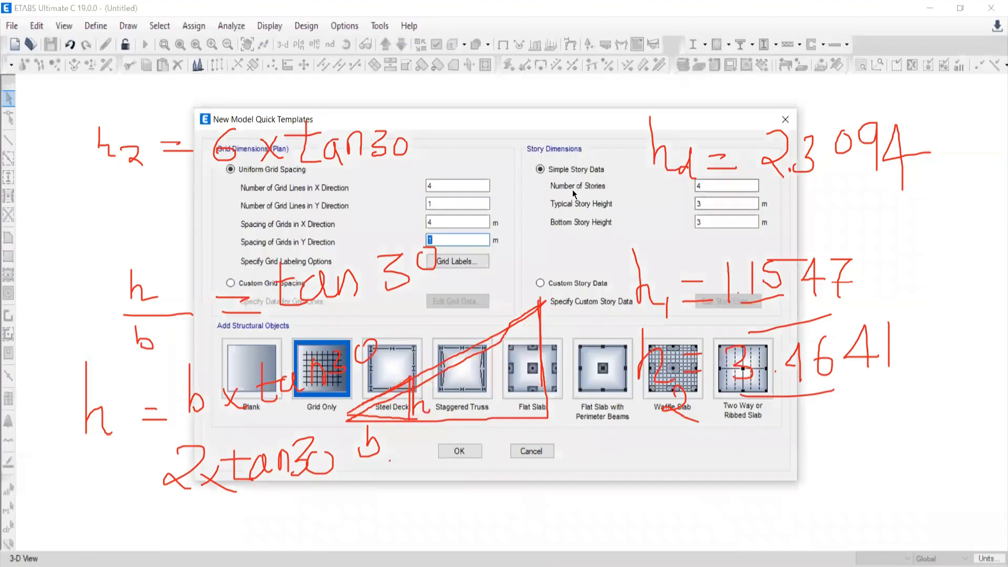
pyautogui.click(715, 184)
pyautogui.write('2')
pyautogui.click(726, 200)
pyautogui.write('1')
pyautogui.moveTo(704, 222); pyautogui.dragTo(670, 222)
pyautogui.write('1')
# Enable custom story data and set the height of Story1 to 1.1547 m.
pyautogui.click(544, 280)
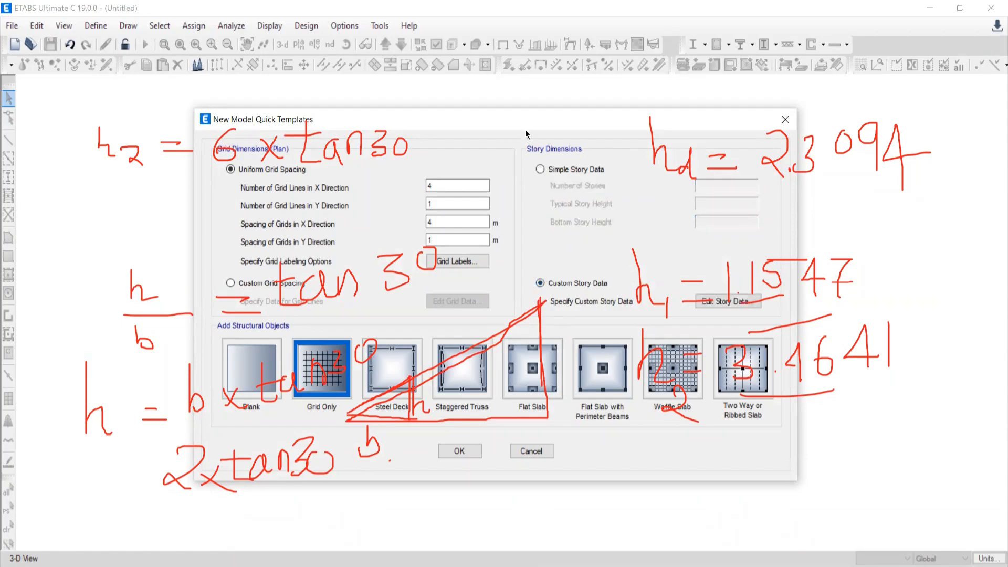
pyautogui.moveTo(502, 109); pyautogui.dragTo(258, 55)
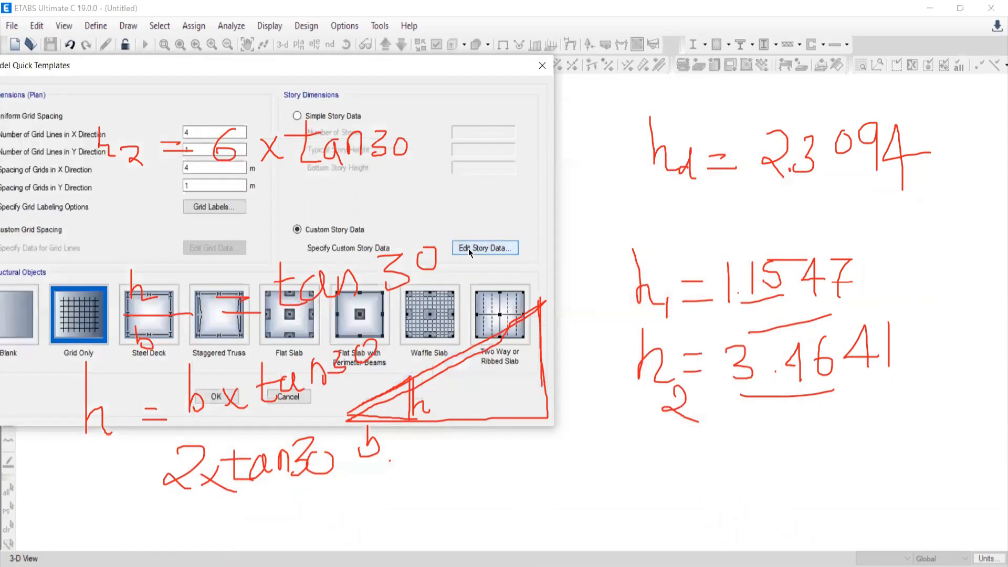
pyautogui.click(468, 248)
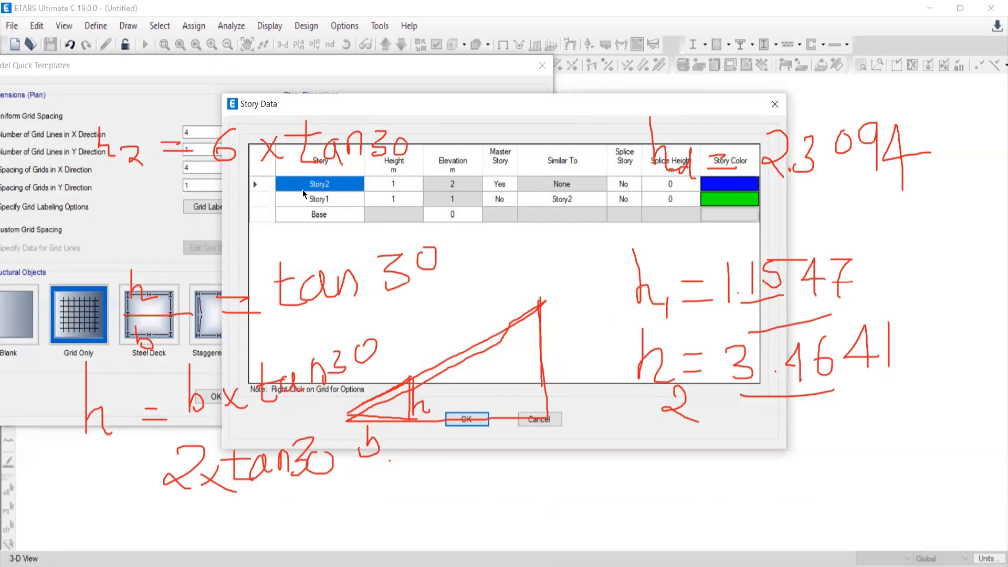
pyautogui.click(311, 200)
pyautogui.click(320, 198)
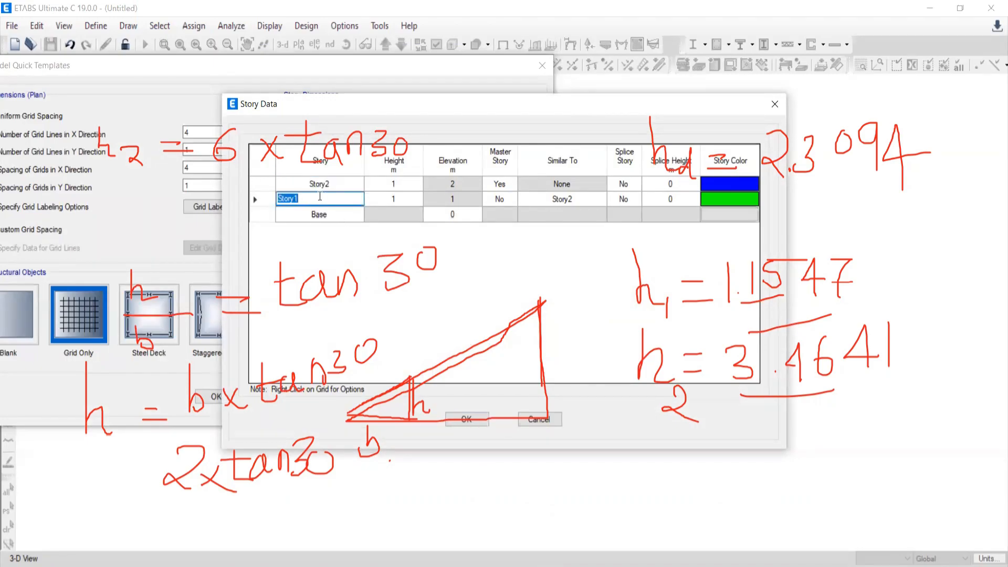
pyautogui.click(401, 201)
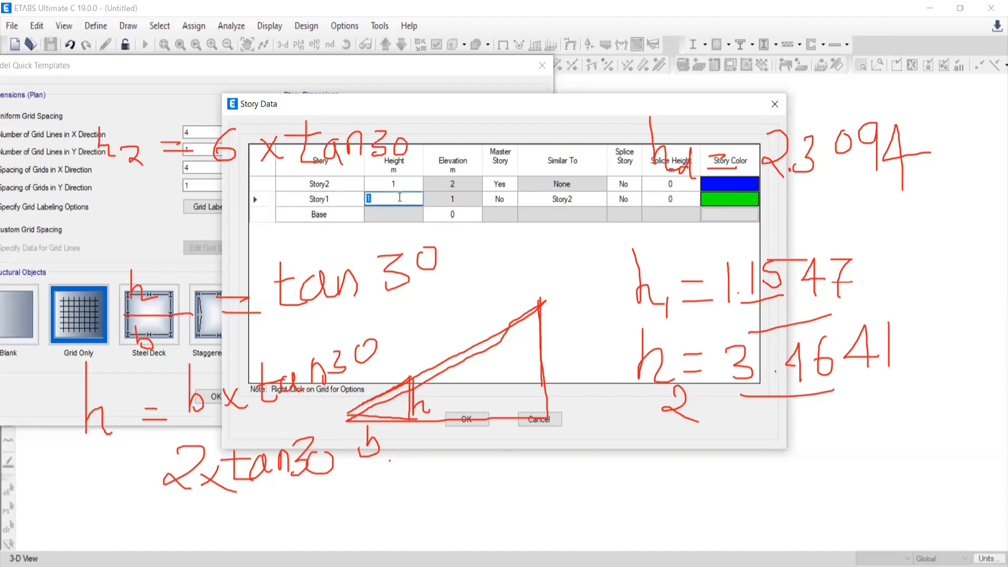
pyautogui.write('1.1547')
# Set the height of Story2 to 2.3094 m and accept the custom story data.
pyautogui.click(380, 182)
pyautogui.write('2')
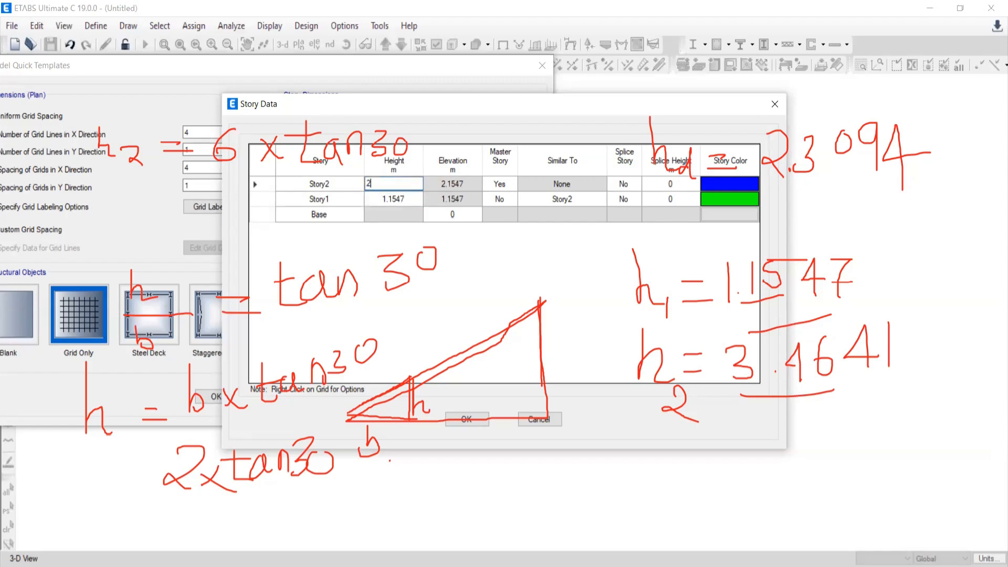
pyautogui.write('.3094')
pyautogui.press('Return')
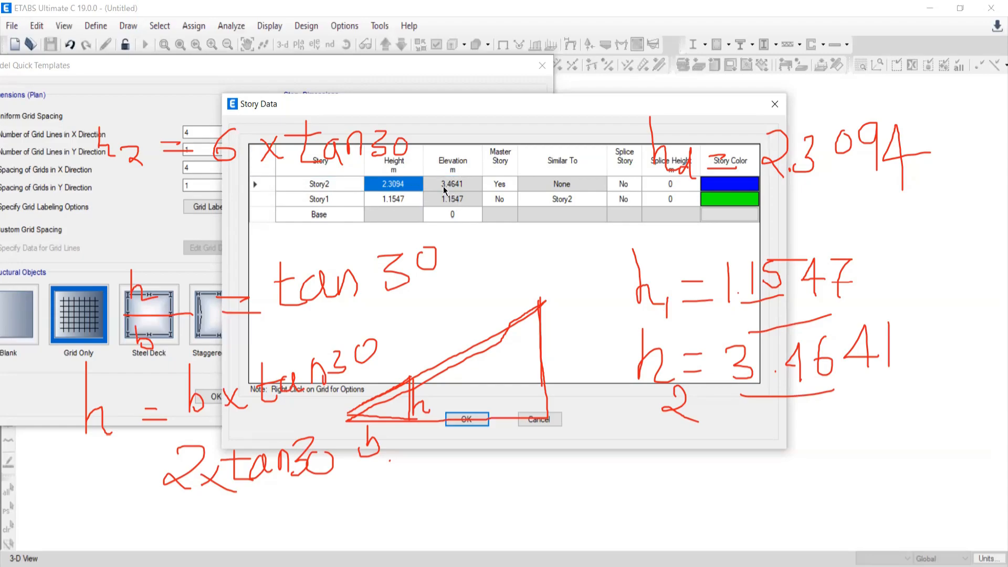
pyautogui.click(320, 220)
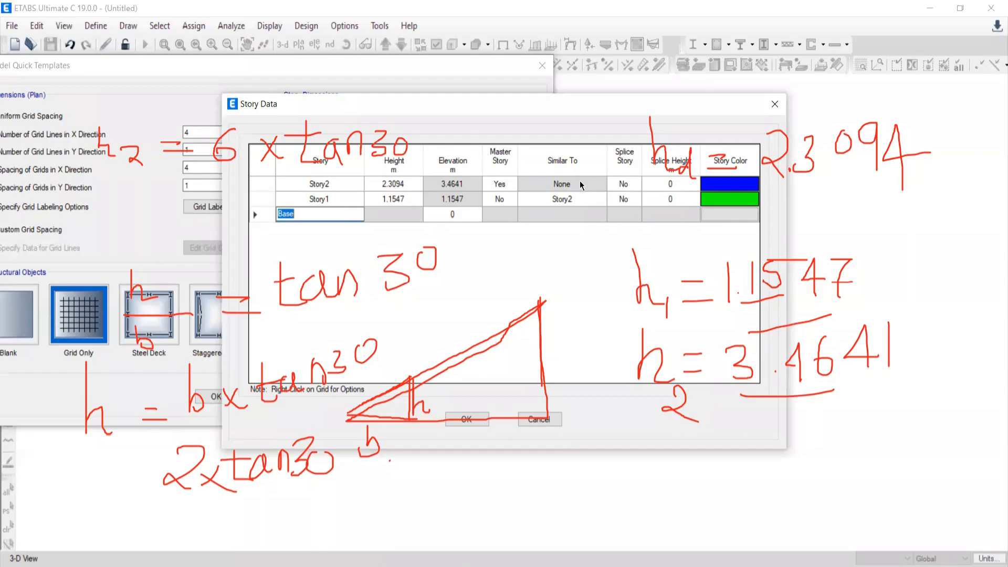
pyautogui.click(465, 420)
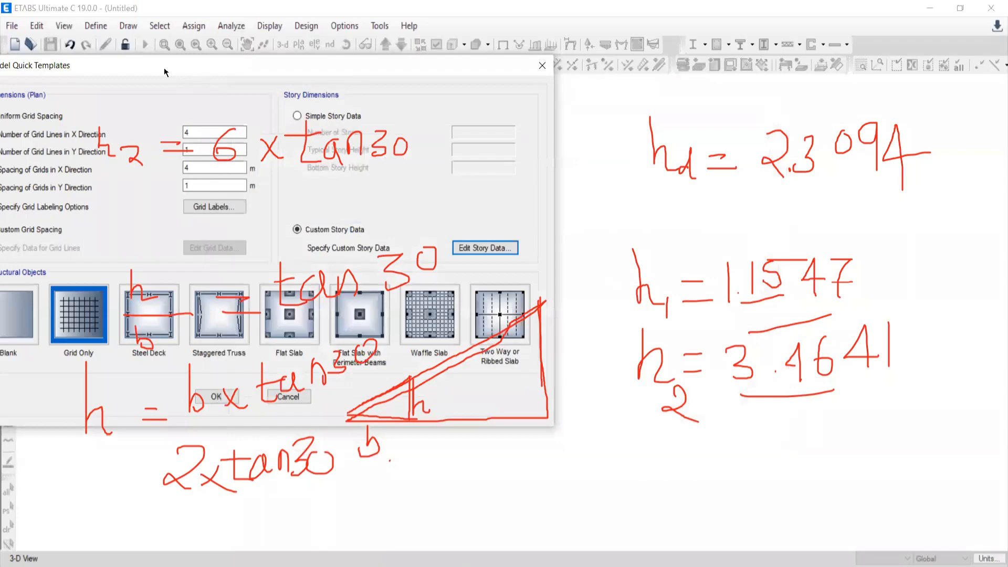
# Create the model from the Grid Only template and clear the handwritten annotations from the screen.
pyautogui.moveTo(164, 67); pyautogui.dragTo(392, 13)
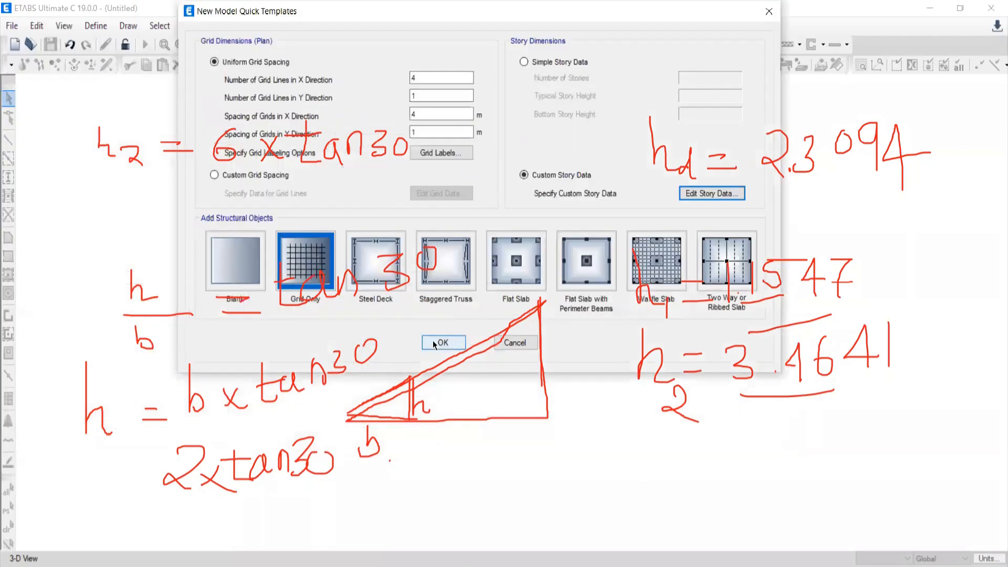
pyautogui.click(319, 274)
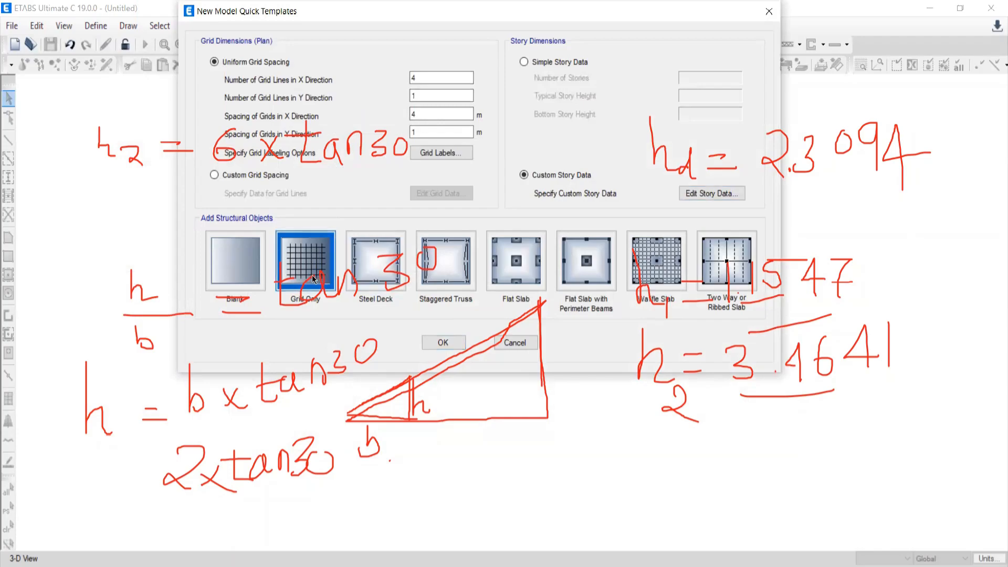
pyautogui.click(441, 343)
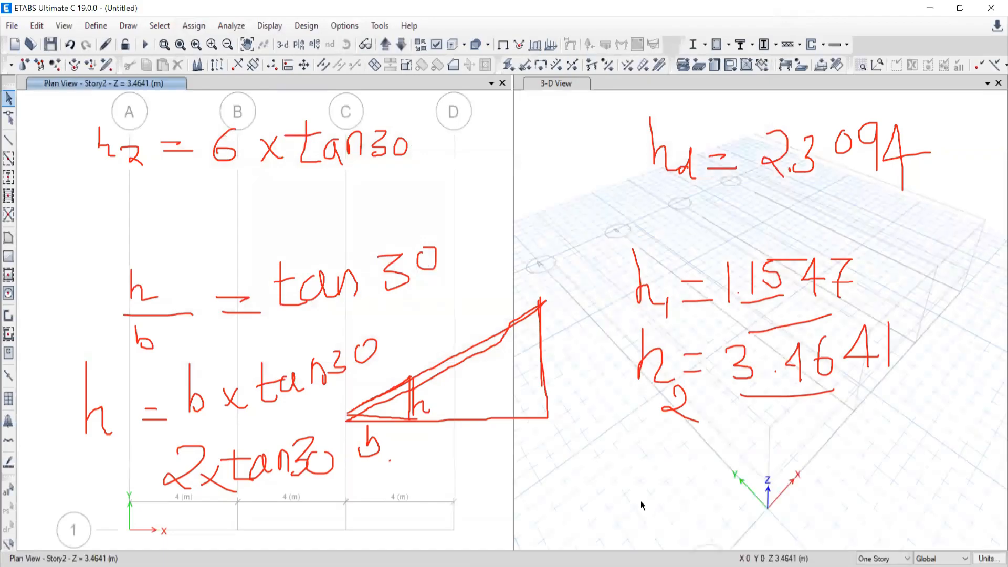
pyautogui.click(157, 11)
# Close the 3-D view so that the Story2 plan view fills the workspace.
pyautogui.scroll(-3, 442, 237)
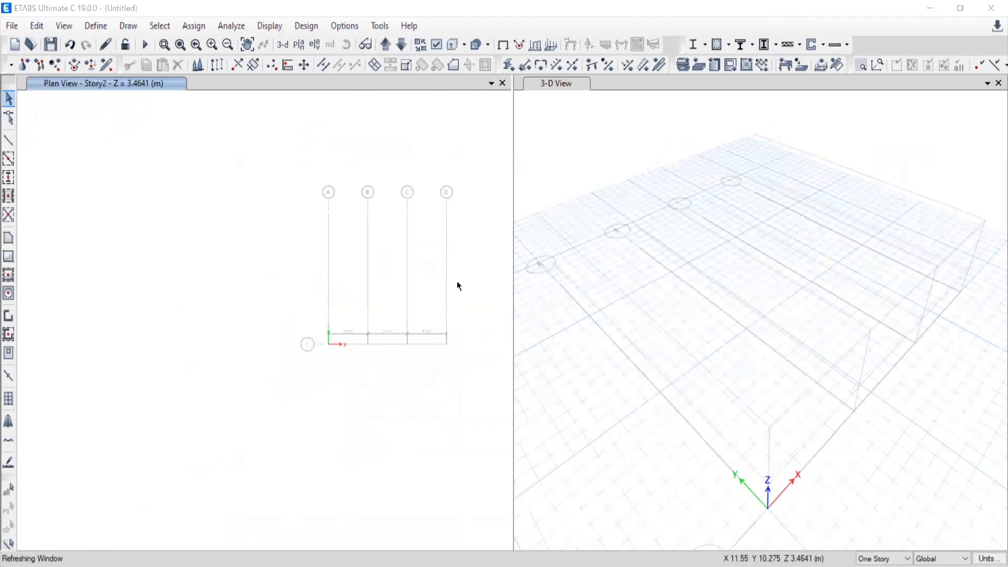
pyautogui.scroll(3, 457, 294)
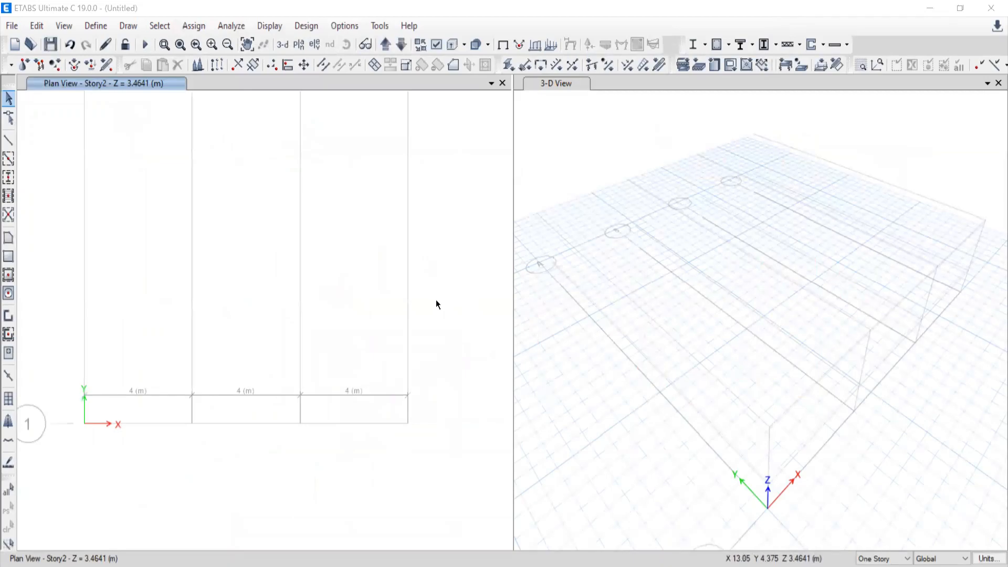
pyautogui.scroll(-3, 341, 357)
pyautogui.scroll(3, 333, 359)
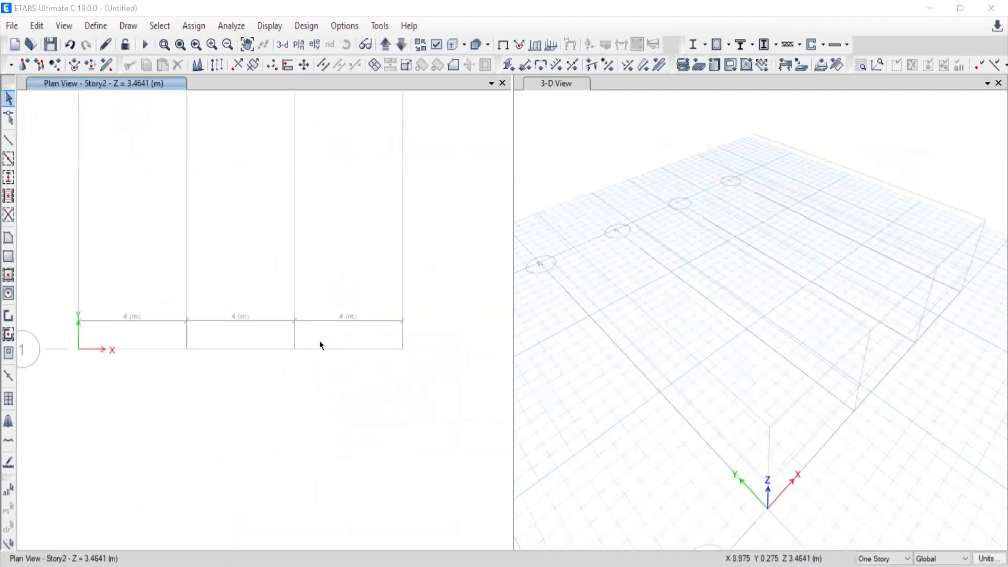
pyautogui.moveTo(319, 344); pyautogui.dragTo(343, 311, button='middle')
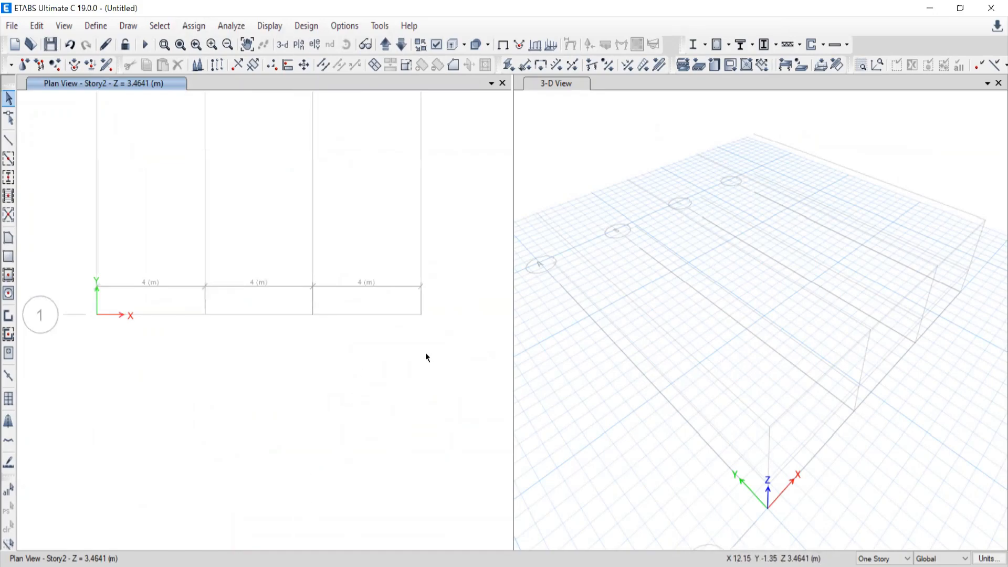
pyautogui.scroll(-3, 426, 352)
pyautogui.scroll(3, 446, 336)
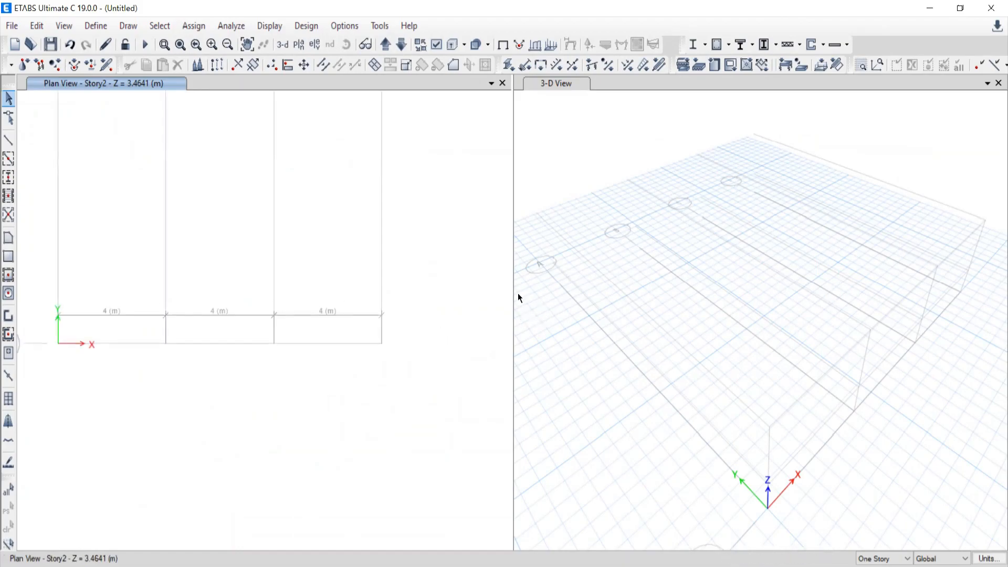
pyautogui.moveTo(794, 259); pyautogui.dragTo(714, 280)
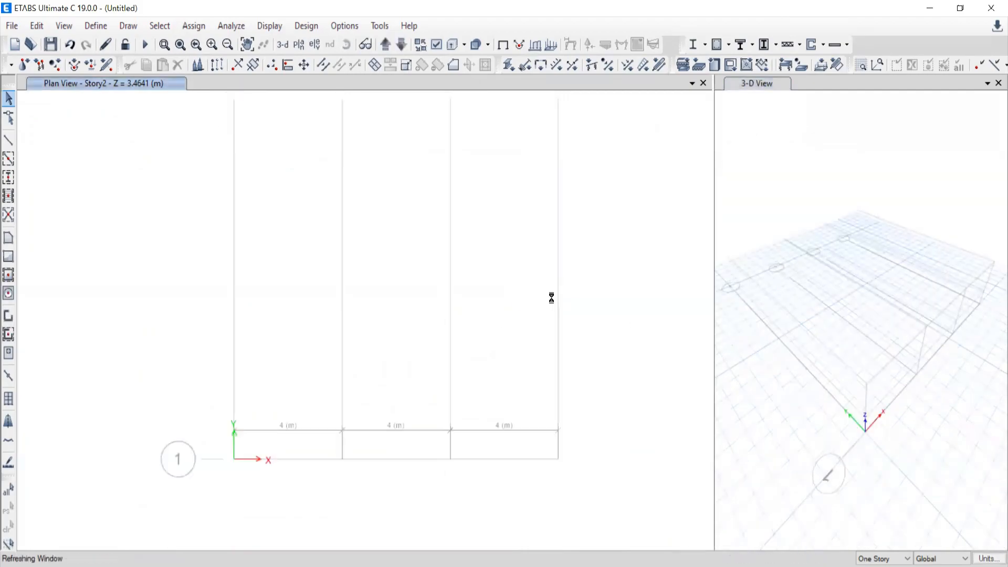
pyautogui.click(998, 82)
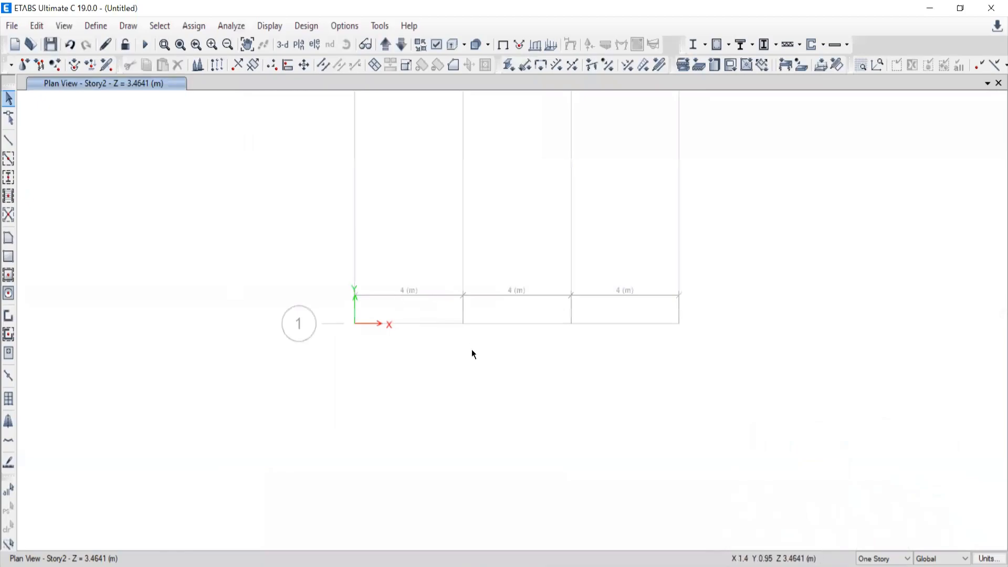
# Check the Story2 grid against the roof truss diagram of problem 1.1 in Word, and return to ETABS.
pyautogui.scroll(1, 467, 323)
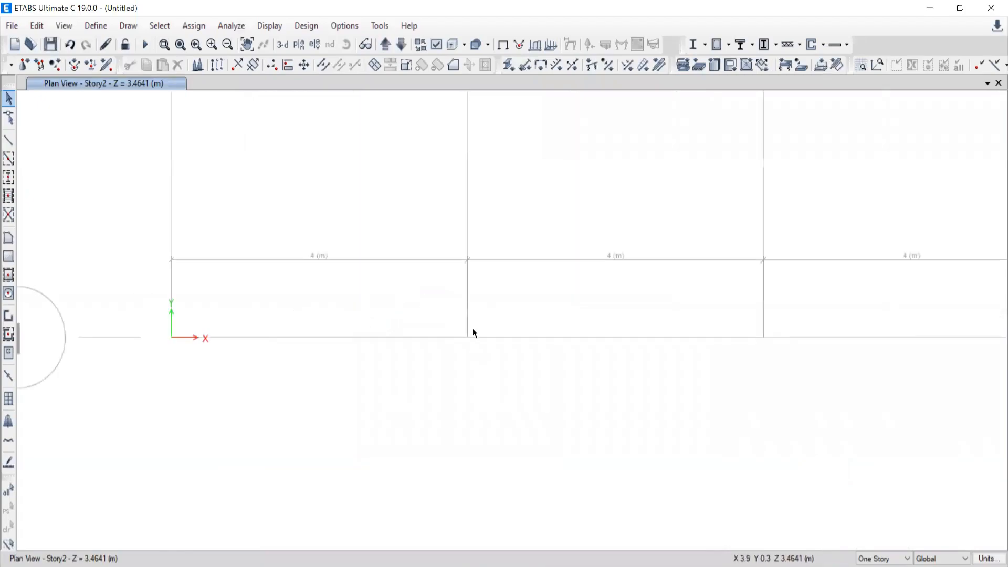
pyautogui.scroll(-1, 551, 337)
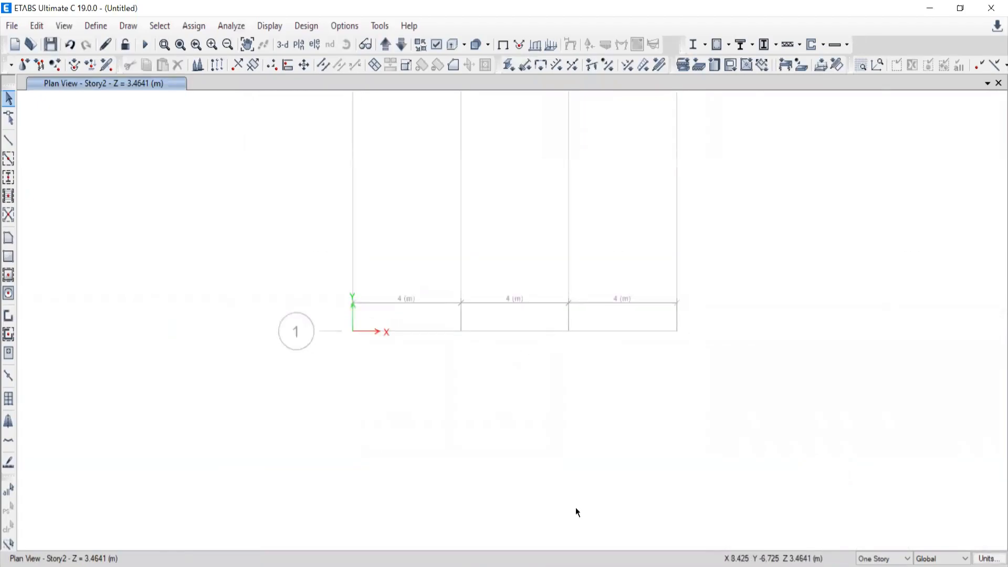
pyautogui.hotkey('alt', 'Tab')
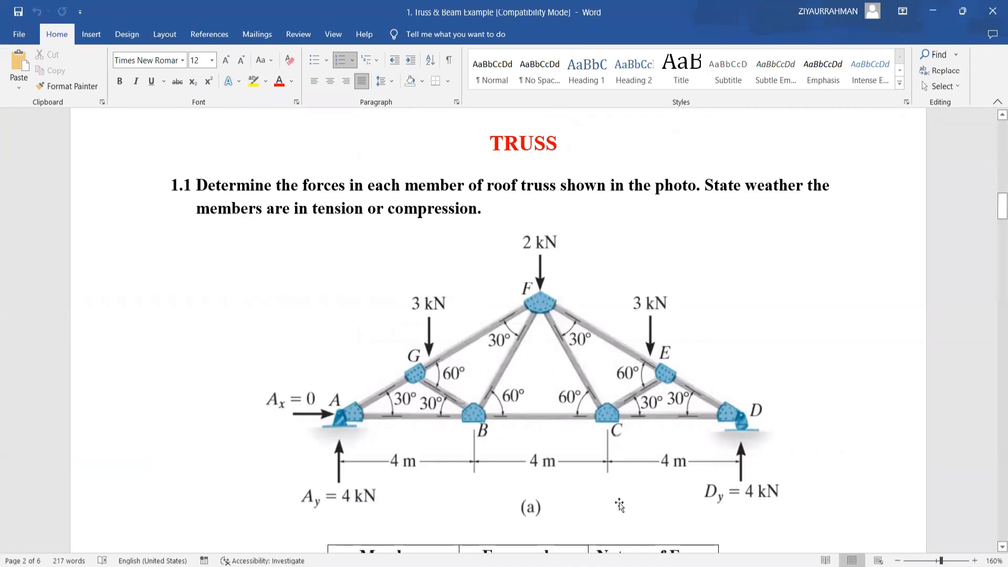
pyautogui.hotkey('alt', 'Tab')
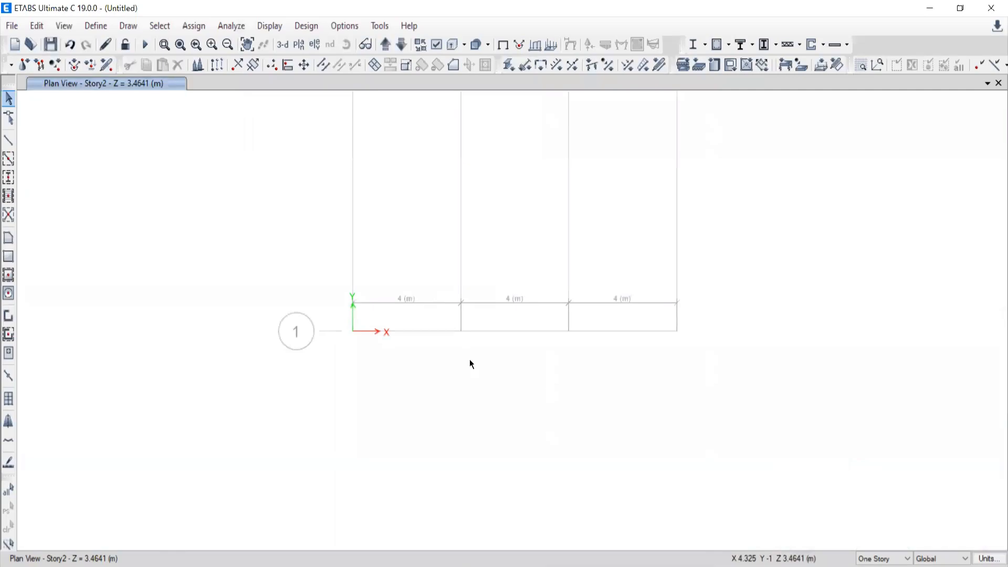
# Display the elevation view along grid line 1.
pyautogui.click(316, 45)
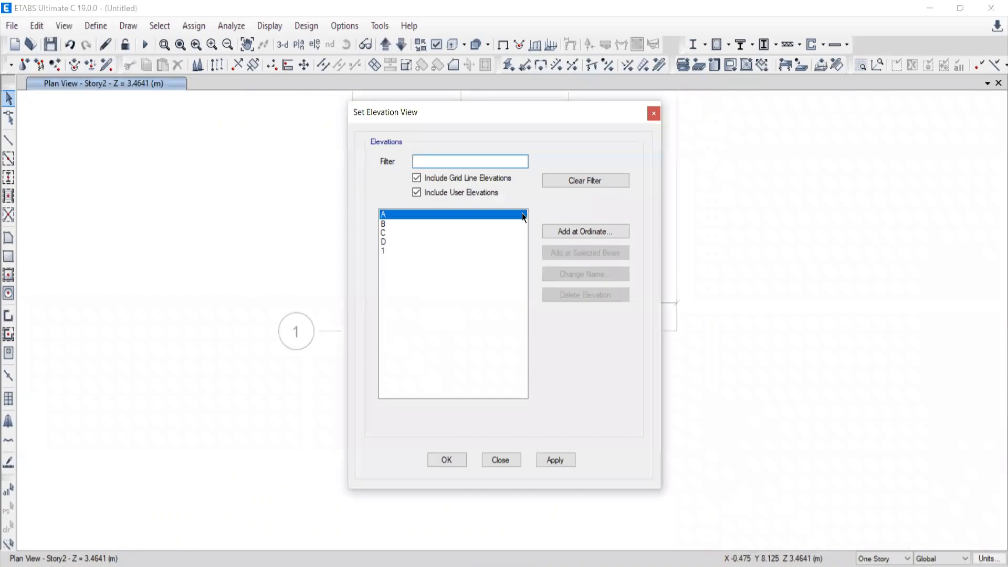
pyautogui.click(653, 113)
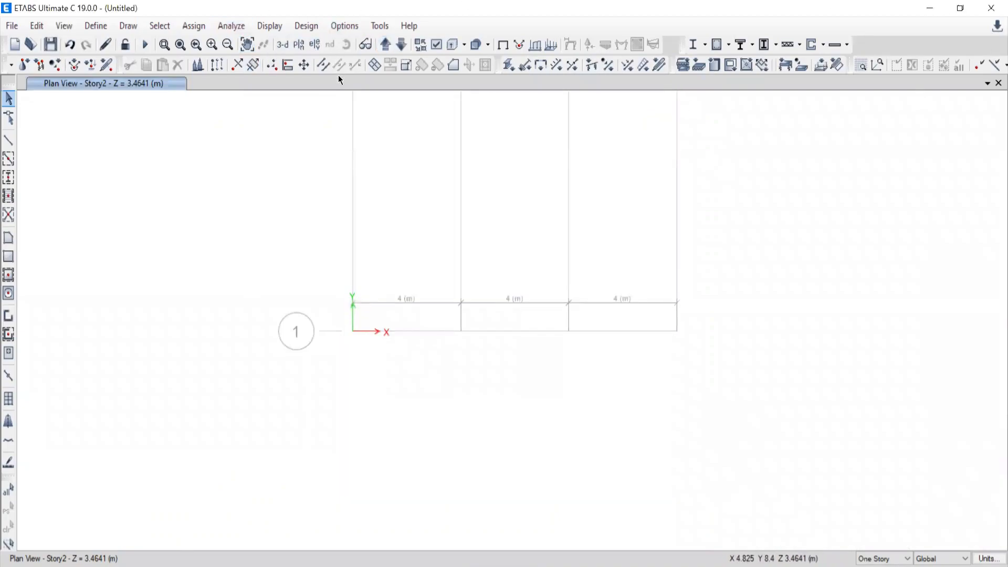
pyautogui.click(308, 44)
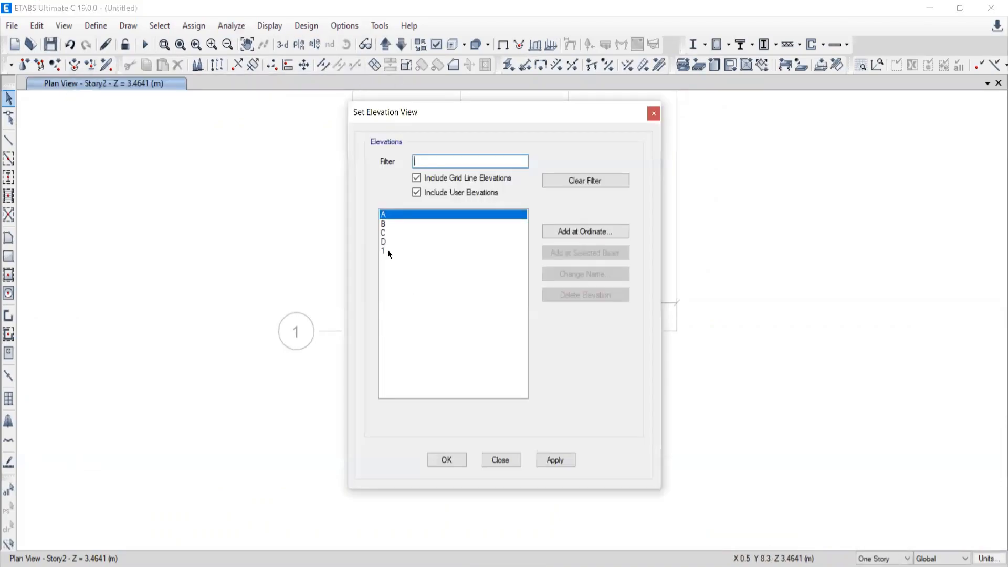
pyautogui.click(389, 251)
pyautogui.click(554, 459)
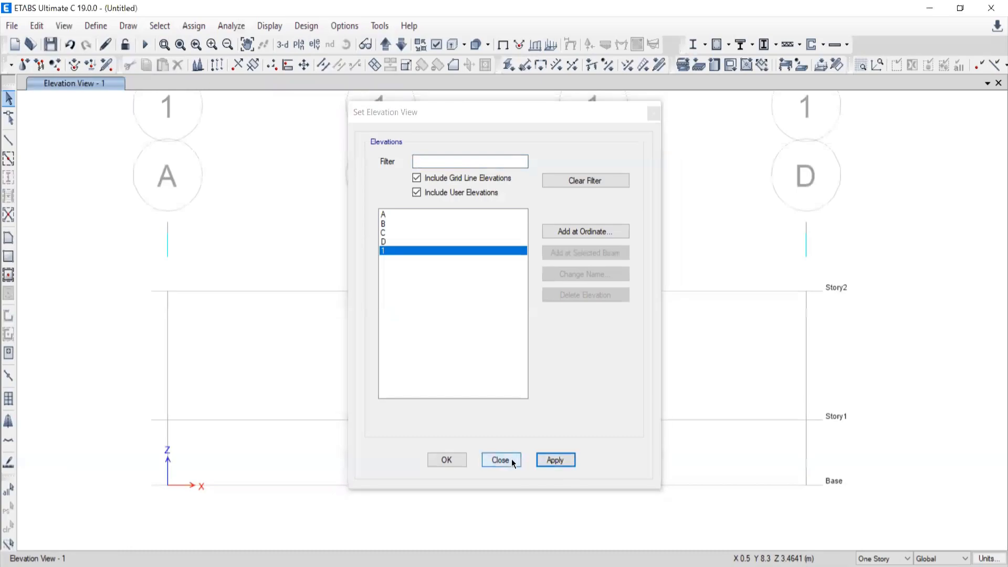
pyautogui.click(500, 460)
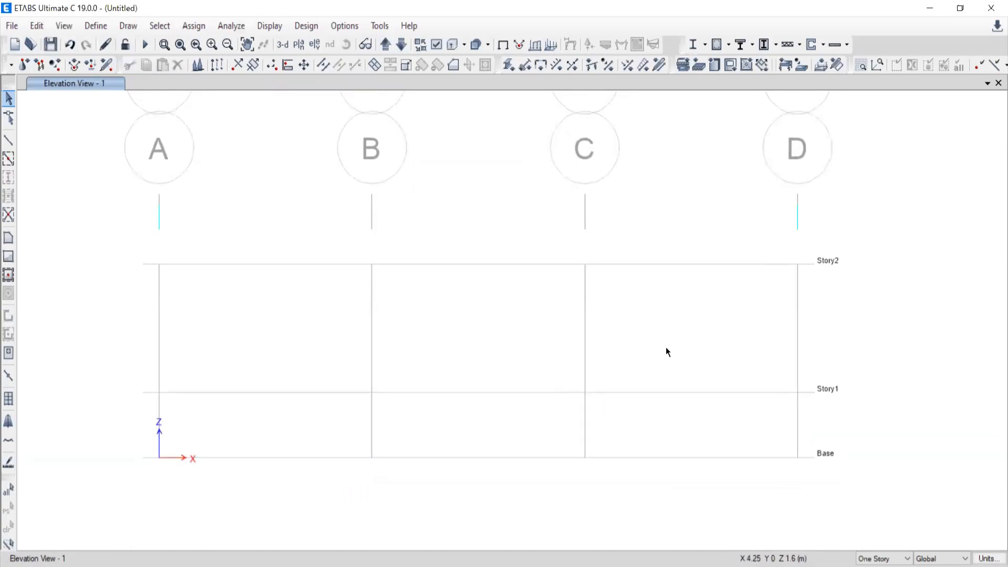
# Inspect the elevation's grid and display the plan view of Story1.
pyautogui.moveTo(845, 229); pyautogui.dragTo(773, 491)
pyautogui.click(298, 44)
pyautogui.click(429, 255)
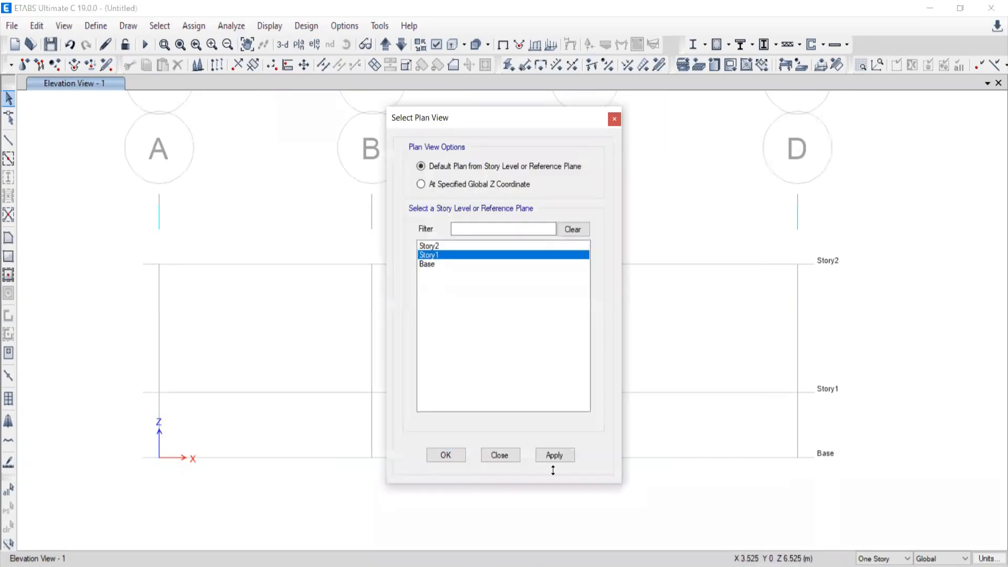
pyautogui.click(555, 456)
pyautogui.click(503, 455)
pyautogui.moveTo(624, 484); pyautogui.dragTo(593, 329, button='middle')
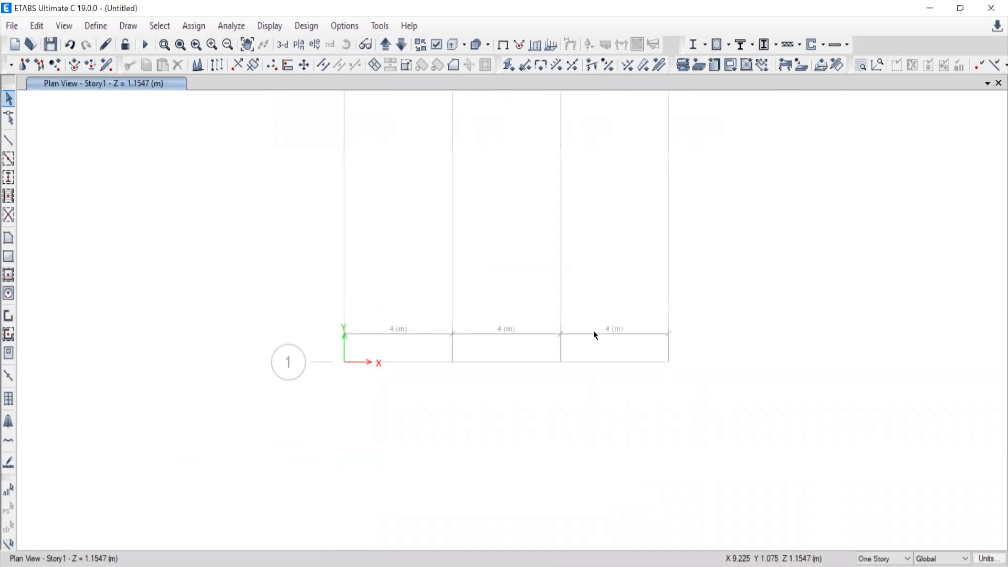
# Display the elevation view along grid line 1, showing Base, Story1 and Story2.
pyautogui.click(314, 44)
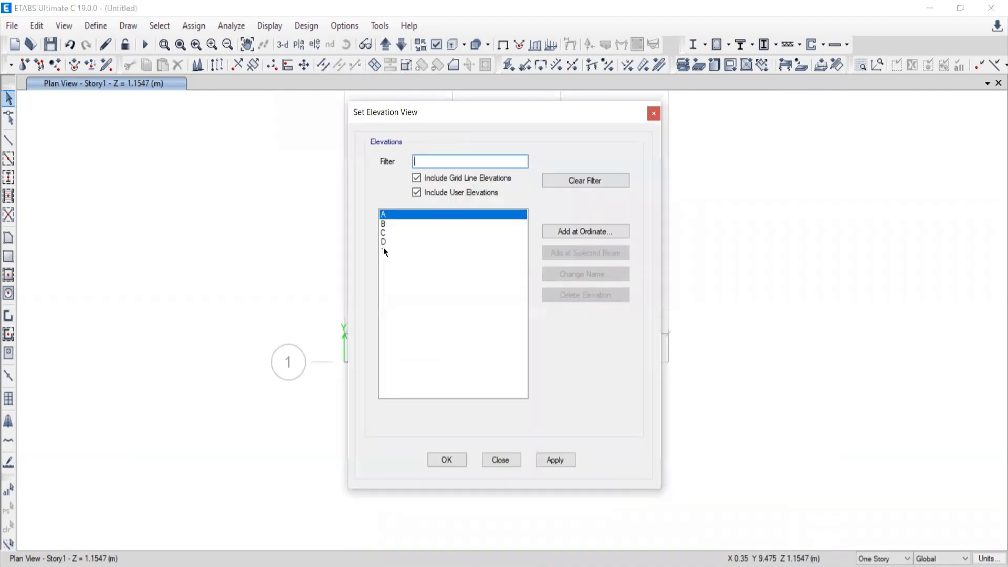
pyautogui.click(382, 251)
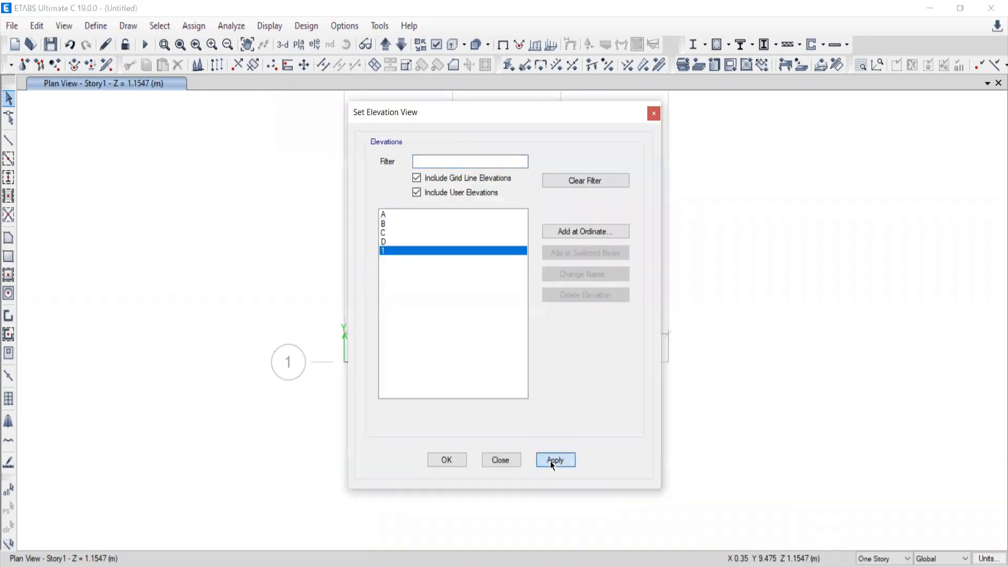
pyautogui.click(552, 459)
pyautogui.click(500, 459)
pyautogui.moveTo(580, 416); pyautogui.dragTo(601, 415, button='middle')
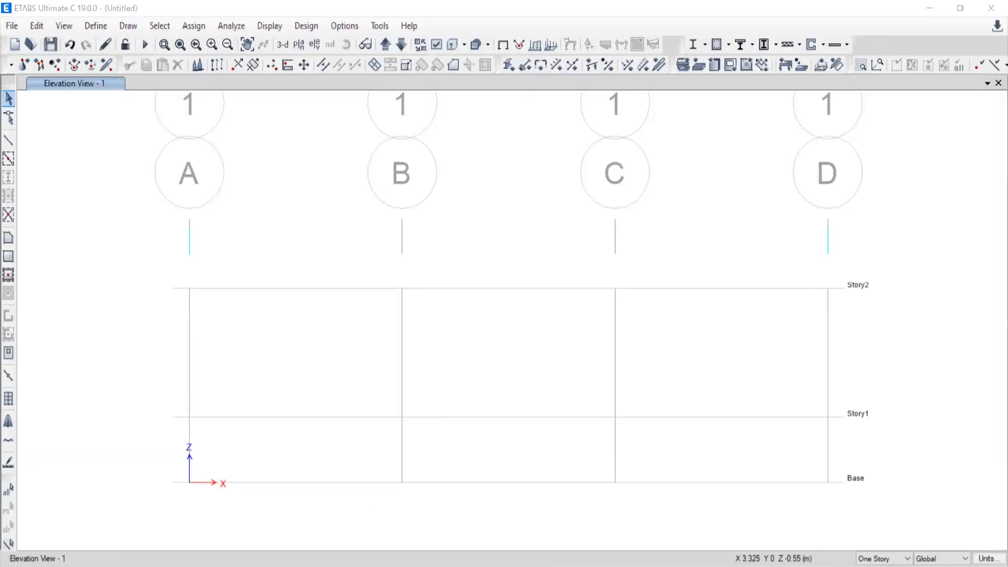
pyautogui.moveTo(488, 465); pyautogui.dragTo(488, 382, button='middle')
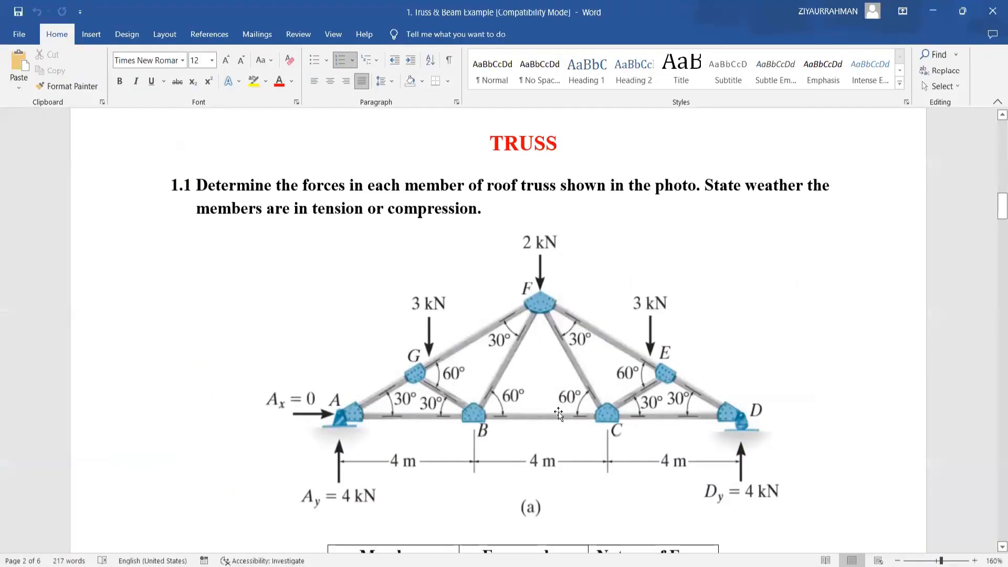
pyautogui.scroll(-1, 351, 394)
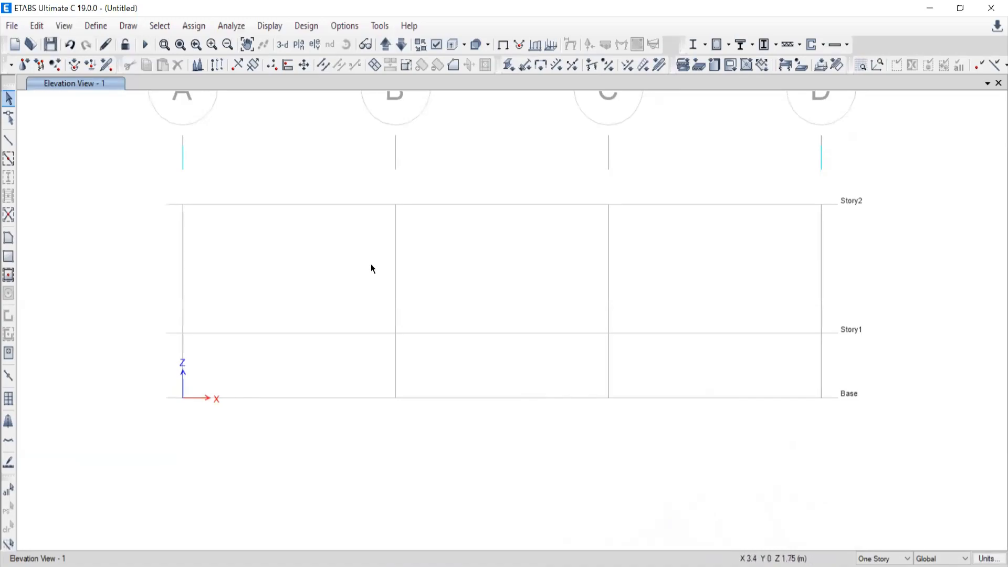
pyautogui.click(7, 142)
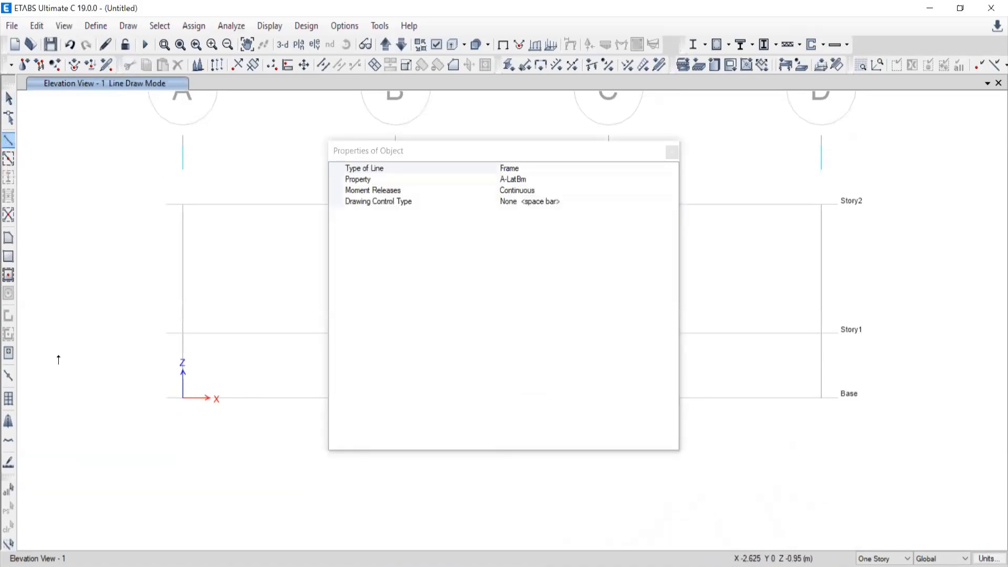
pyautogui.click(672, 152)
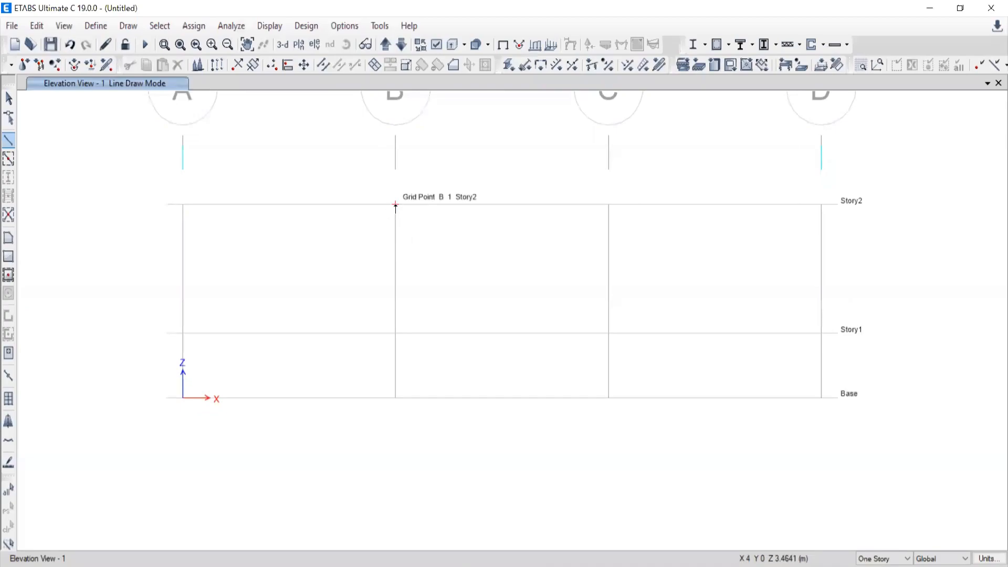
pyautogui.click(821, 397)
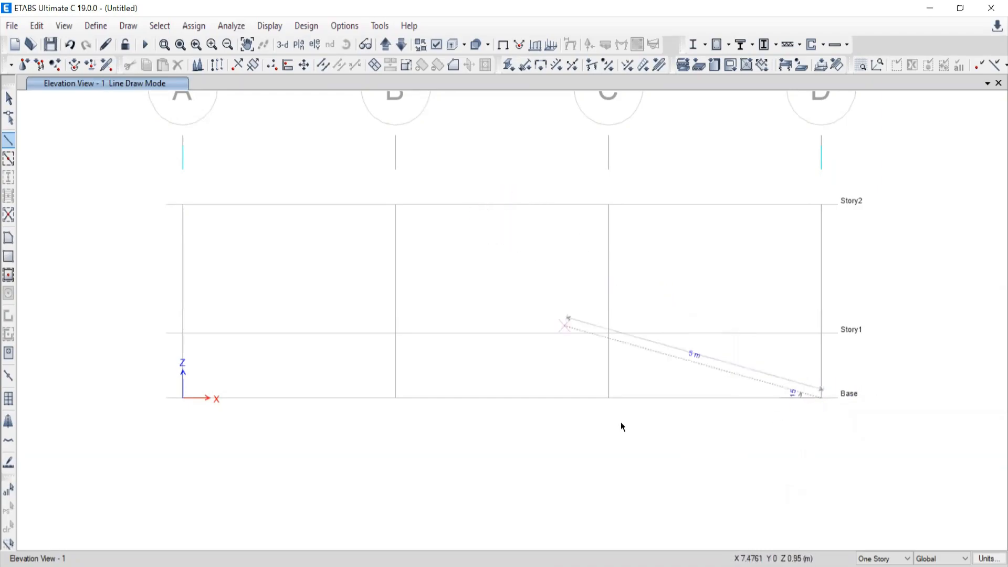
pyautogui.moveTo(546, 223); pyautogui.dragTo(544, 285, button='middle')
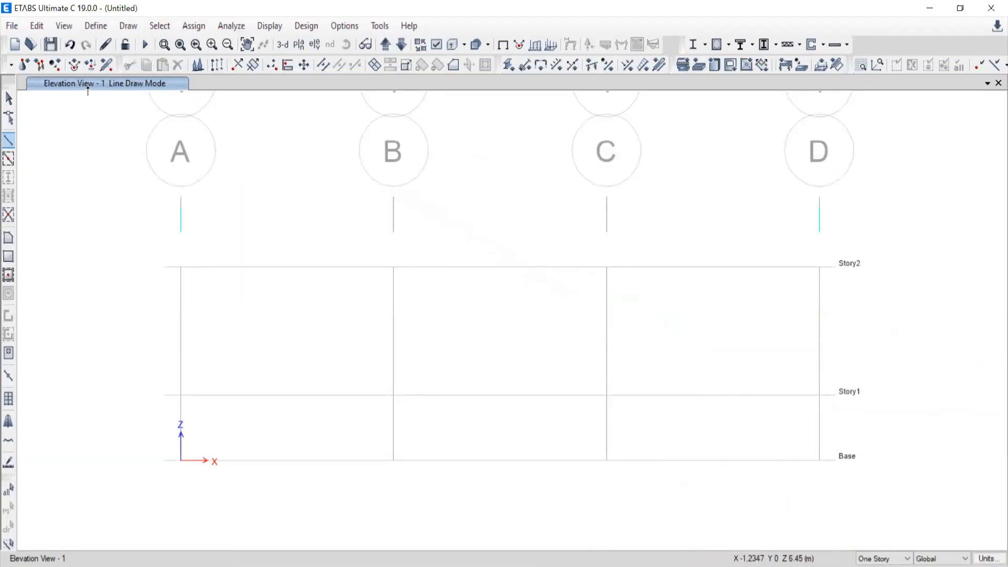
pyautogui.click(5, 102)
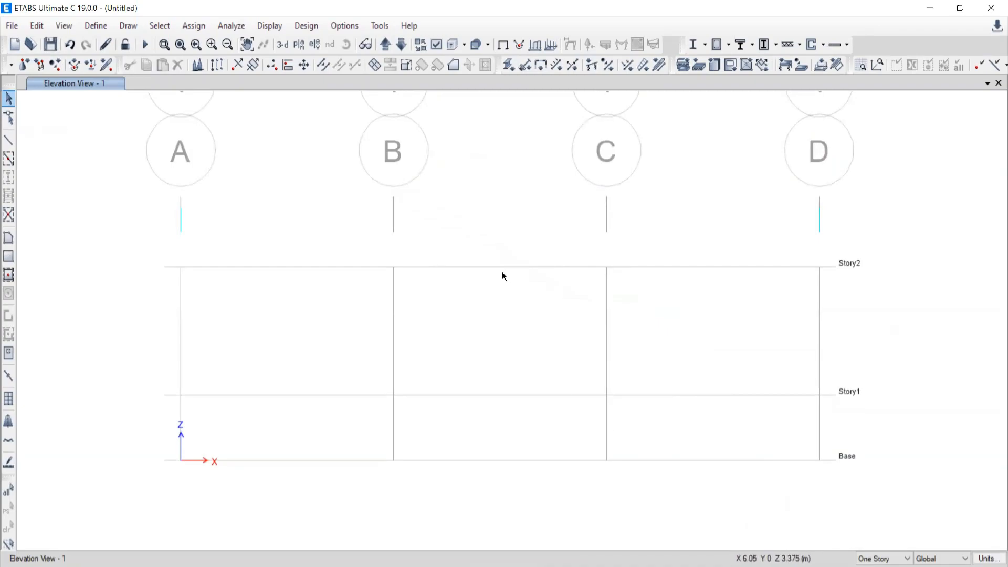
# Enable snapping to line ends and midpoints in the snap options.
pyautogui.rightClick(256, 165)
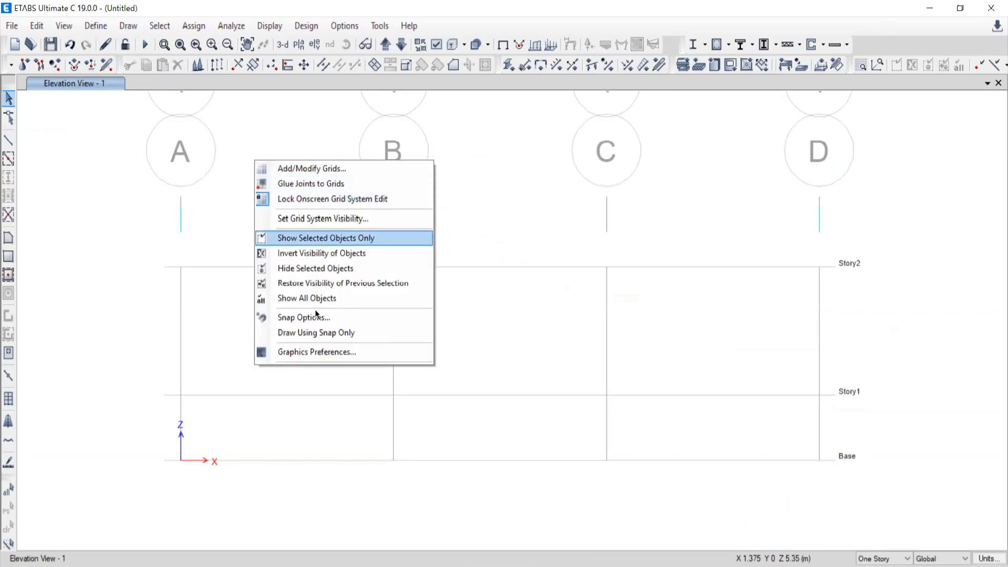
pyautogui.click(279, 318)
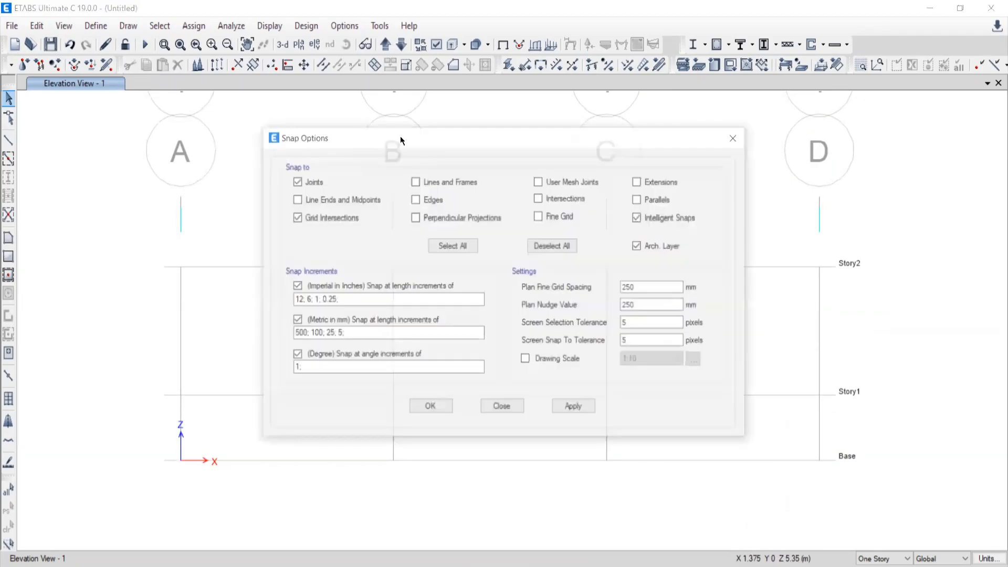
pyautogui.moveTo(488, 138); pyautogui.dragTo(555, 134)
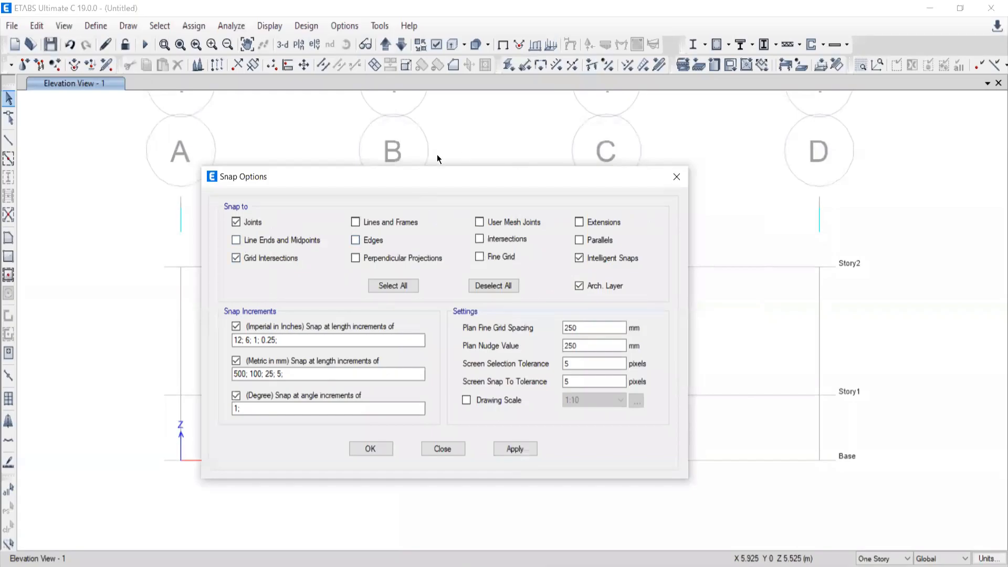
pyautogui.moveTo(484, 176); pyautogui.dragTo(568, 167)
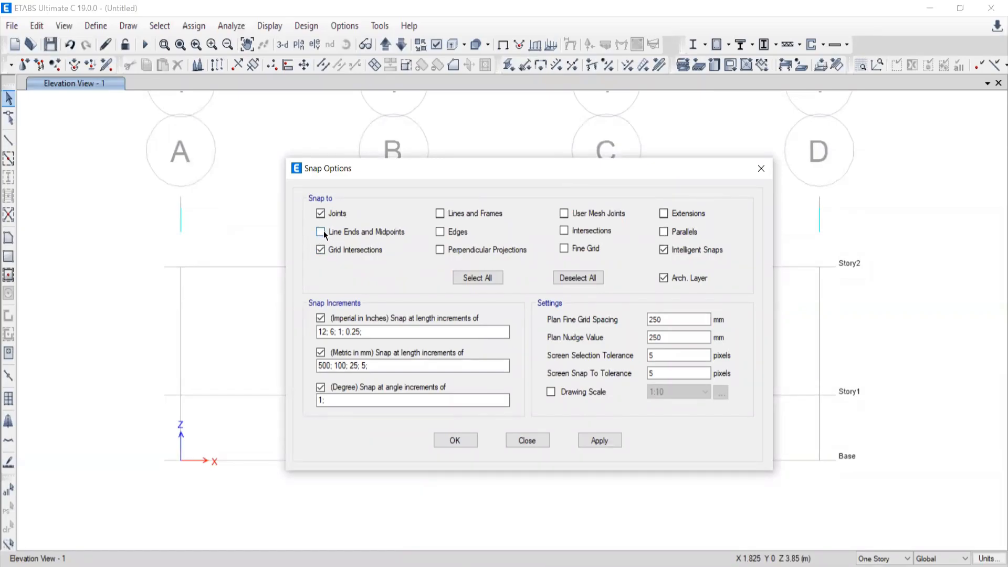
pyautogui.click(599, 440)
pyautogui.click(449, 441)
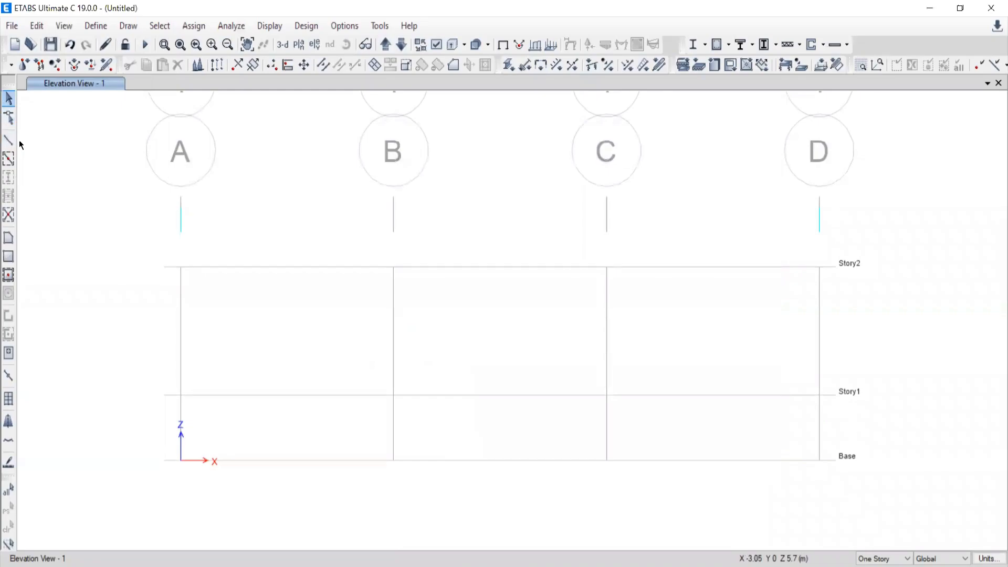
# Draw an A-LatBm frame from grid D at Base to the midpoint of Story2 between grids B and C.
pyautogui.click(8, 141)
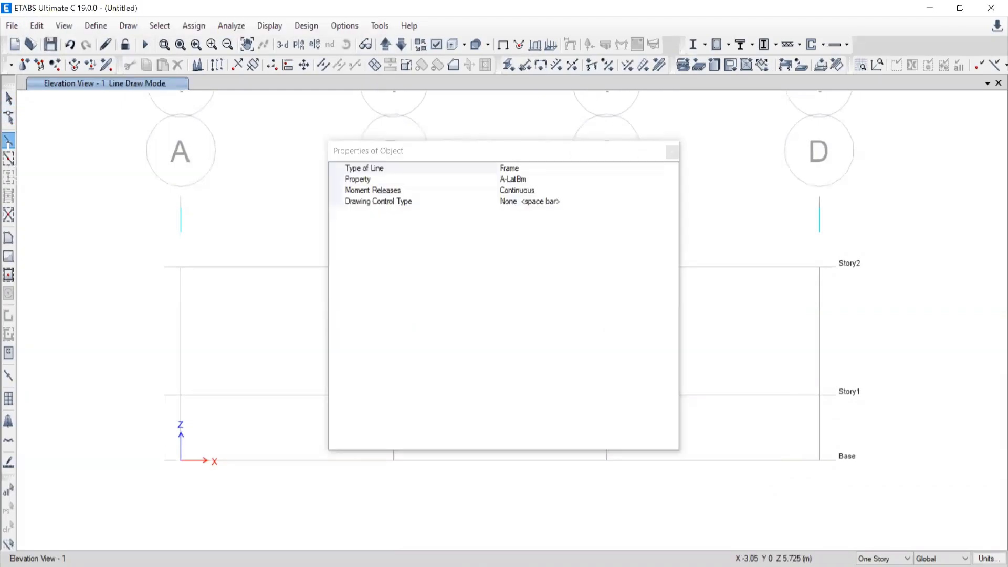
pyautogui.click(671, 153)
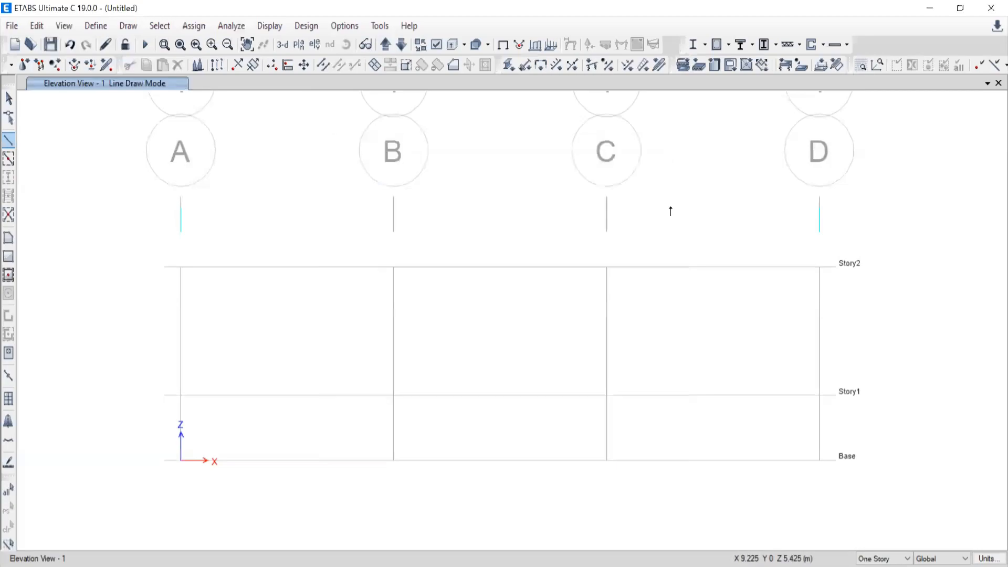
pyautogui.click(817, 461)
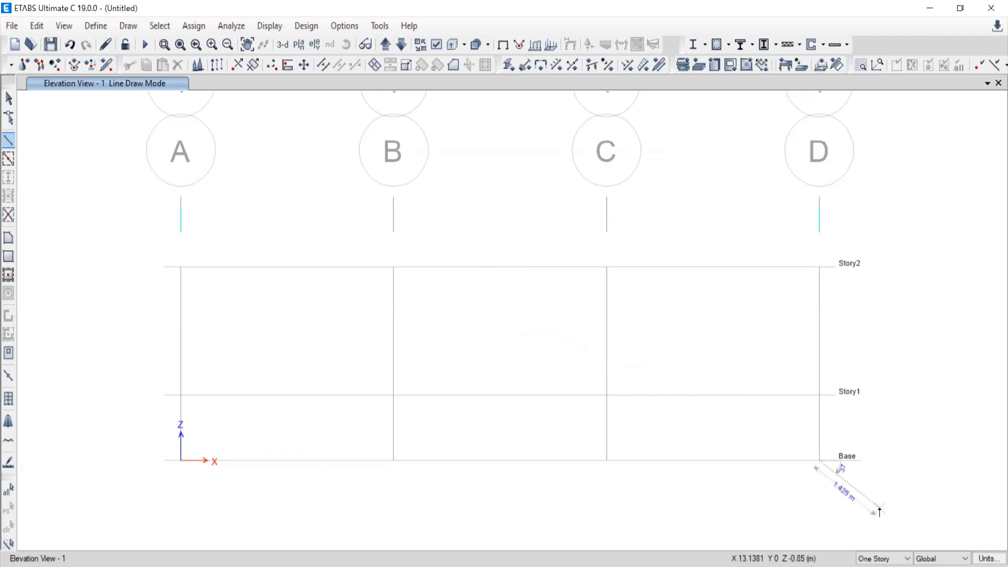
pyautogui.scroll(10, 862, 505)
pyautogui.moveTo(623, 308); pyautogui.dragTo(884, 311, button='middle')
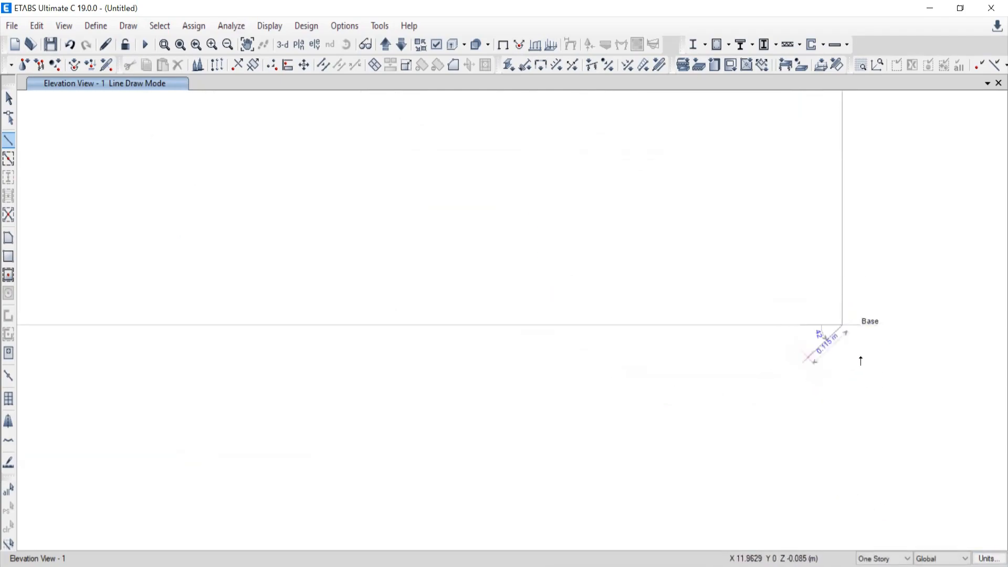
pyautogui.scroll(-5, 859, 360)
pyautogui.scroll(-4, 543, 303)
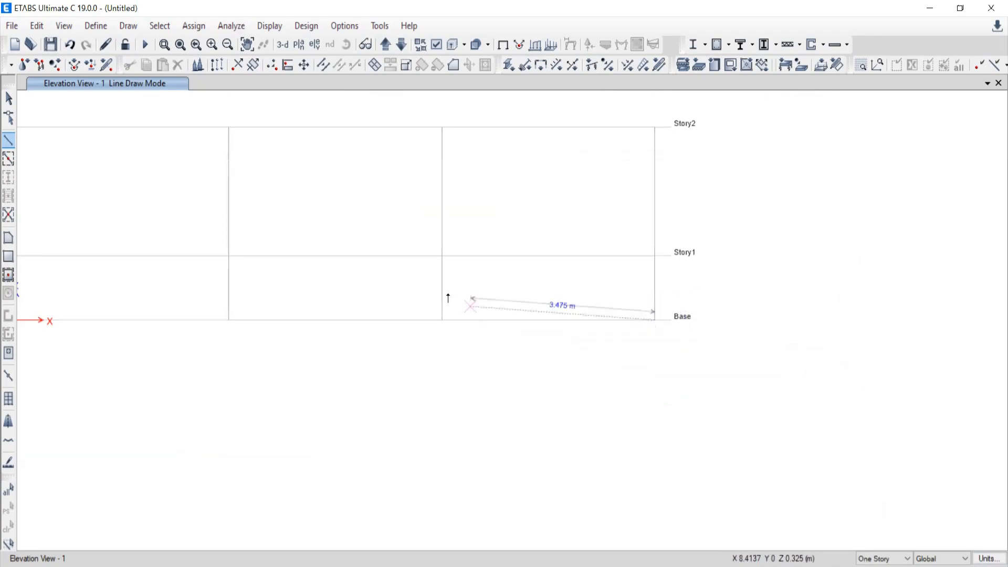
pyautogui.moveTo(434, 263); pyautogui.dragTo(546, 313, button='middle')
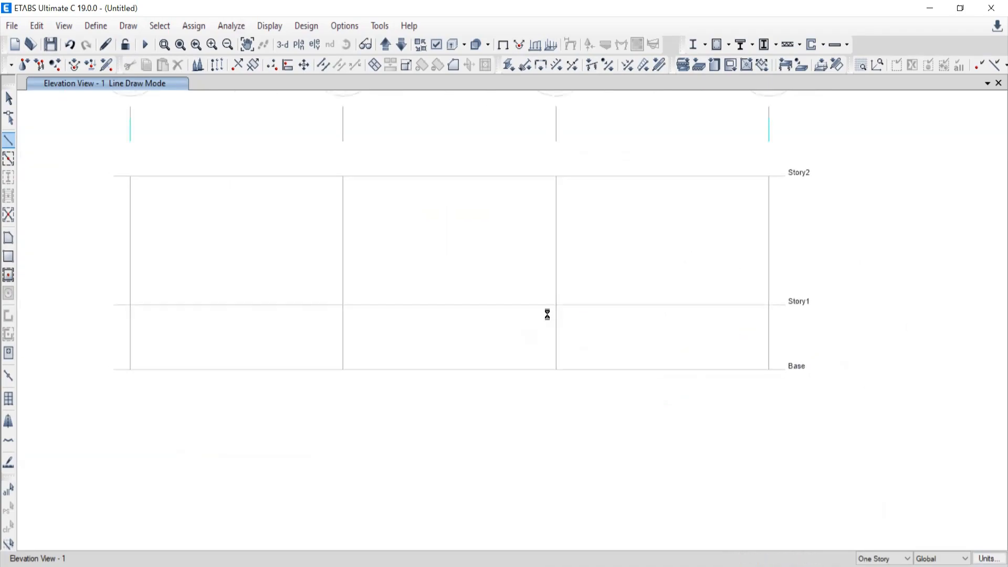
pyautogui.doubleClick(450, 176)
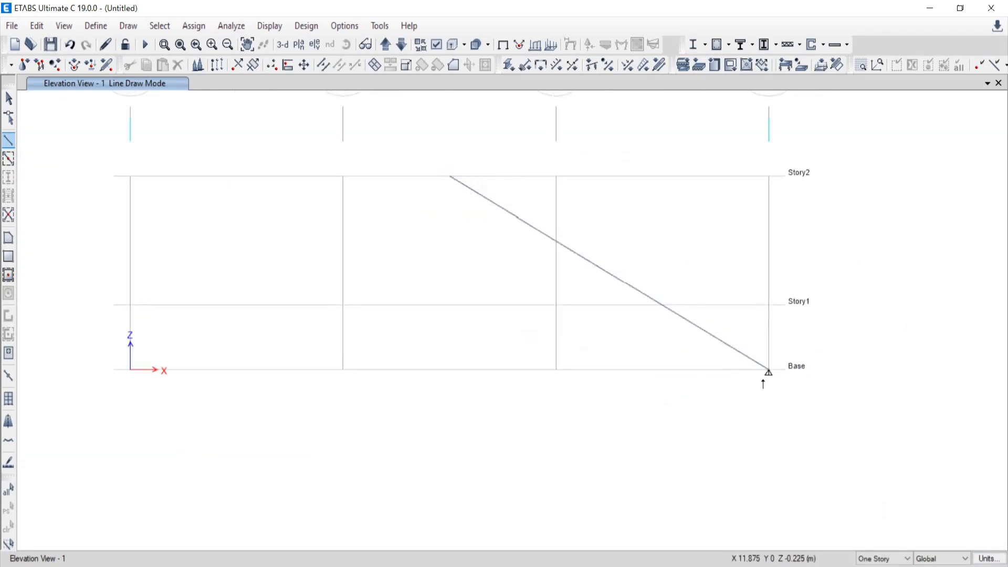
# Leave line drawing and examine the support at the inclined frame's Base end on grid D.
pyautogui.scroll(3, 762, 384)
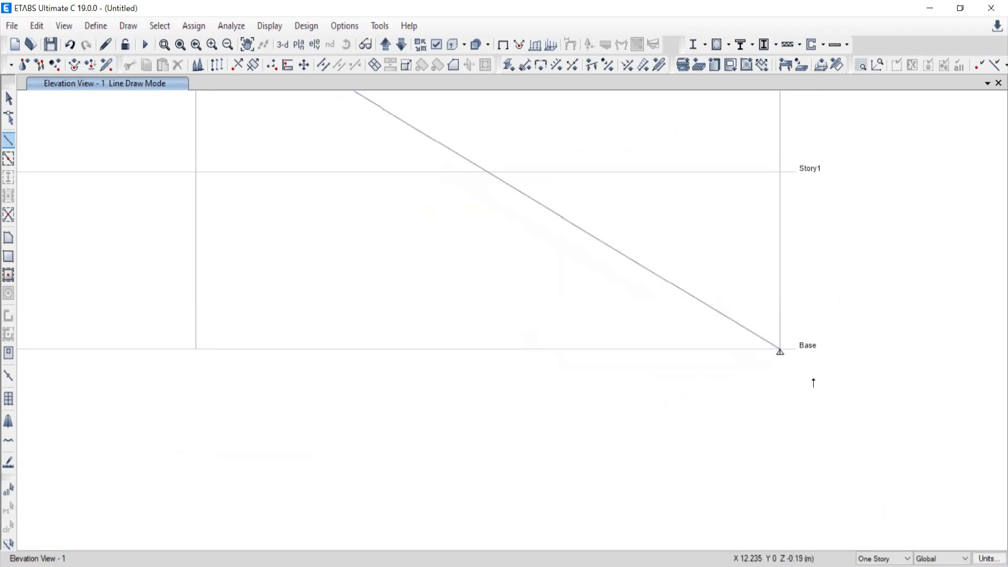
pyautogui.click(9, 98)
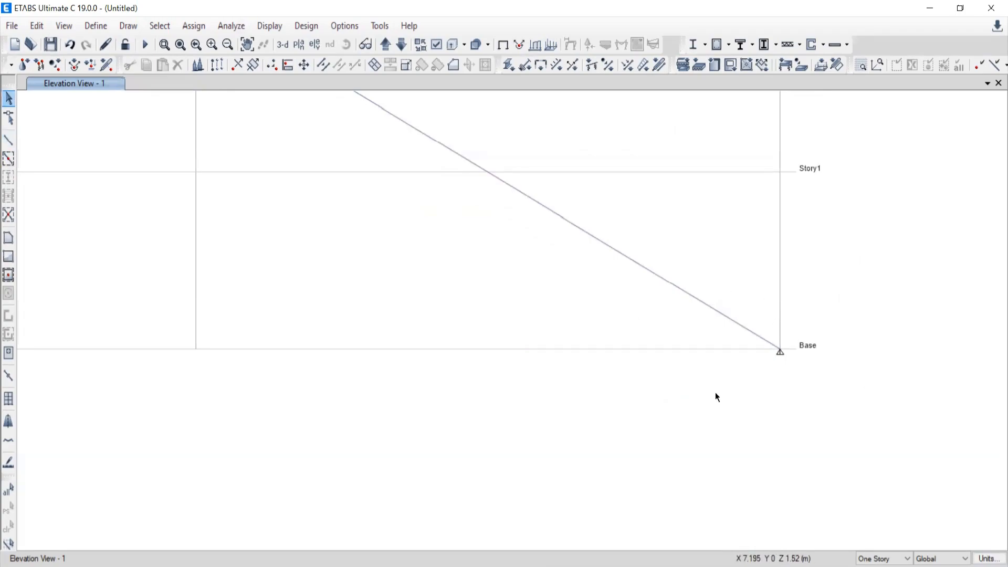
pyautogui.scroll(-3, 763, 412)
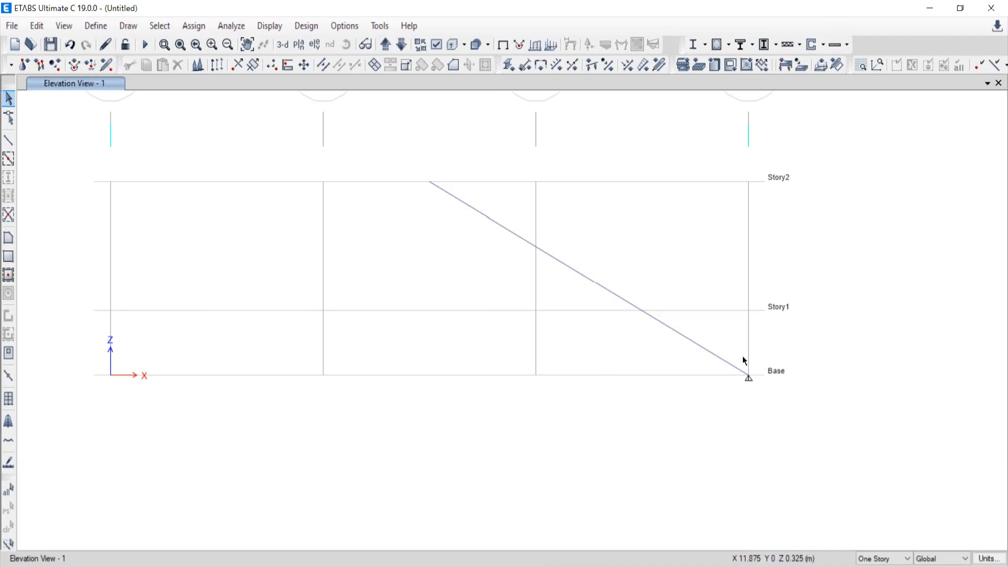
pyautogui.moveTo(724, 330); pyautogui.dragTo(803, 421)
pyautogui.moveTo(725, 339); pyautogui.dragTo(784, 397)
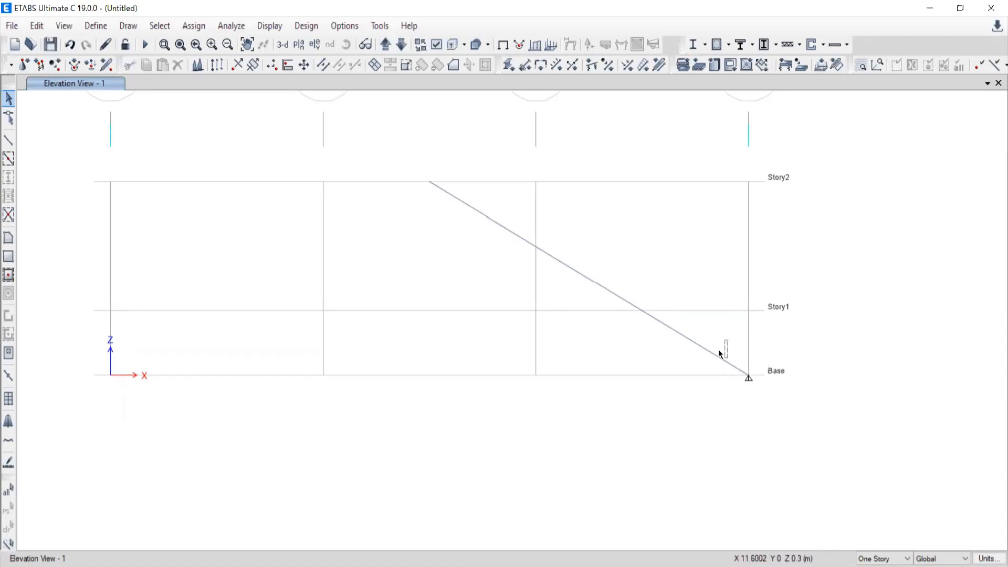
# Draw an inclined A-LatBm frame from grid D at Story1 to grid C at Story2.
pyautogui.click(8, 139)
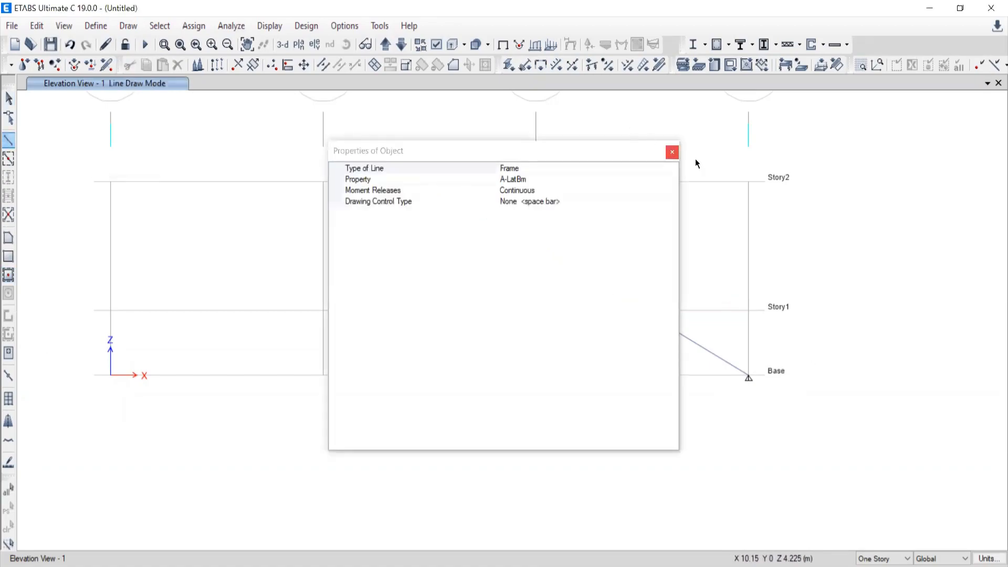
pyautogui.click(672, 152)
pyautogui.click(748, 310)
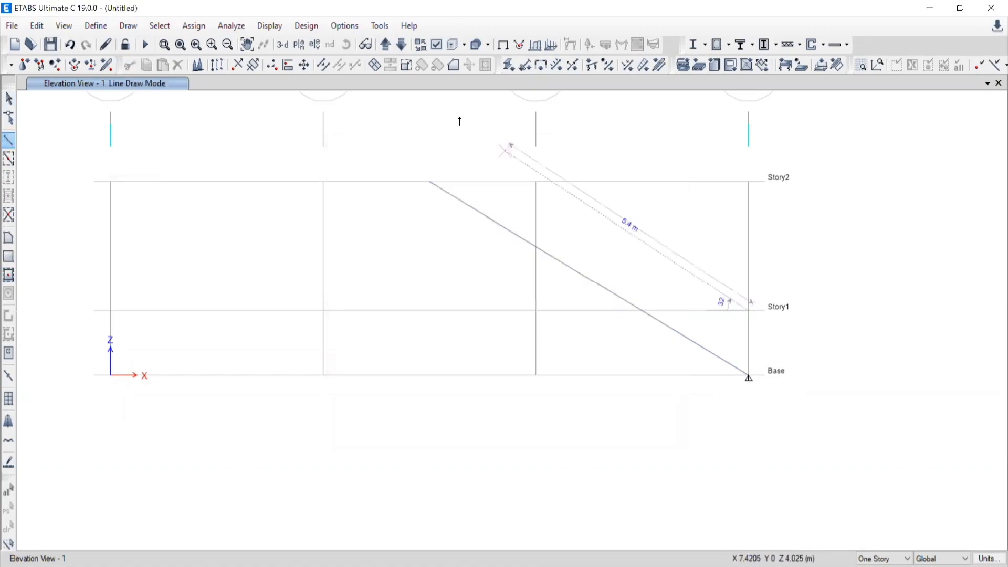
pyautogui.click(535, 181)
pyautogui.press('Escape')
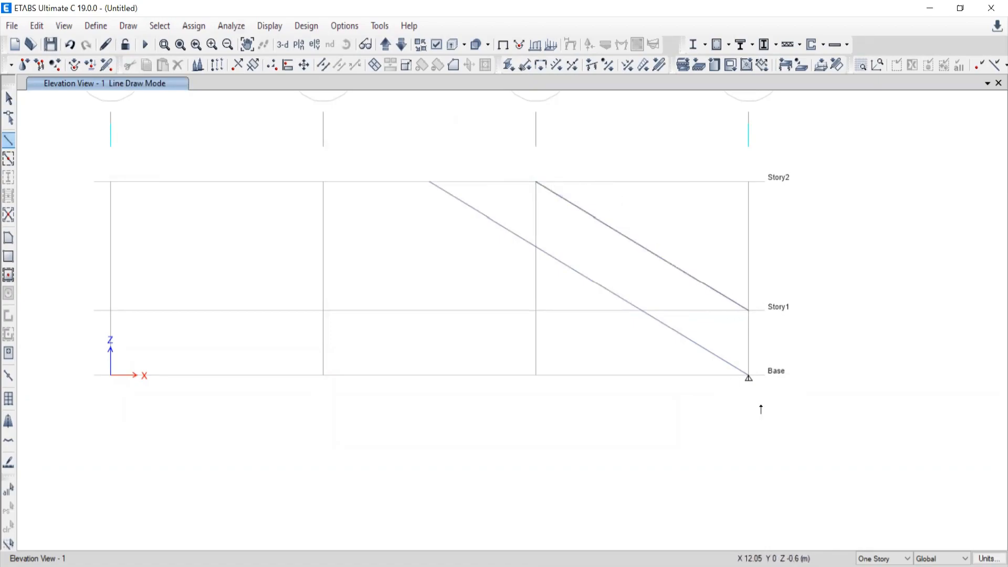
# Draw a horizontal frame along Base from grid C to grid B.
pyautogui.click(536, 376)
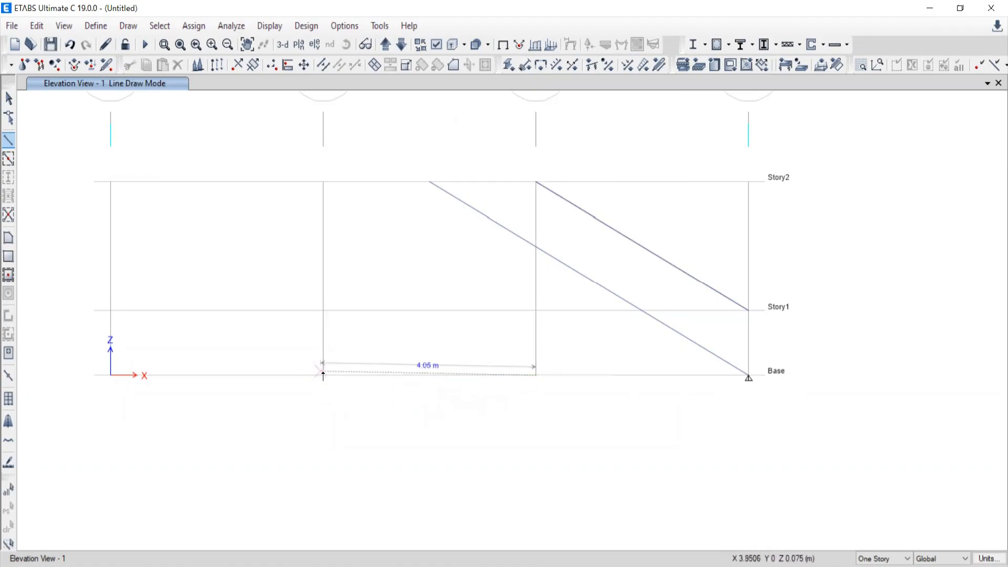
pyautogui.click(323, 376)
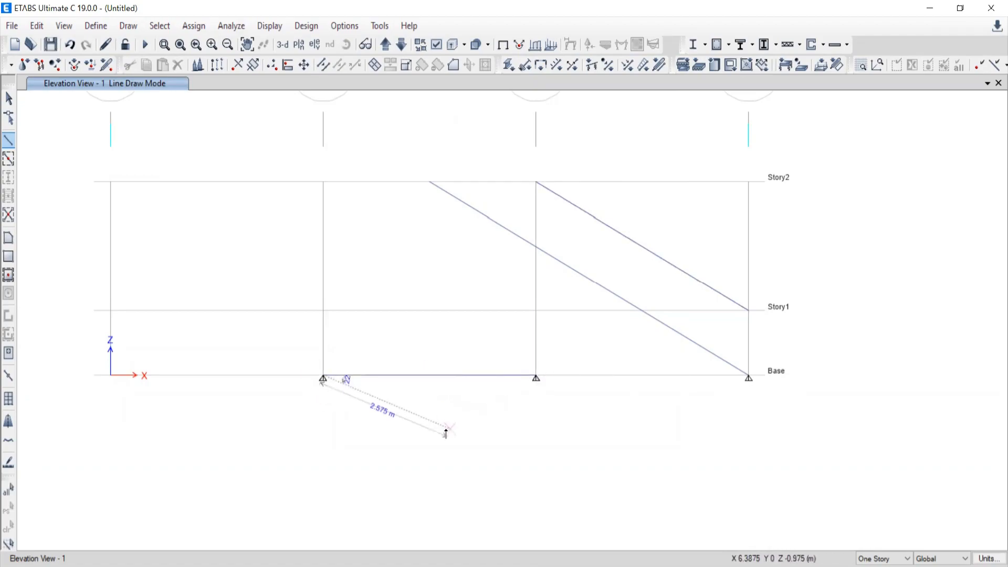
pyautogui.press('Escape')
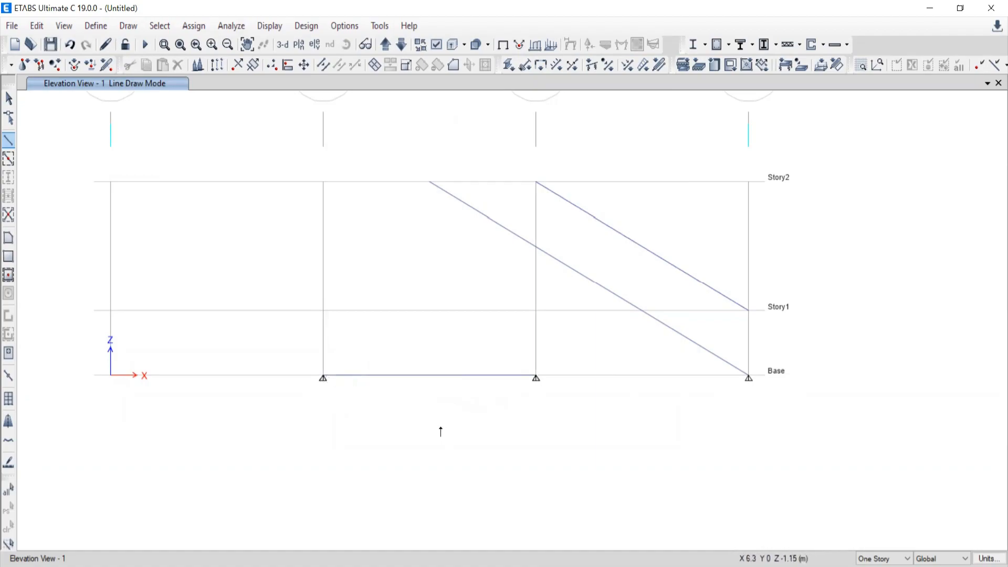
# Undo the three frames drawn in the elevation.
pyautogui.click(69, 44)
pyautogui.click(69, 44)
pyautogui.click(69, 45)
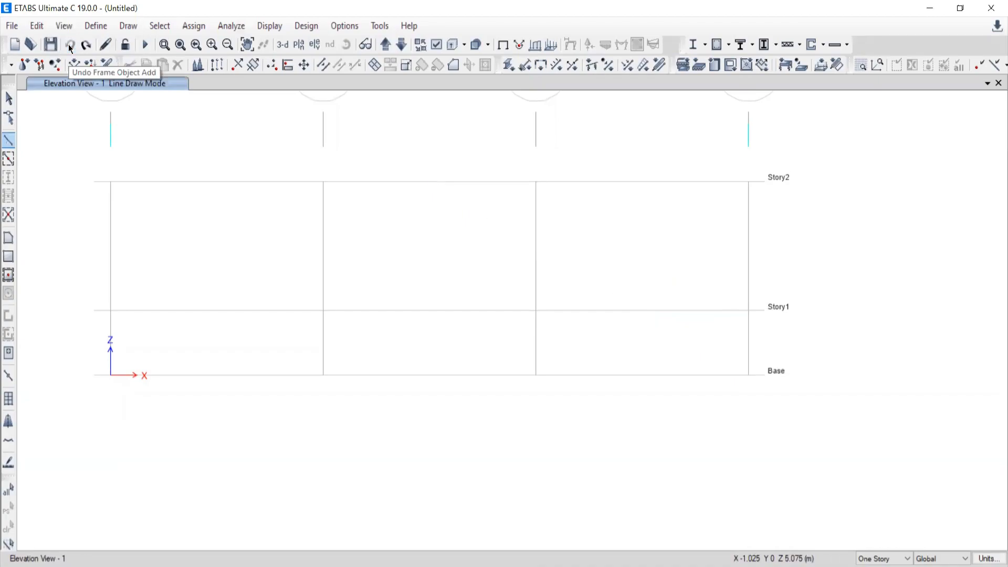
# Draw two inclined A-LatBm frames from grid D at Base to the Story2 midpoint between grids B and C, then down to grid A at Base.
pyautogui.click(9, 141)
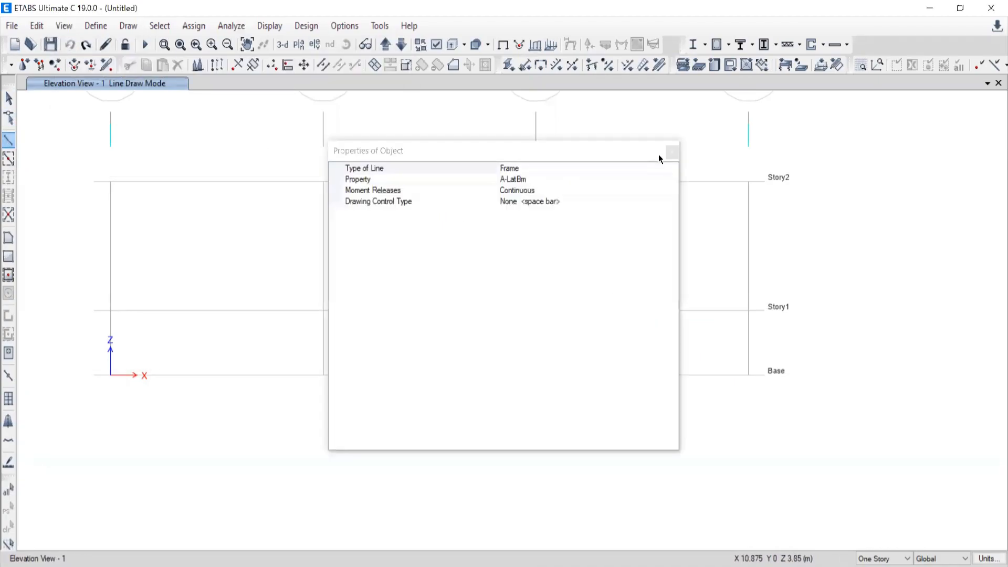
pyautogui.click(671, 153)
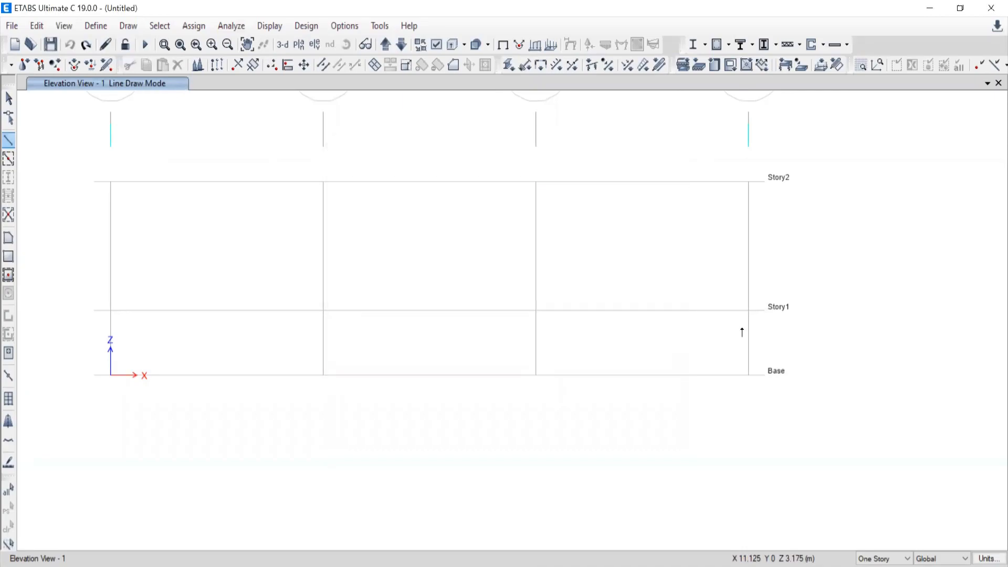
pyautogui.click(748, 375)
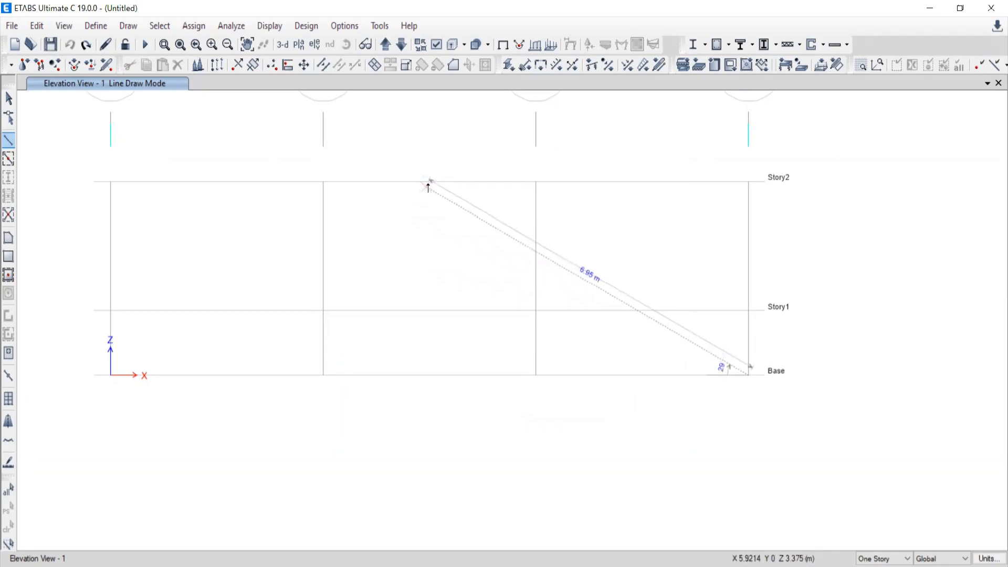
pyautogui.click(430, 182)
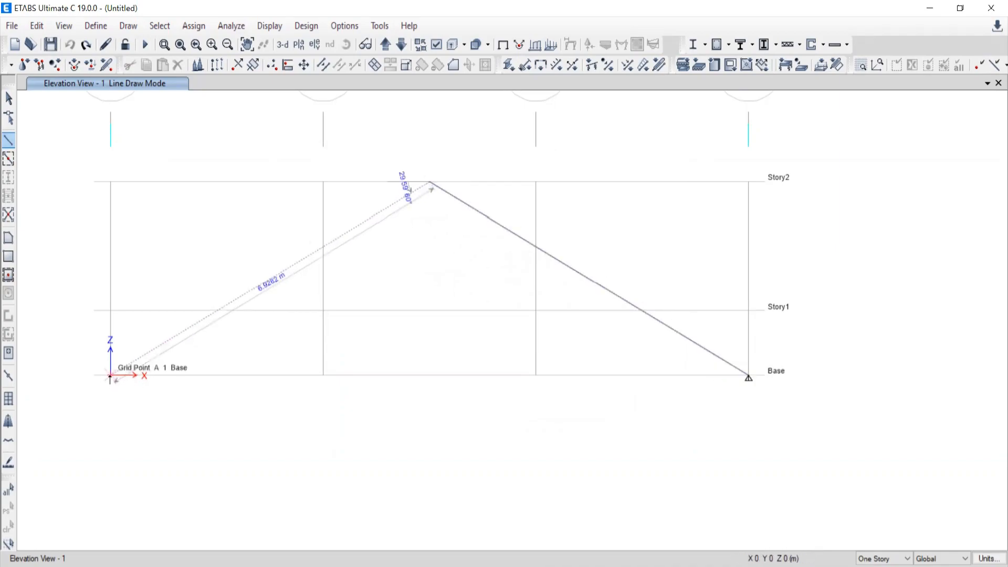
pyautogui.click(111, 376)
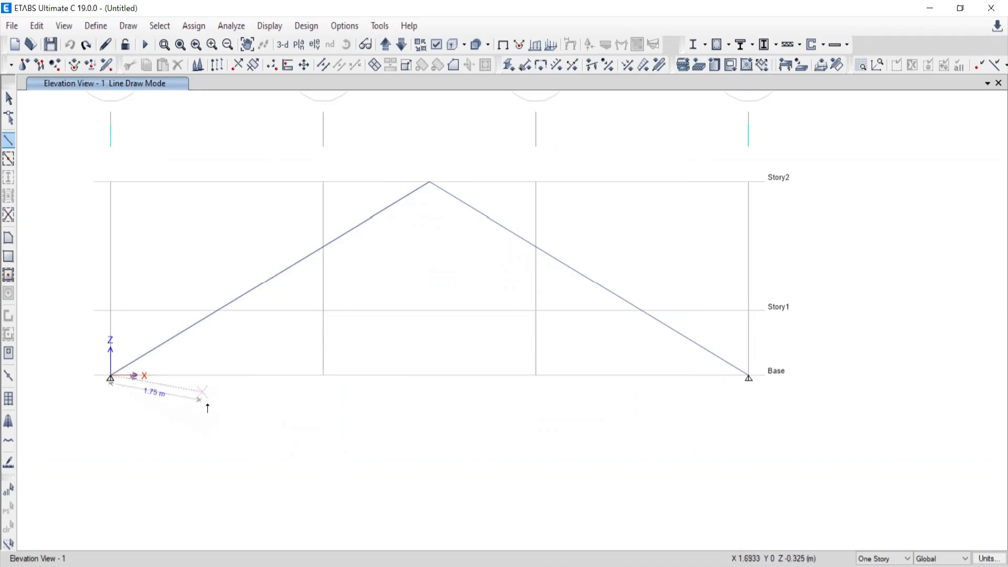
# Leave line drawing and undo both inclined frames.
pyautogui.click(8, 100)
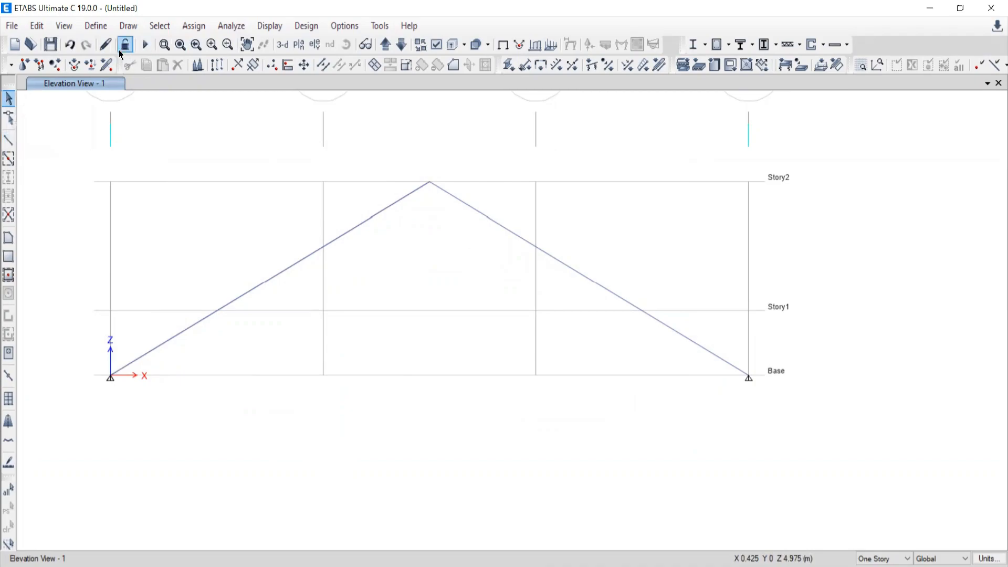
pyautogui.click(73, 46)
pyautogui.click(68, 45)
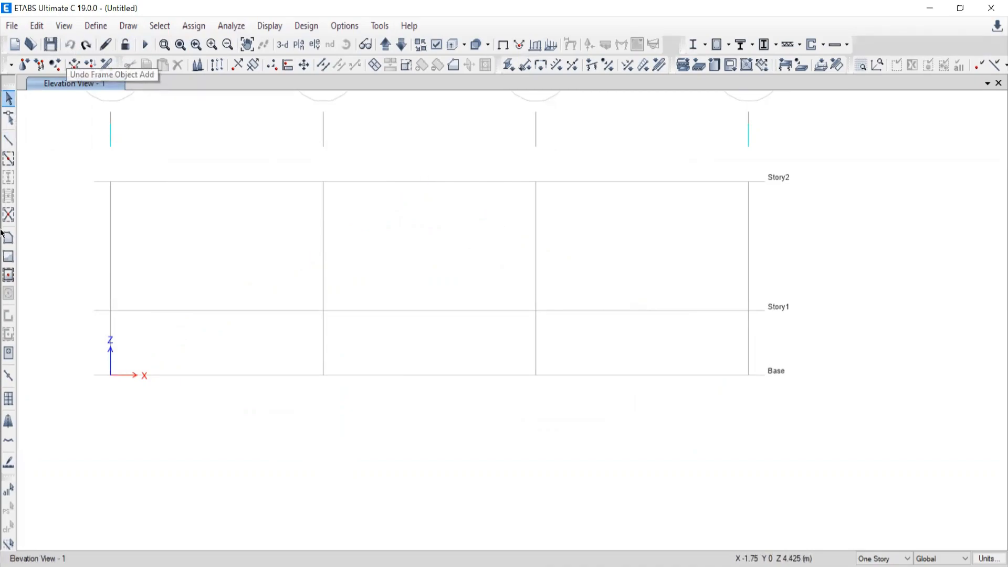
# Draw a single inclined A-LatBm frame from grid D at Base to the Story2 midpoint between grids B and C, and end line drawing.
pyautogui.click(8, 141)
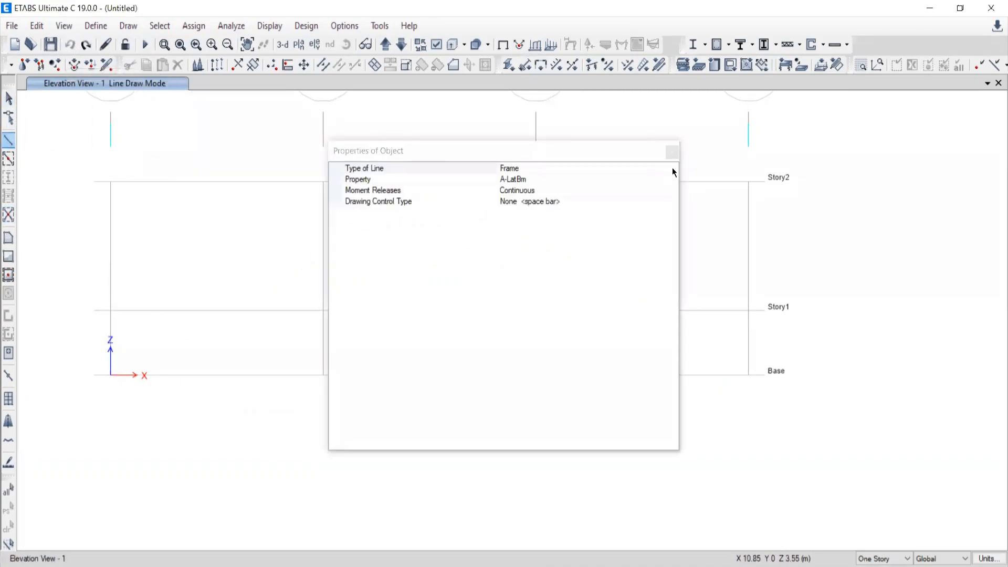
pyautogui.click(672, 152)
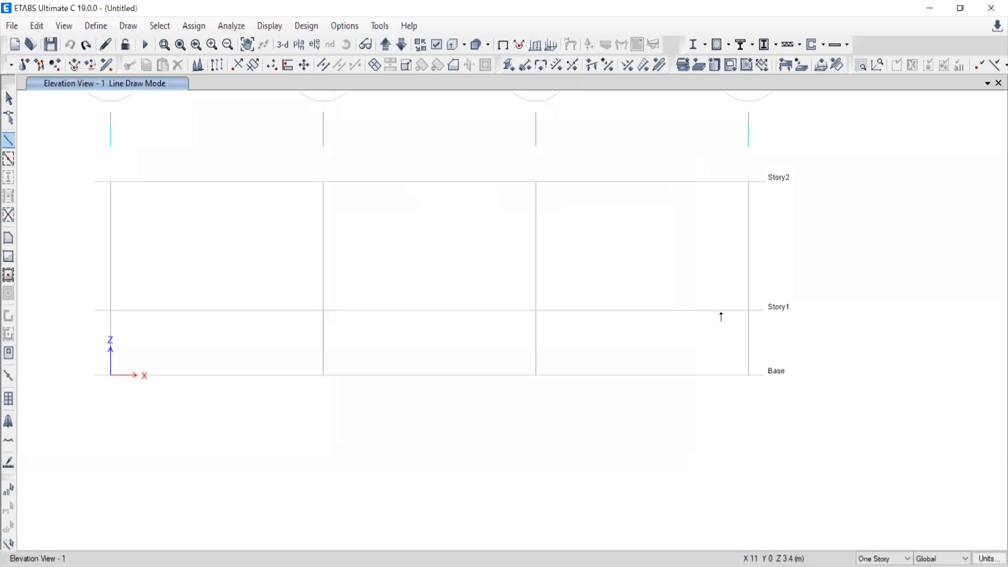
pyautogui.click(749, 376)
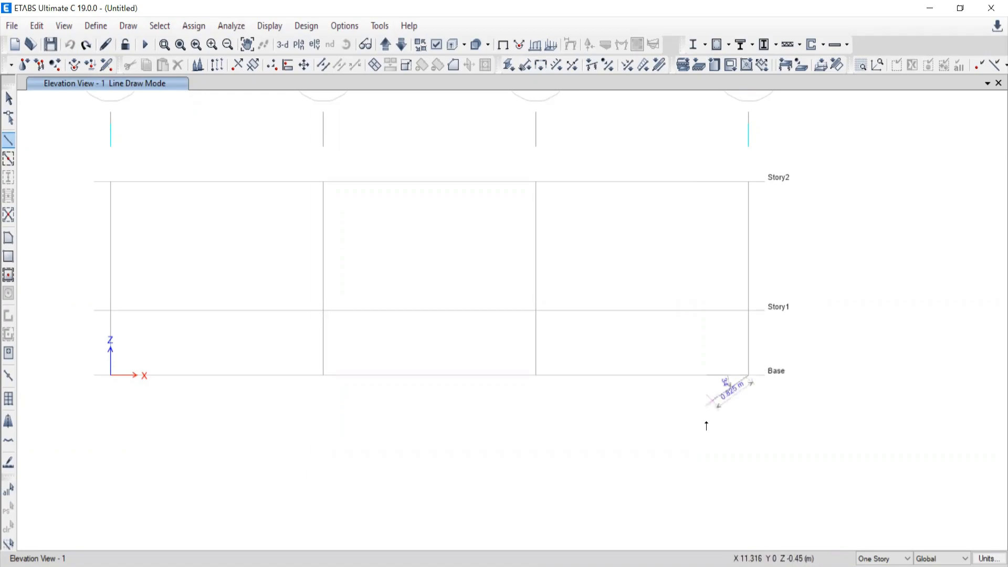
pyautogui.click(428, 183)
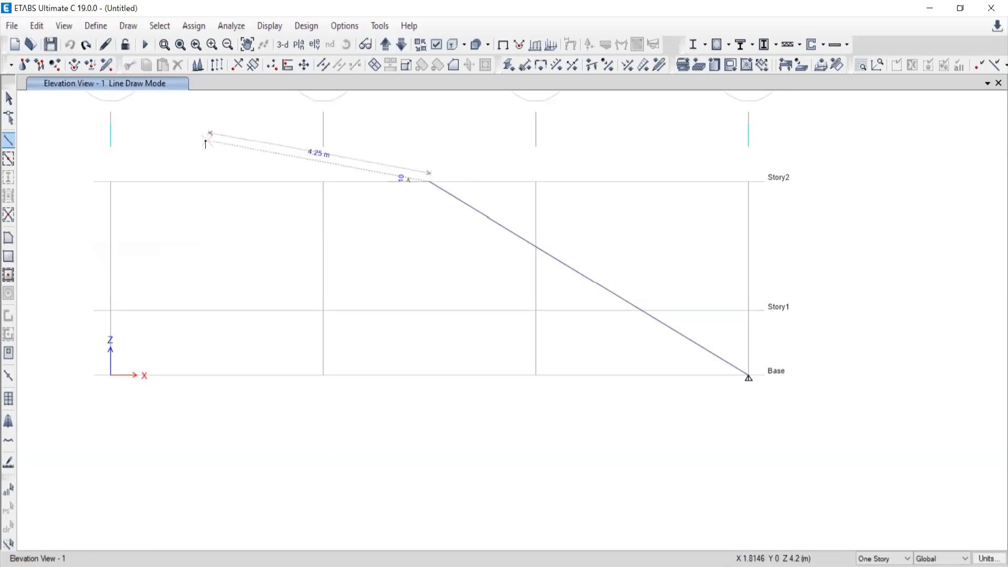
pyautogui.rightClick(206, 144)
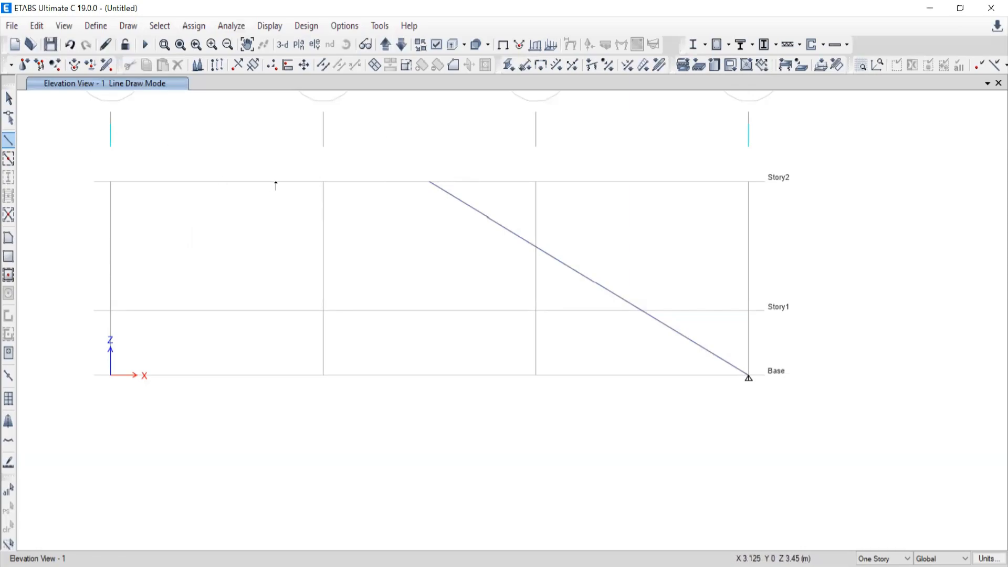
pyautogui.click(9, 98)
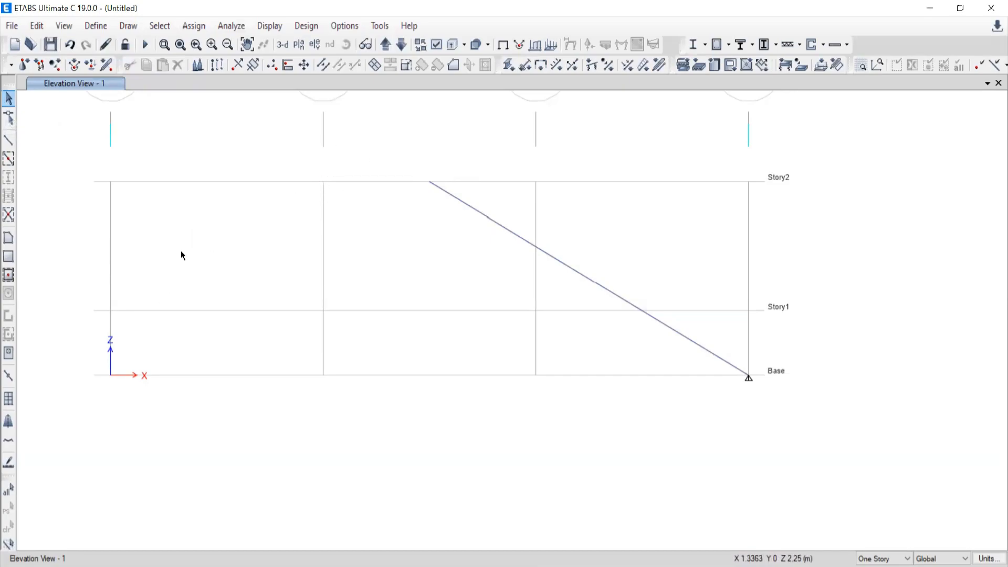
# Draw two connected horizontal A-LatBm frames along Story2 from the apex joint to grid B and on to grid A.
pyautogui.click(8, 140)
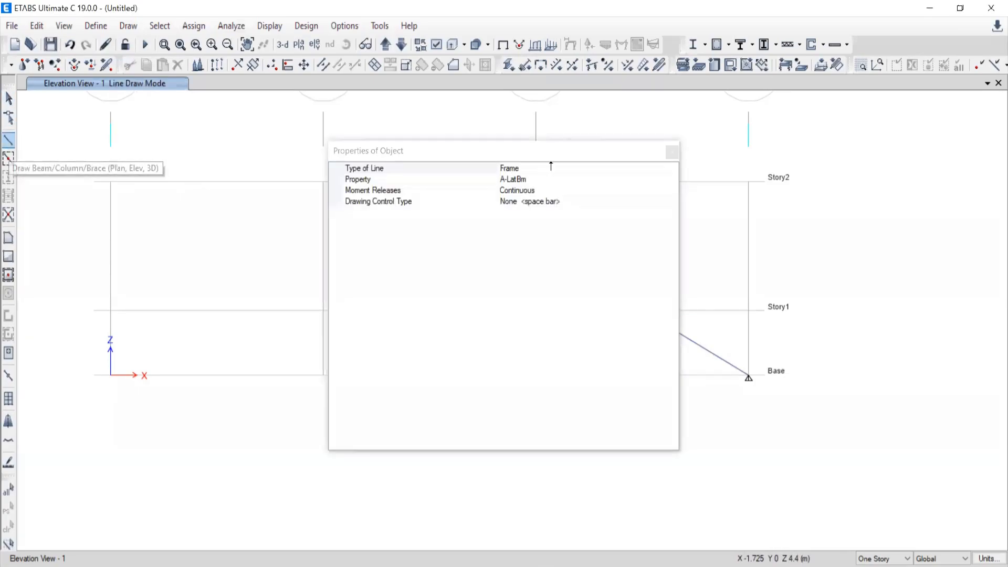
pyautogui.click(672, 153)
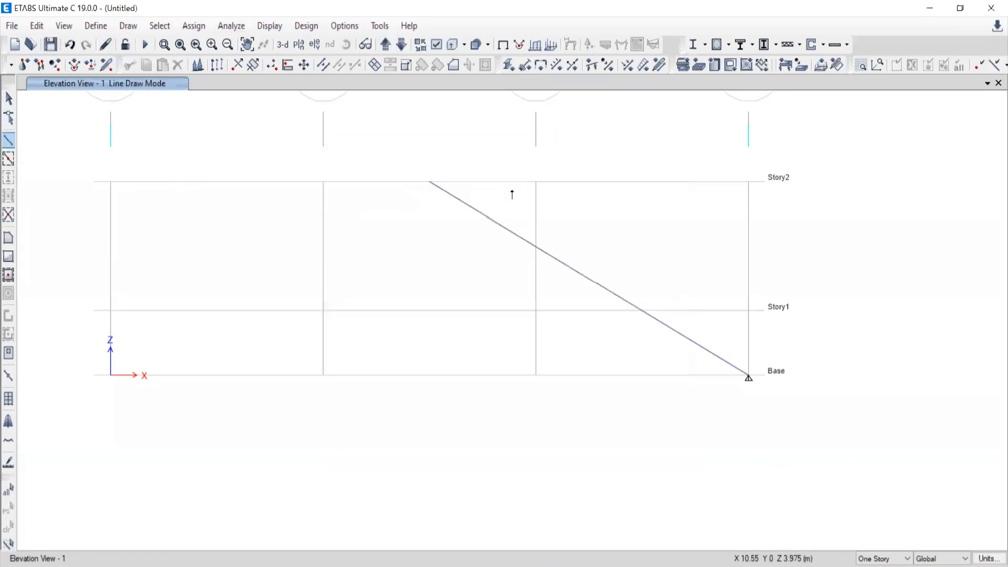
pyautogui.click(430, 181)
pyautogui.click(322, 182)
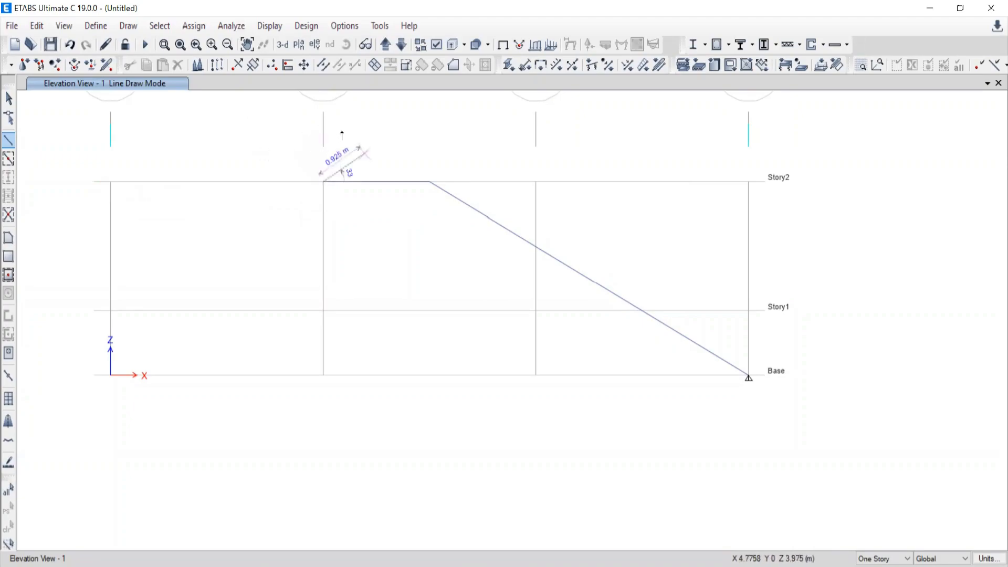
pyautogui.click(110, 182)
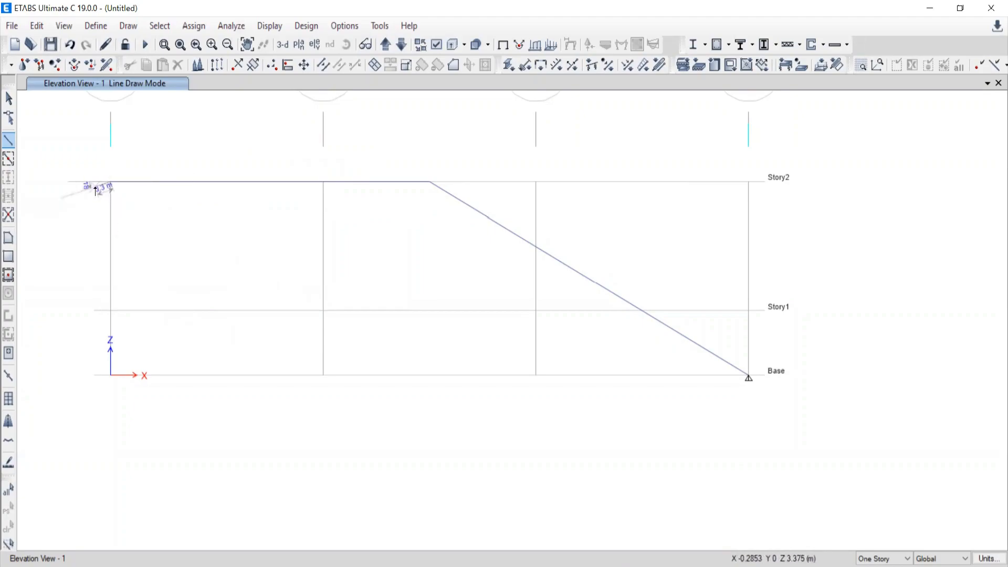
pyautogui.press('Escape')
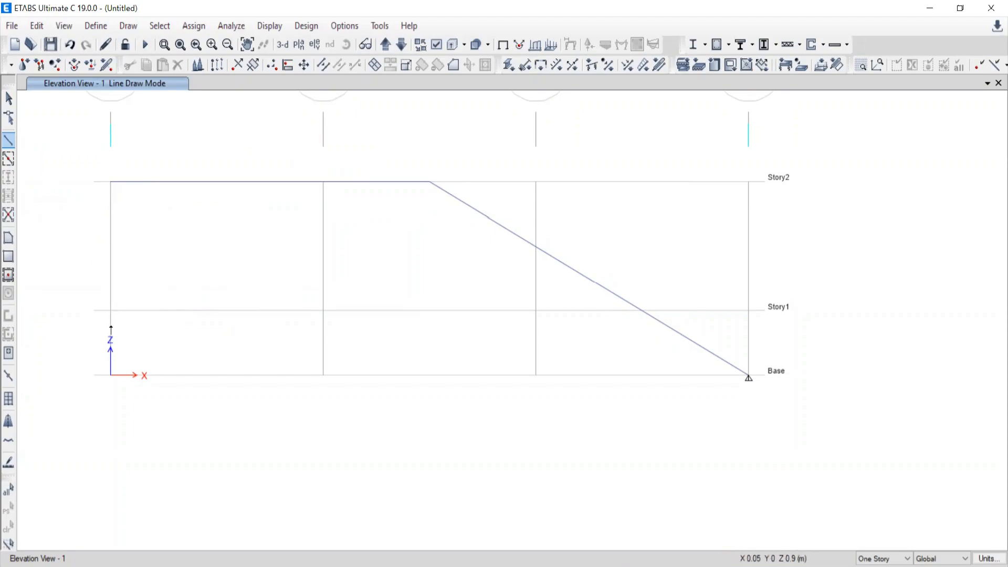
# Draw a horizontal frame along Story1 from grid A to grid B and end the line chain.
pyautogui.click(111, 314)
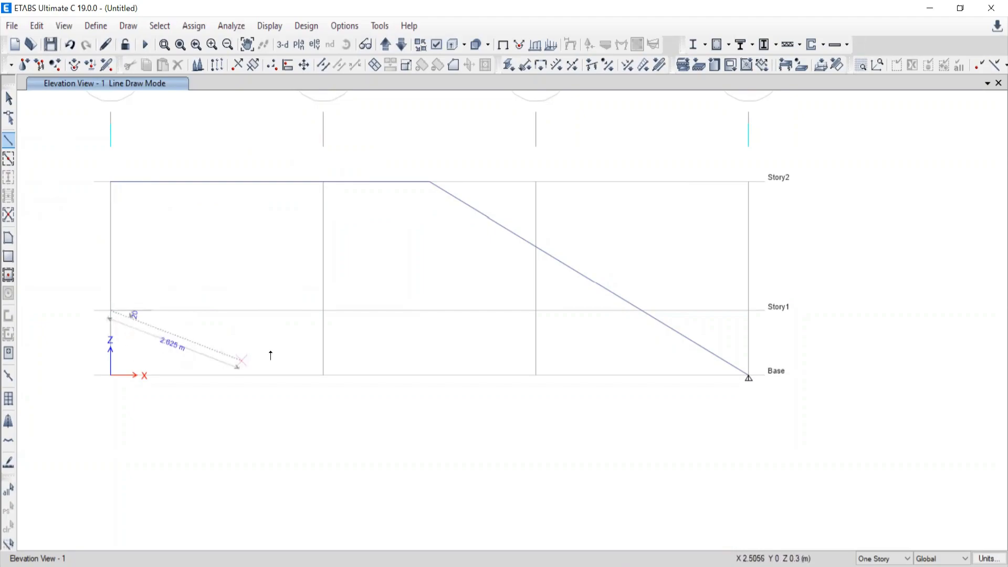
pyautogui.click(323, 310)
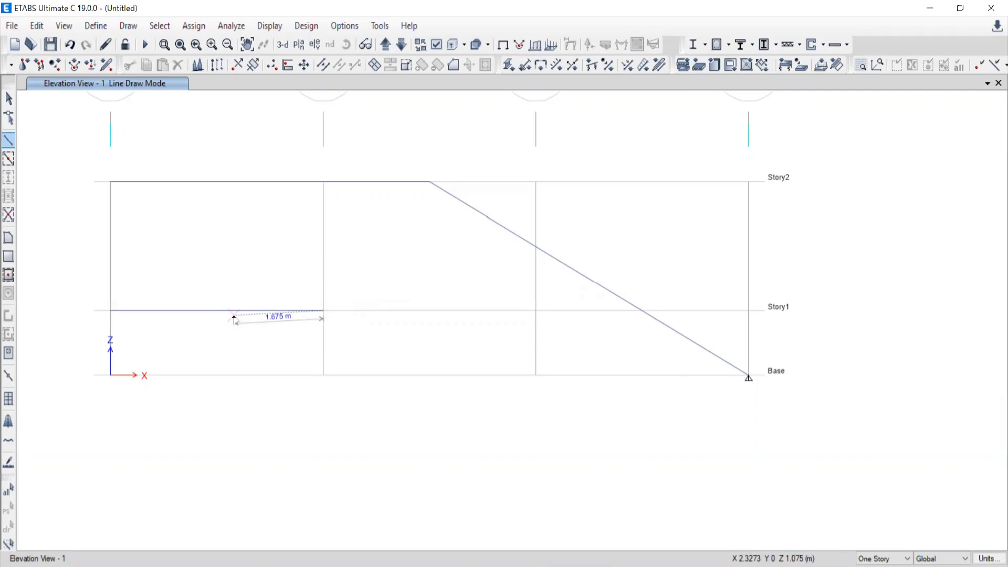
pyautogui.rightClick(259, 486)
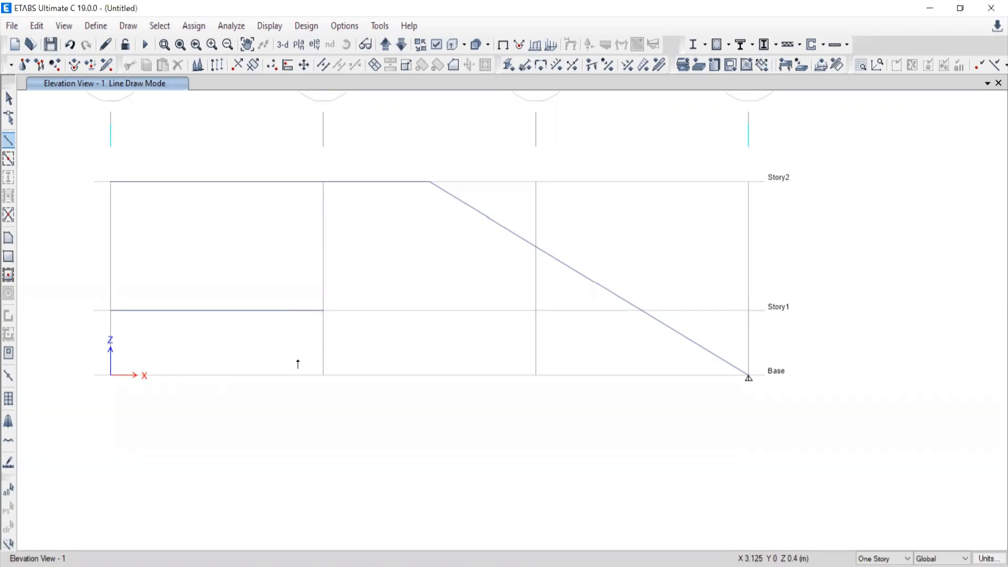
# Delete the horizontal frame on Story1 and the two horizontal frames on Story2.
pyautogui.click(9, 98)
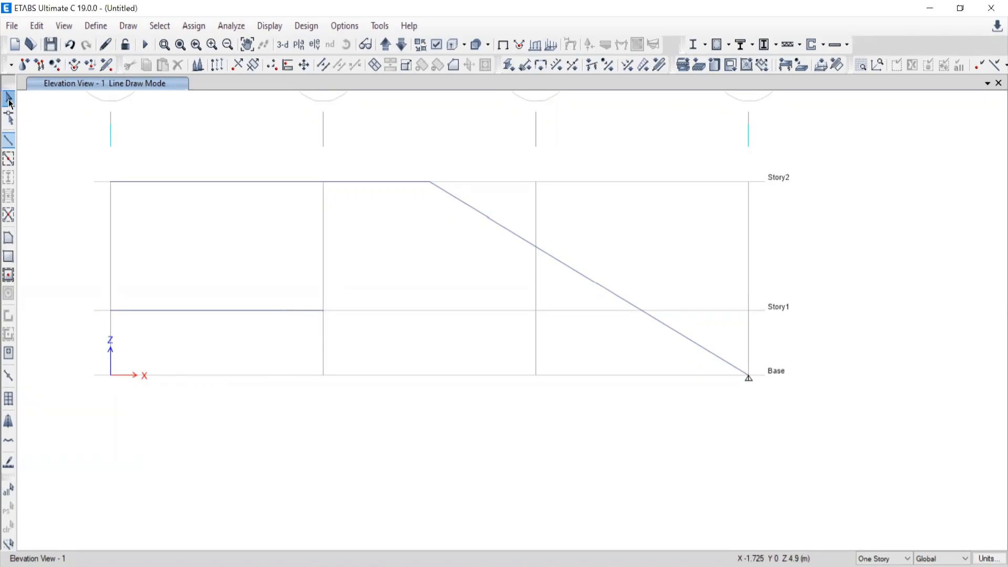
pyautogui.moveTo(230, 343); pyautogui.dragTo(185, 242)
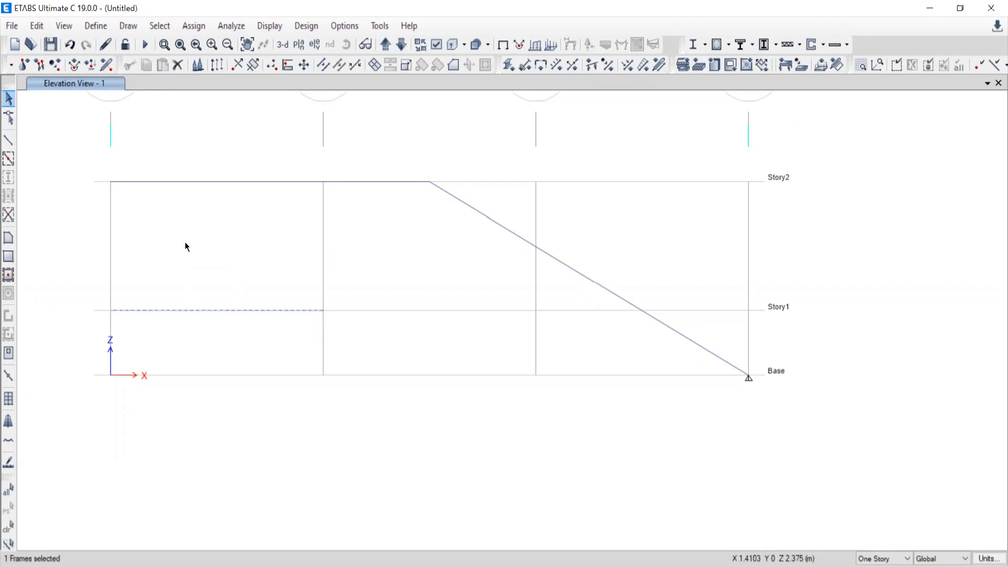
pyautogui.press('Delete')
pyautogui.moveTo(346, 216); pyautogui.dragTo(213, 131)
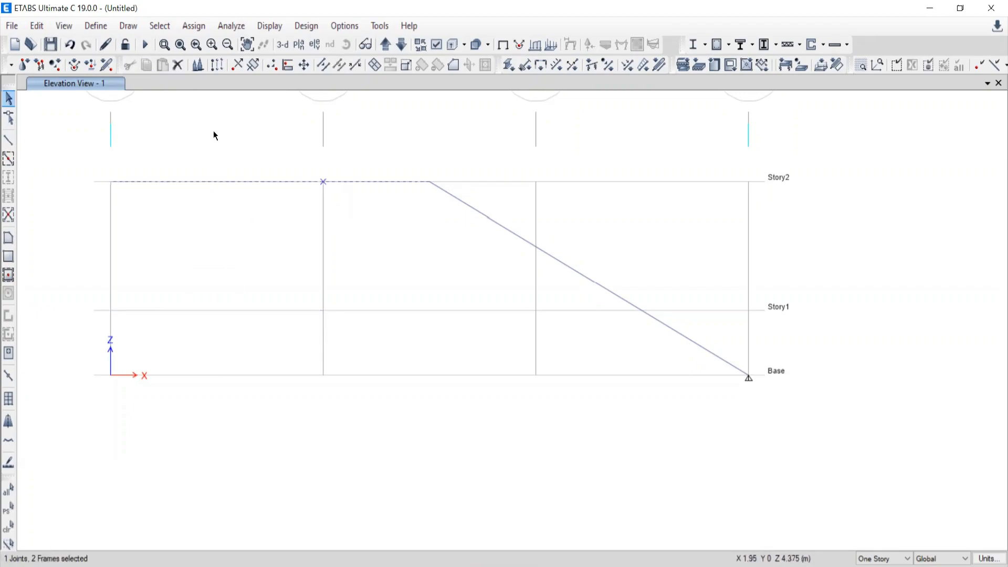
pyautogui.press('Delete')
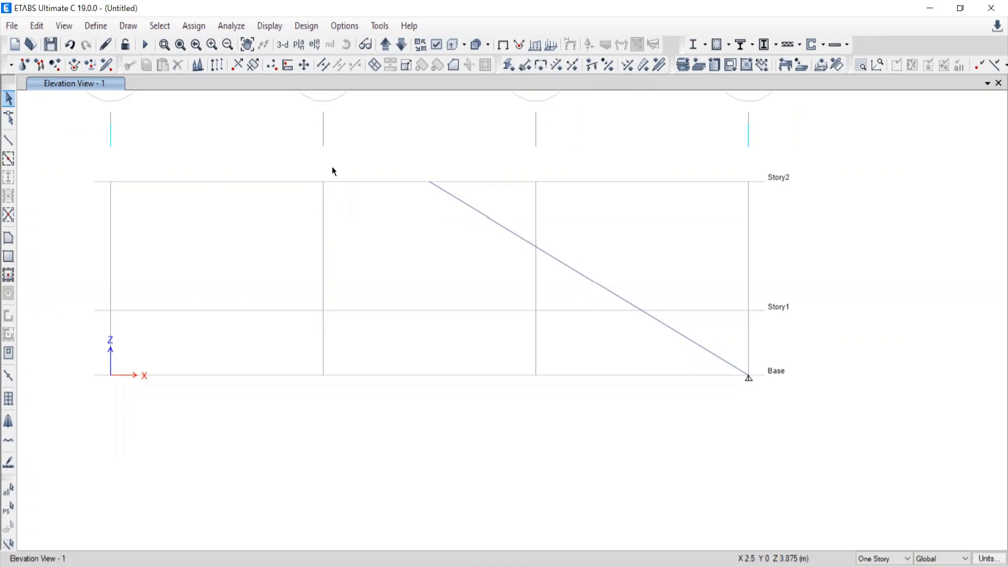
# Draw an inclined A-LatBm frame from the apex joint to grid A at Base, continuing with a 4 m horizontal frame along Base to grid B.
pyautogui.click(9, 142)
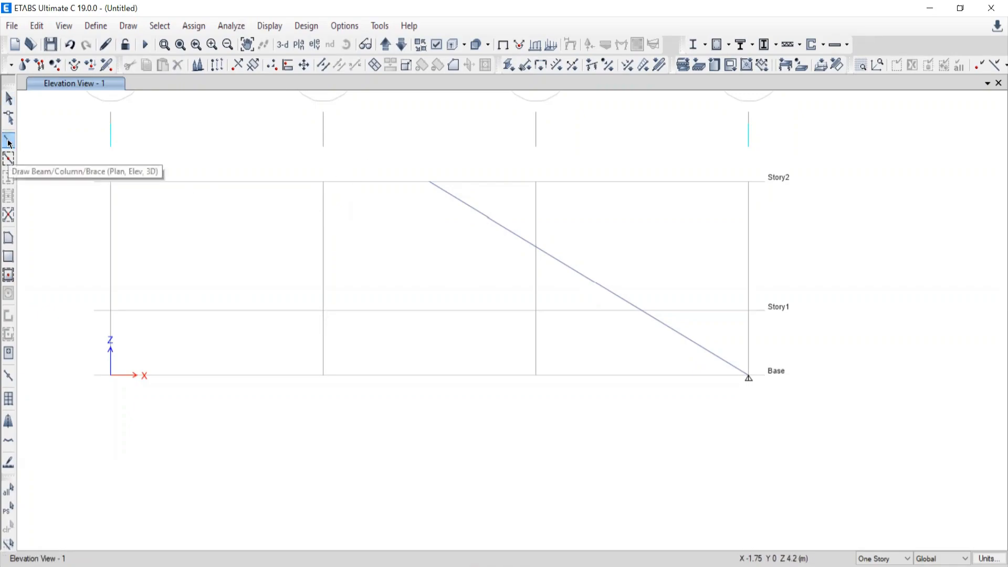
pyautogui.click(671, 152)
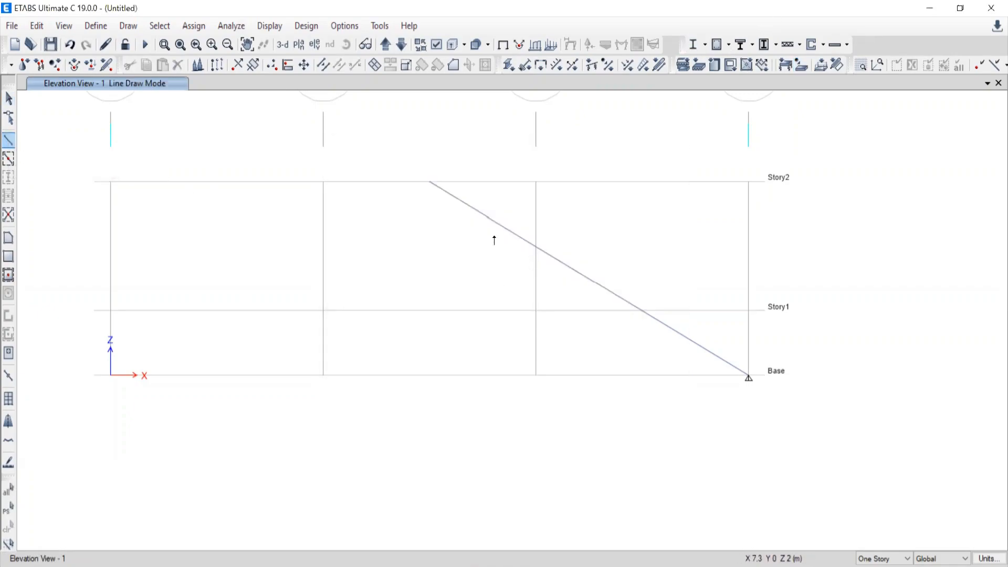
pyautogui.click(429, 182)
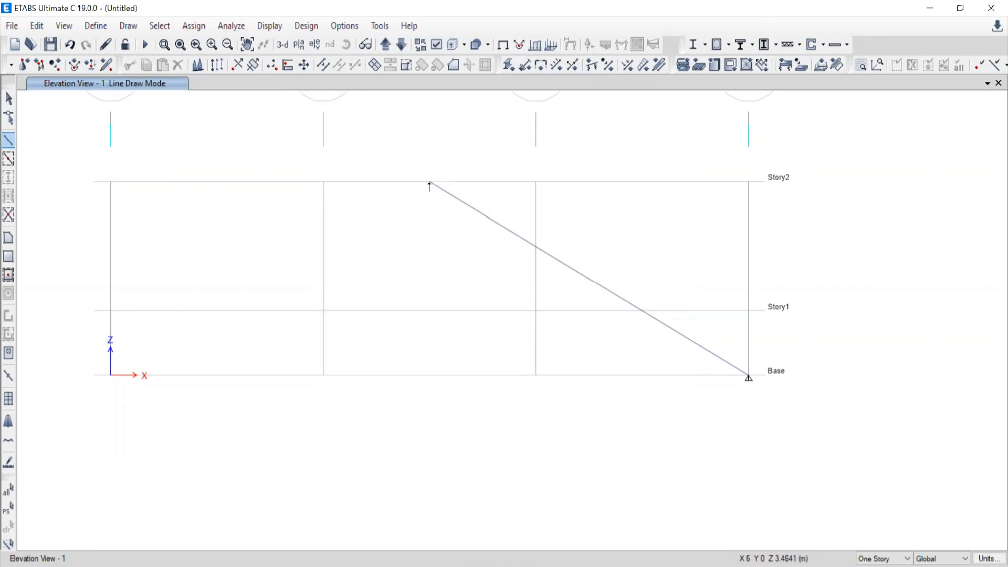
pyautogui.click(111, 375)
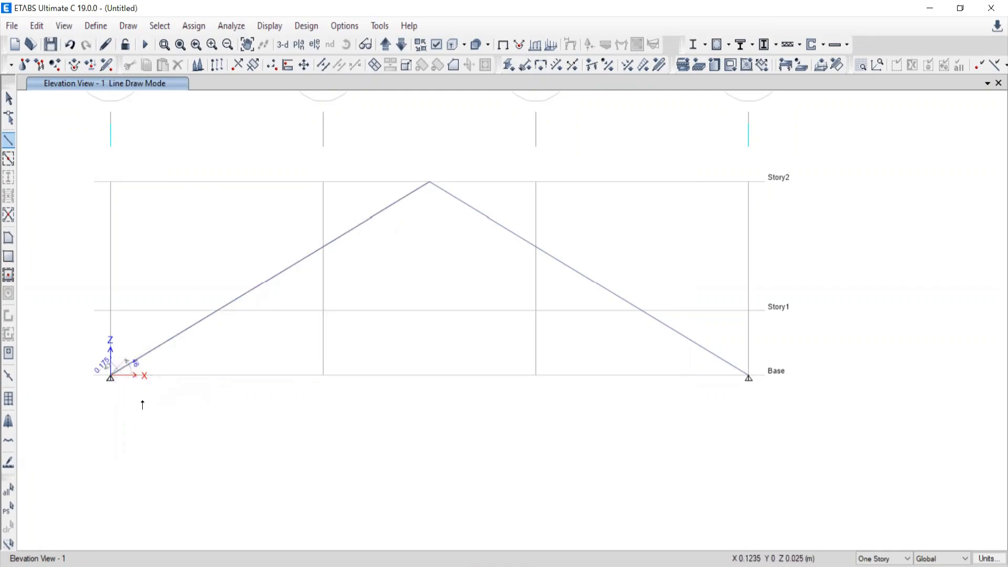
pyautogui.click(322, 375)
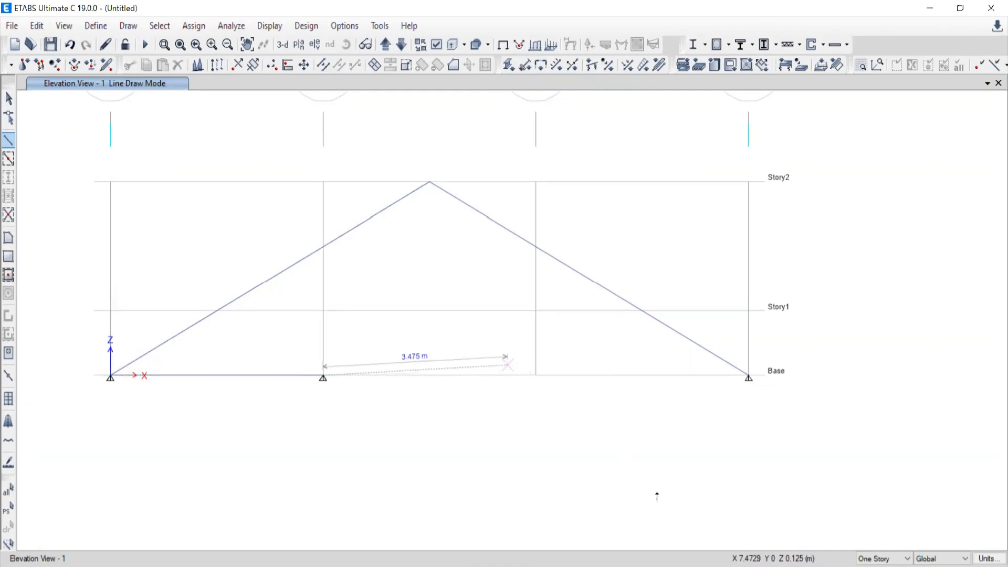
# Switch to the Word document to check the roof truss figure of problem 1.1.
pyautogui.click(674, 566)
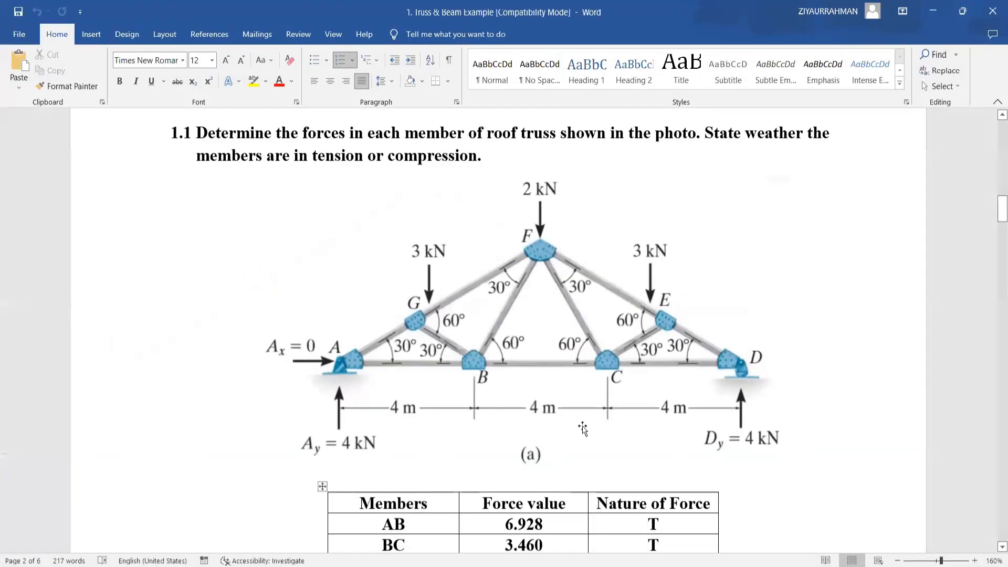
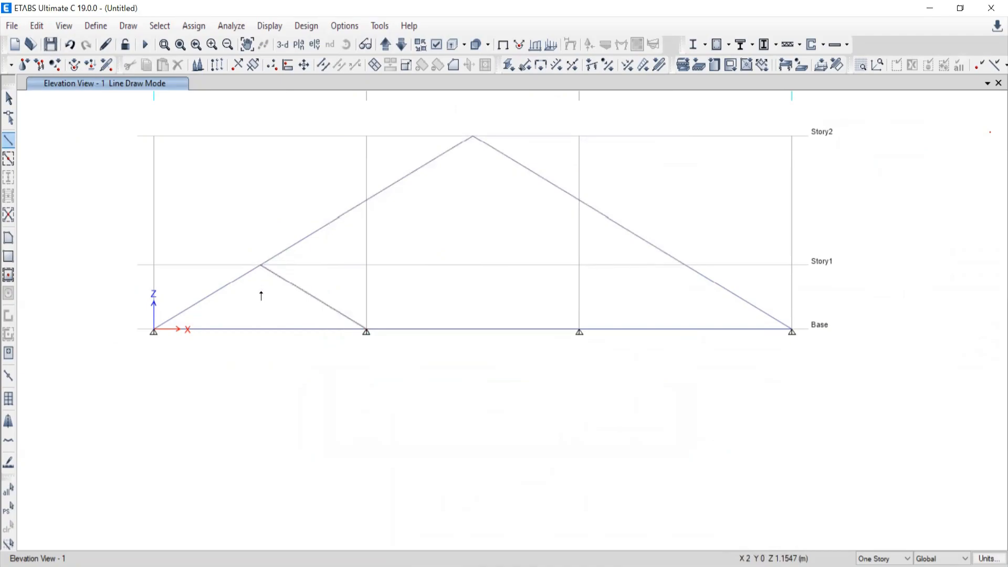
# Draw an inclined web frame from grid C at Base to the truss's sloping chord at Story1, X 10 m, and end the line chain.
pyautogui.press('Escape')
pyautogui.click(578, 332)
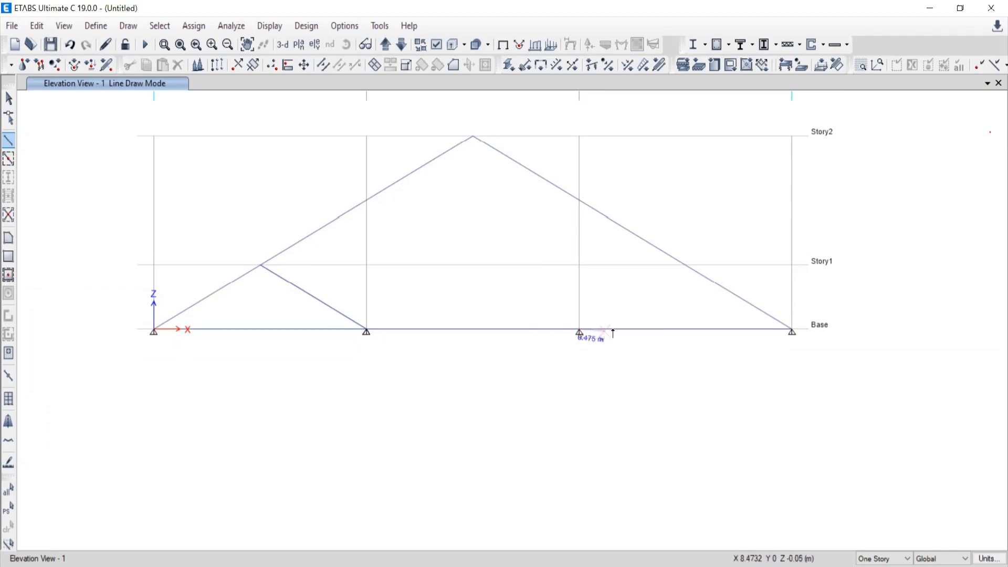
pyautogui.click(684, 266)
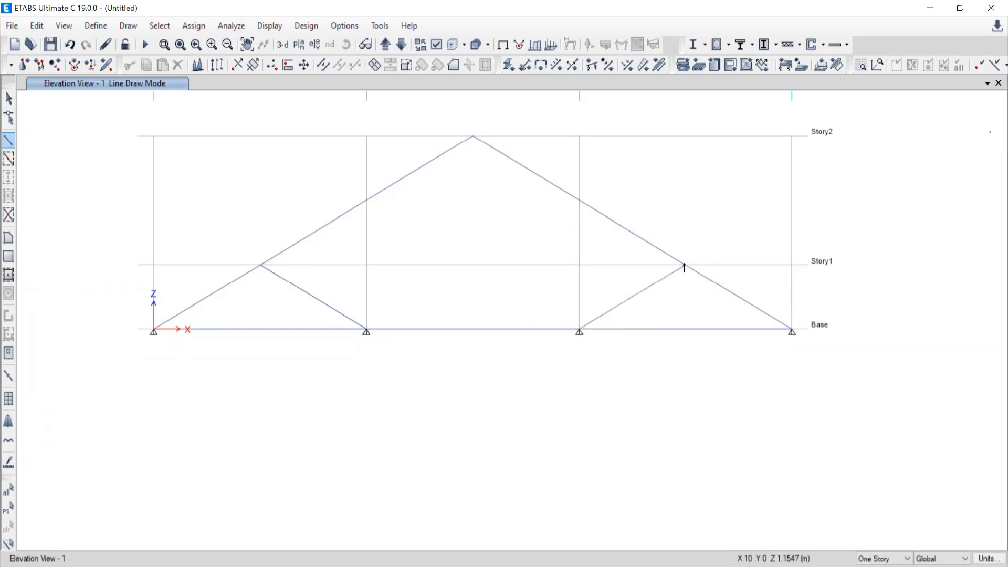
pyautogui.rightClick(685, 299)
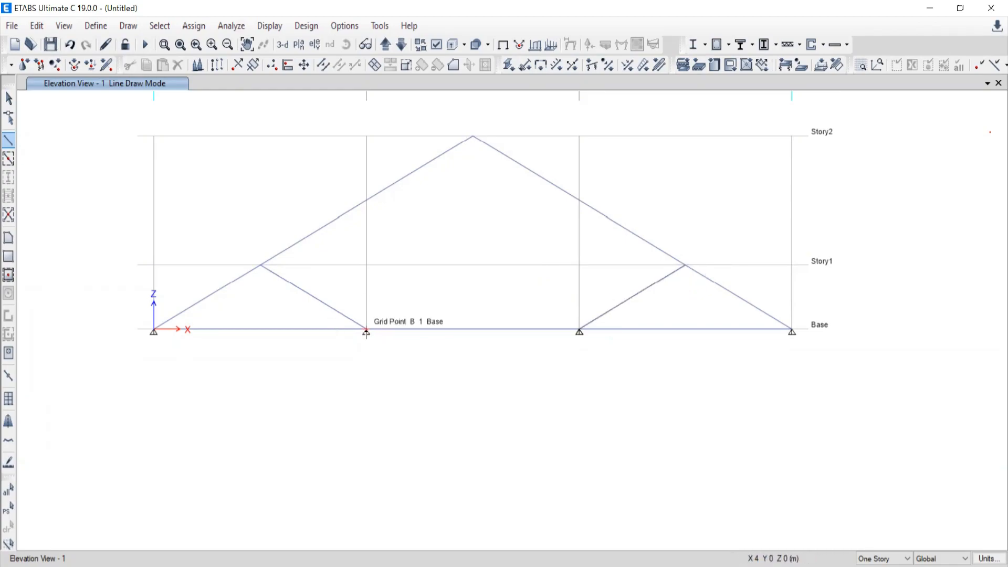
# Draw two inclined web frames from grids B and C at Base to the apex joint on Story2, and leave line drawing.
pyautogui.click(366, 331)
pyautogui.click(472, 138)
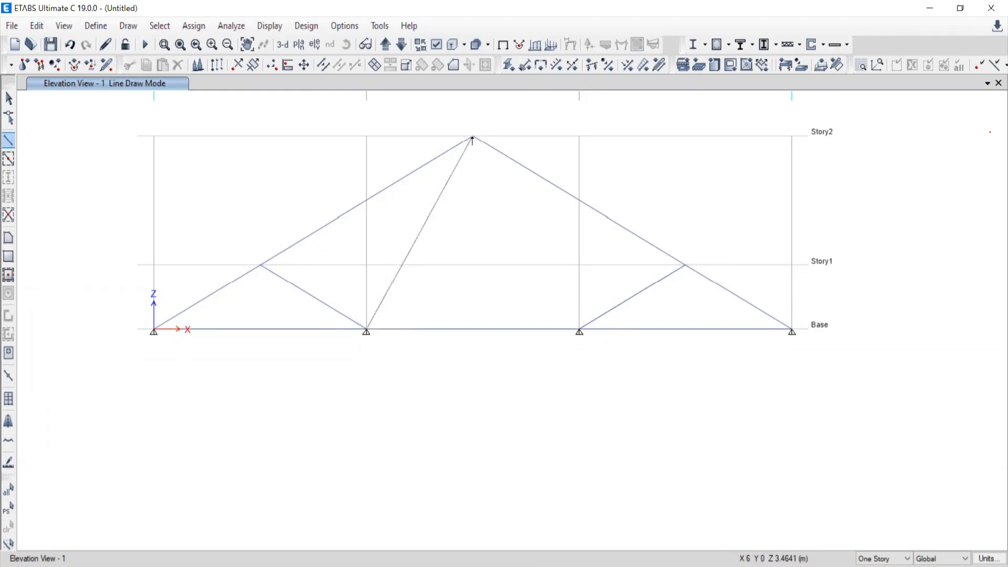
pyautogui.rightClick(458, 203)
pyautogui.click(578, 331)
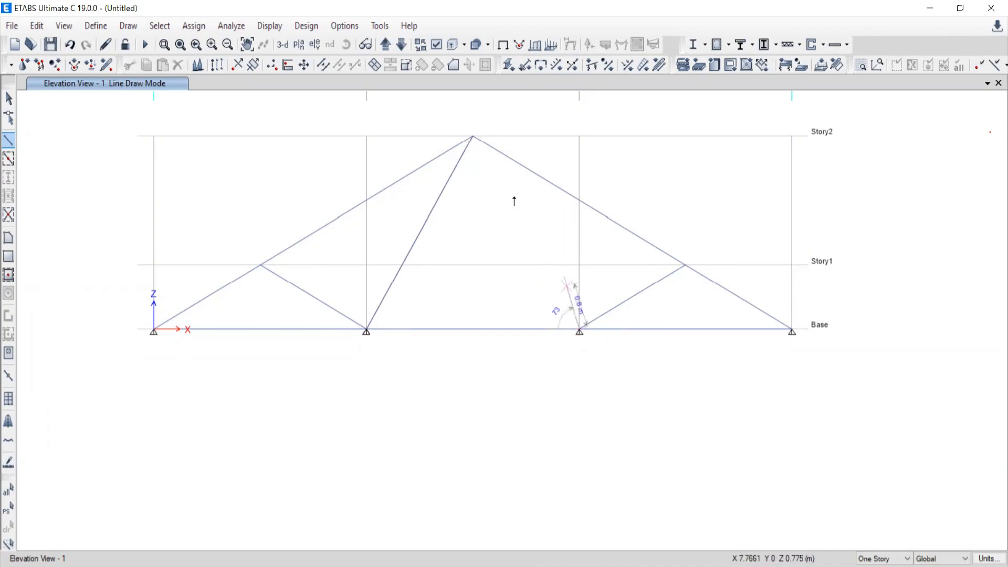
pyautogui.click(472, 138)
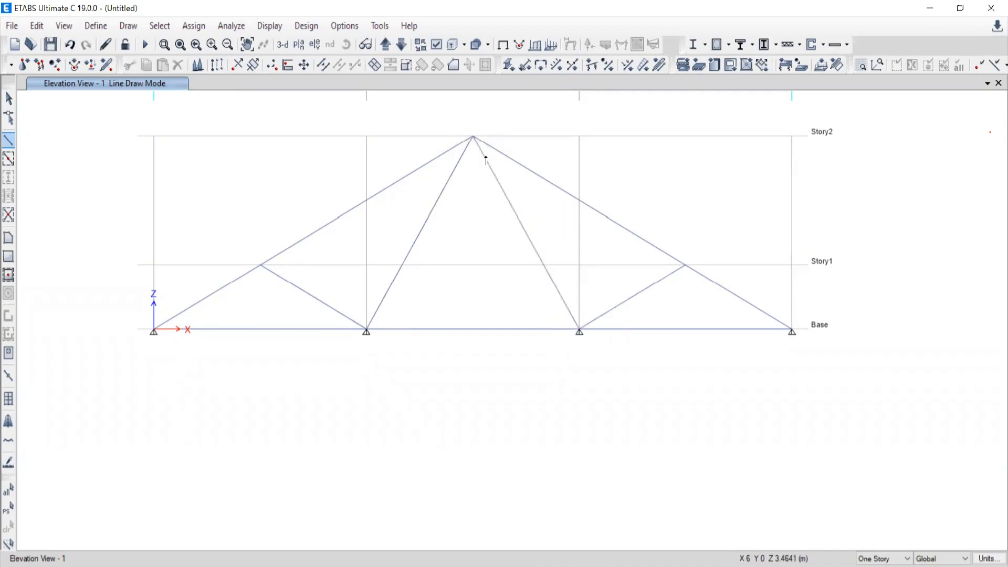
pyautogui.rightClick(462, 226)
pyautogui.scroll(-5, 516, 259)
pyautogui.scroll(5, 505, 254)
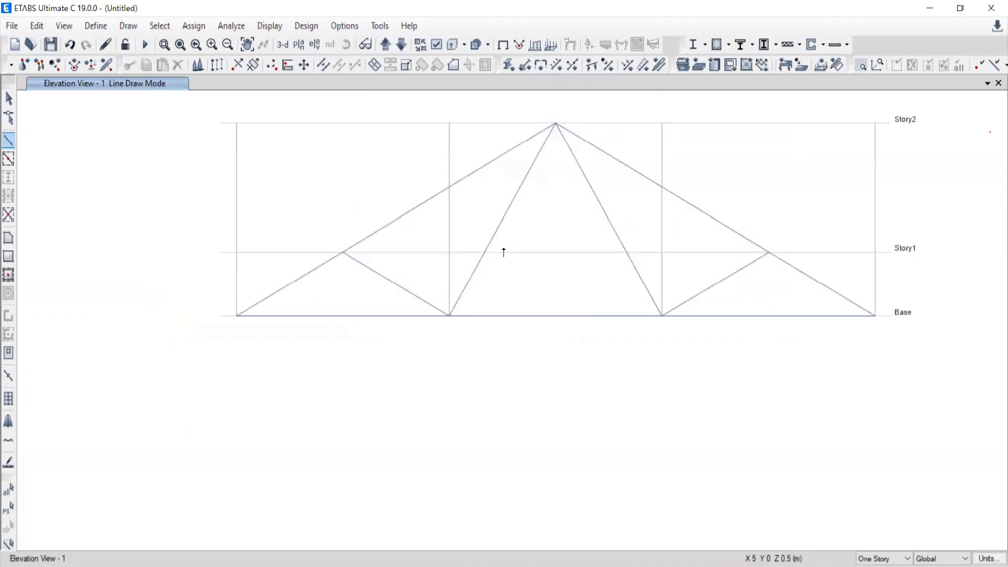
pyautogui.moveTo(580, 301); pyautogui.dragTo(535, 339, button='middle')
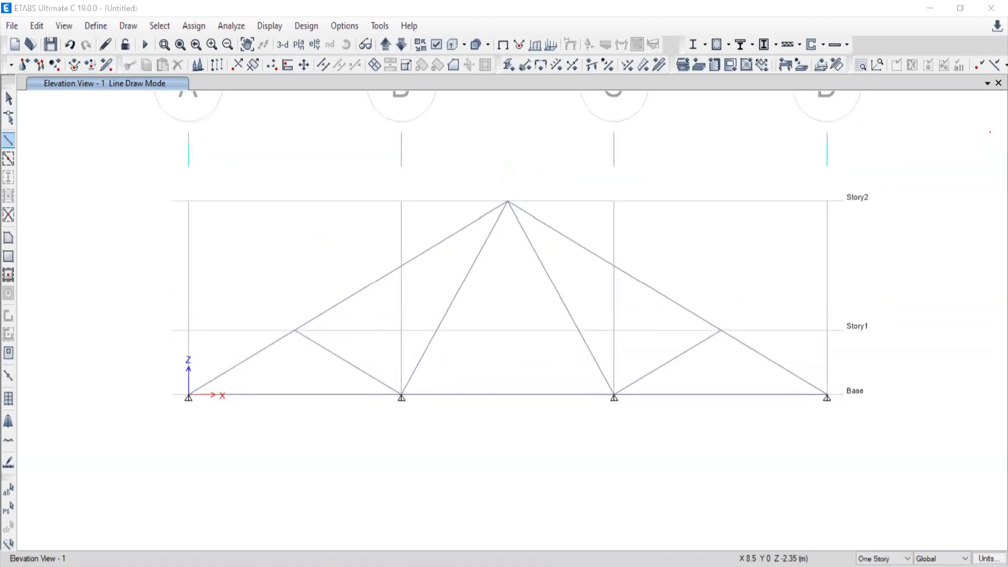
pyautogui.hotkey('alt', 'Tab')
pyautogui.hotkey('alt', 'Tab')
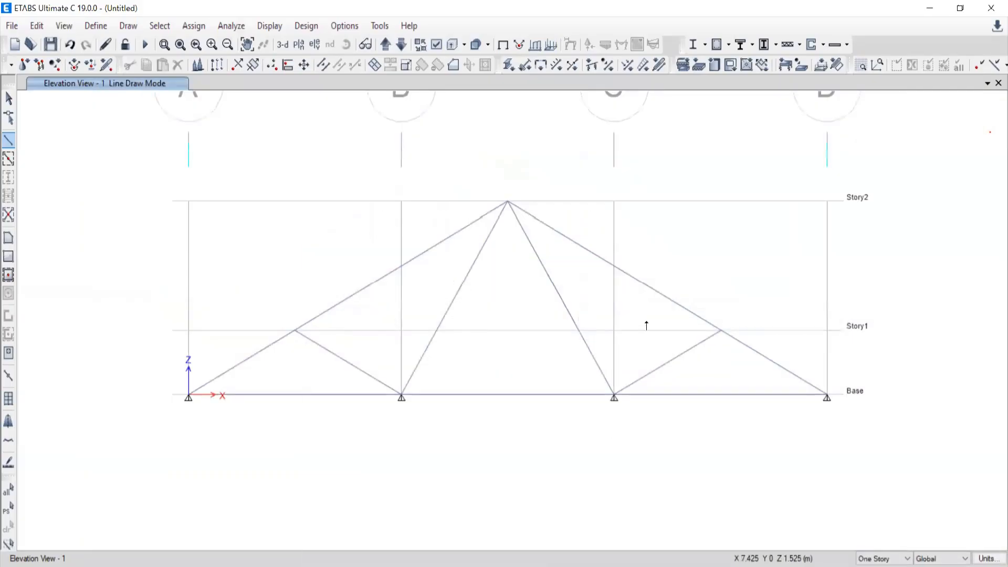
pyautogui.click(8, 98)
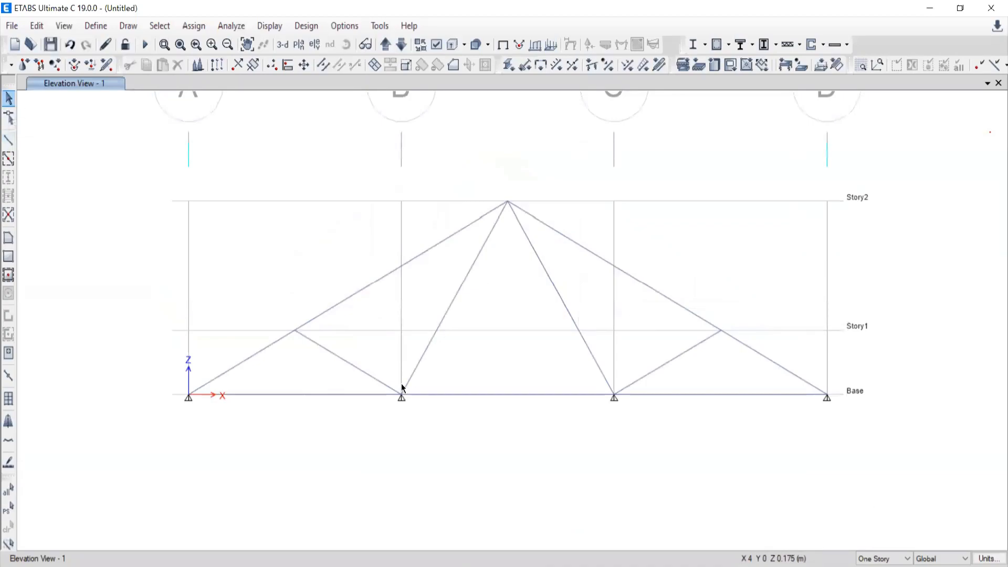
# Examine the truss members and the Base joint at grid B in the default 3D view.
pyautogui.moveTo(401, 383); pyautogui.dragTo(407, 296, button='middle')
pyautogui.moveTo(463, 339); pyautogui.dragTo(448, 395, button='middle')
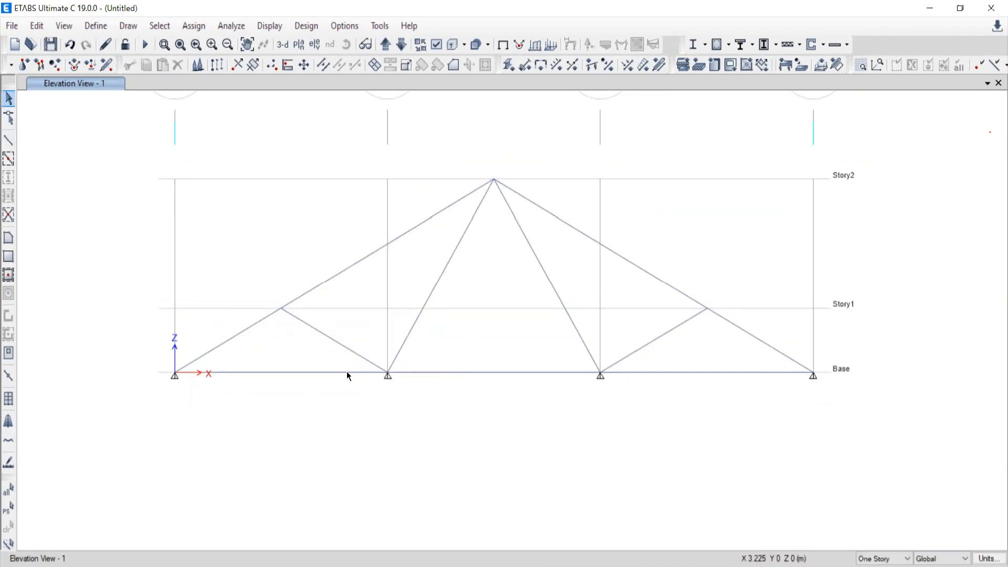
pyautogui.scroll(3, 346, 372)
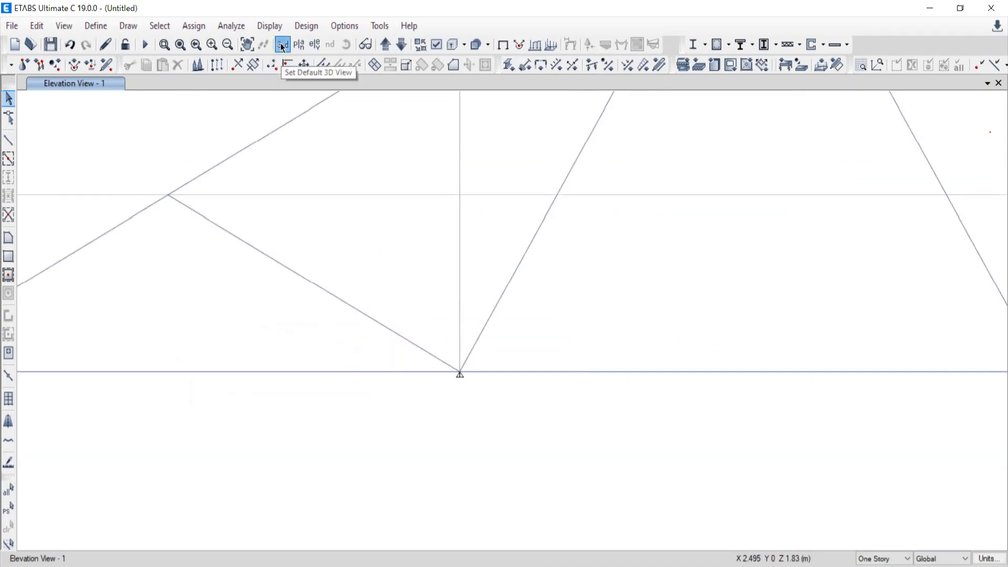
pyautogui.moveTo(686, 394); pyautogui.dragTo(585, 239, button='middle')
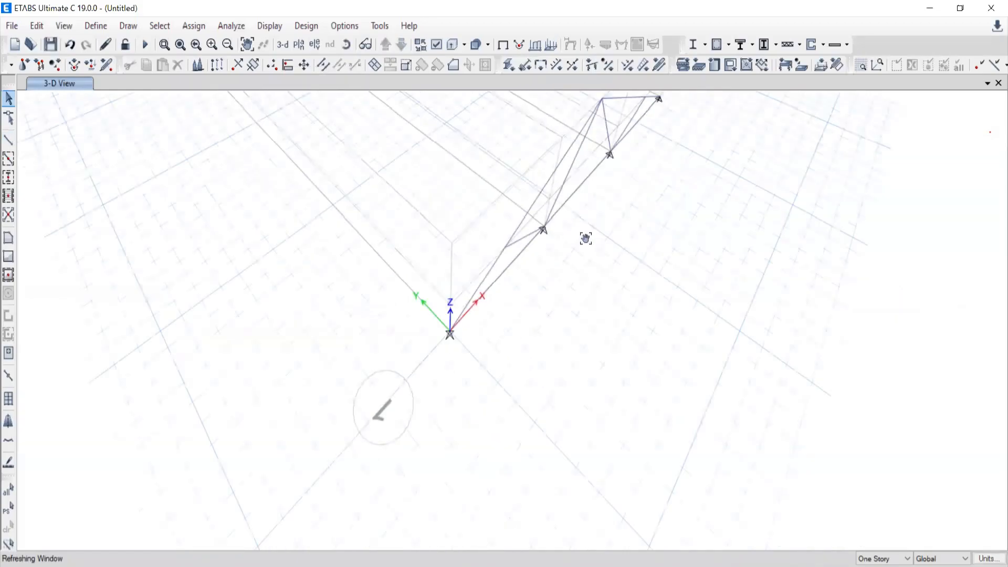
pyautogui.click(348, 47)
pyautogui.moveTo(534, 334); pyautogui.dragTo(526, 353)
pyautogui.scroll(3, 497, 317)
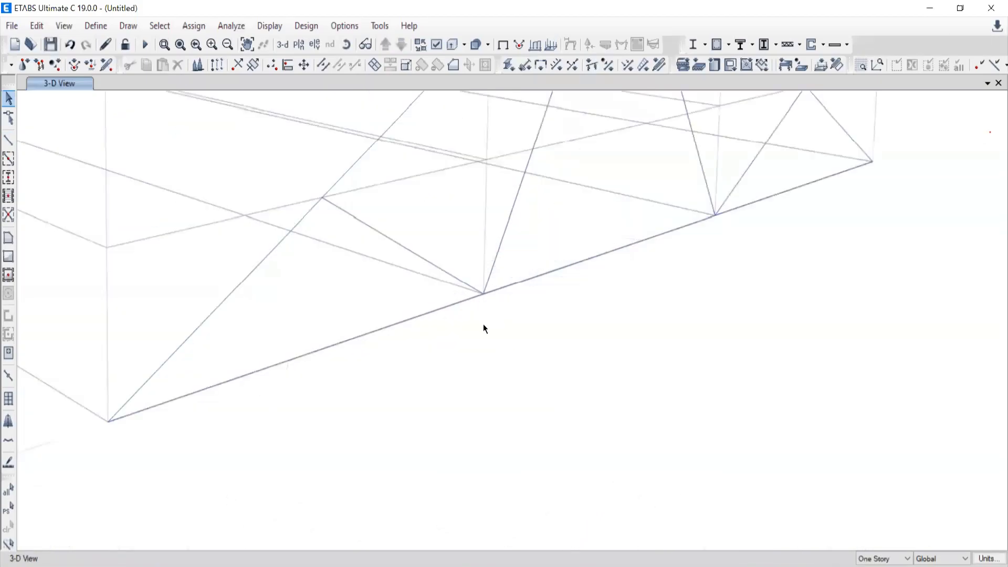
pyautogui.scroll(-3, 309, 377)
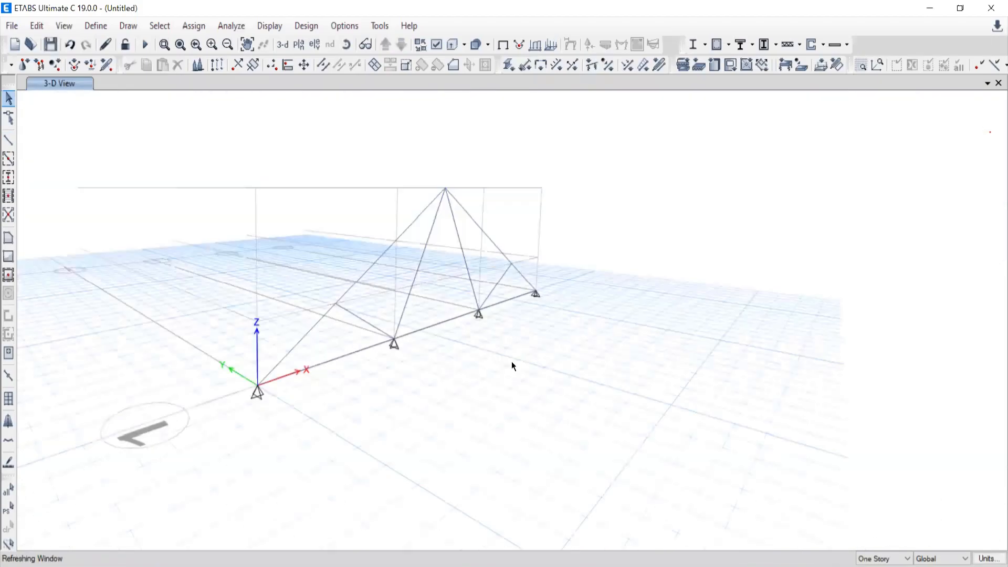
pyautogui.scroll(3, 374, 294)
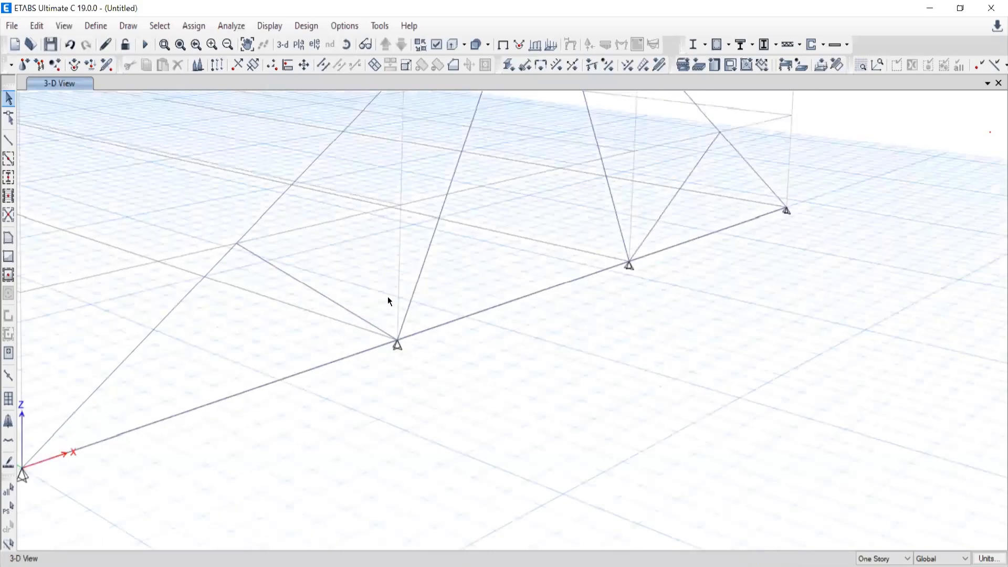
pyautogui.scroll(3, 426, 293)
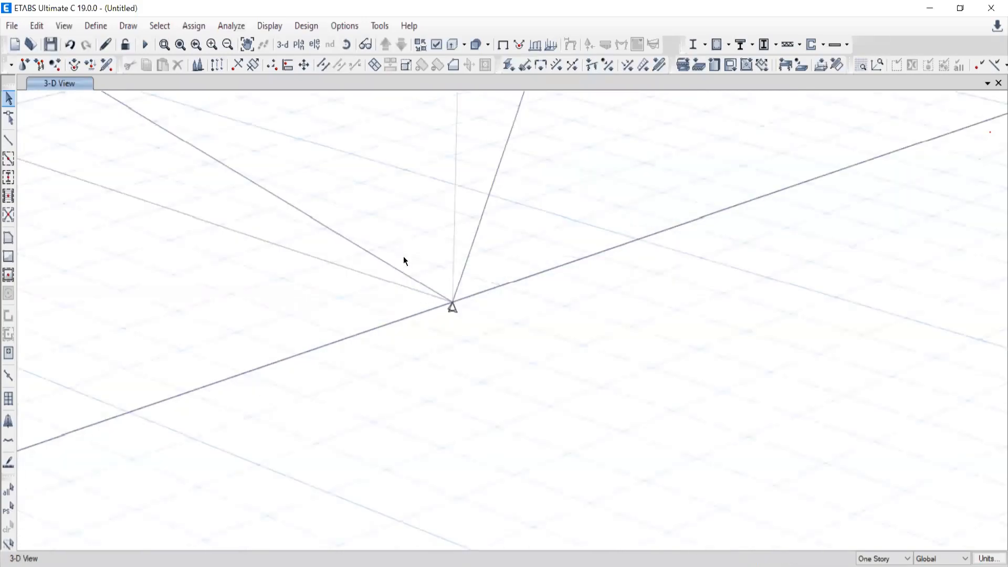
pyautogui.scroll(-3, 447, 326)
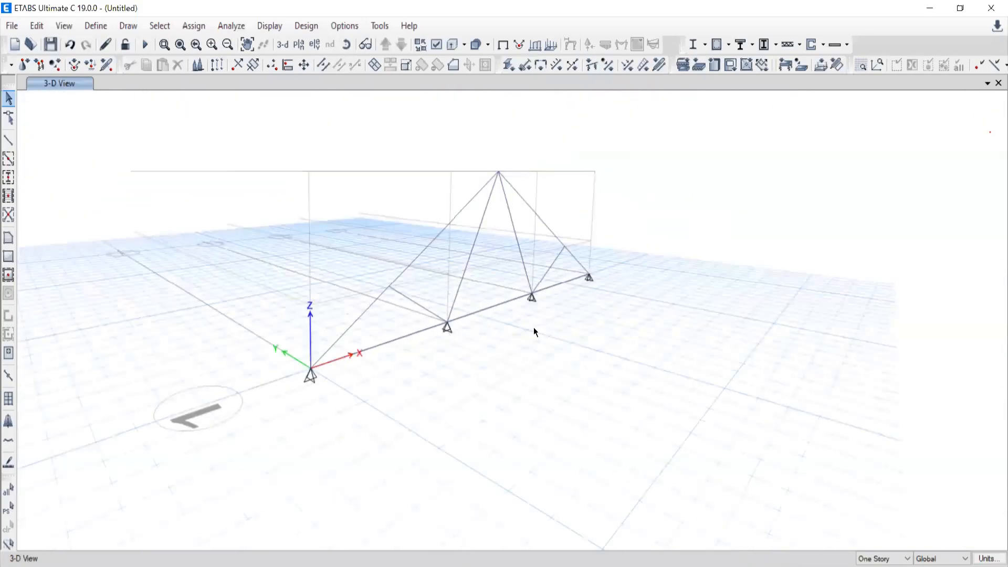
# Show the elevation view of grid line 1 again.
pyautogui.click(302, 47)
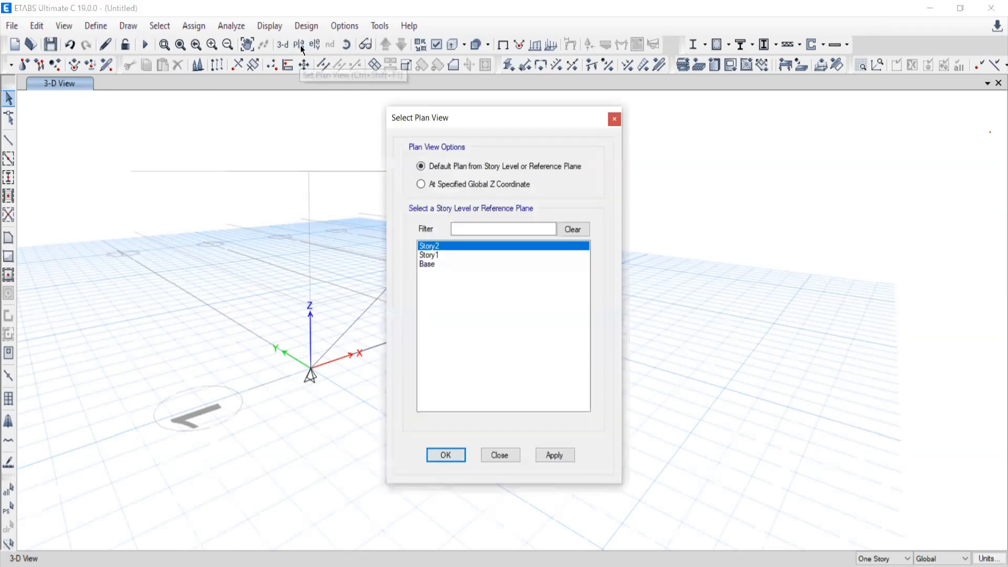
pyautogui.click(323, 65)
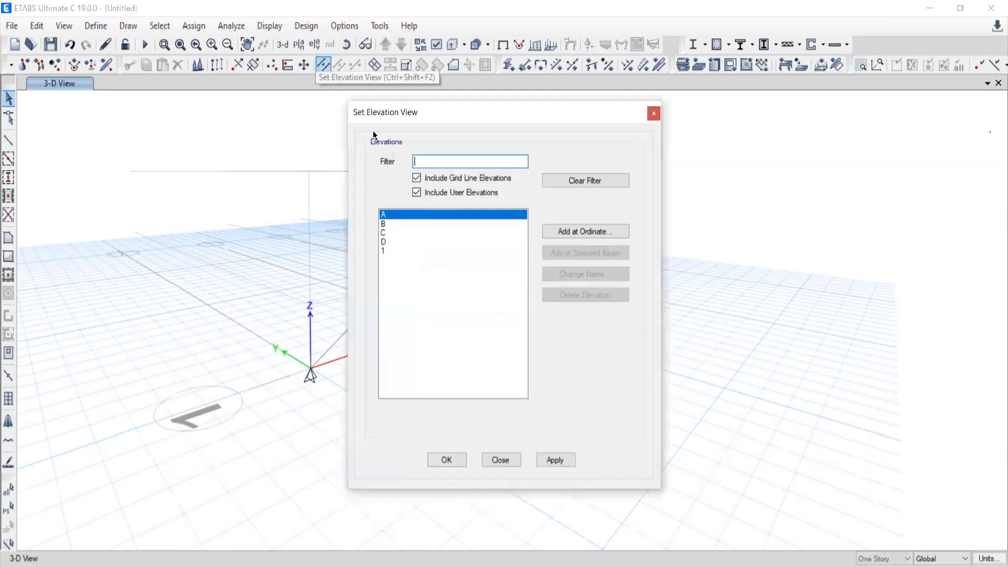
pyautogui.click(386, 251)
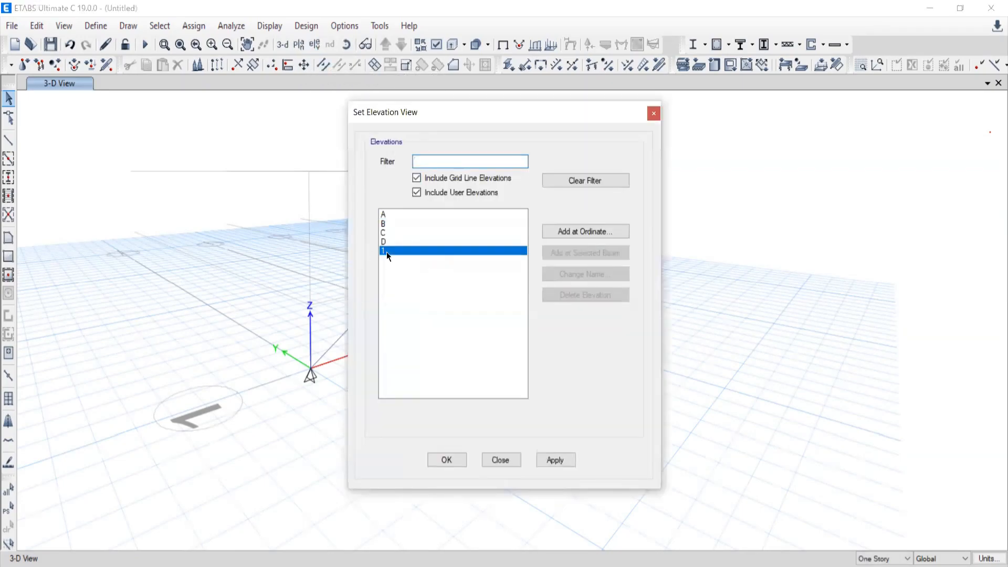
pyautogui.click(549, 462)
pyautogui.click(500, 460)
pyautogui.click(505, 457)
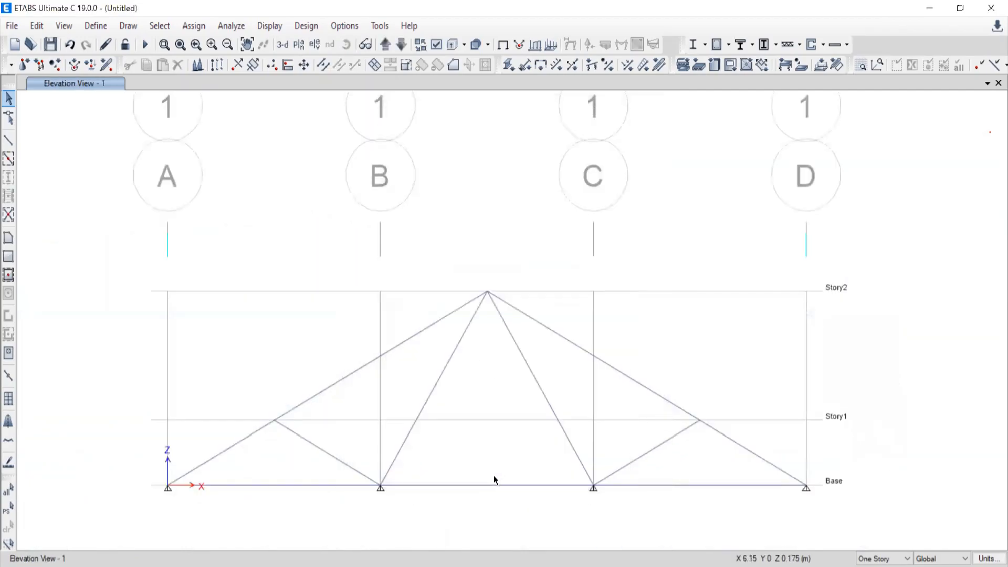
pyautogui.moveTo(494, 476); pyautogui.dragTo(504, 331, button='middle')
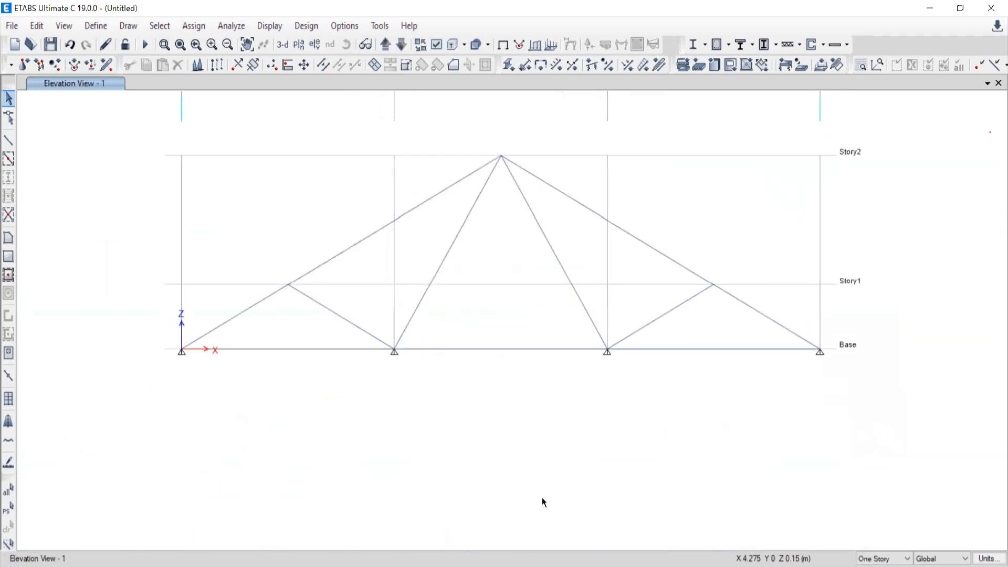
# Check the supports in the problem 1.1 roof truss figure in the Word document and return to ETABS.
pyautogui.hotkey('alt', 'Tab')
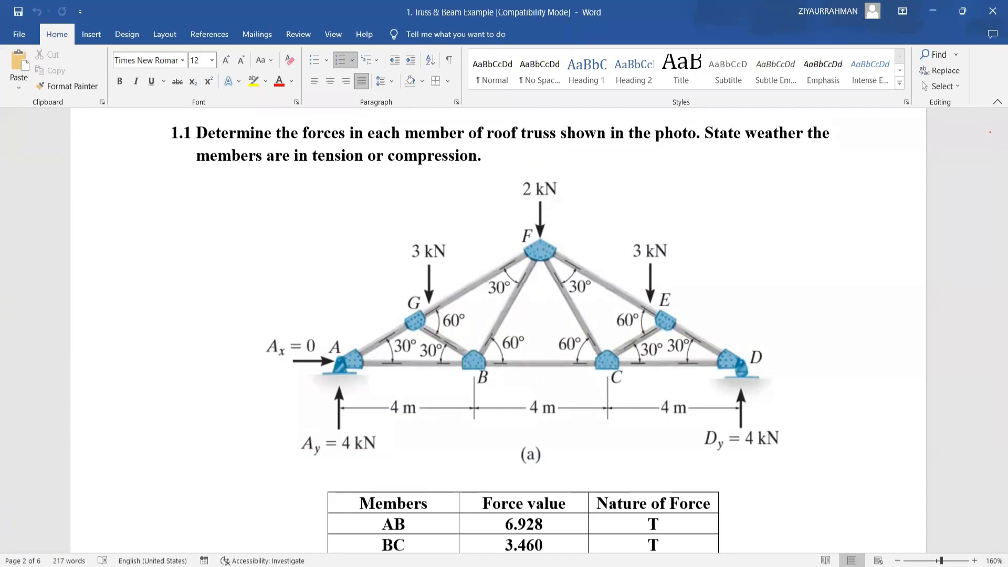
pyautogui.click(682, 564)
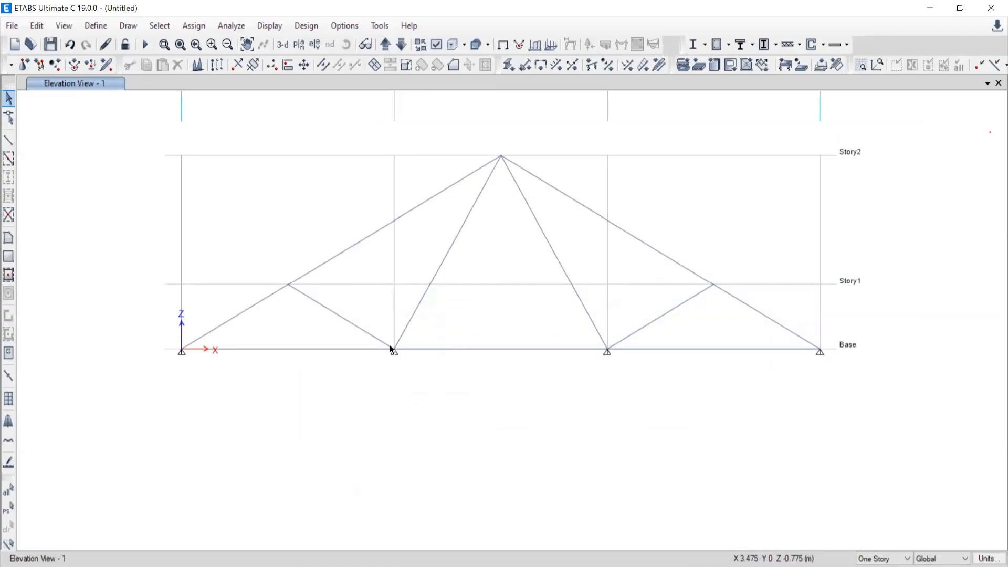
# Inspect the support and connected members at grid B on Base, briefly selecting that joint and clearing the selection.
pyautogui.scroll(3, 390, 346)
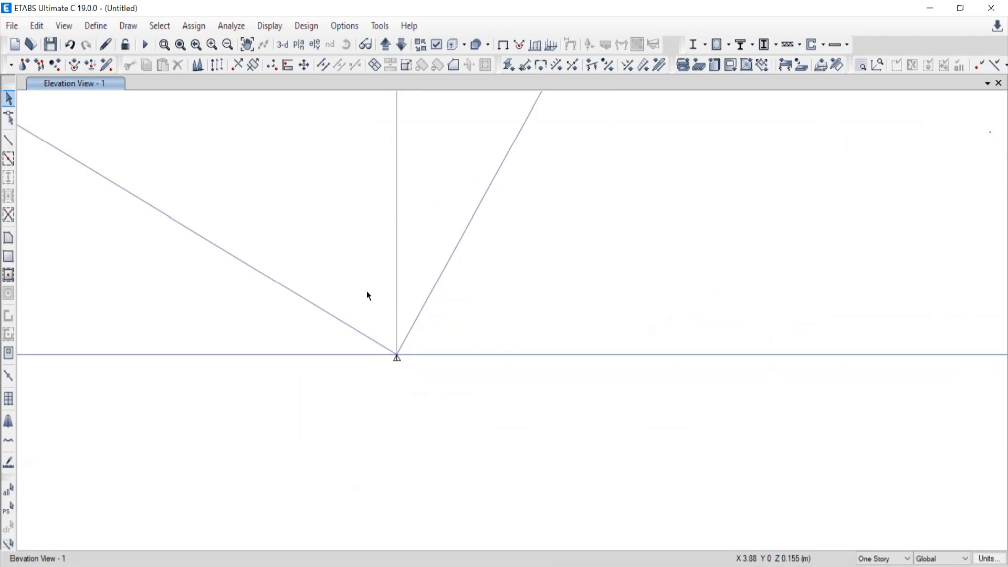
pyautogui.scroll(-5, 374, 289)
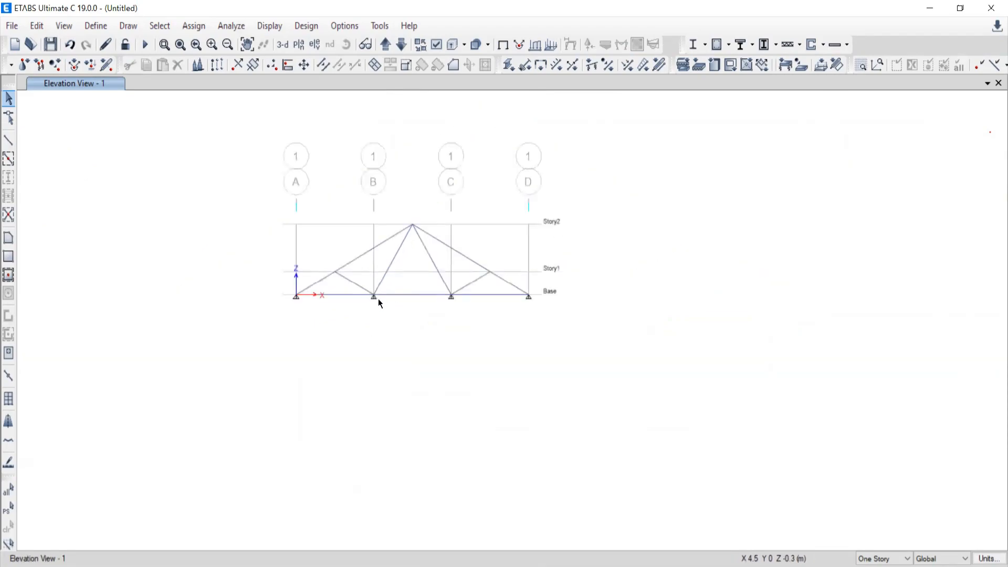
pyautogui.scroll(5, 379, 299)
pyautogui.moveTo(340, 284); pyautogui.dragTo(403, 336, button='middle')
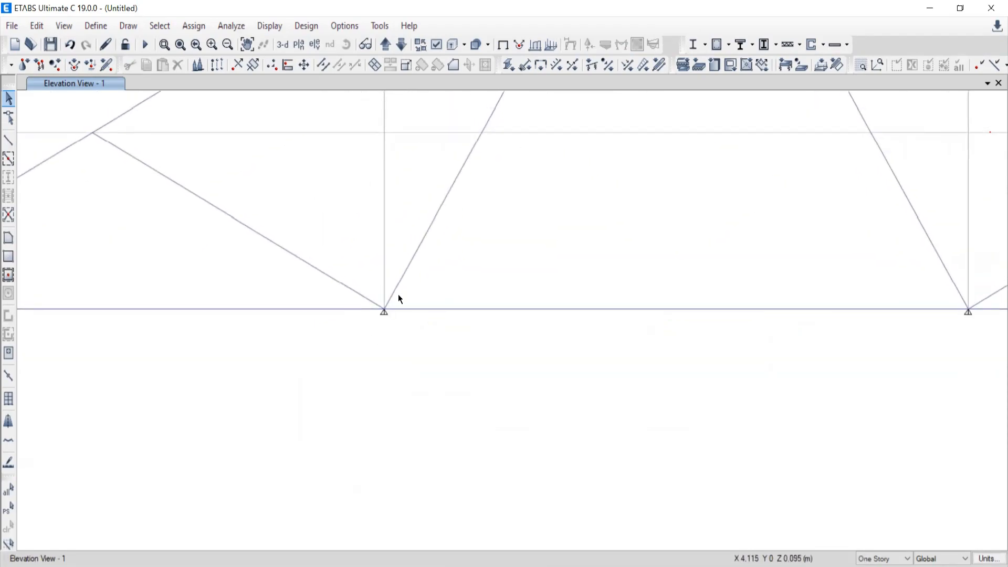
pyautogui.scroll(-5, 399, 297)
pyautogui.scroll(3, 398, 283)
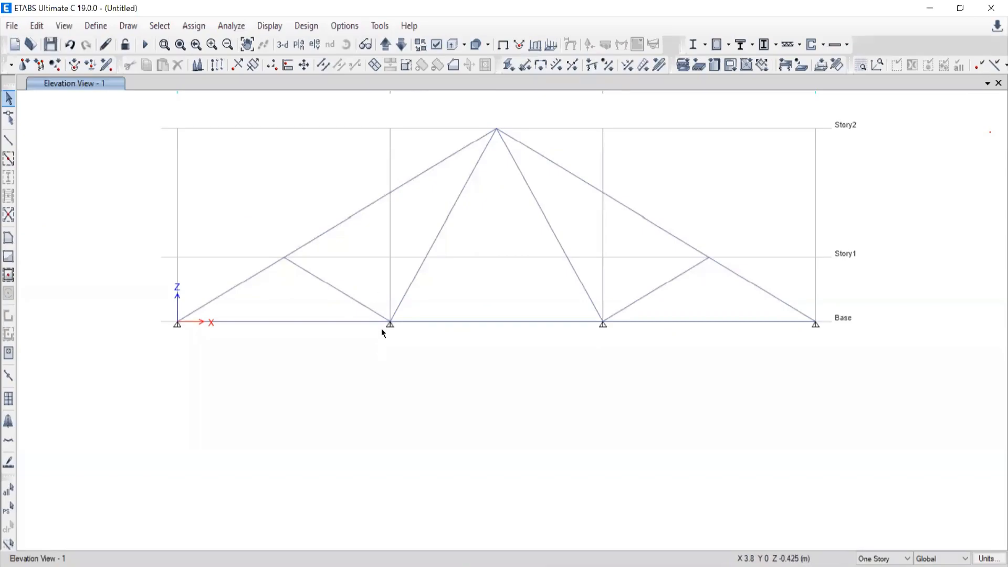
pyautogui.scroll(3, 381, 328)
pyautogui.moveTo(362, 264); pyautogui.dragTo(369, 241)
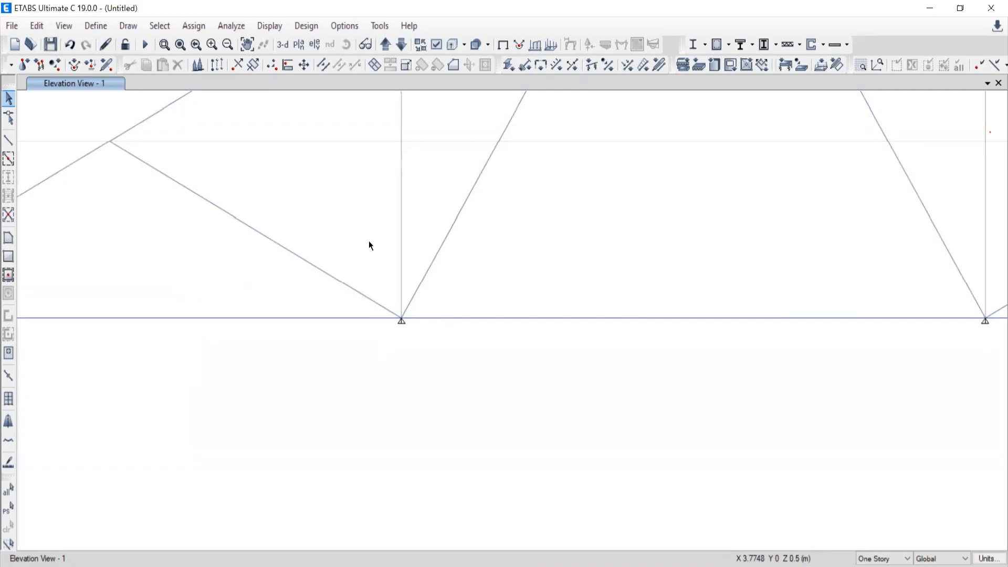
pyautogui.click(401, 319)
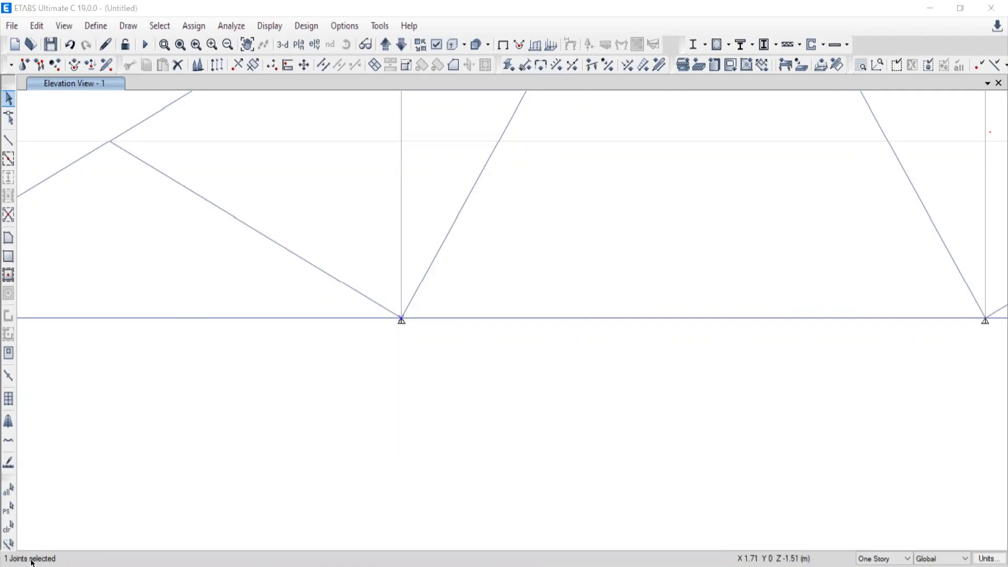
pyautogui.click(6, 528)
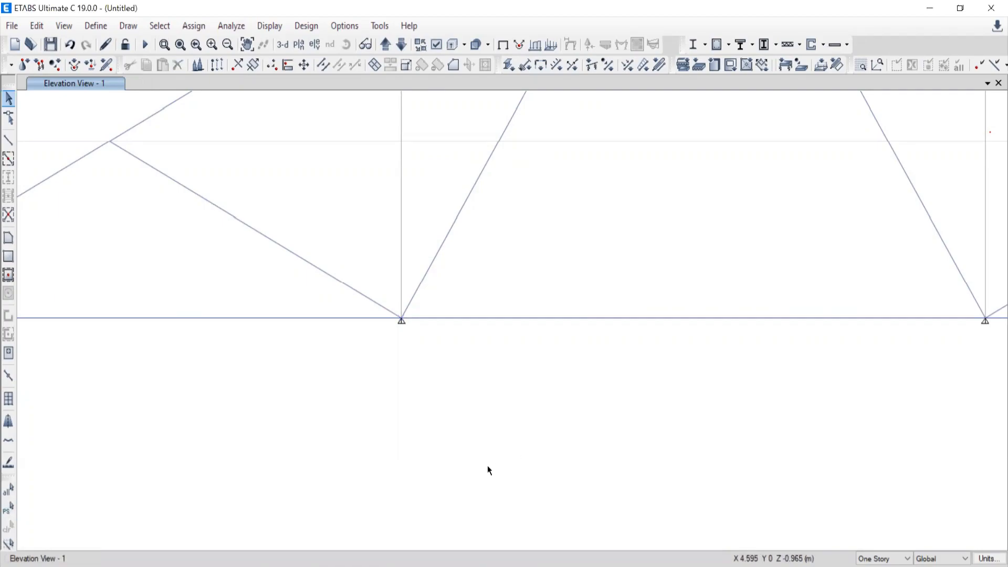
pyautogui.scroll(-3, 539, 452)
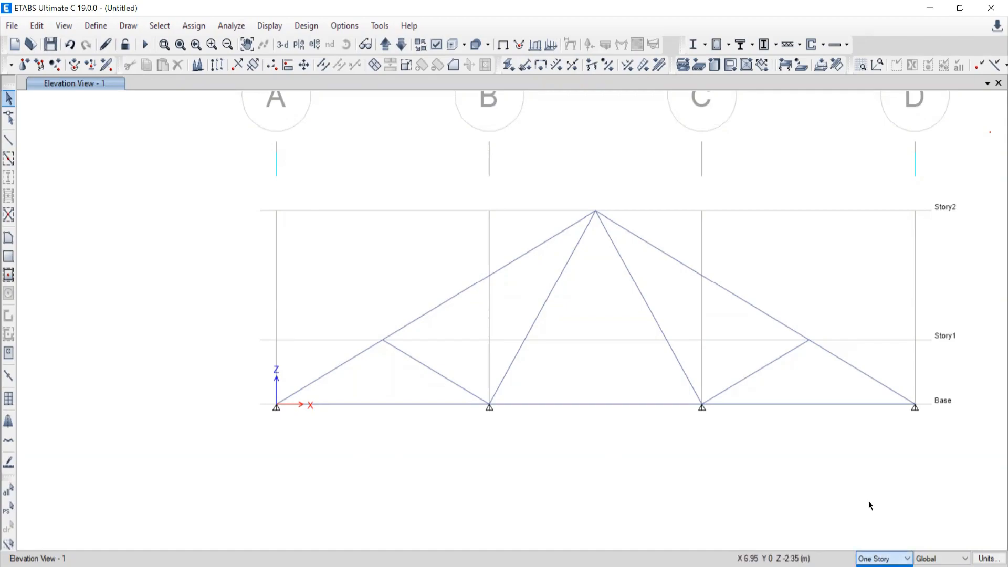
pyautogui.click(878, 557)
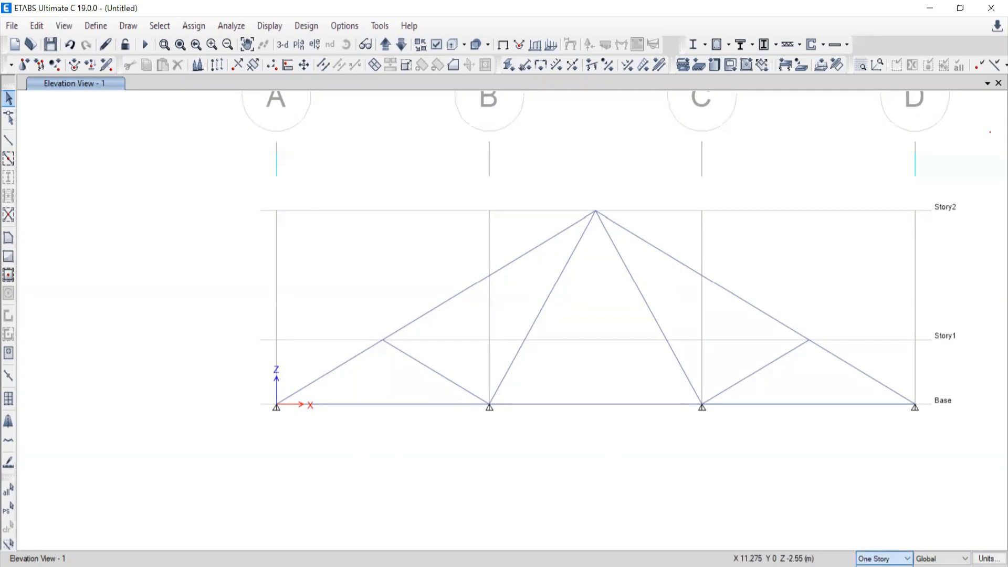
pyautogui.click(838, 515)
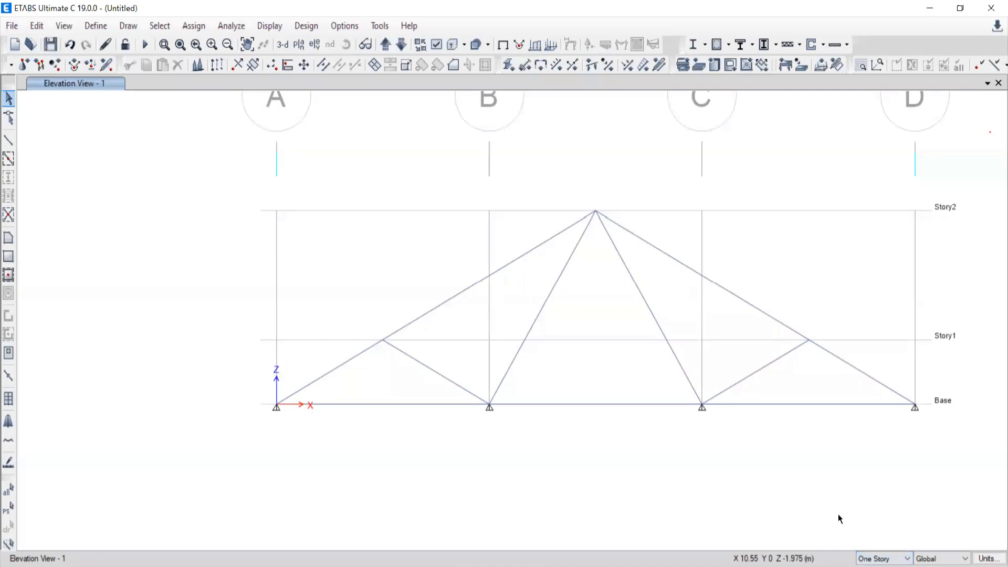
pyautogui.click(872, 560)
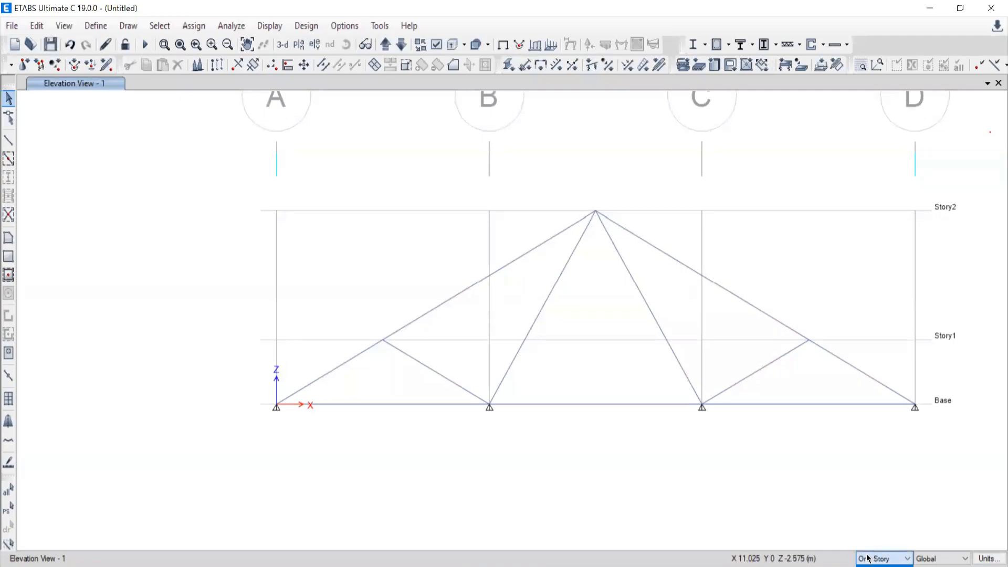
pyautogui.click(867, 561)
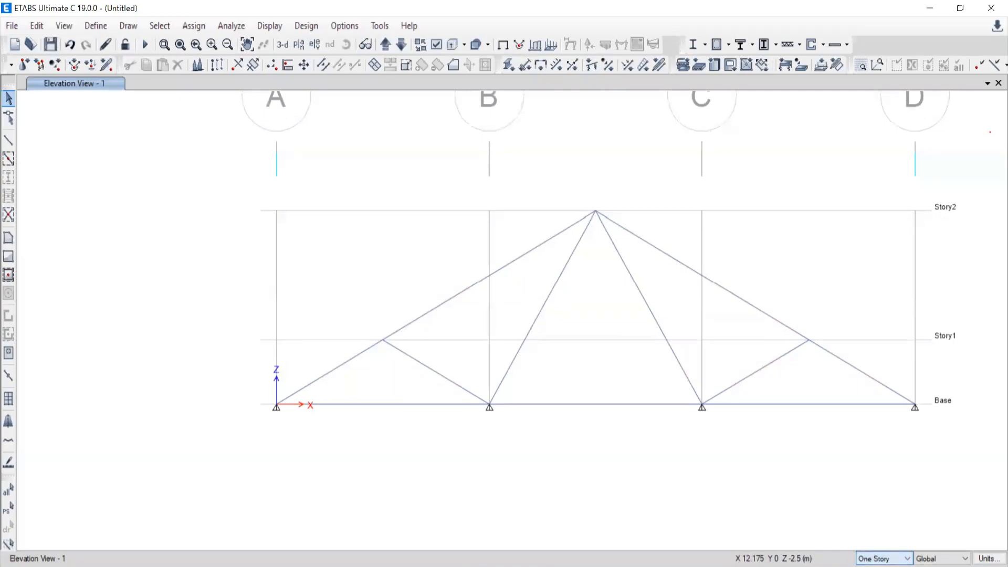
pyautogui.click(887, 561)
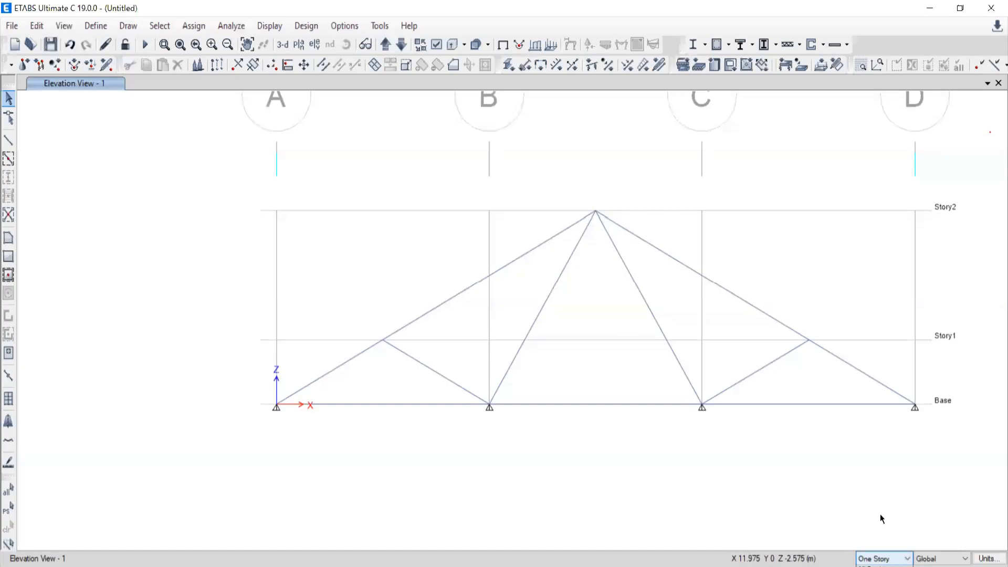
pyautogui.click(870, 561)
pyautogui.click(874, 561)
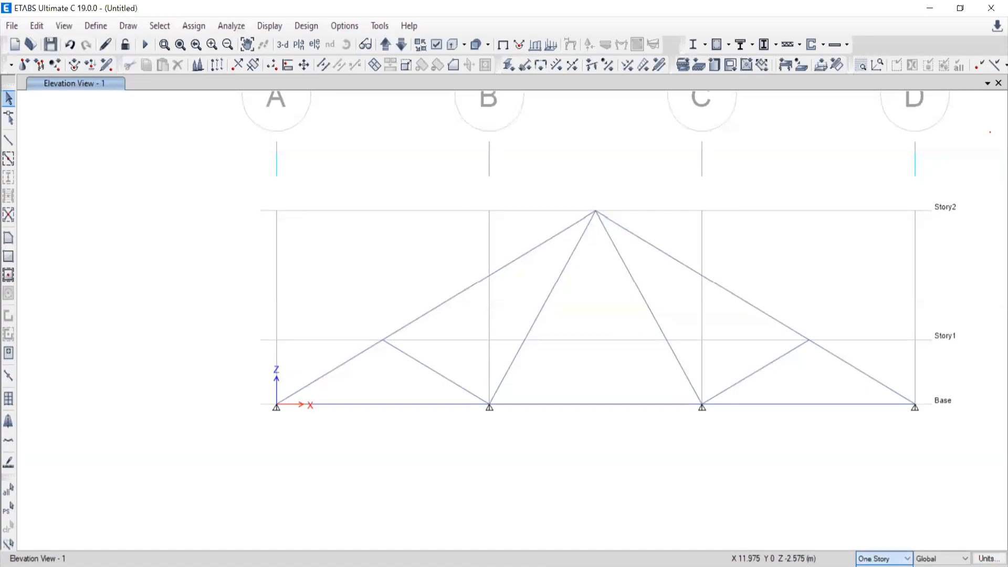
pyautogui.click(871, 515)
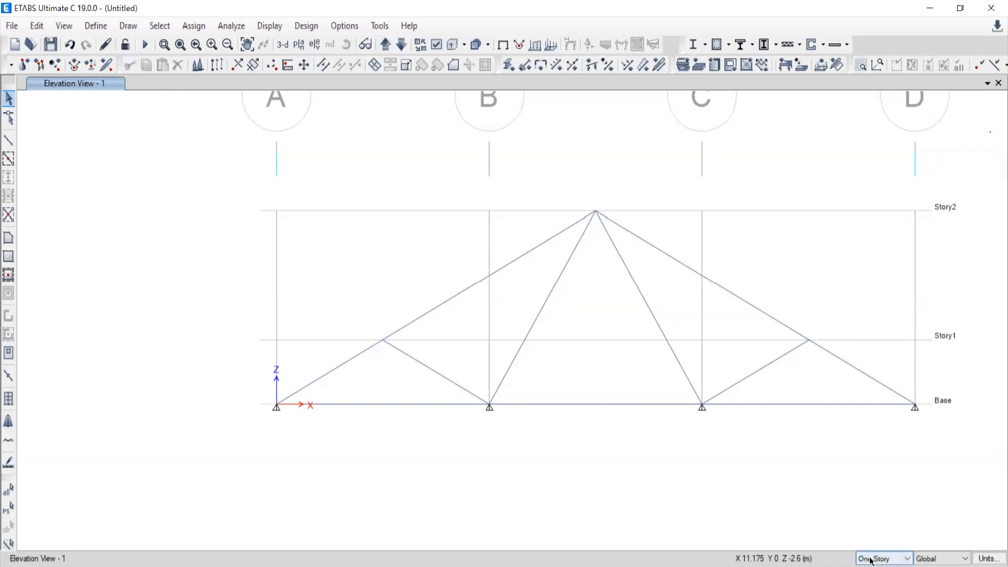
pyautogui.click(872, 559)
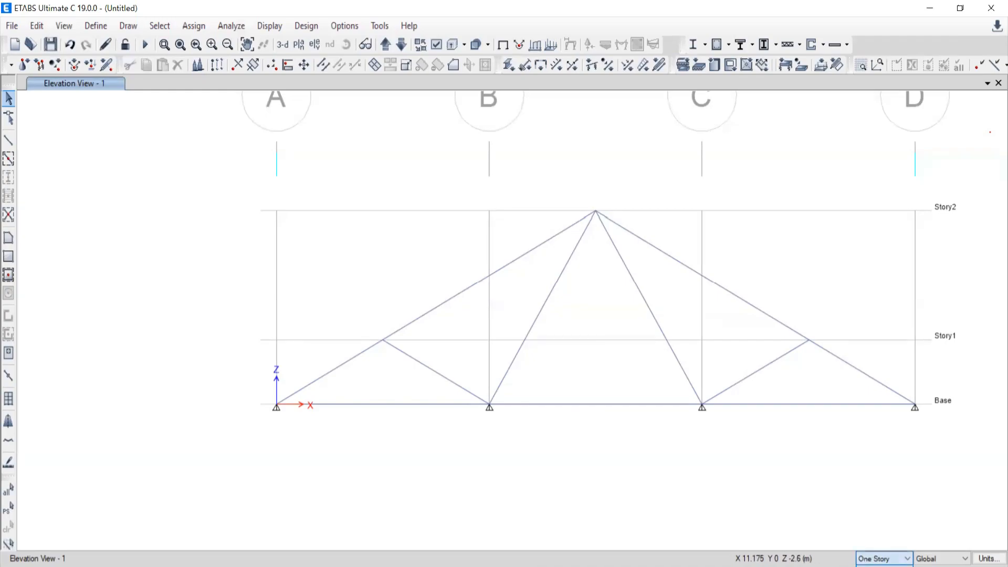
pyautogui.click(872, 559)
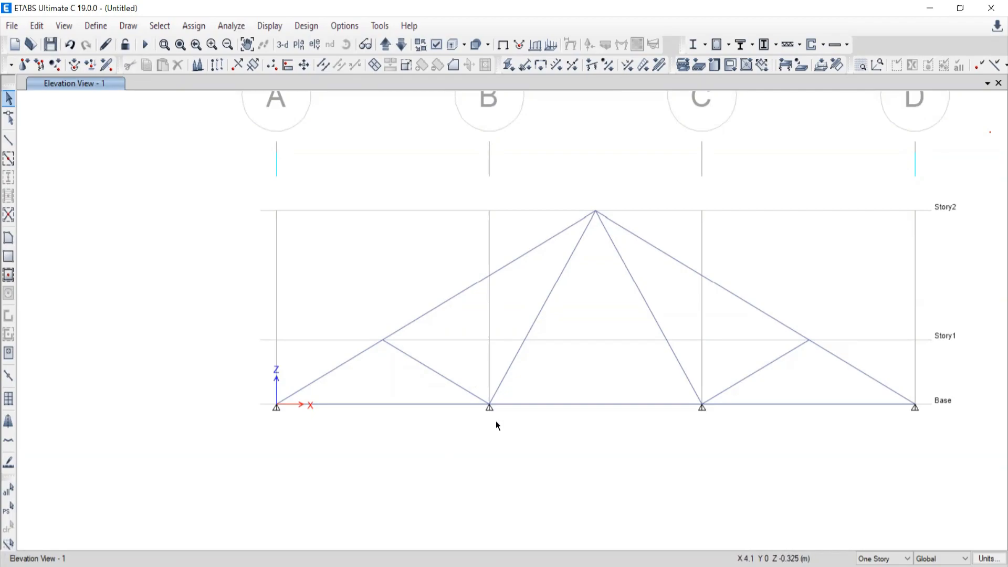
# Try selecting the Base joints at grids B and C, clearing the stray selection of the web member at C.
pyautogui.click(489, 405)
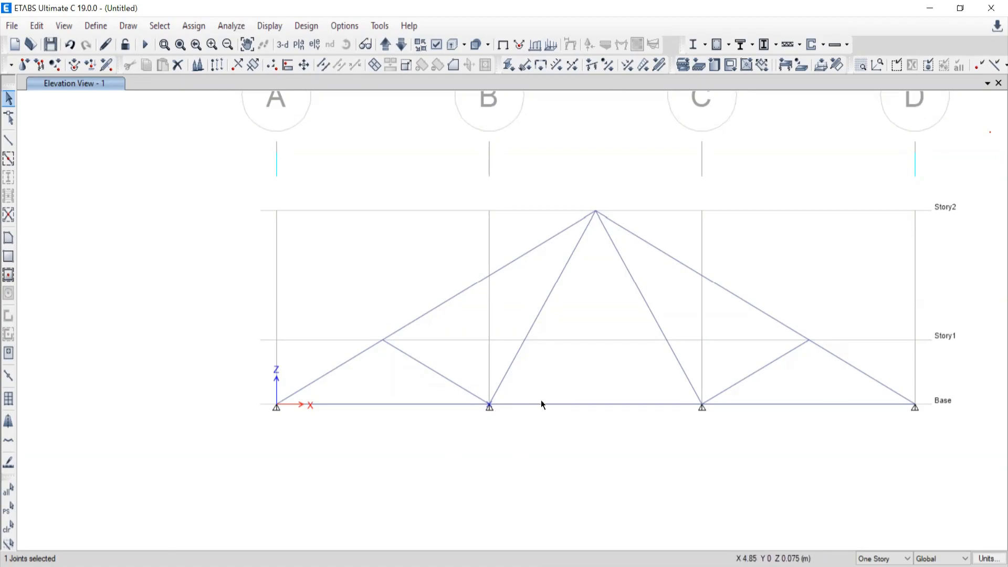
pyautogui.click(707, 402)
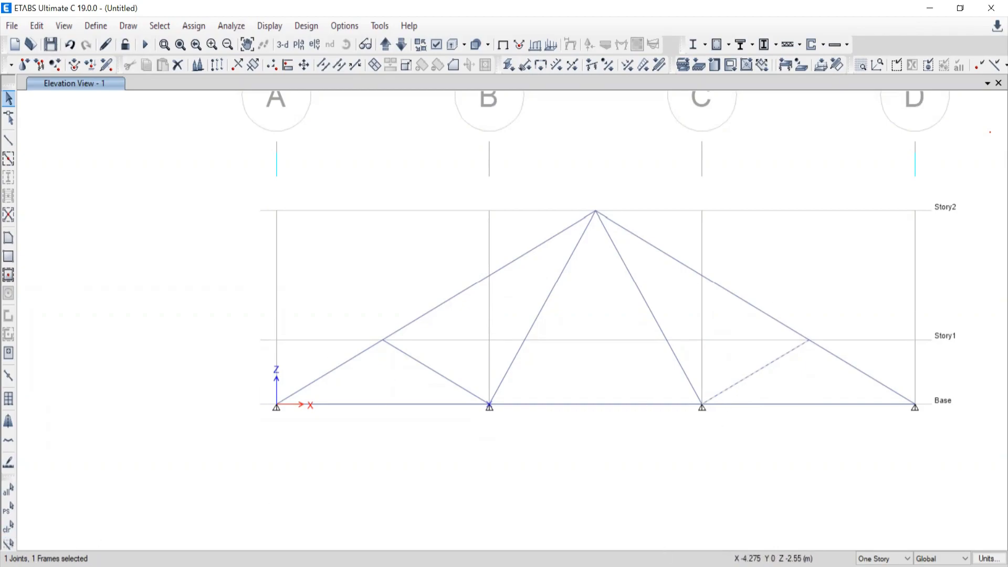
pyautogui.click(11, 528)
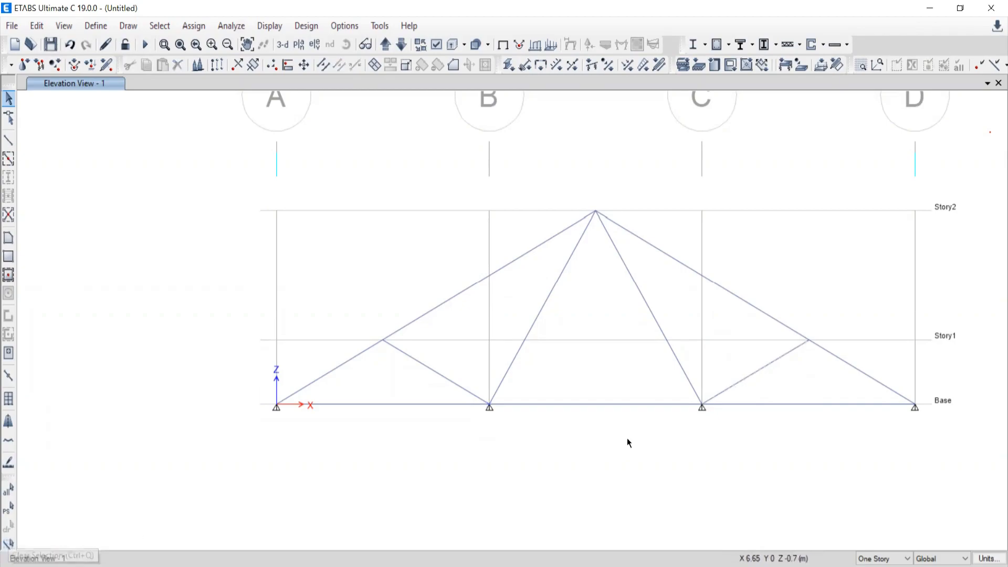
pyautogui.moveTo(674, 379); pyautogui.dragTo(730, 422)
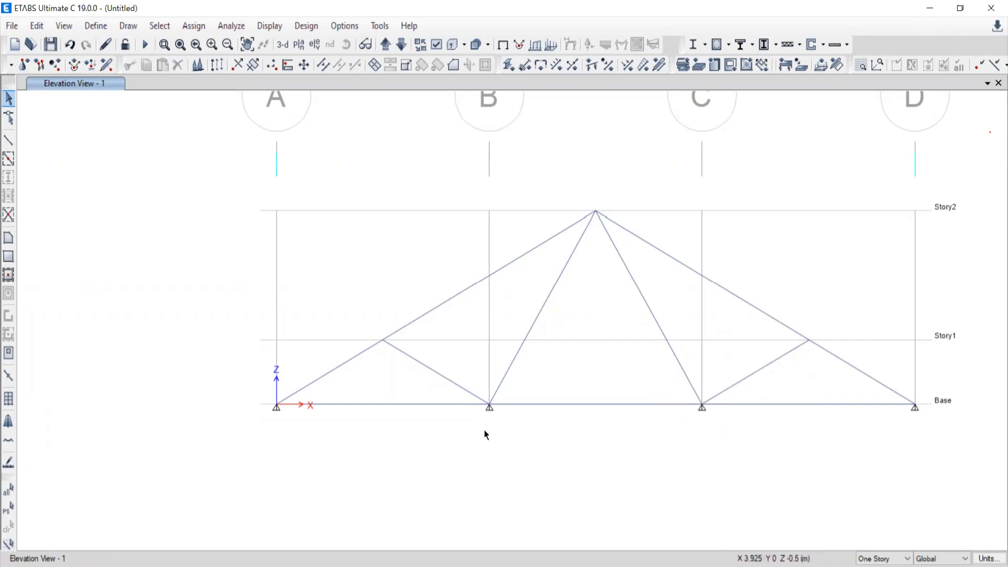
# Select the Base joint at grid B and the web member running from it to the apex, and clear the selection.
pyautogui.scroll(3, 485, 431)
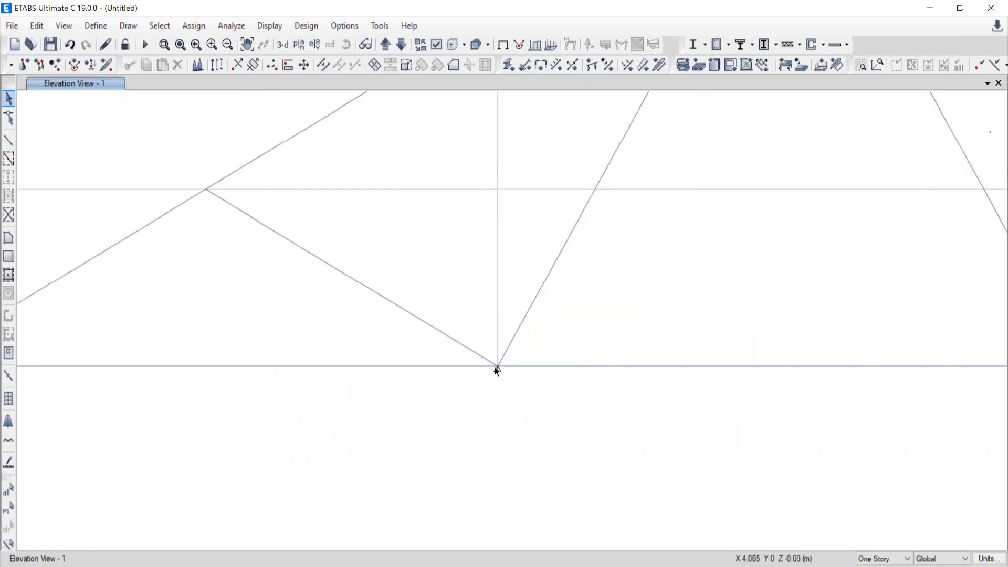
pyautogui.click(540, 295)
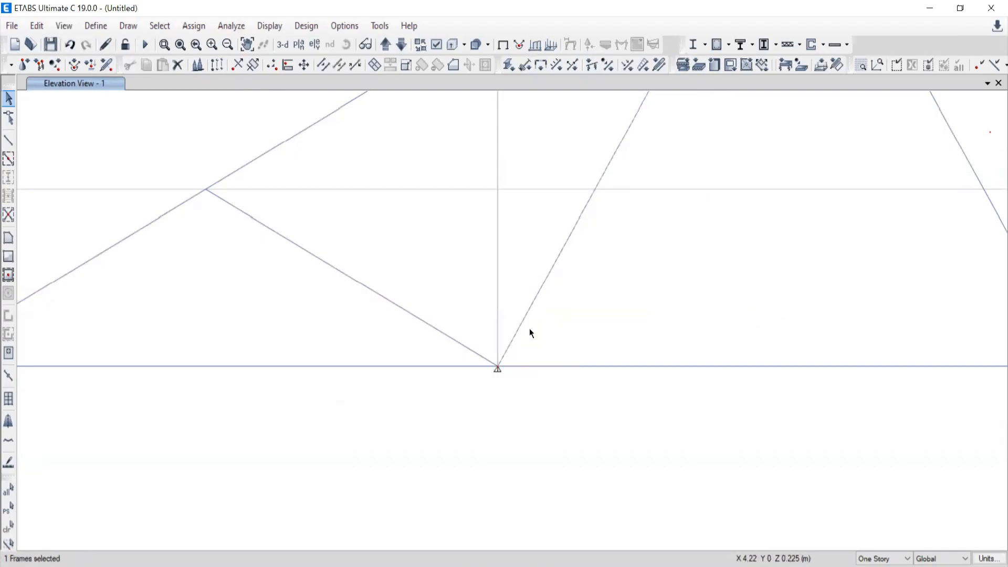
pyautogui.click(496, 367)
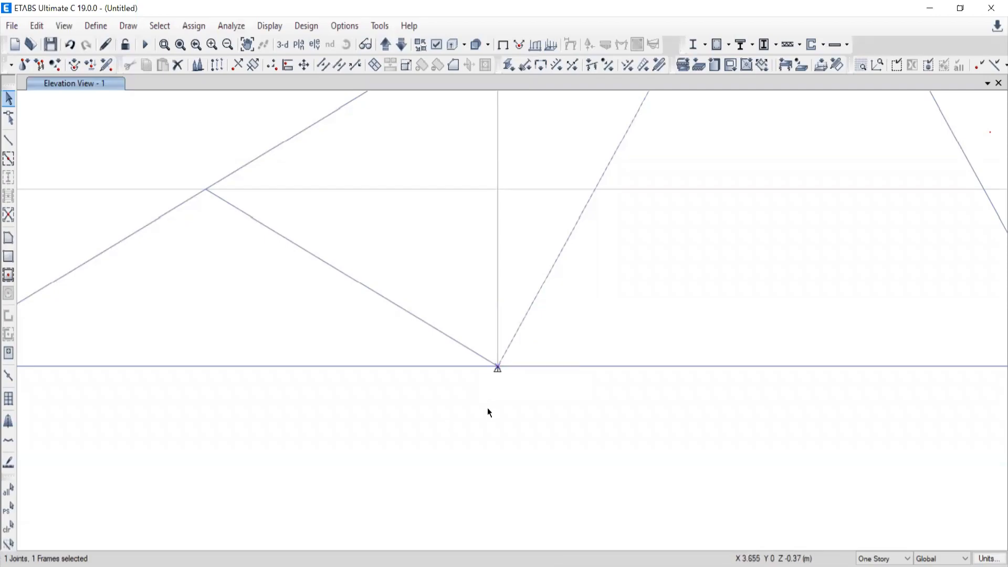
pyautogui.scroll(-3, 694, 326)
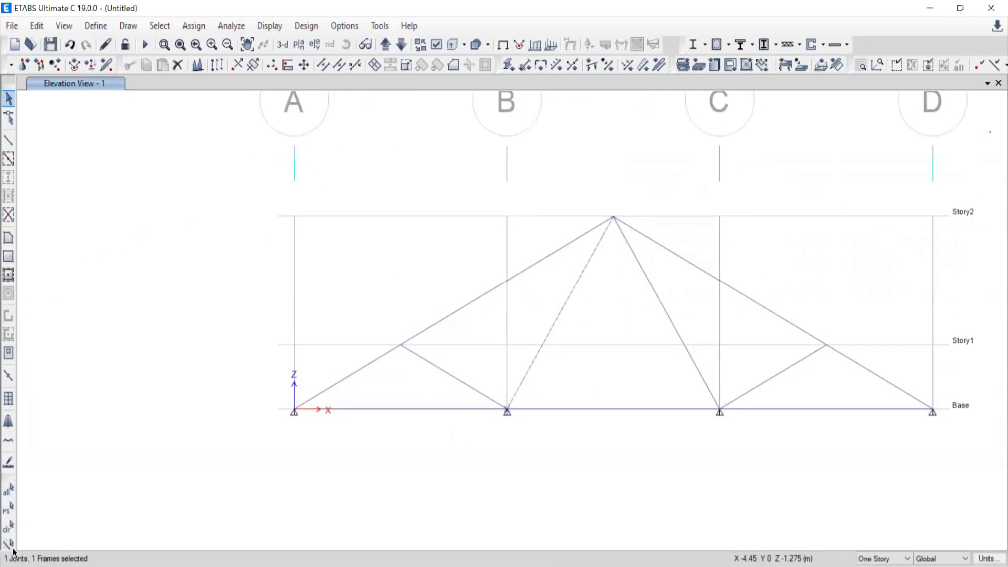
pyautogui.click(8, 527)
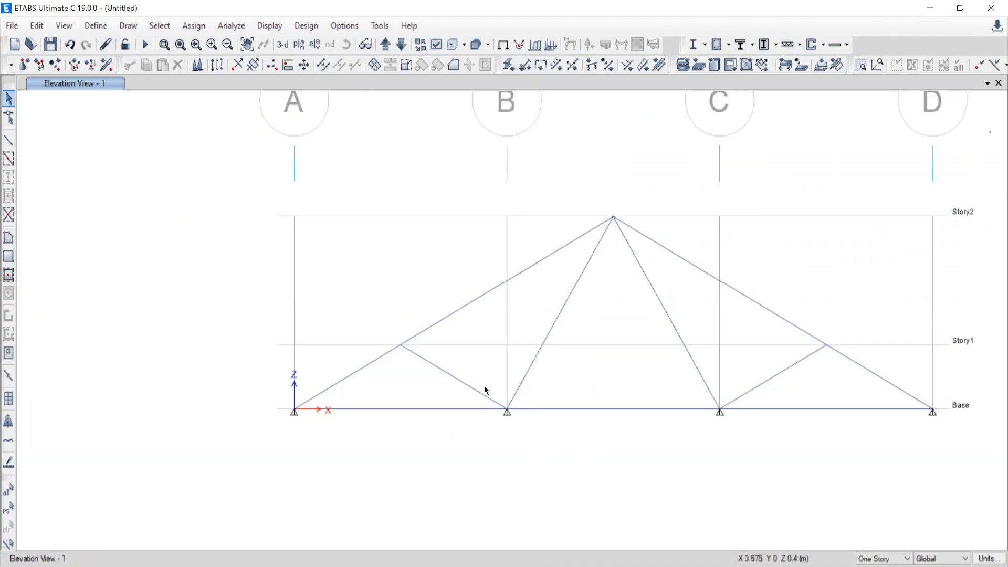
# Window-select only the Base joint at grid B, repeating the selection and clearing it each time.
pyautogui.moveTo(484, 387); pyautogui.dragTo(550, 439)
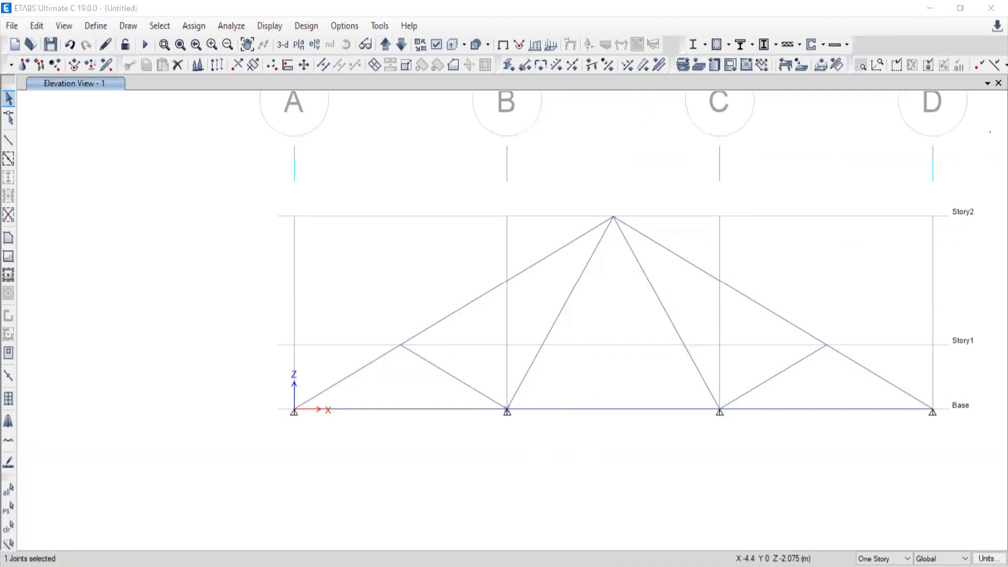
pyautogui.moveTo(478, 370); pyautogui.dragTo(577, 445)
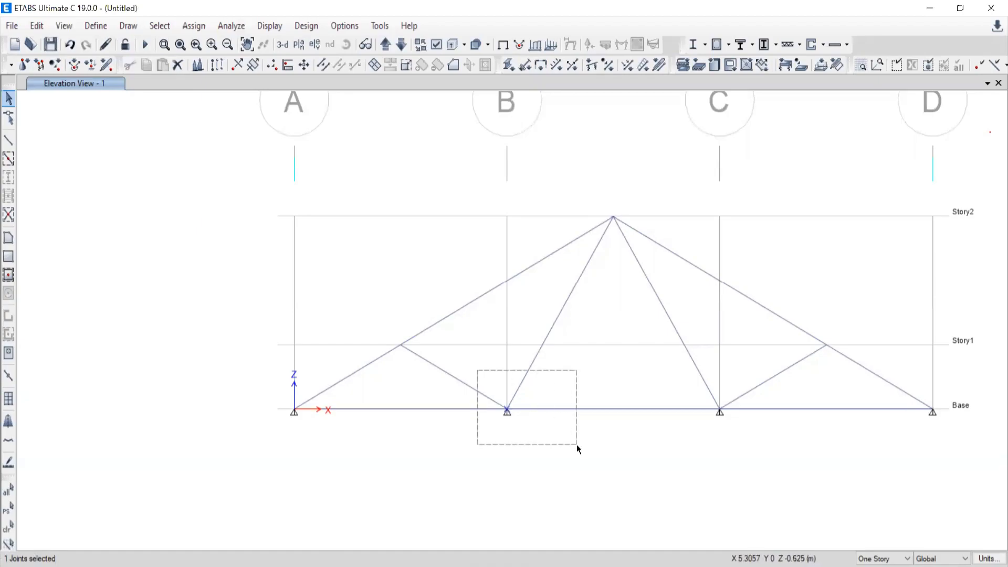
pyautogui.moveTo(576, 444); pyautogui.dragTo(577, 444)
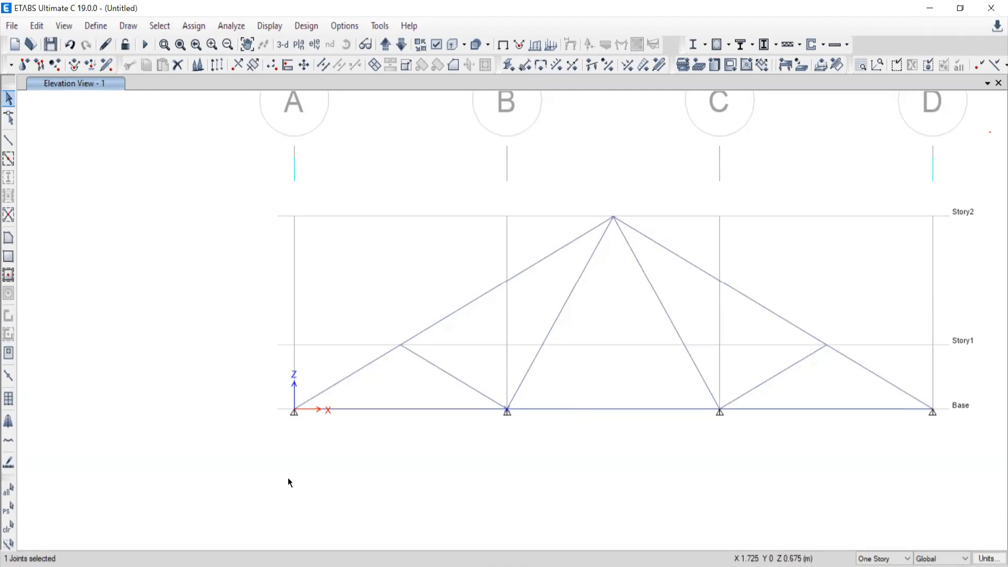
pyautogui.click(8, 526)
pyautogui.moveTo(470, 363); pyautogui.dragTo(563, 456)
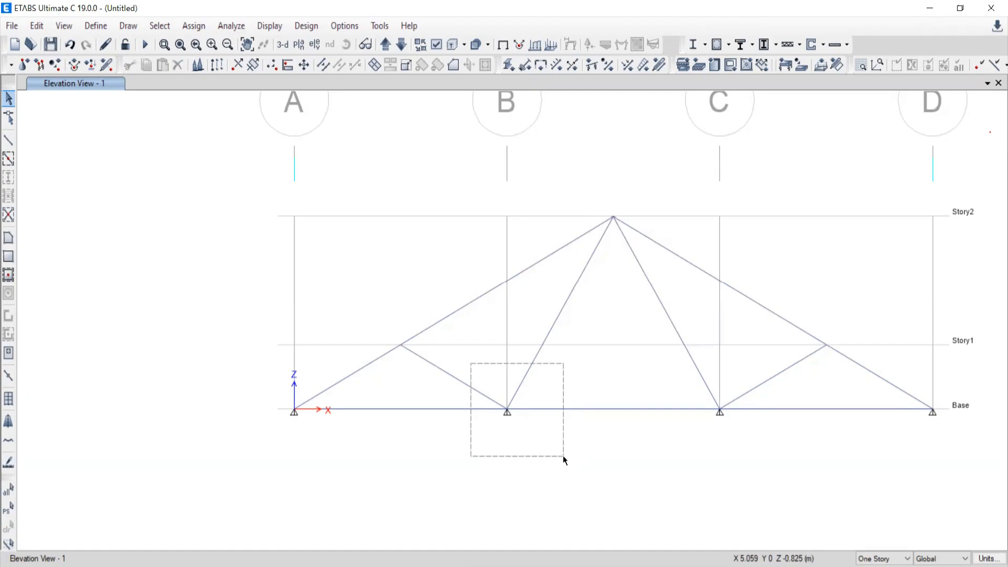
pyautogui.moveTo(562, 455); pyautogui.dragTo(558, 452)
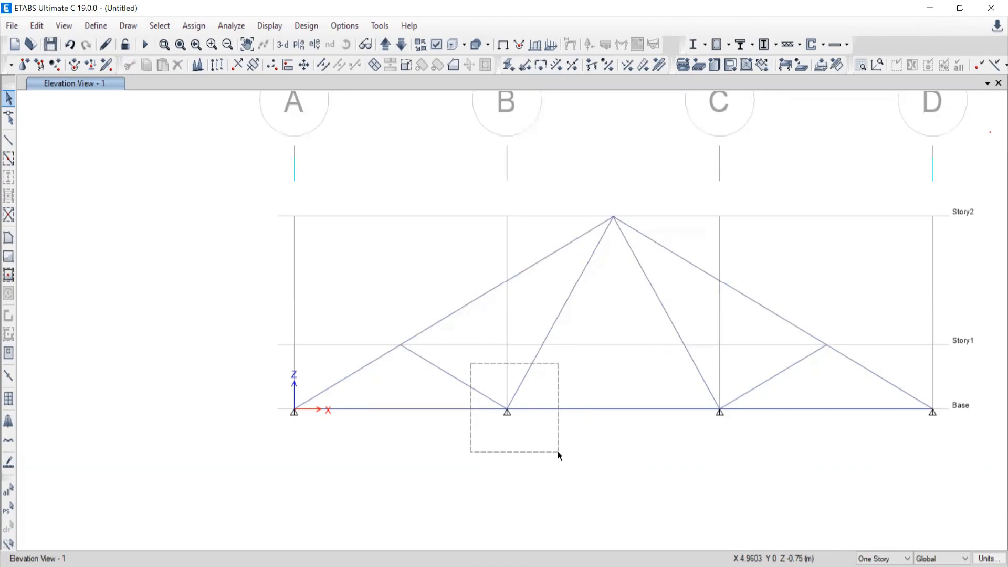
pyautogui.moveTo(558, 452); pyautogui.dragTo(558, 452)
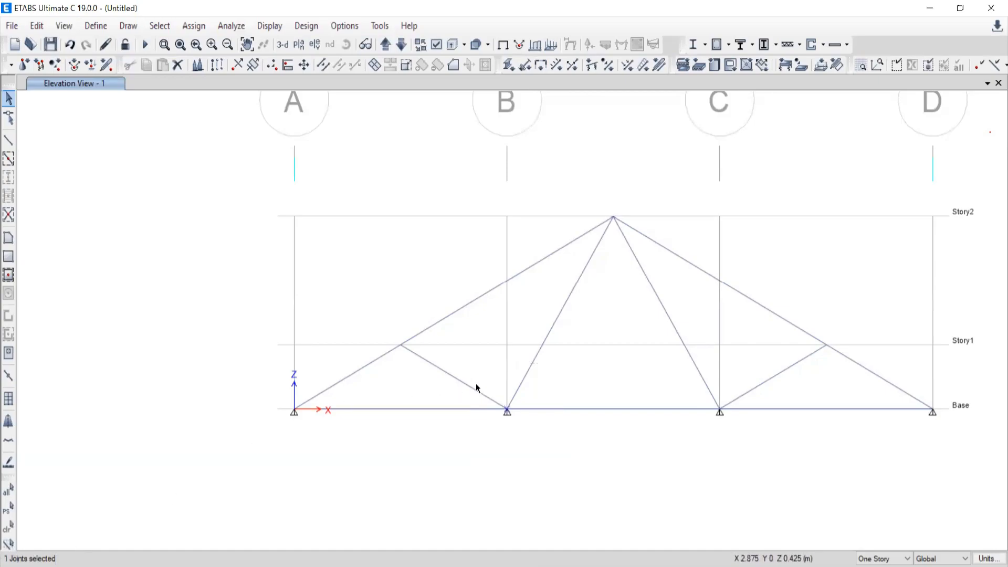
pyautogui.click(8, 526)
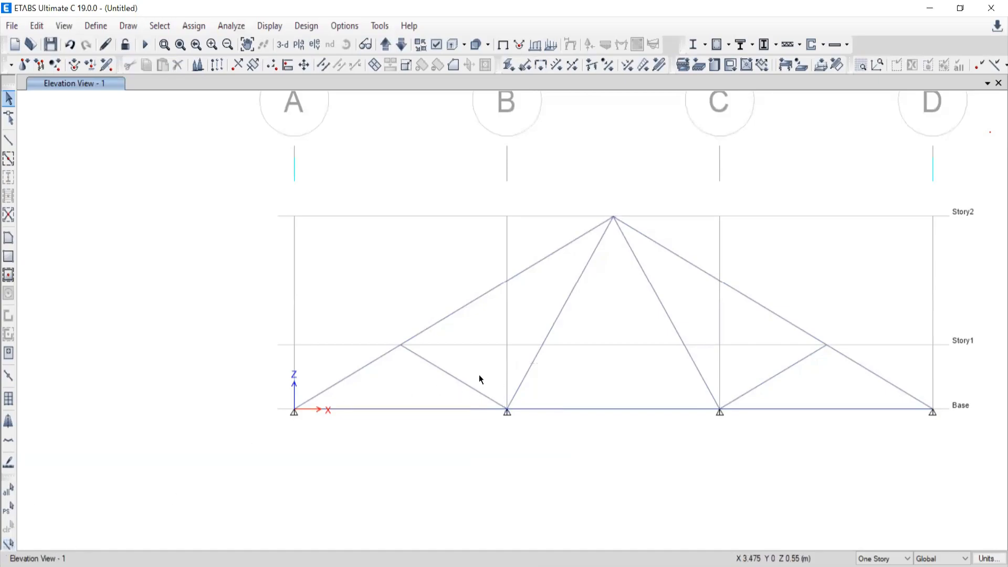
# Select the four truss members meeting at the Base joint of grid B and clear the selection.
pyautogui.moveTo(469, 365); pyautogui.dragTo(550, 440)
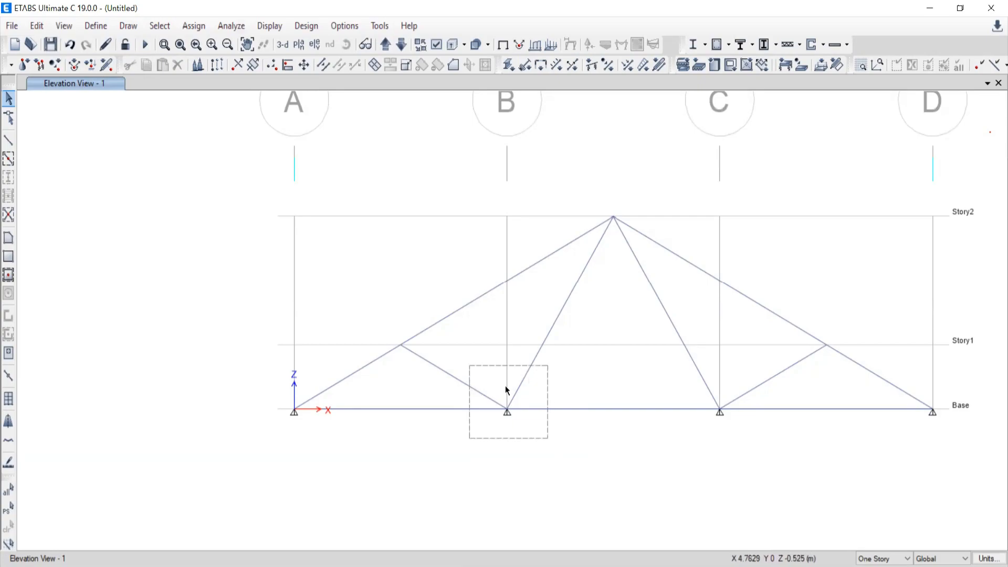
pyautogui.click(448, 381)
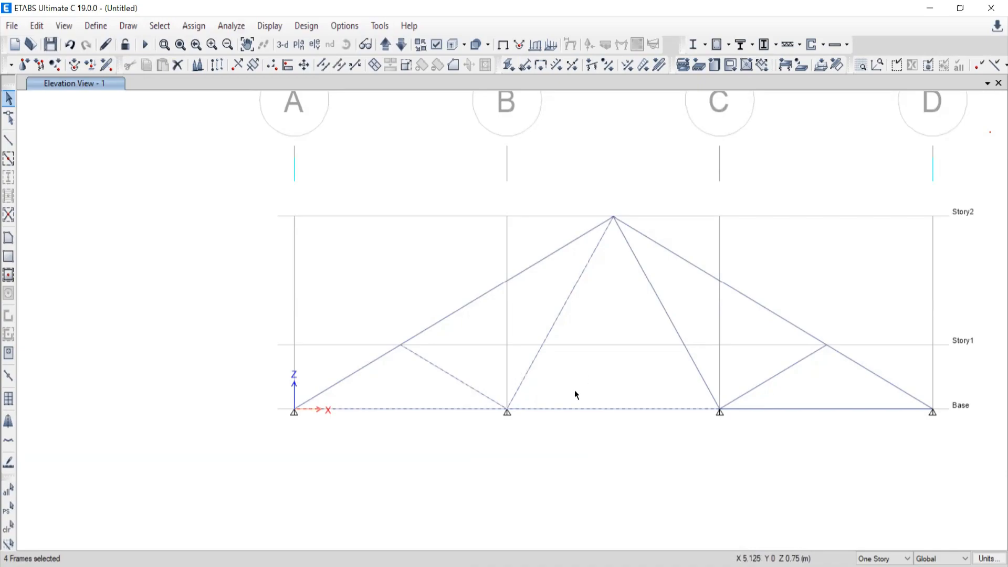
pyautogui.click(8, 526)
# Window-select the short web member between grid B on Base and the Story1 joint, including its end joints, and clear the selection.
pyautogui.moveTo(472, 363); pyautogui.dragTo(545, 443)
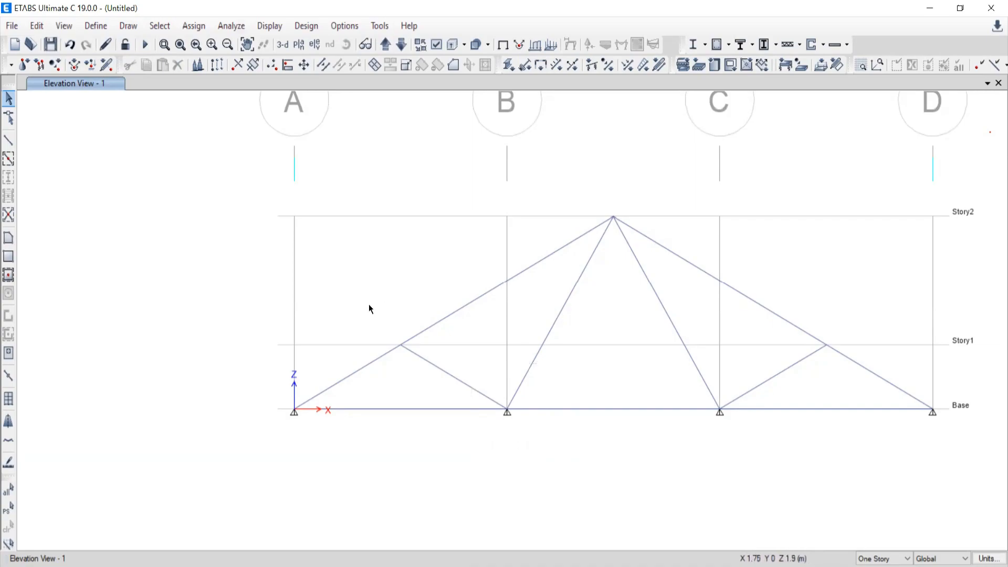
pyautogui.moveTo(368, 306); pyautogui.dragTo(570, 437)
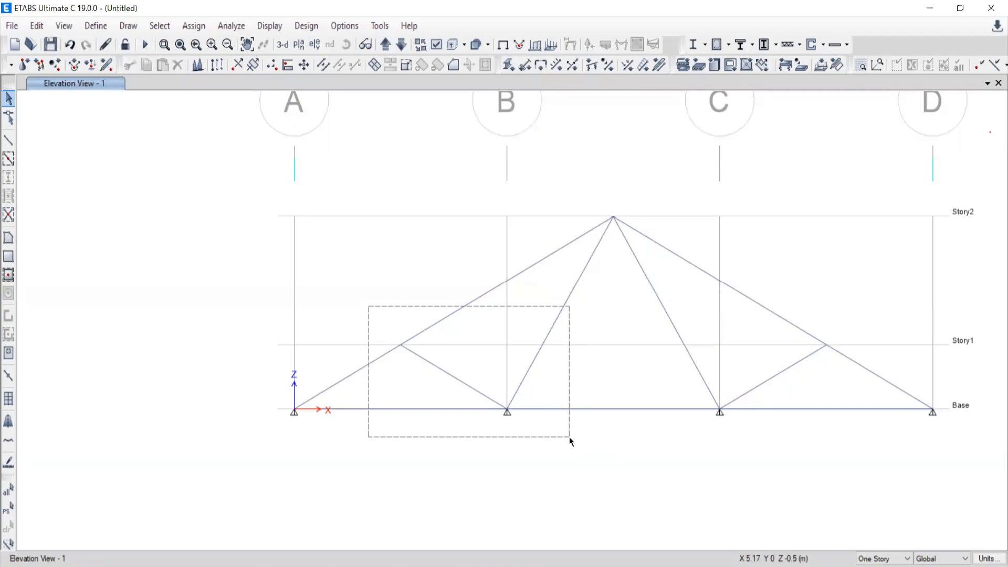
pyautogui.moveTo(569, 438); pyautogui.dragTo(567, 437)
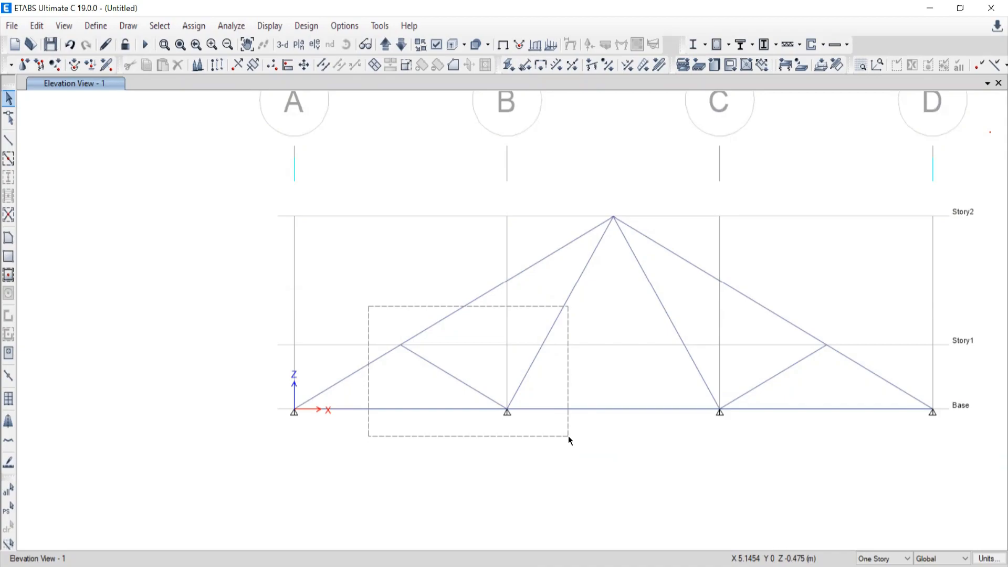
pyautogui.moveTo(568, 435); pyautogui.dragTo(568, 436)
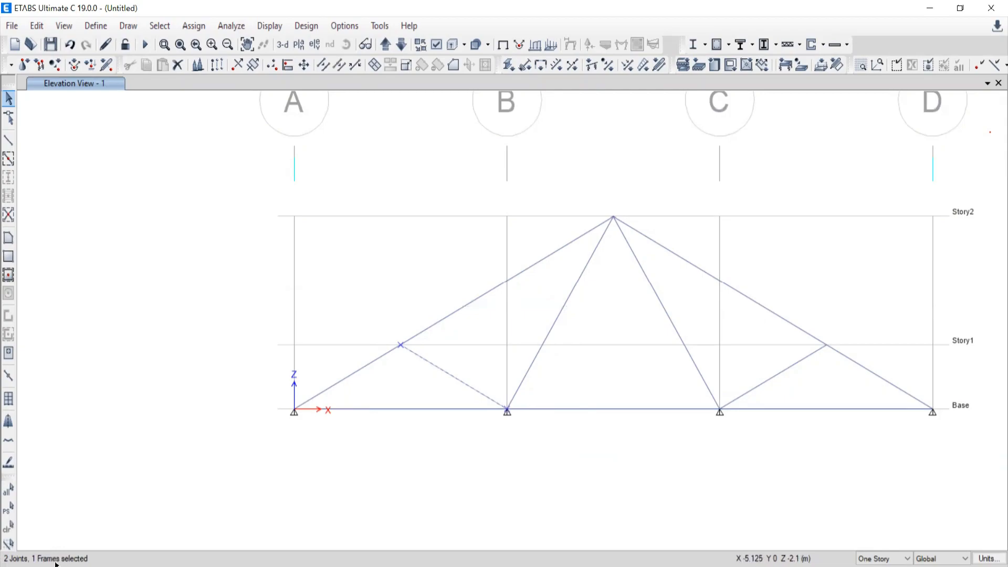
pyautogui.click(9, 527)
# Select the sloping top chord from the Base joint at grid A to the apex and clear the selection.
pyautogui.moveTo(247, 327); pyautogui.dragTo(600, 436)
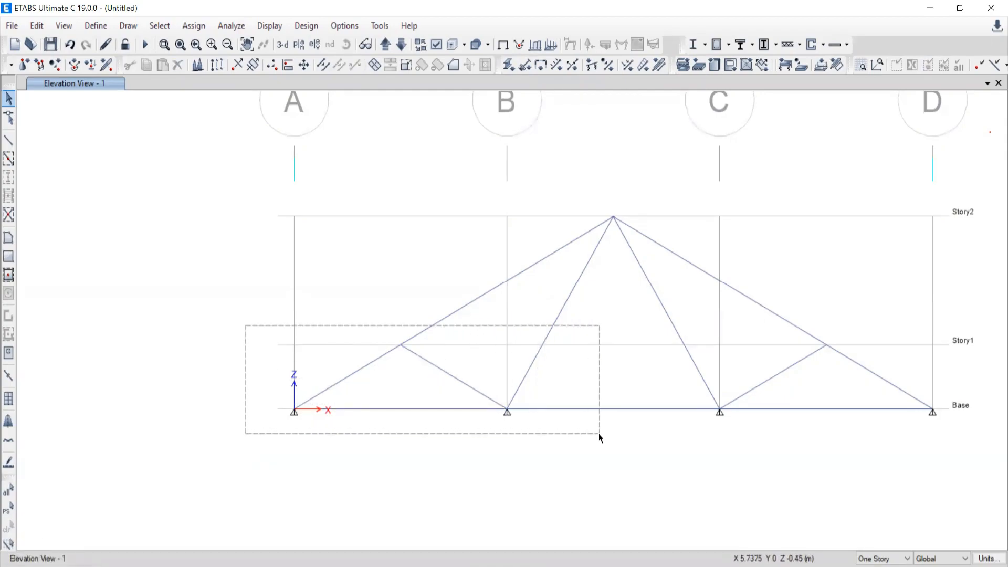
pyautogui.moveTo(599, 433); pyautogui.dragTo(599, 433)
pyautogui.moveTo(598, 435); pyautogui.dragTo(590, 422)
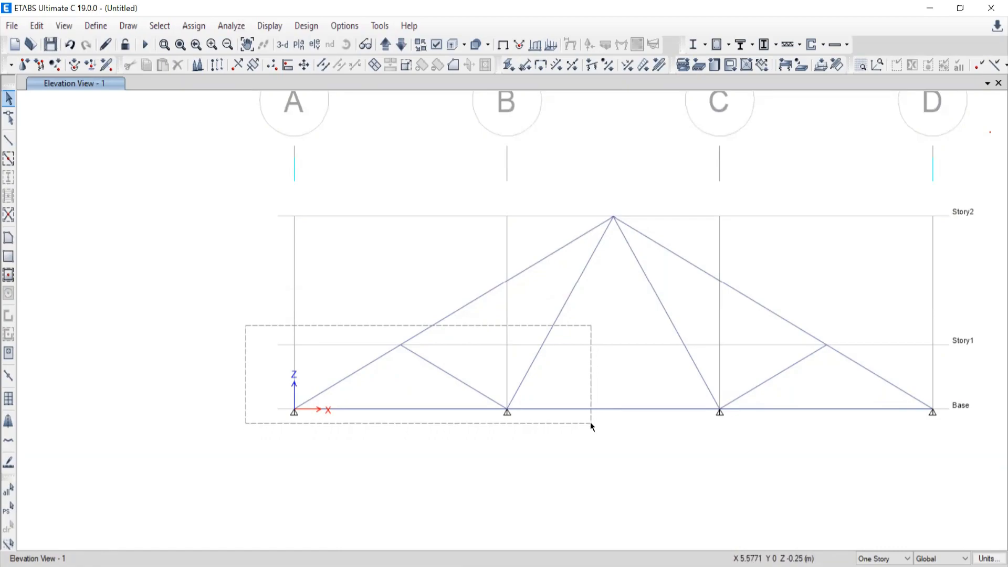
pyautogui.moveTo(590, 421); pyautogui.dragTo(174, 266)
pyautogui.click(456, 311)
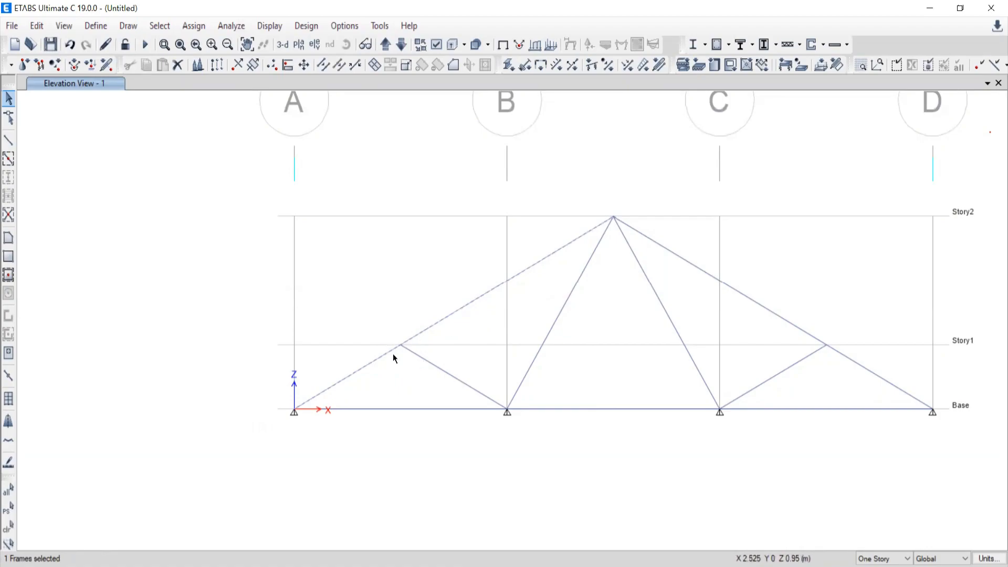
pyautogui.click(8, 526)
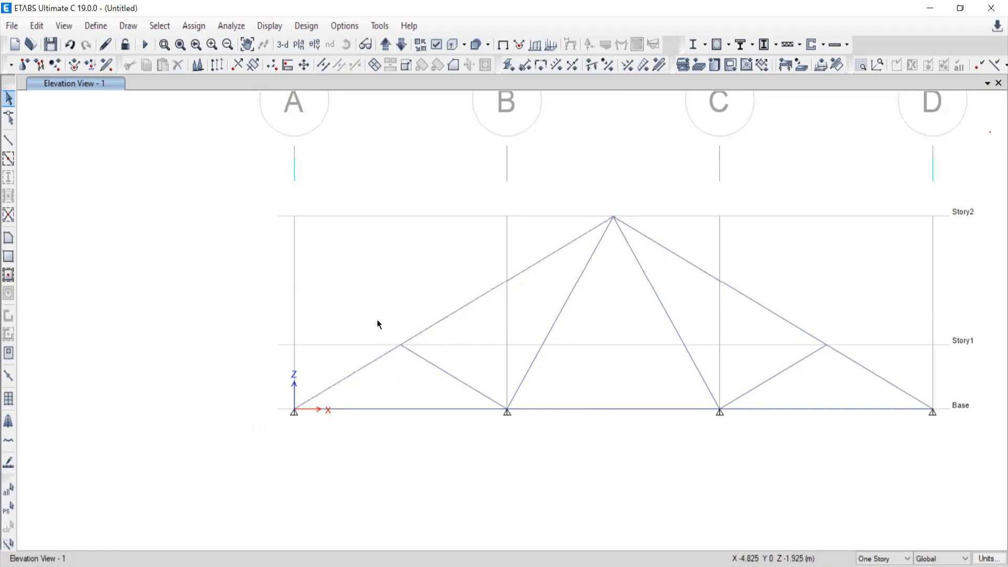
# Window-select the bottom chord between grids A and B and the adjoining short web member, including their three joints.
pyautogui.moveTo(216, 319); pyautogui.dragTo(598, 449)
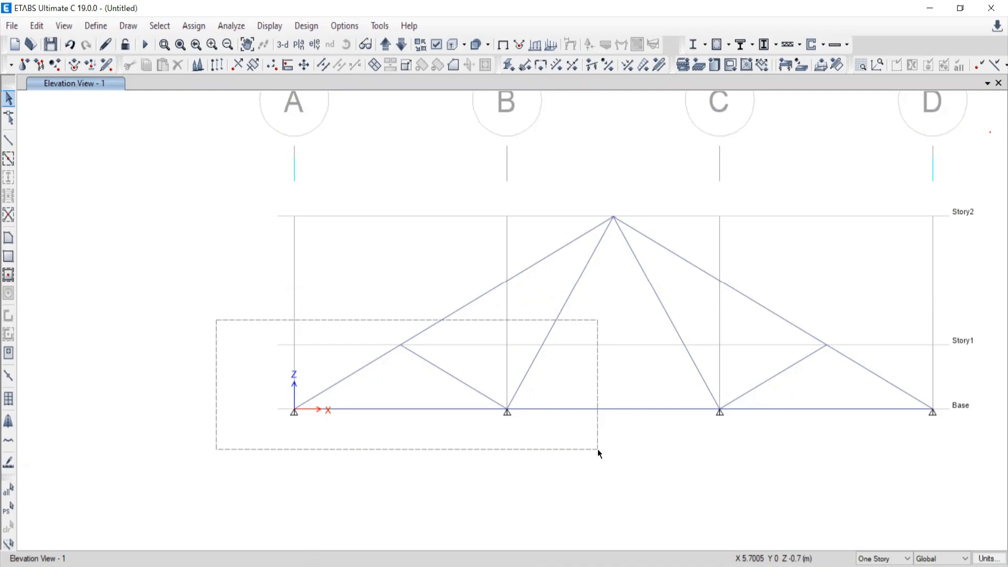
pyautogui.moveTo(597, 449); pyautogui.dragTo(595, 450)
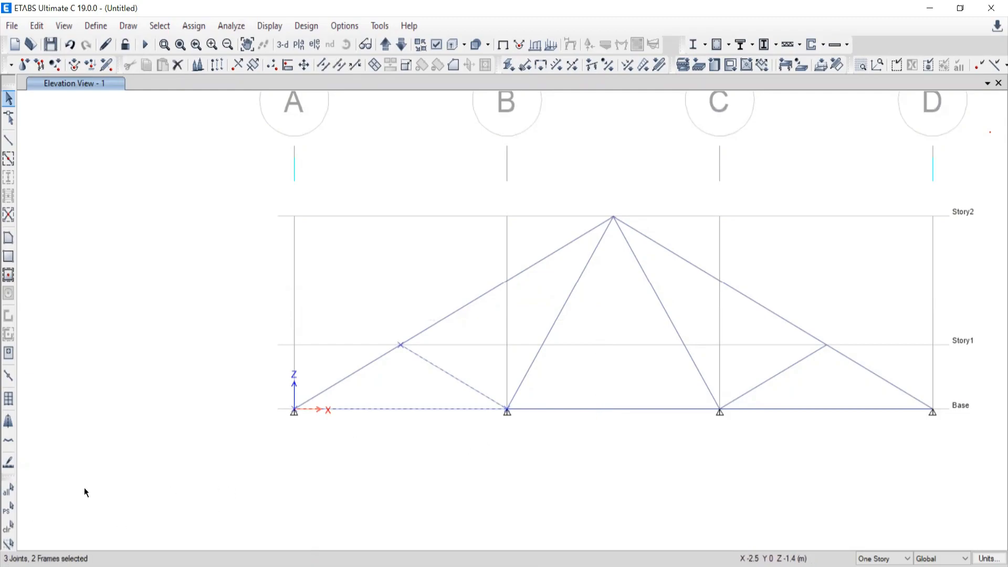
# Crossing-select the five members touching a window around the short web member between grids A and B, with its end joints, and clear the selection.
pyautogui.click(9, 527)
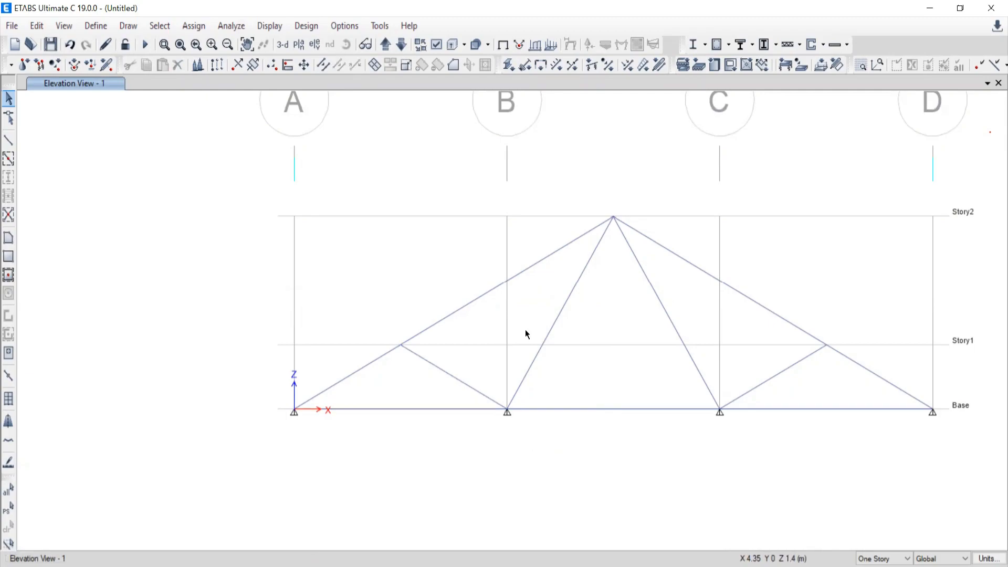
pyautogui.moveTo(497, 353); pyautogui.dragTo(346, 438)
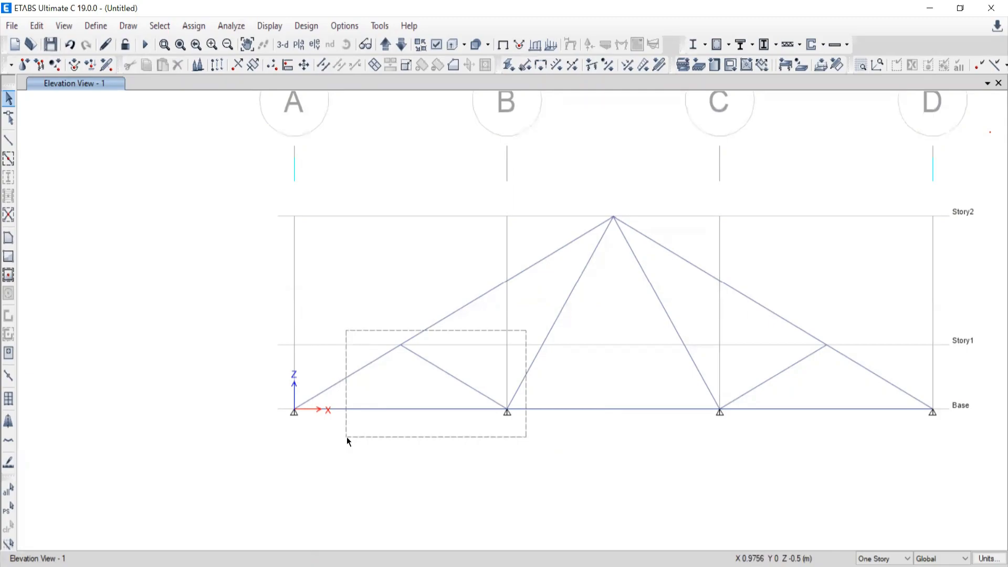
pyautogui.moveTo(345, 437); pyautogui.dragTo(345, 433)
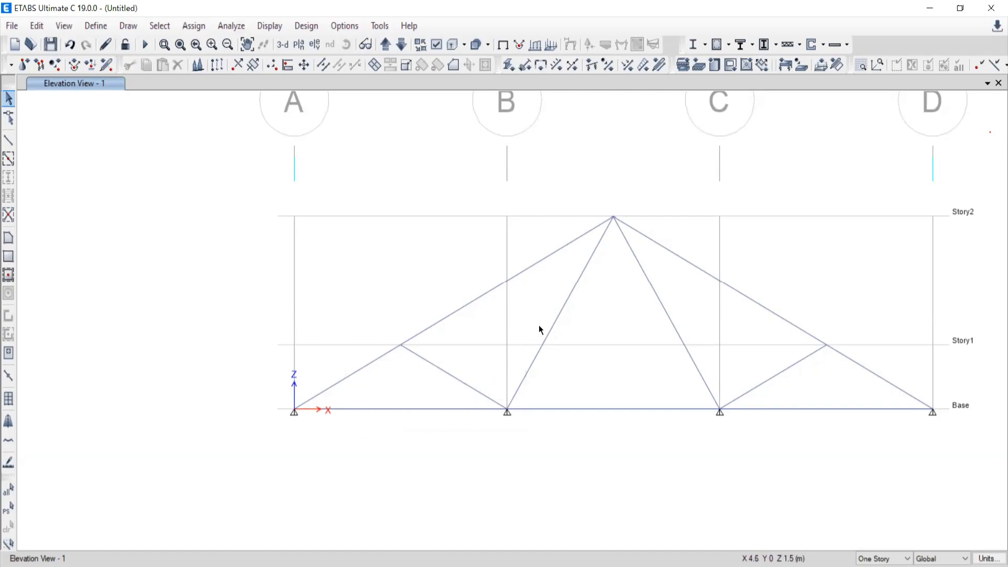
pyautogui.moveTo(539, 326); pyautogui.dragTo(368, 434)
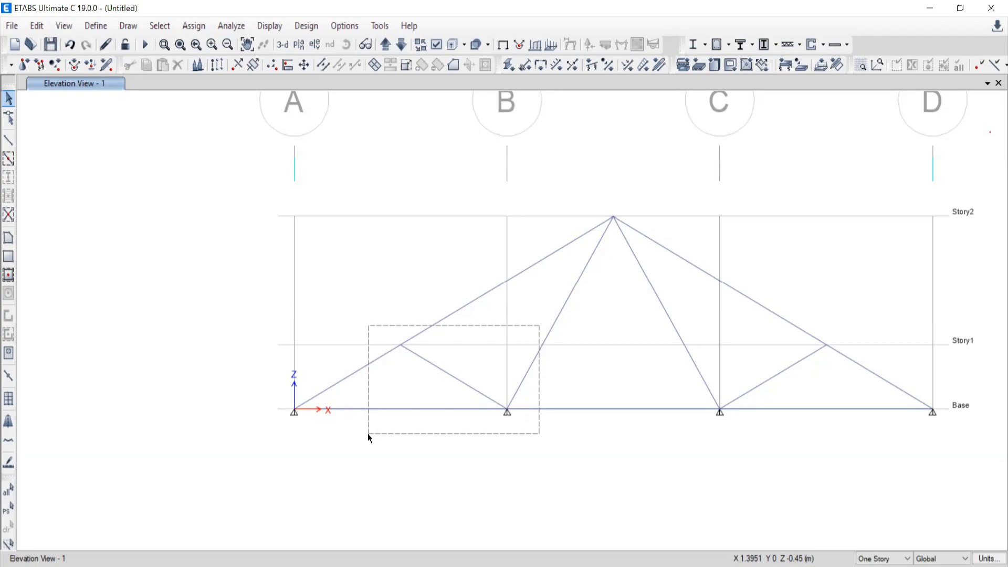
pyautogui.moveTo(368, 433); pyautogui.dragTo(368, 432)
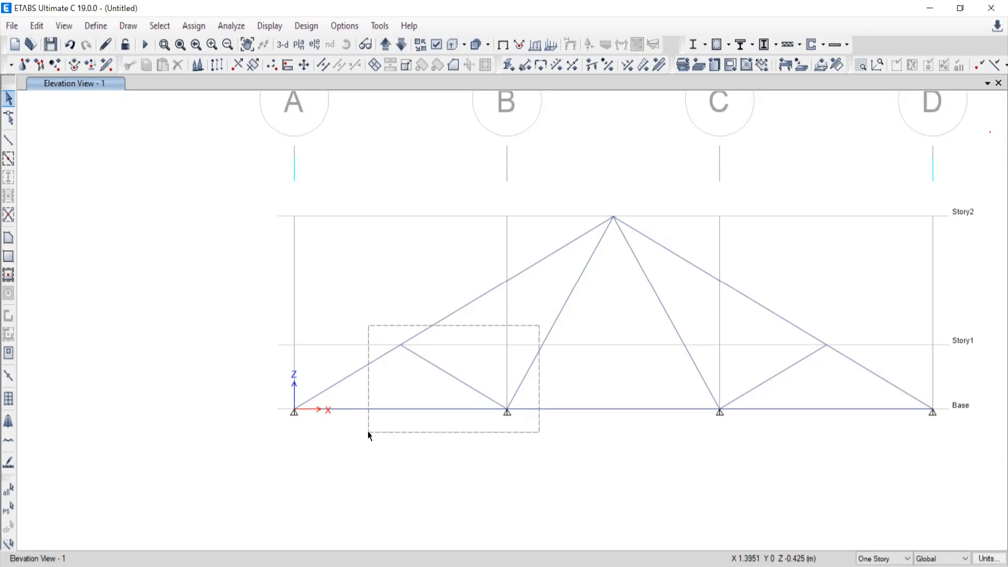
pyautogui.moveTo(368, 432)
pyautogui.mouseDown()
pyautogui.moveTo(414, 422)
pyautogui.moveTo(360, 428)
pyautogui.moveTo(361, 420)
pyautogui.mouseUp()
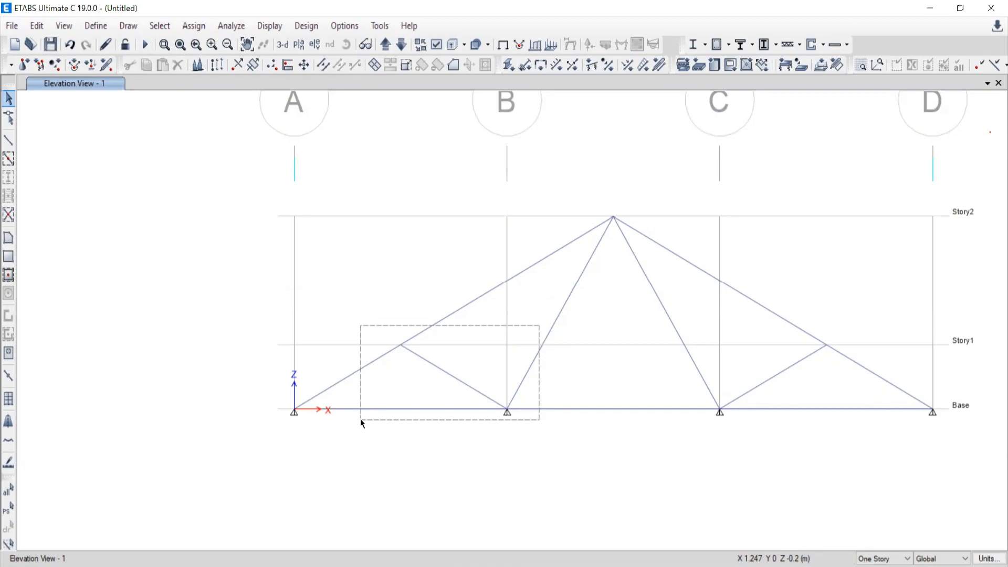
pyautogui.moveTo(361, 420); pyautogui.dragTo(370, 439)
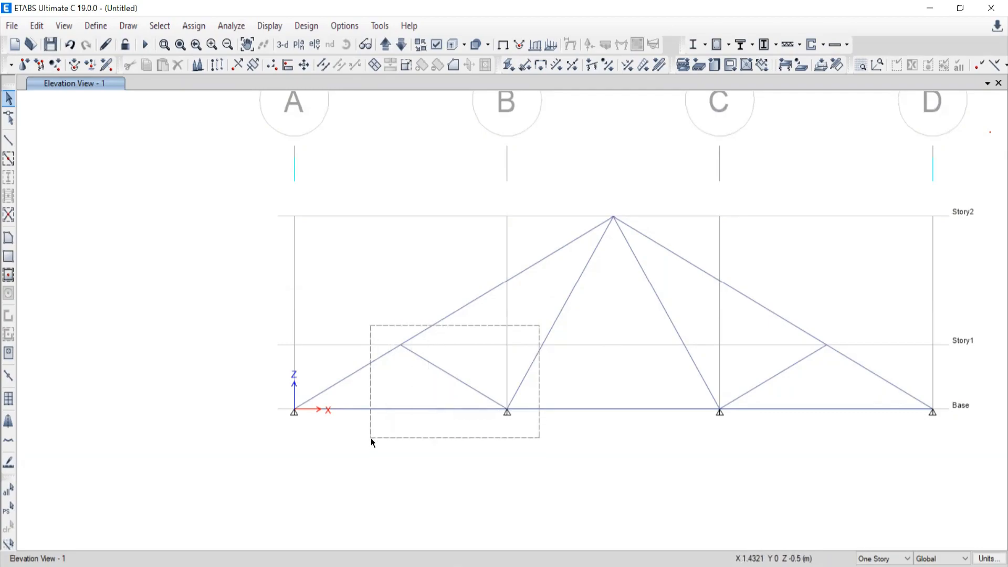
pyautogui.moveTo(371, 438); pyautogui.dragTo(377, 436)
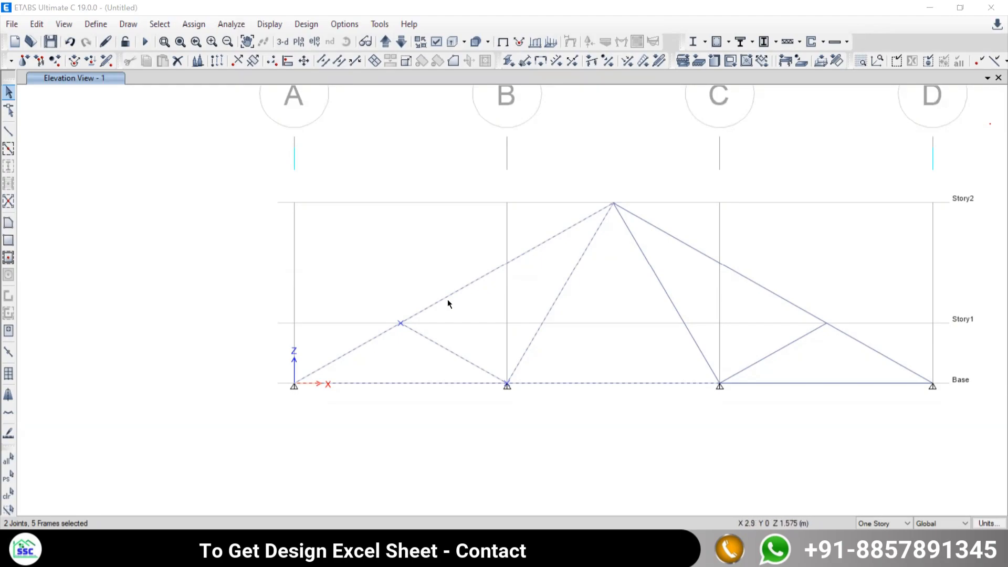
pyautogui.moveTo(531, 417); pyautogui.dragTo(437, 418, button='middle')
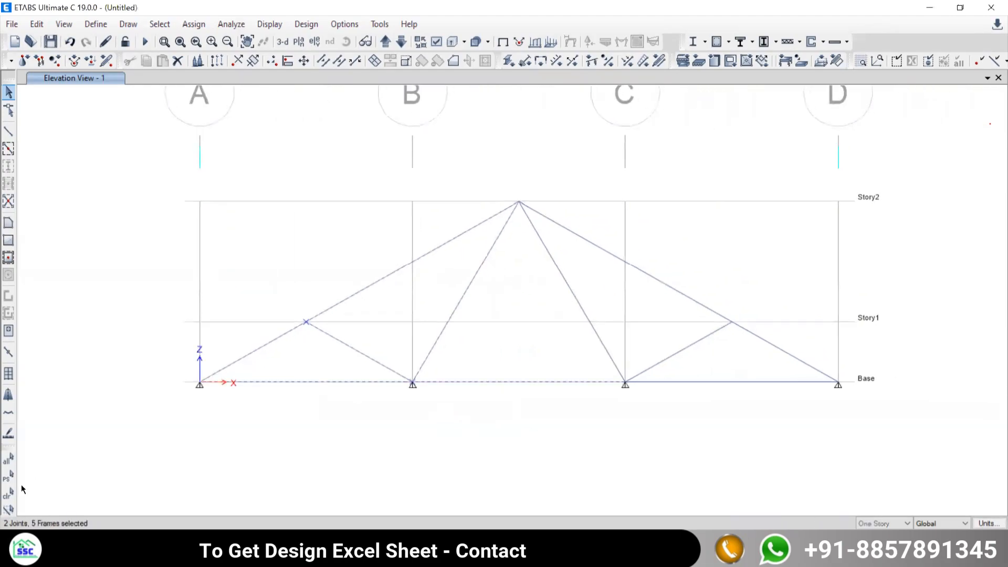
pyautogui.click(7, 497)
# Select only the short web member between the Story1 joint and the Base joint at grid B, and clear the selection.
pyautogui.moveTo(397, 336); pyautogui.dragTo(471, 308, button='middle')
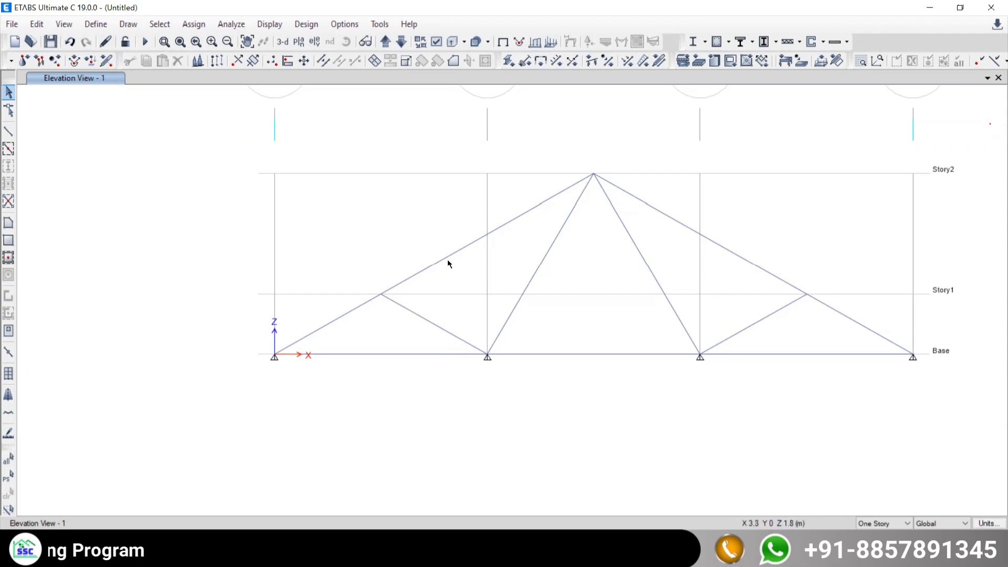
pyautogui.moveTo(553, 329); pyautogui.dragTo(507, 363, button='middle')
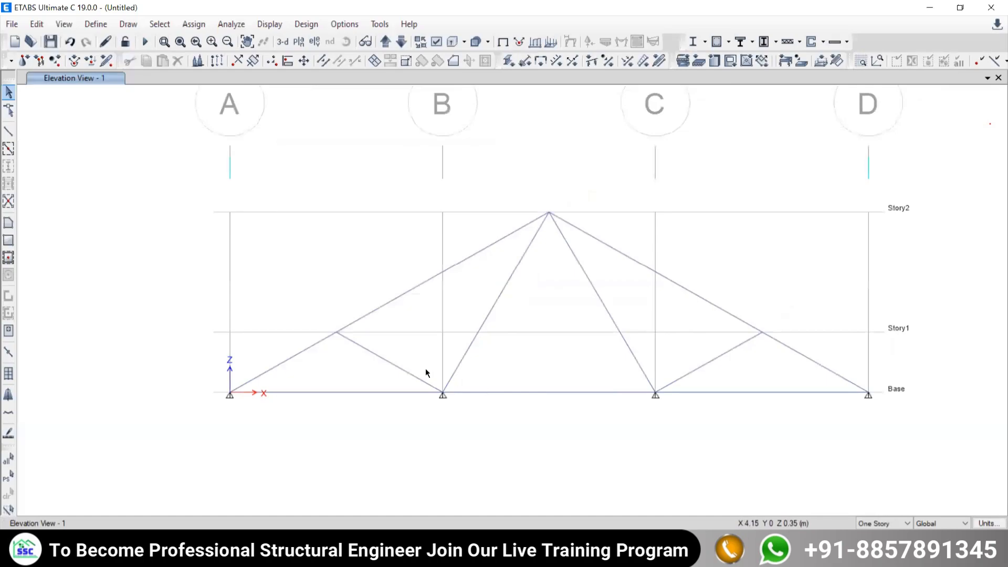
pyautogui.click(376, 355)
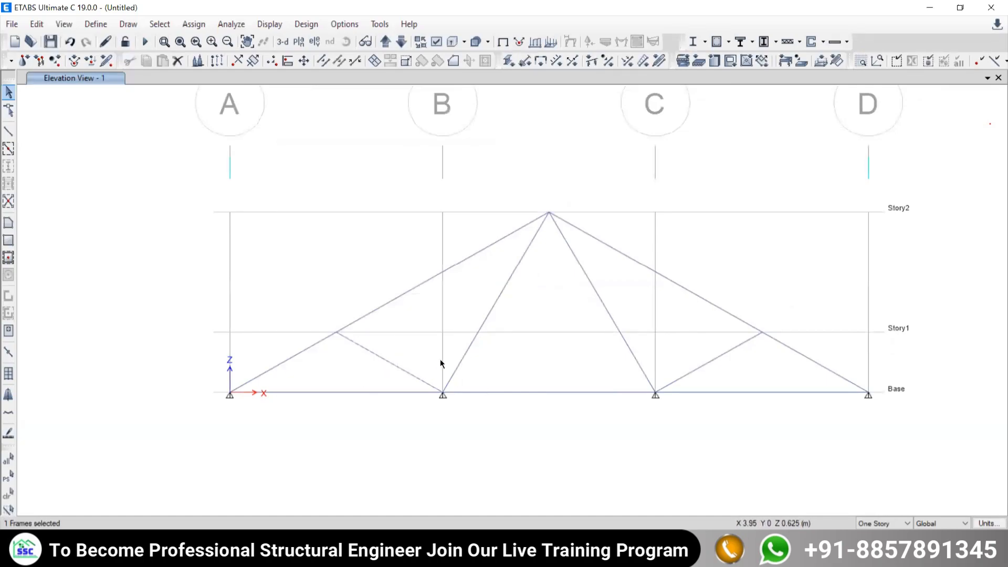
pyautogui.press('Escape')
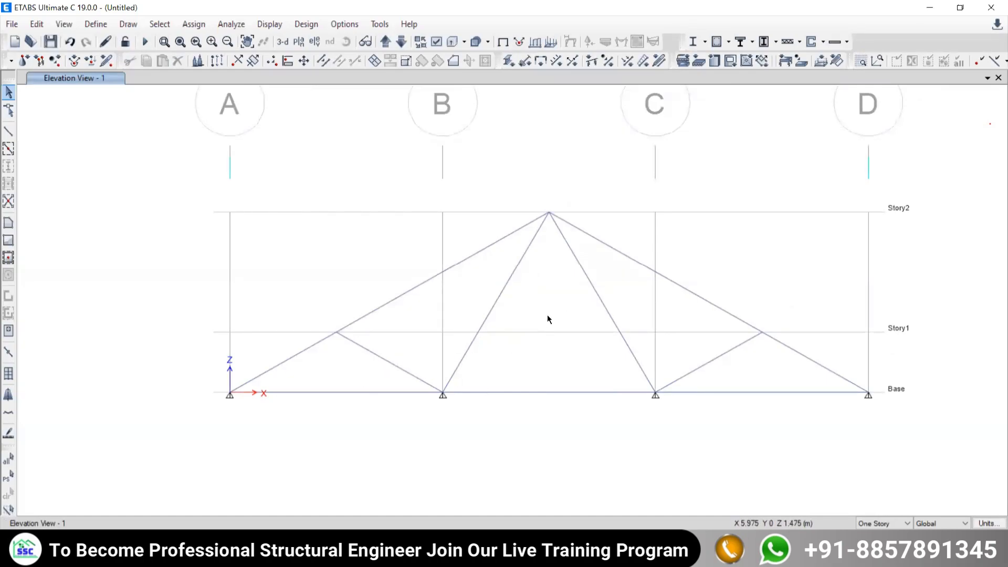
# Demonstrate a crossing window and an enclosing window around the short web member near grid B, leaving nothing selected.
pyautogui.moveTo(549, 315); pyautogui.dragTo(309, 418)
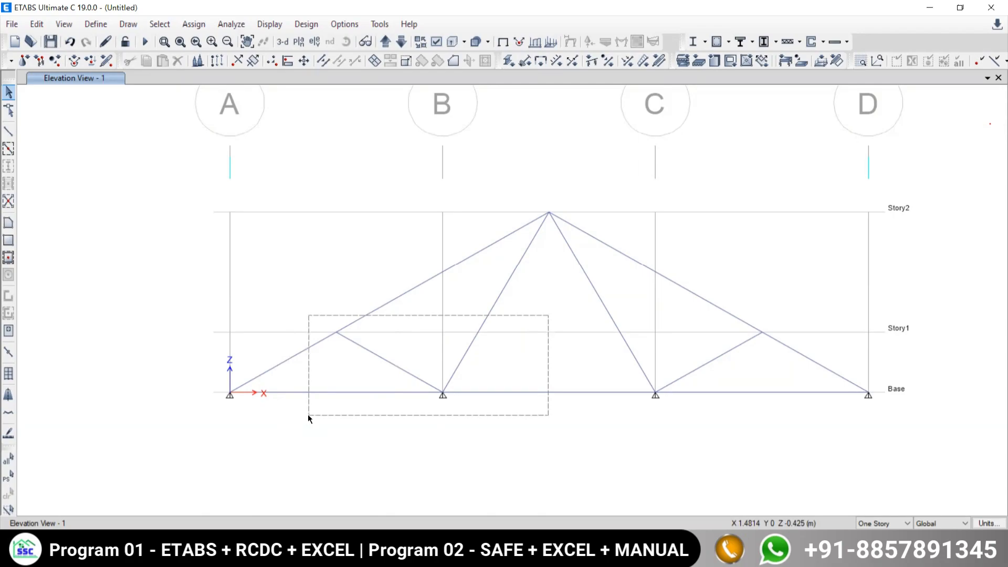
pyautogui.moveTo(308, 415); pyautogui.dragTo(310, 416)
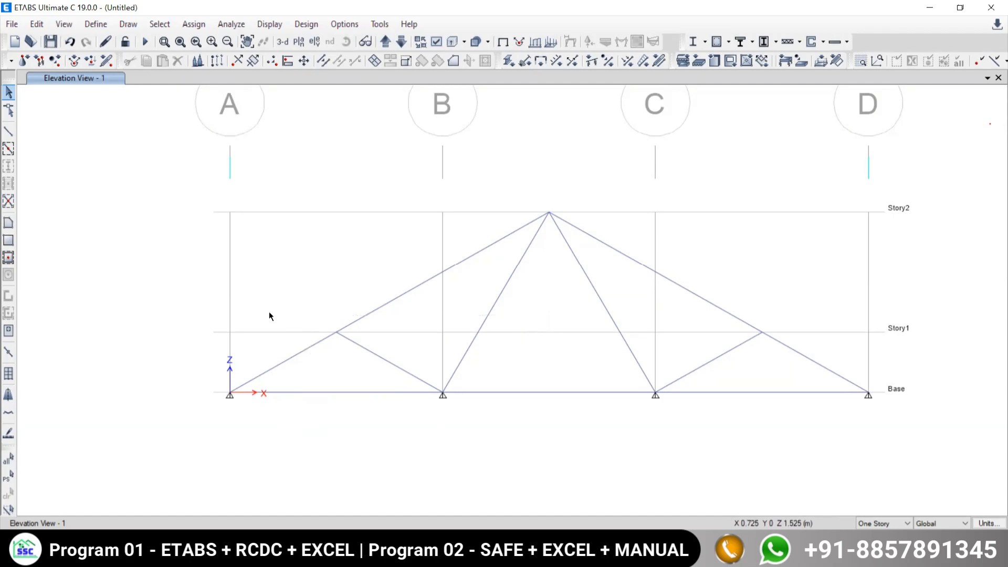
pyautogui.moveTo(269, 314); pyautogui.dragTo(517, 420)
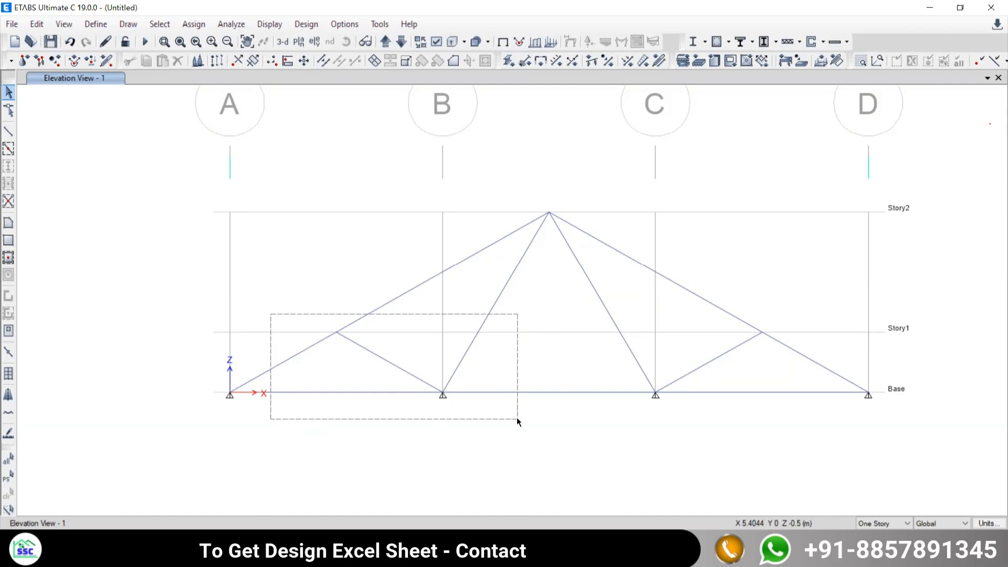
pyautogui.moveTo(516, 418); pyautogui.dragTo(415, 330)
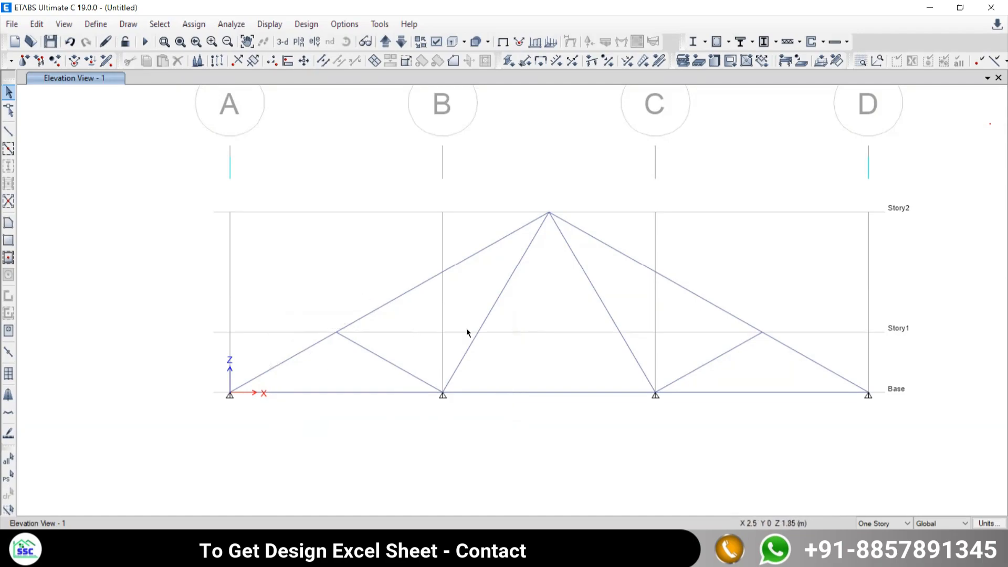
pyautogui.moveTo(658, 391); pyautogui.dragTo(595, 383, button='middle')
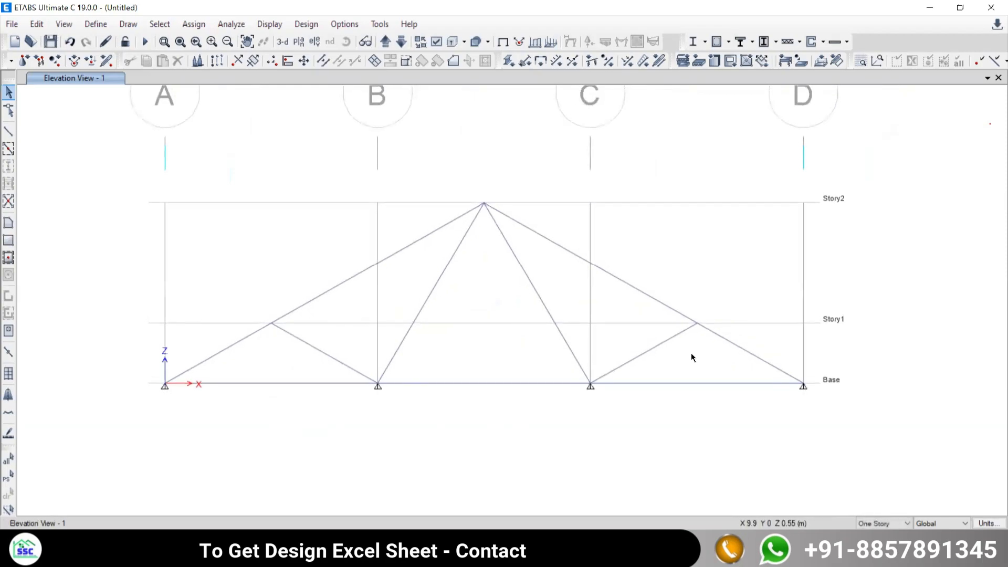
pyautogui.scroll(3, 381, 391)
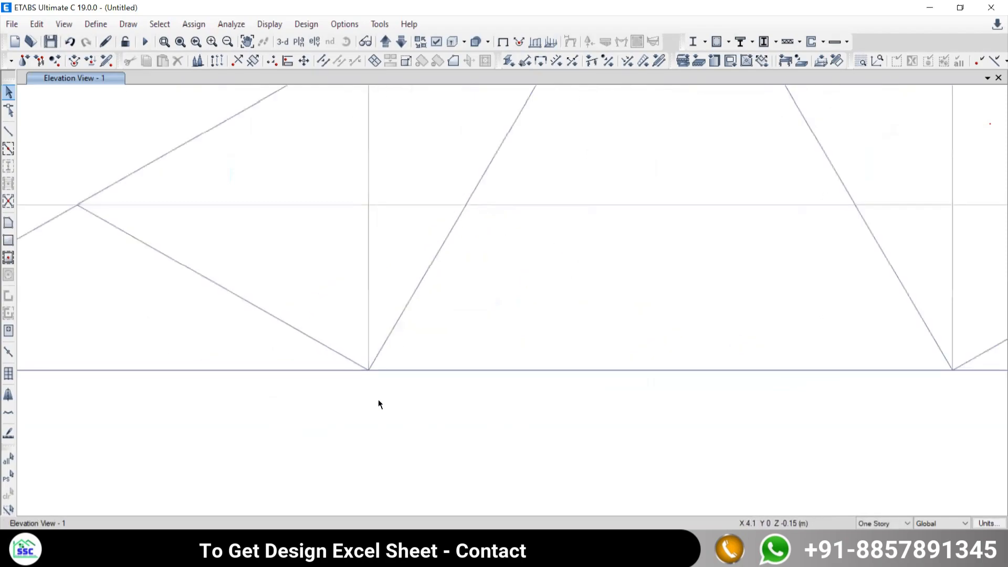
pyautogui.moveTo(342, 330); pyautogui.dragTo(308, 291)
pyautogui.scroll(-3, 402, 358)
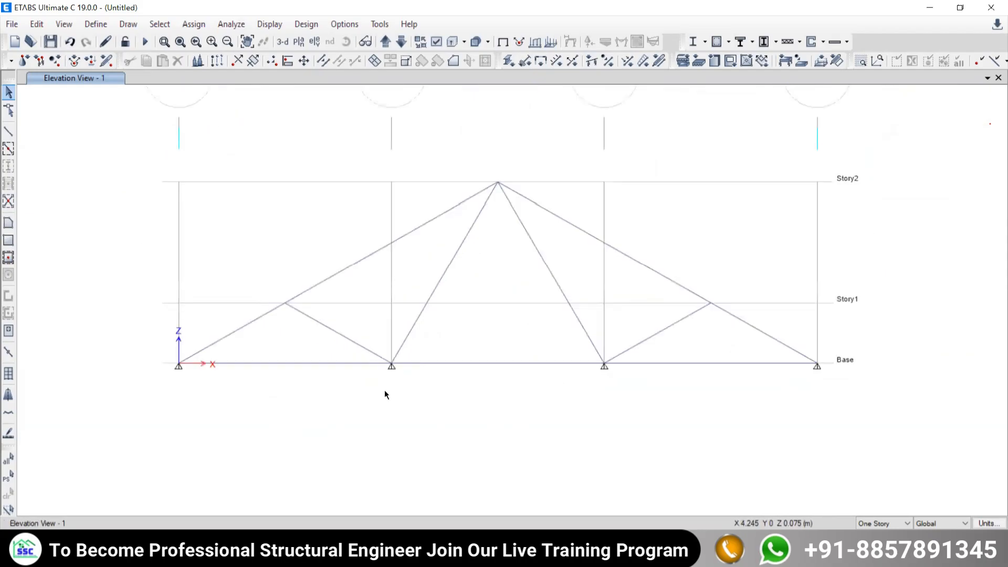
pyautogui.click(512, 556)
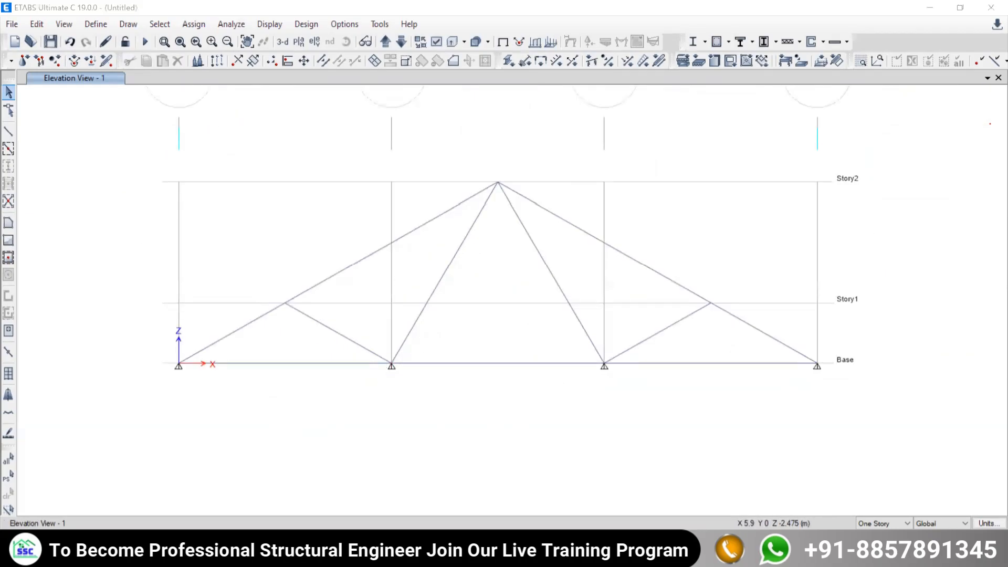